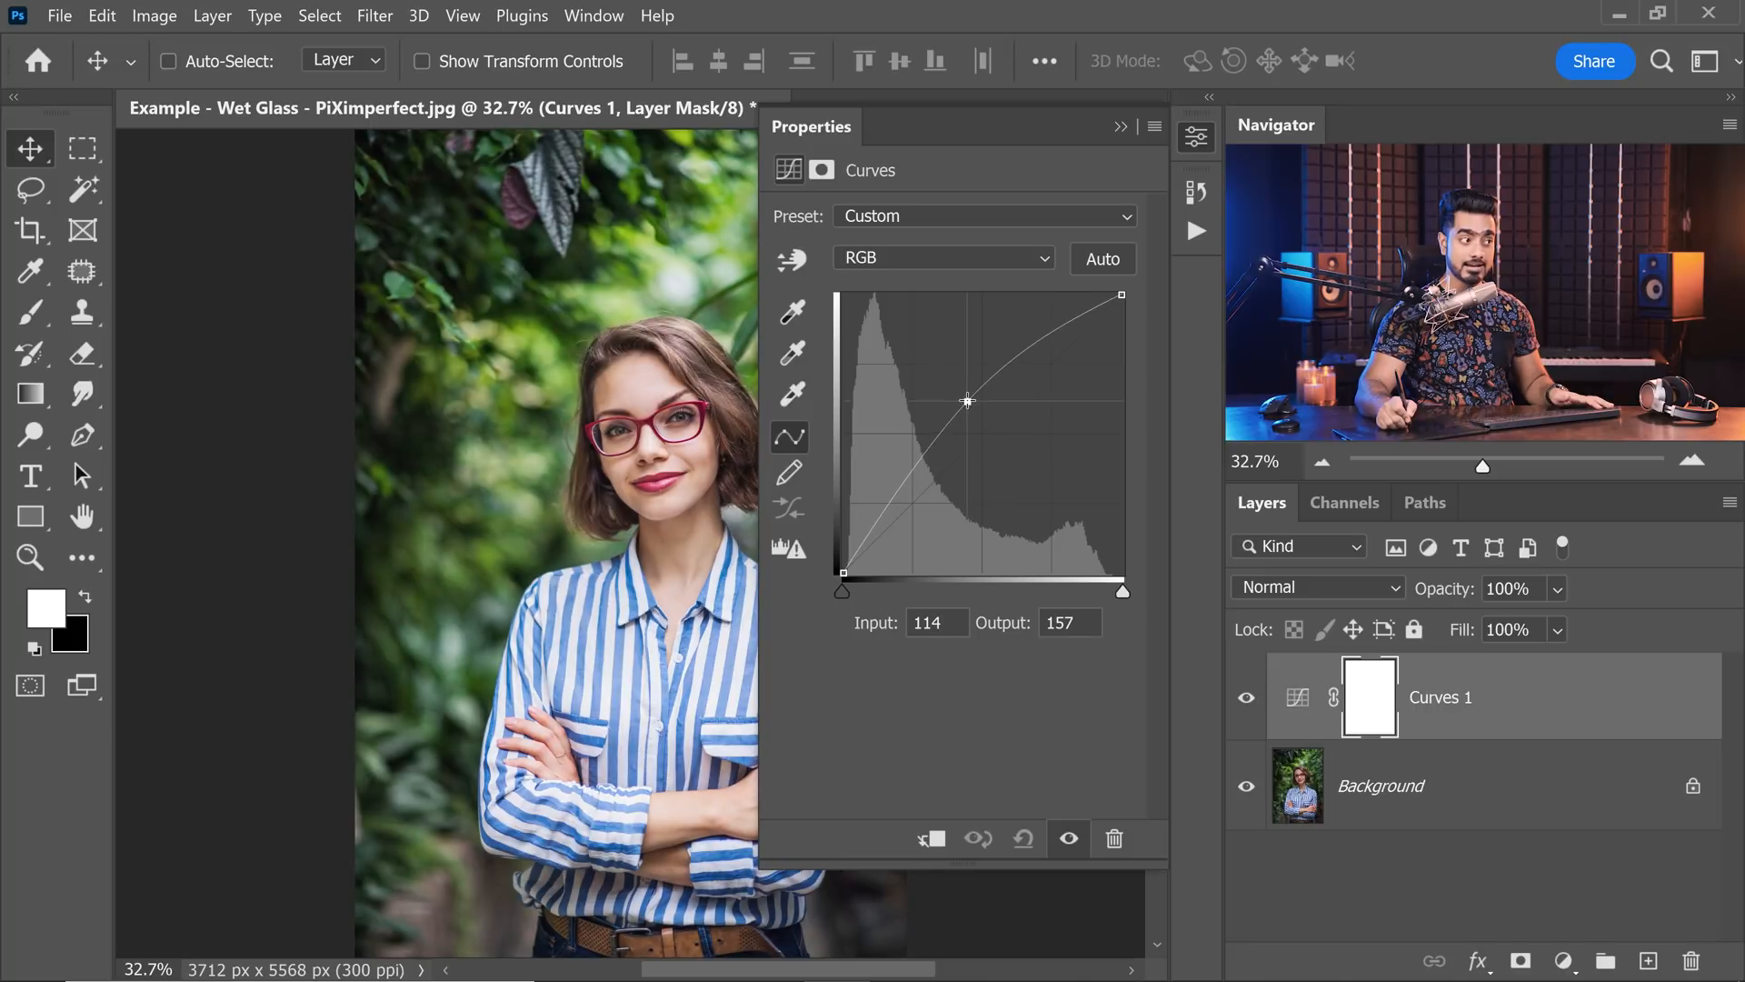
# Raise the curve's black point to an output of 20 and rename the Curves layer as Wet Glass Texture.
pyautogui.moveTo(842, 573); pyautogui.dragTo(843, 550)
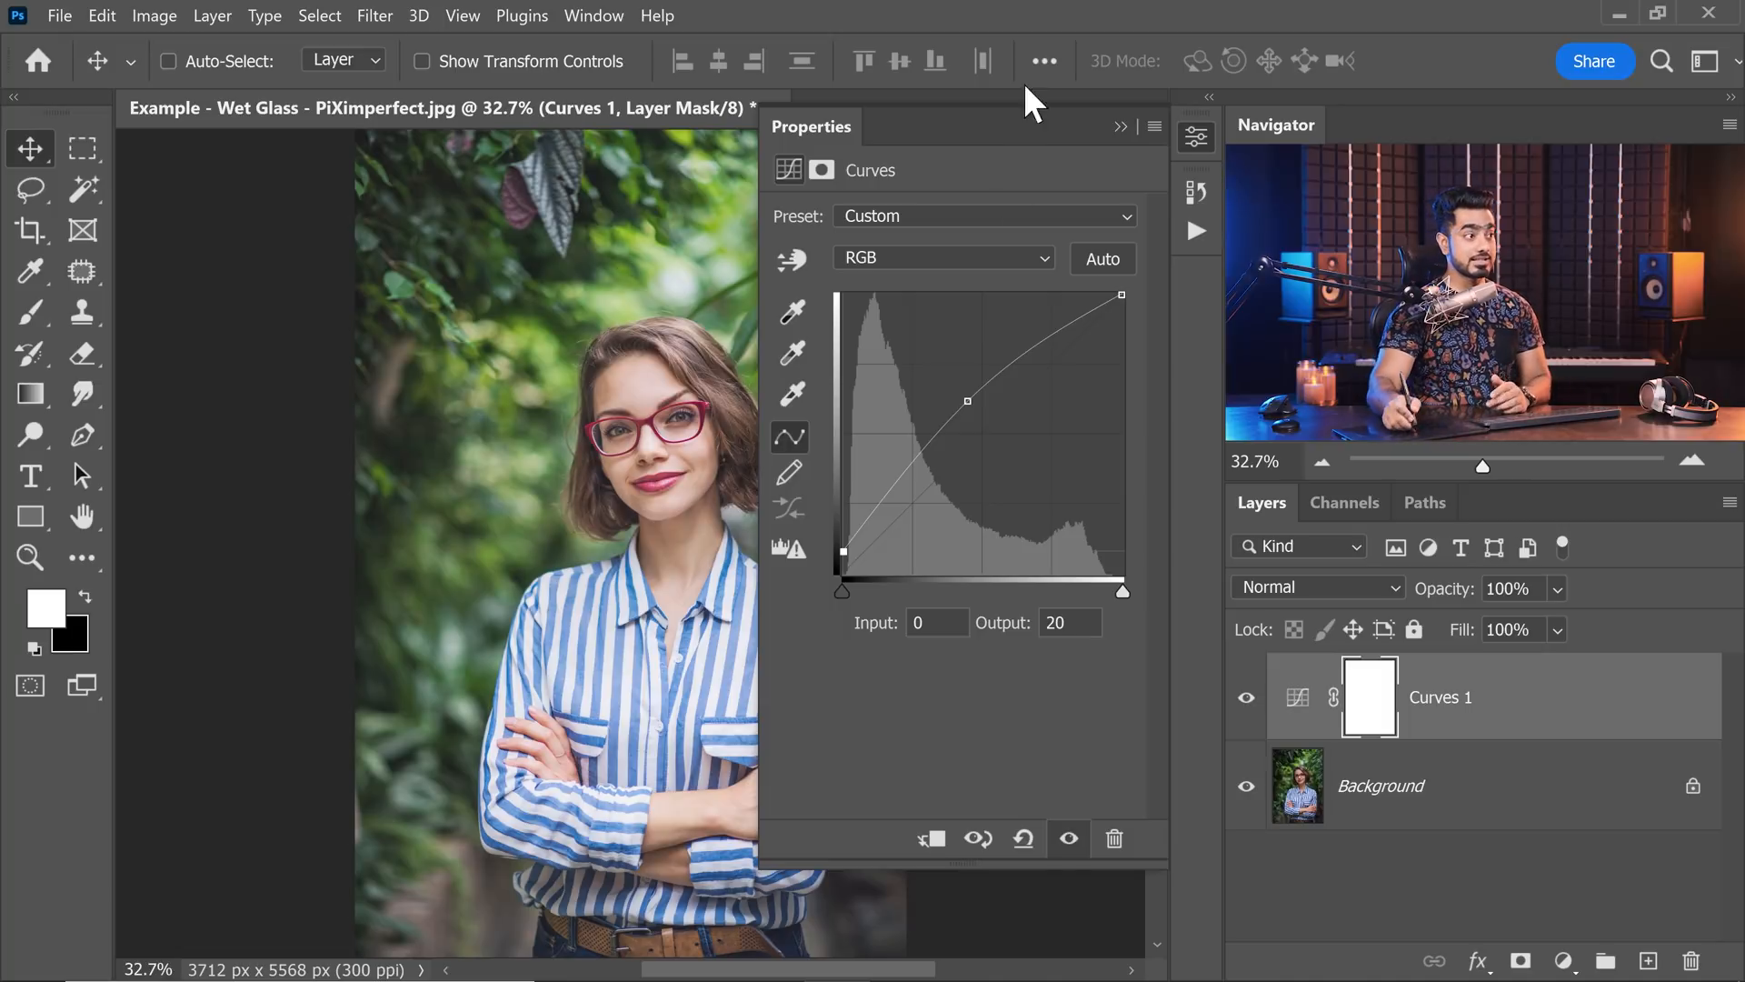
pyautogui.click(1122, 127)
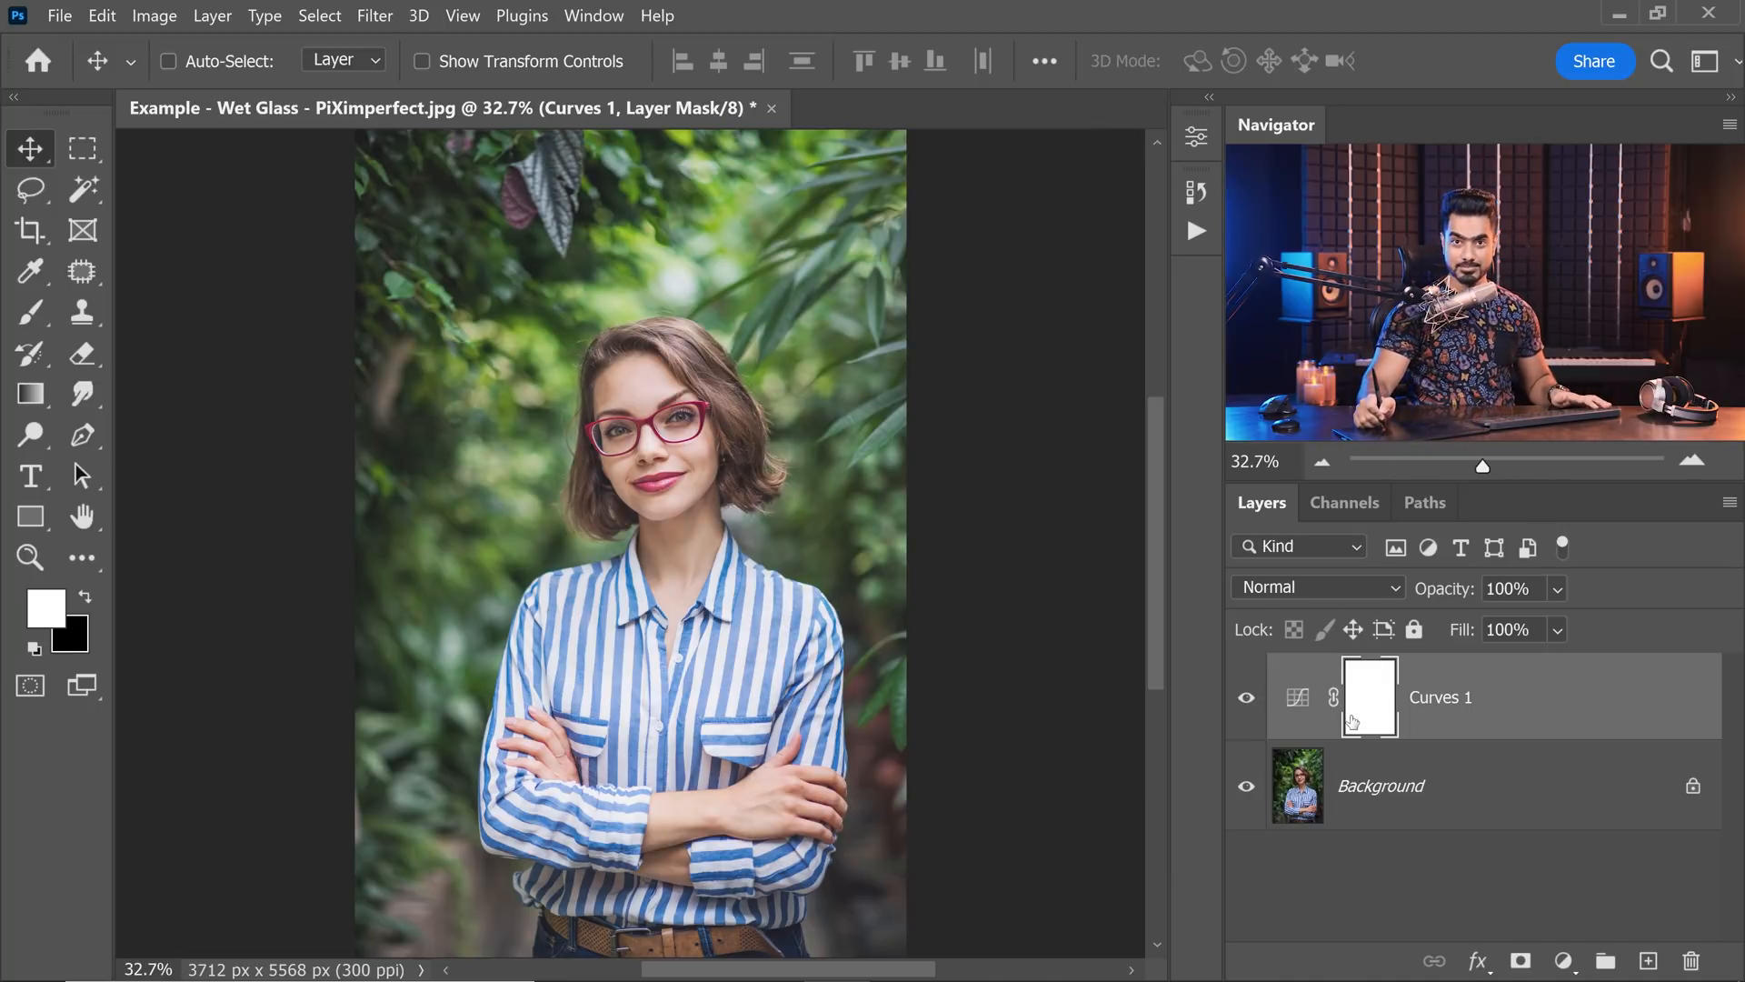
pyautogui.doubleClick(1438, 717)
pyautogui.write('Wet Glass Tex')
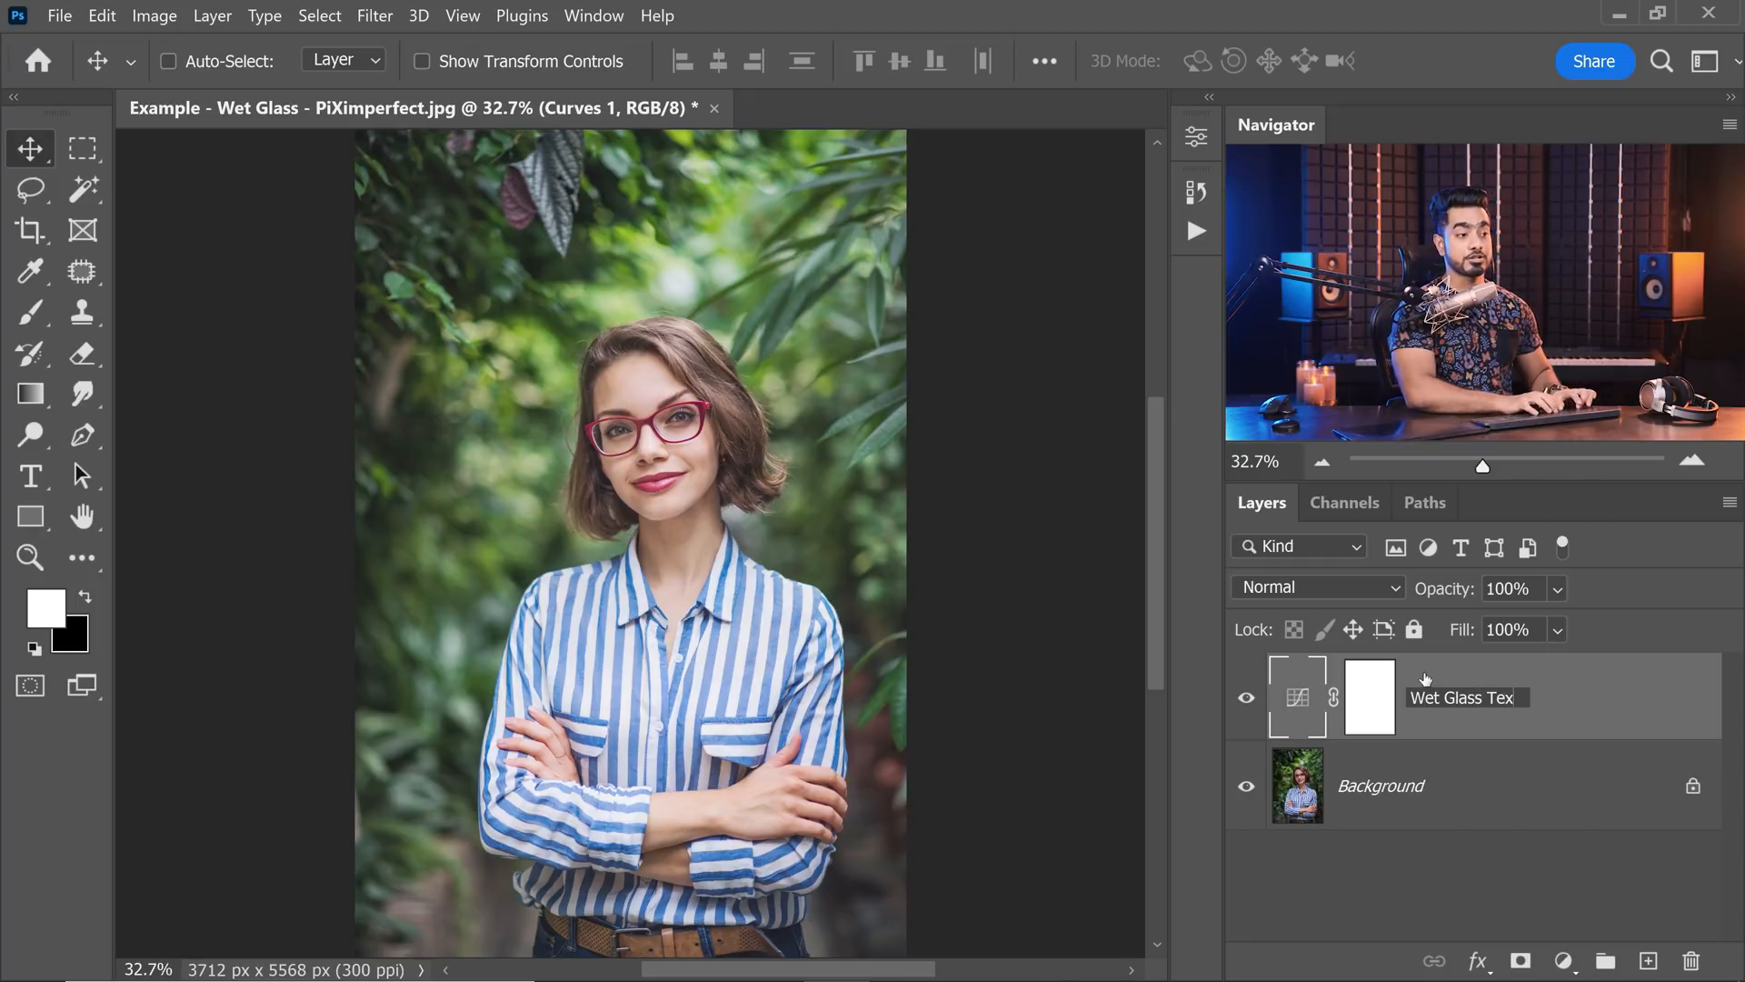
pyautogui.write('ture')
pyautogui.press('Return')
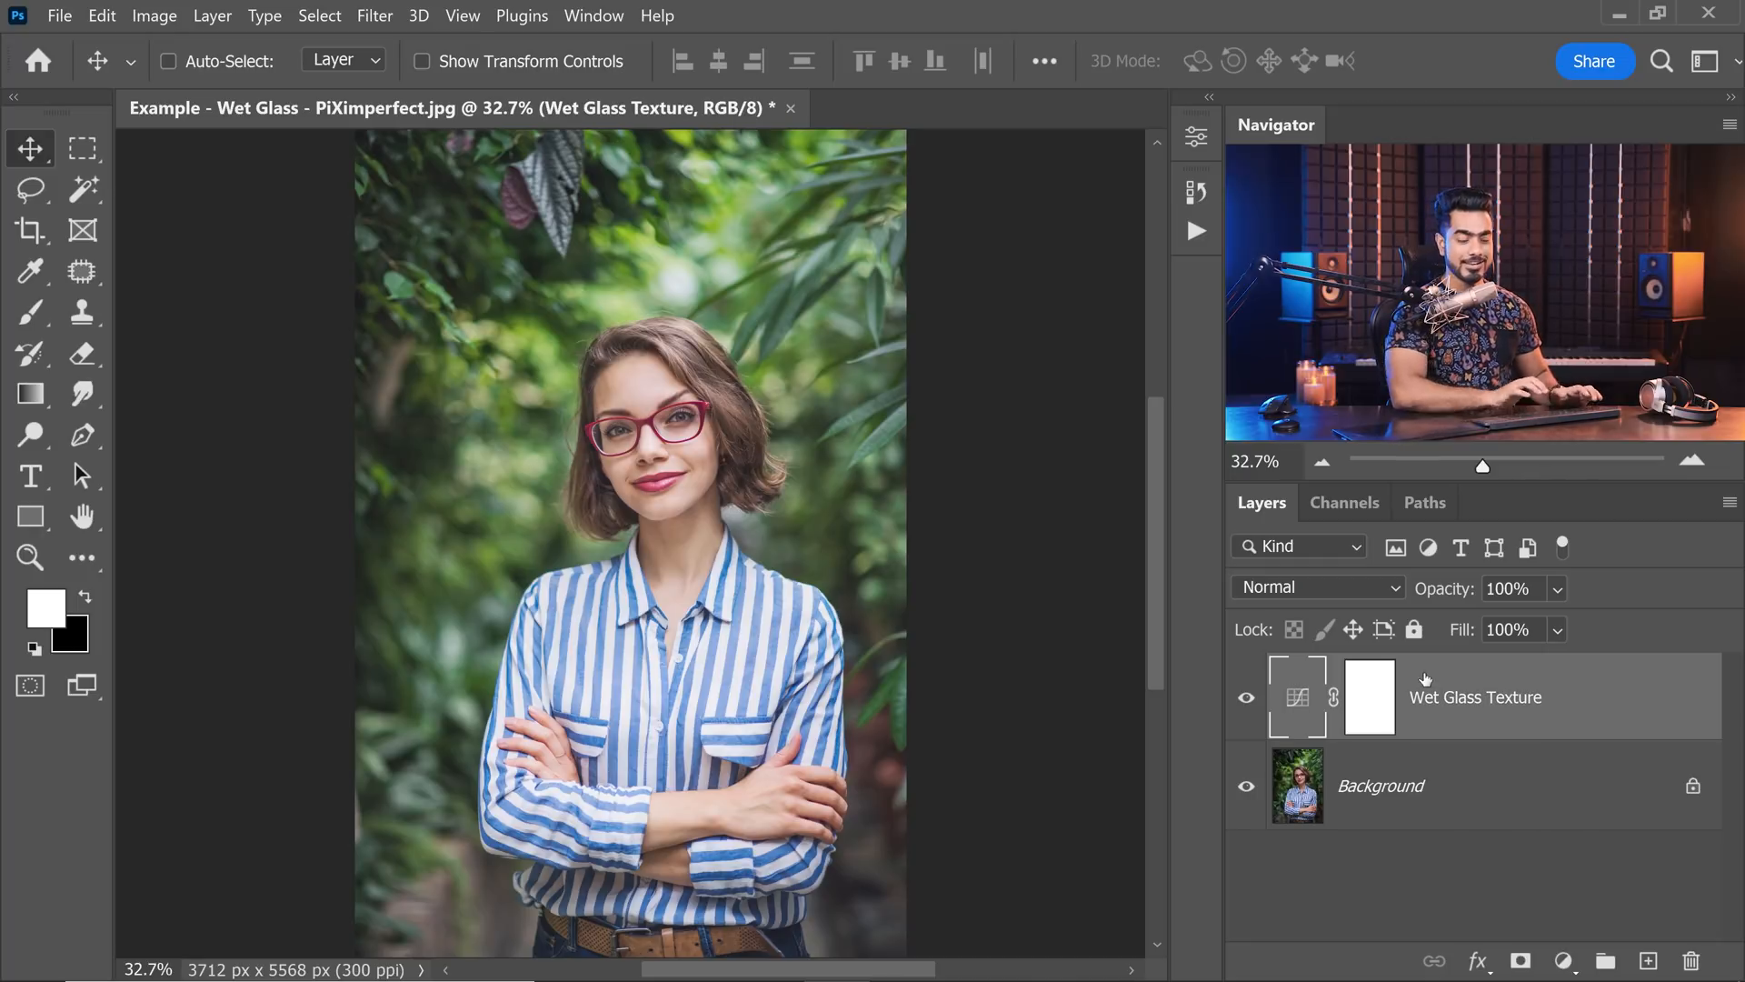
# Choose the KYLE Ultimate Charcoal Pencil preset from the Dry Media Brushes for the Brush tool.
pyautogui.click(41, 315)
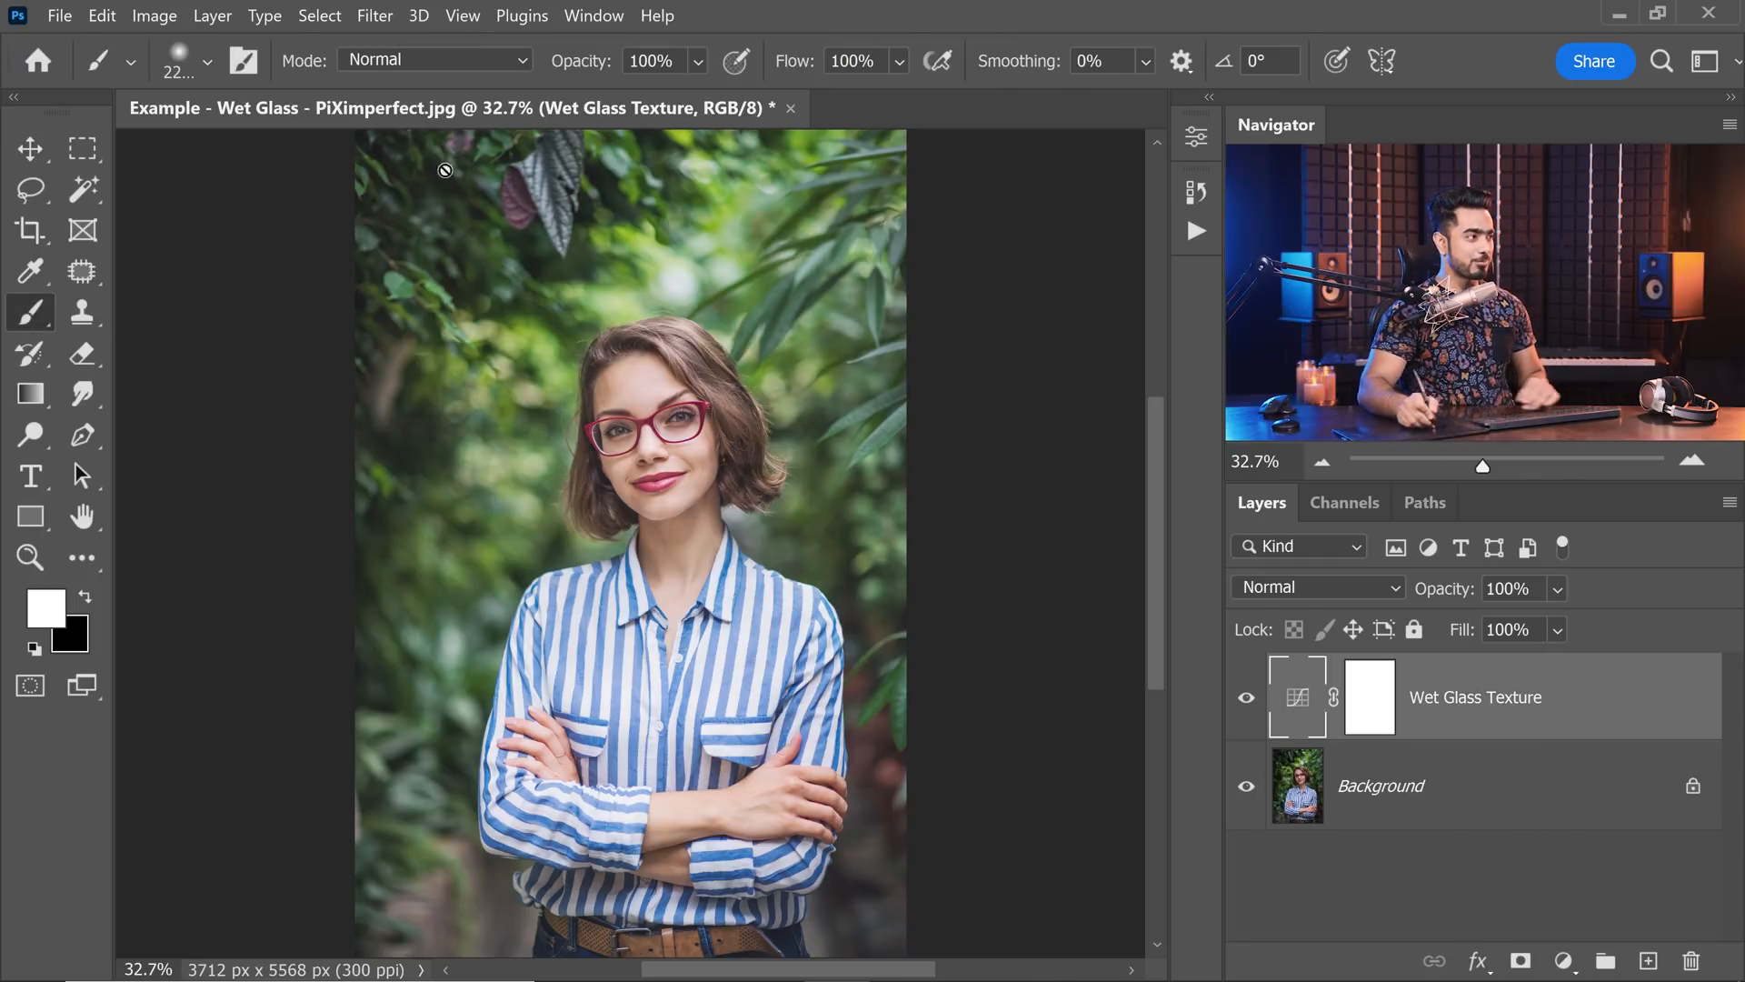
pyautogui.click(205, 62)
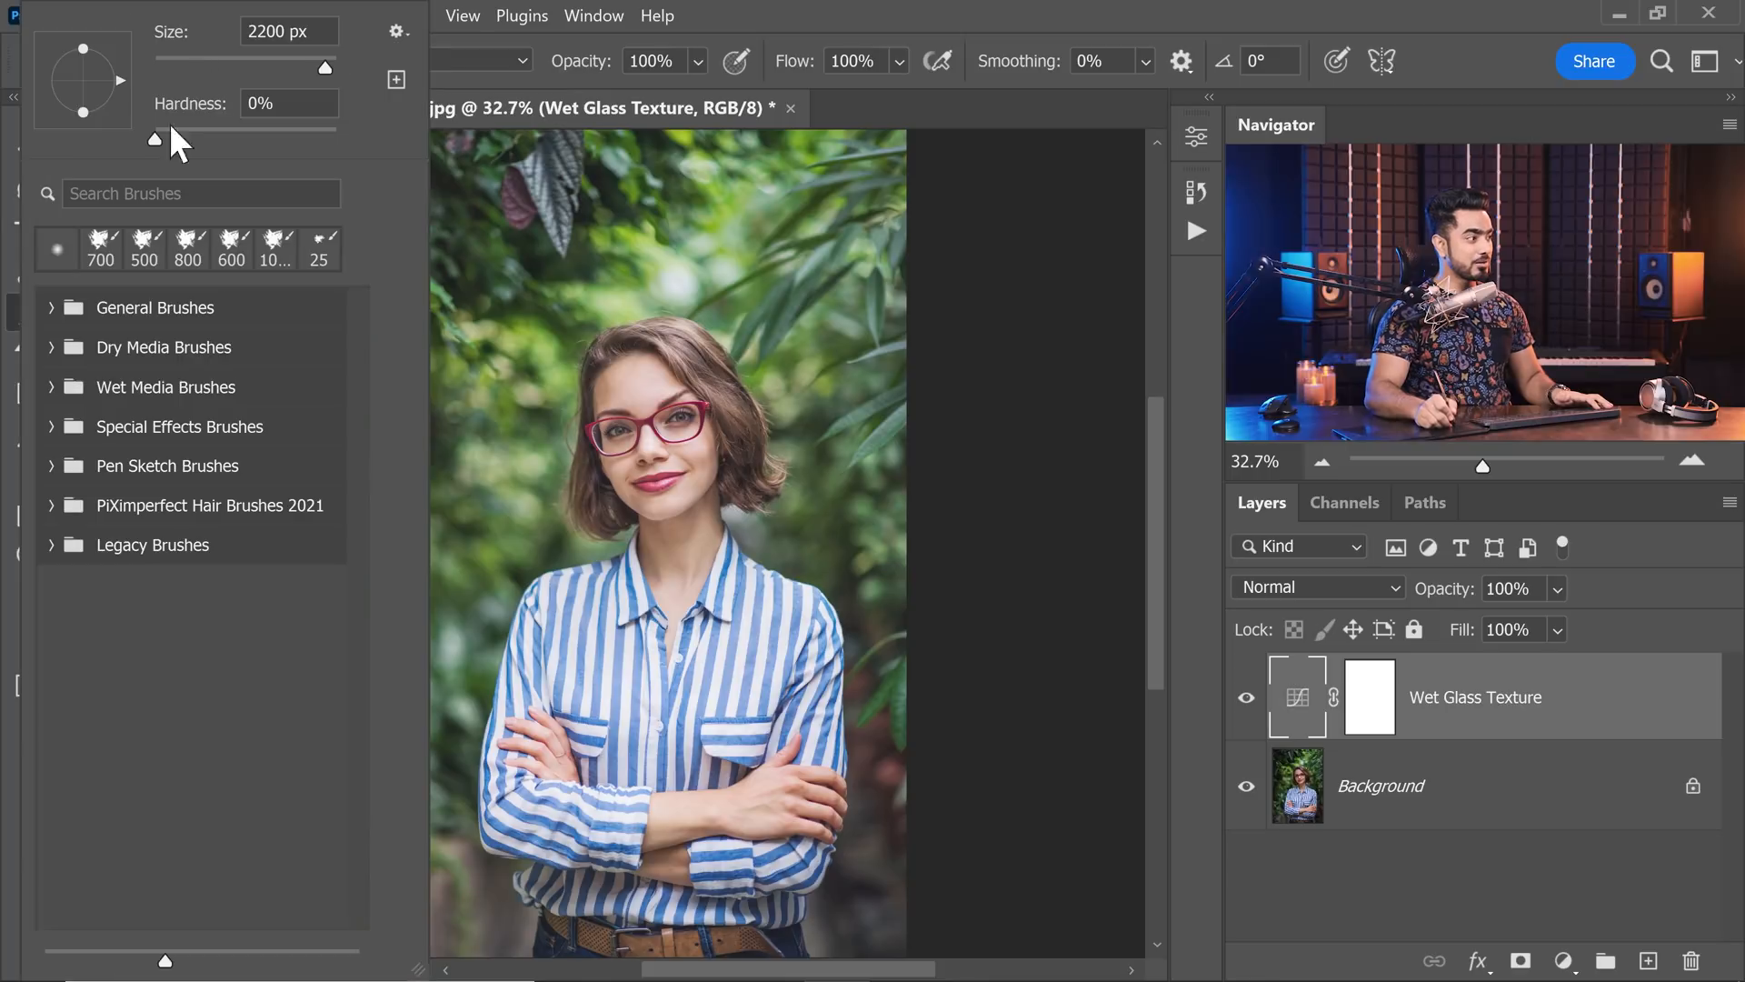
pyautogui.click(50, 348)
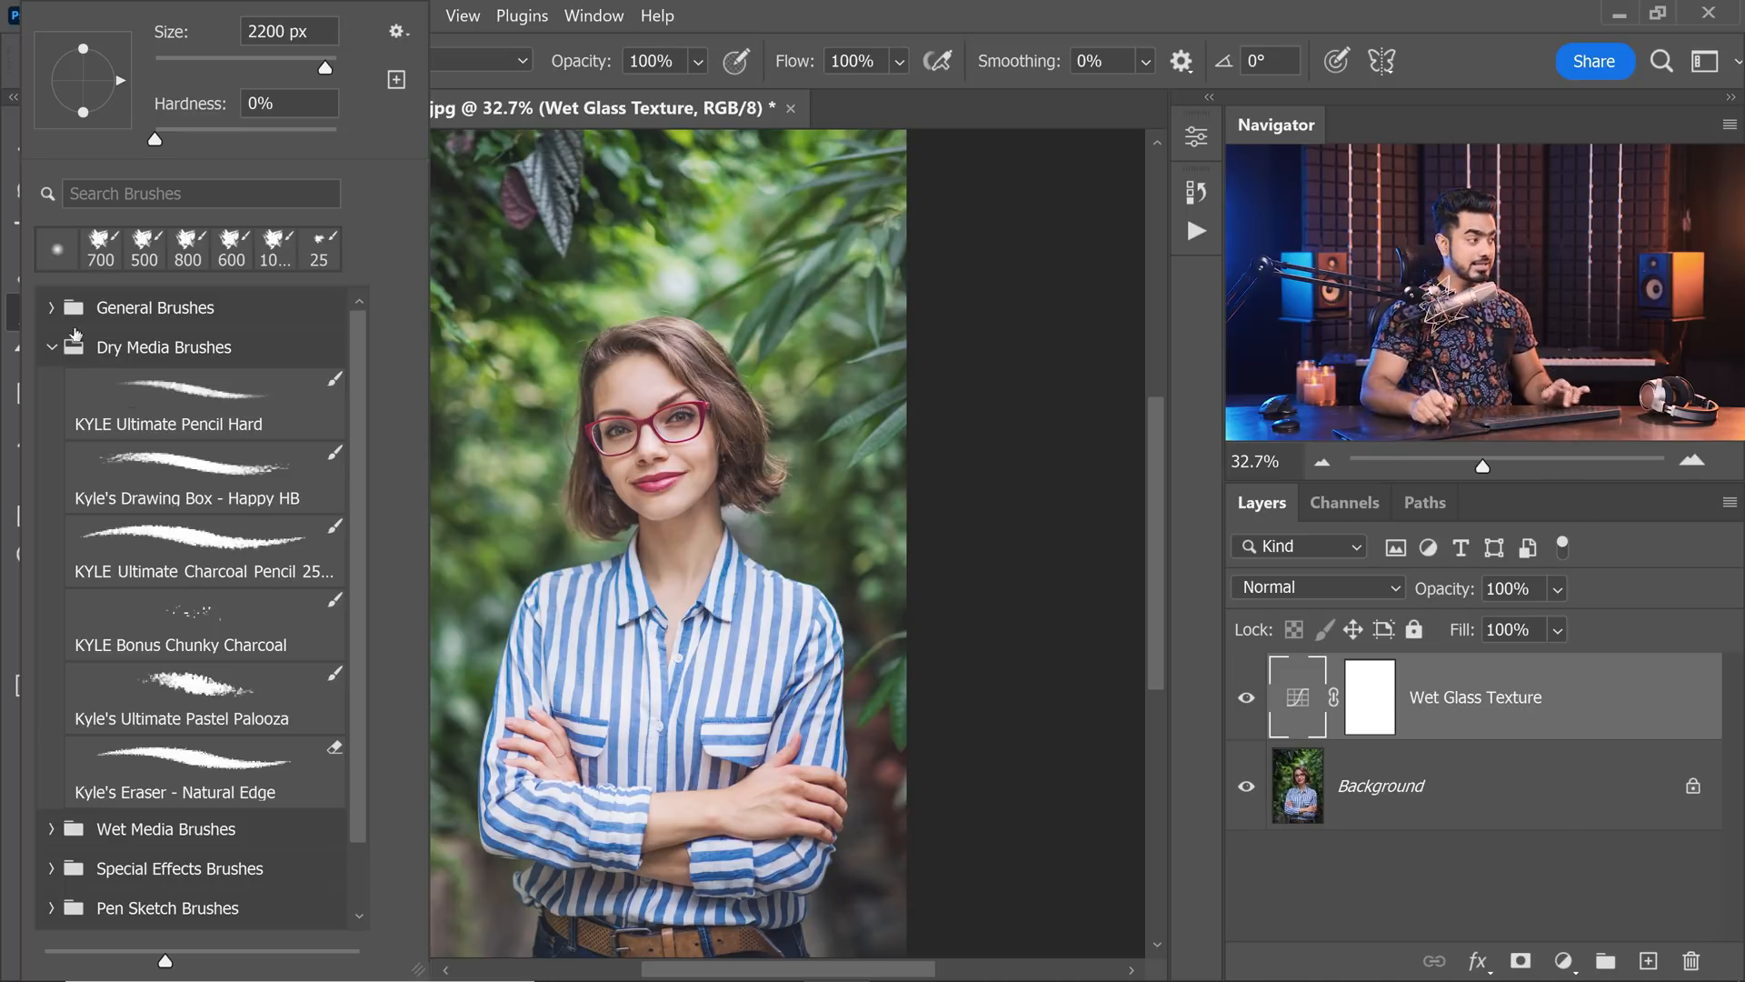
pyautogui.click(53, 350)
pyautogui.click(398, 32)
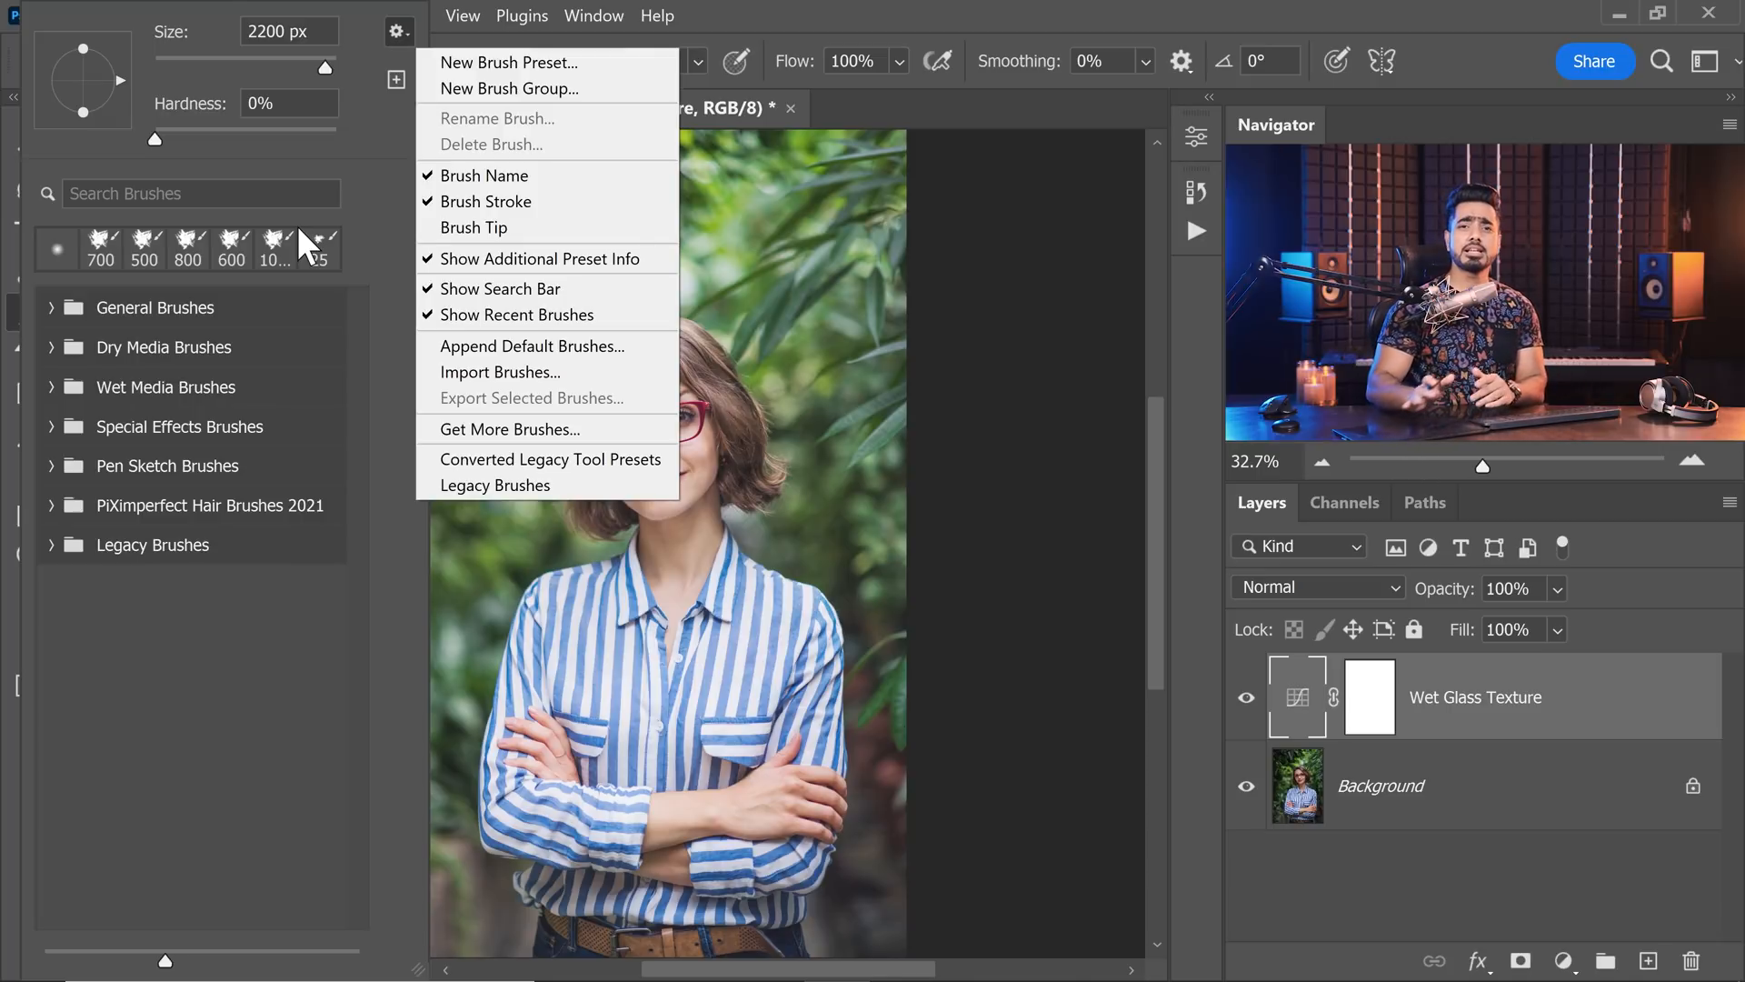
pyautogui.click(47, 344)
pyautogui.click(51, 347)
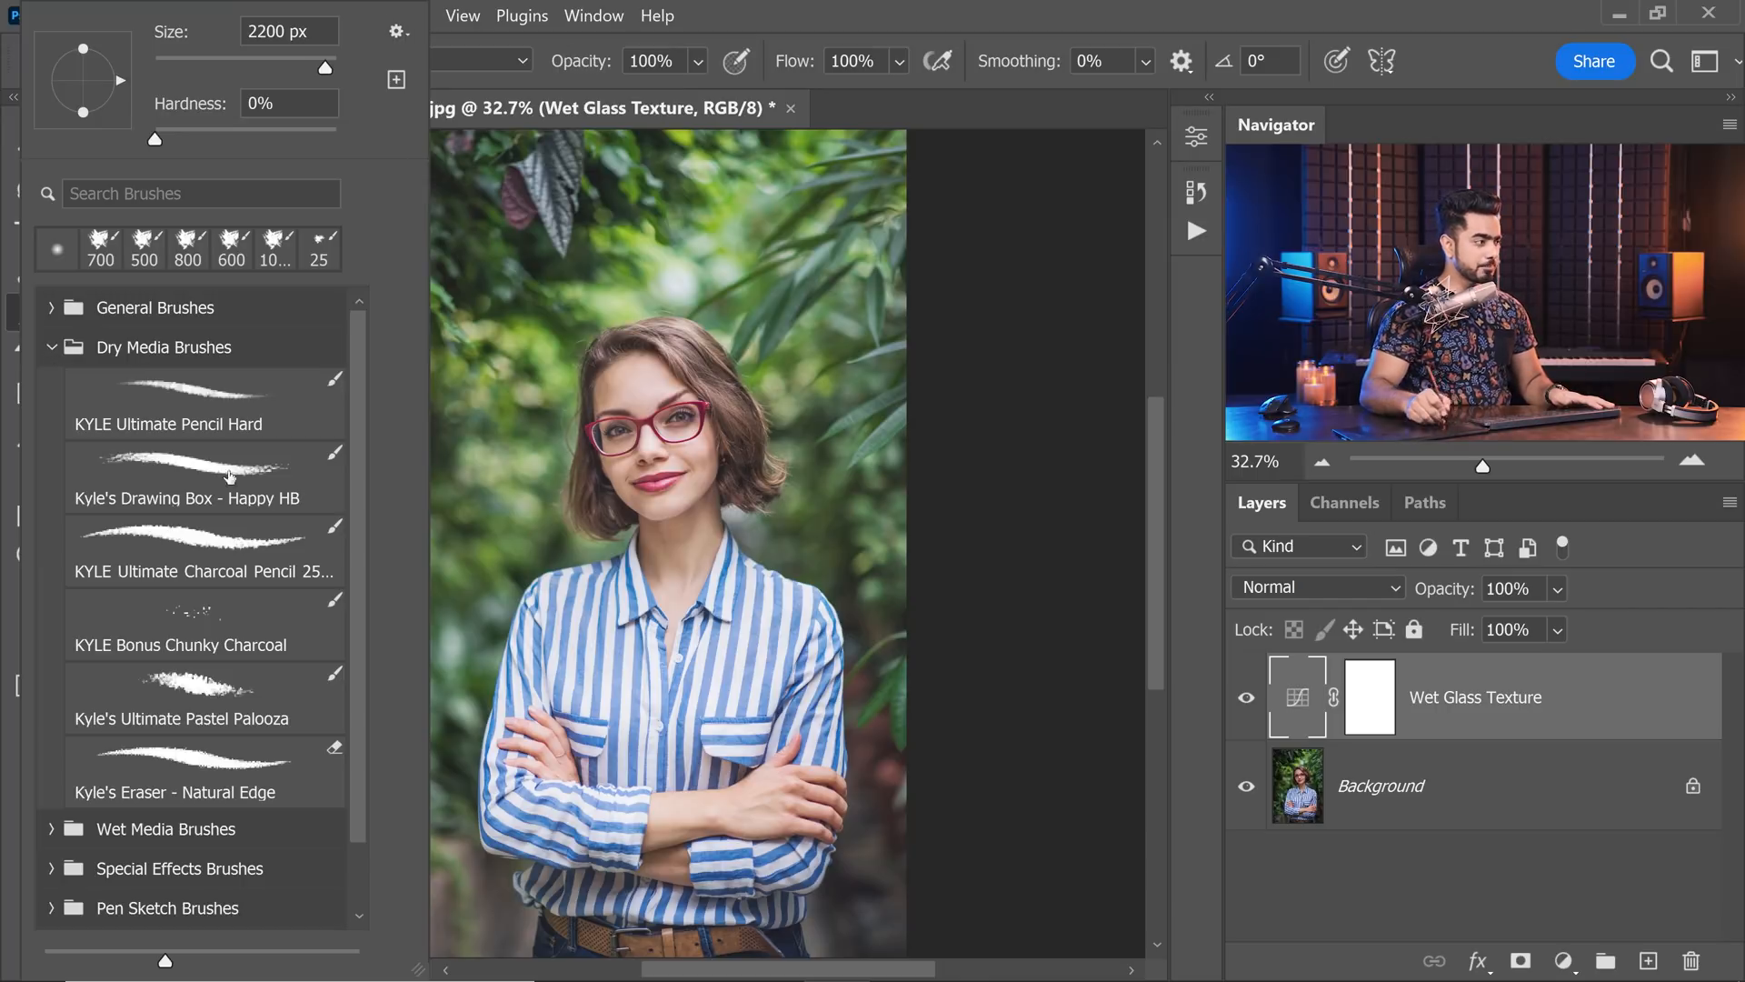
pyautogui.click(254, 572)
# Target the Wet Glass Texture layer mask and set the brush to size 800 with Difference mode.
pyautogui.click(1363, 693)
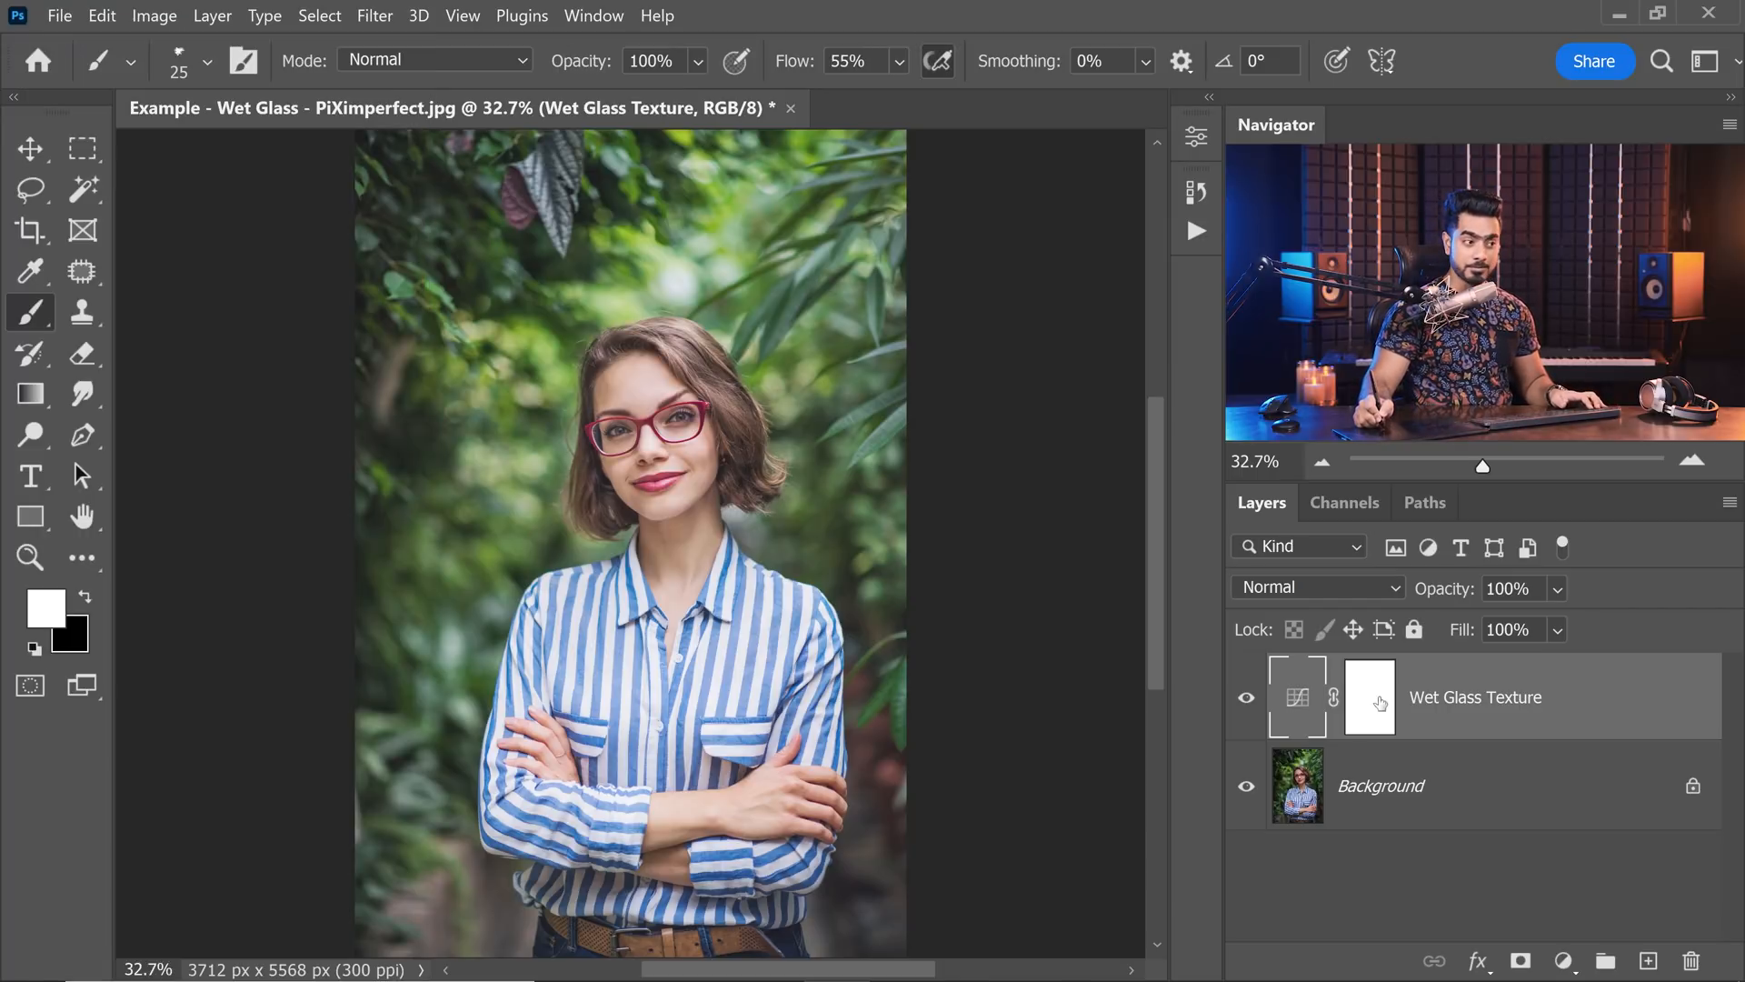
pyautogui.click(1378, 713)
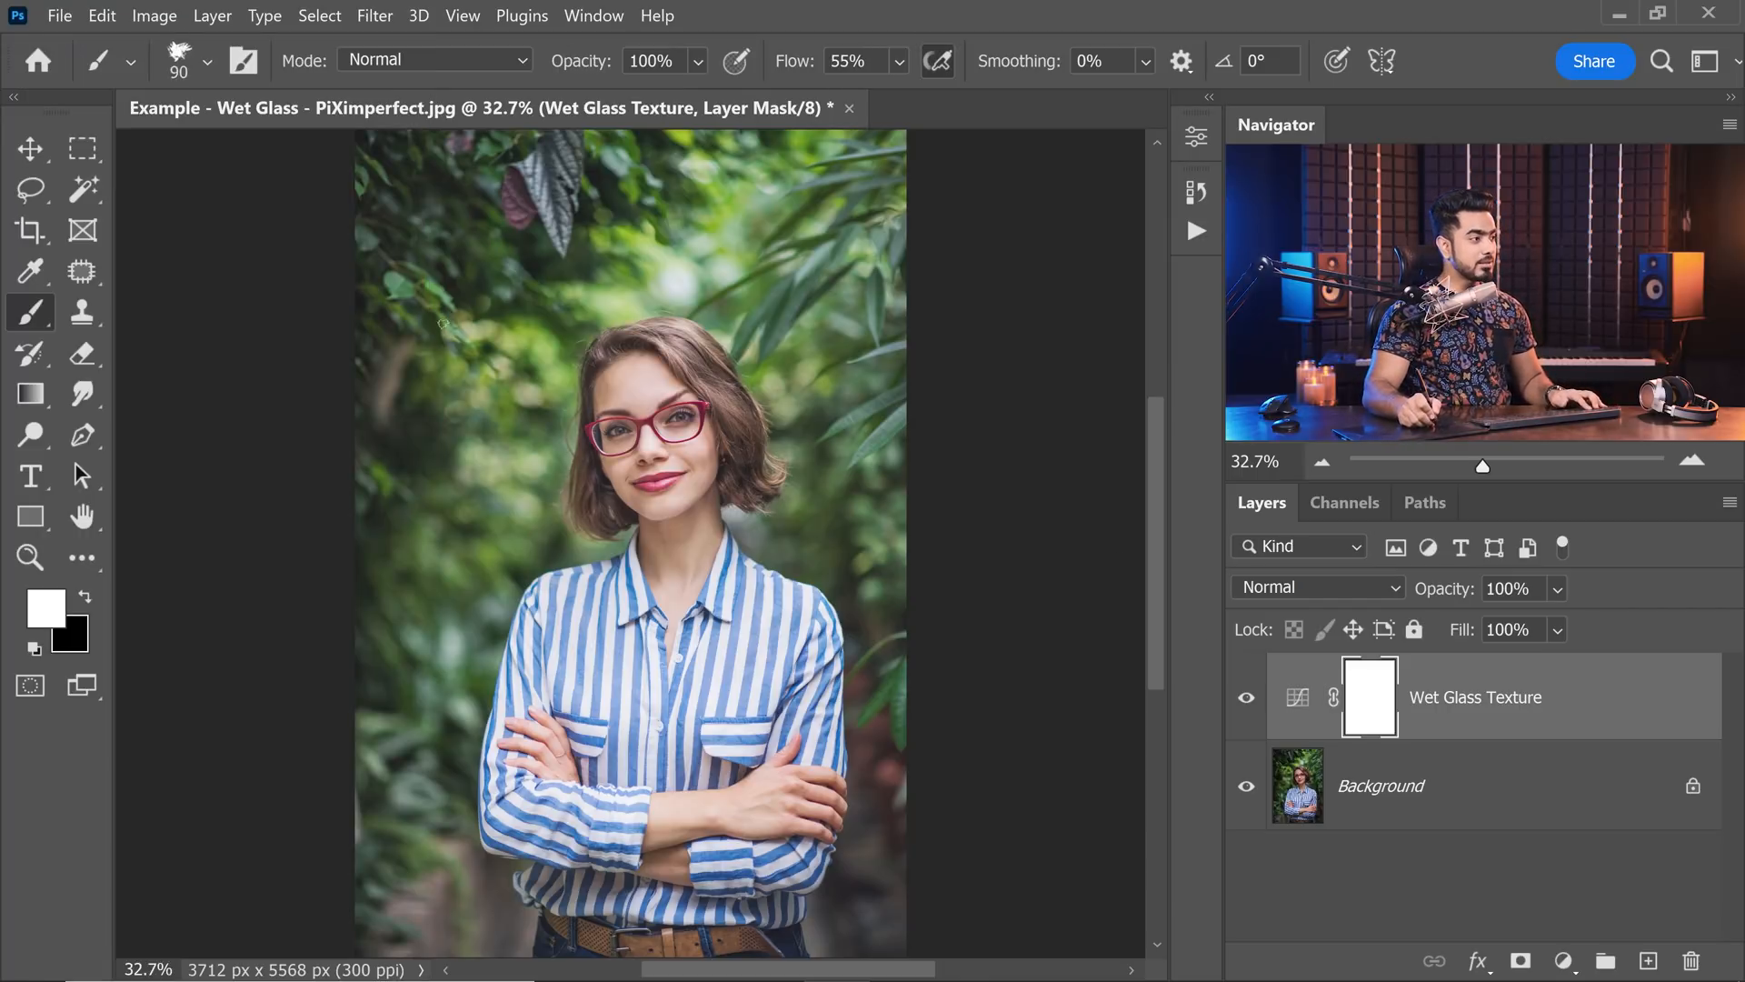
pyautogui.press(']')
pyautogui.press(']')
pyautogui.press(']')
pyautogui.press(']')
pyautogui.press(']')
pyautogui.press(']')
pyautogui.press(']')
pyautogui.press(']')
pyautogui.press(']')
pyautogui.press(']')
pyautogui.press(']')
pyautogui.press(']')
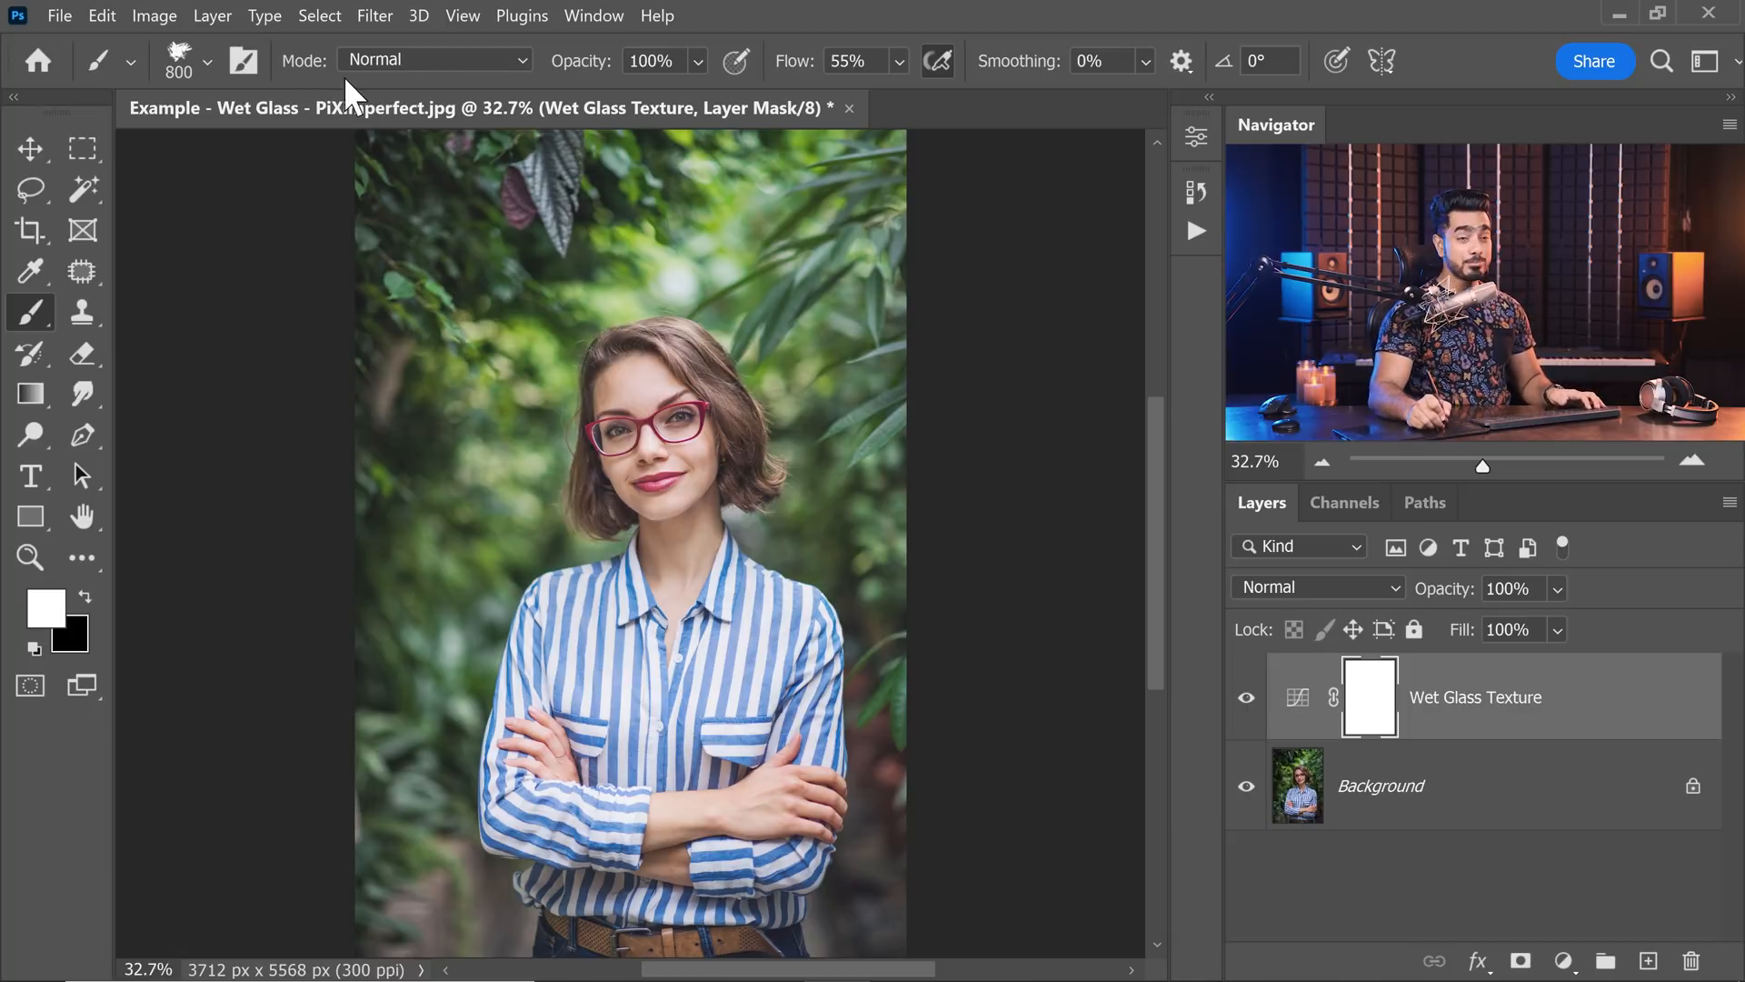
pyautogui.click(402, 60)
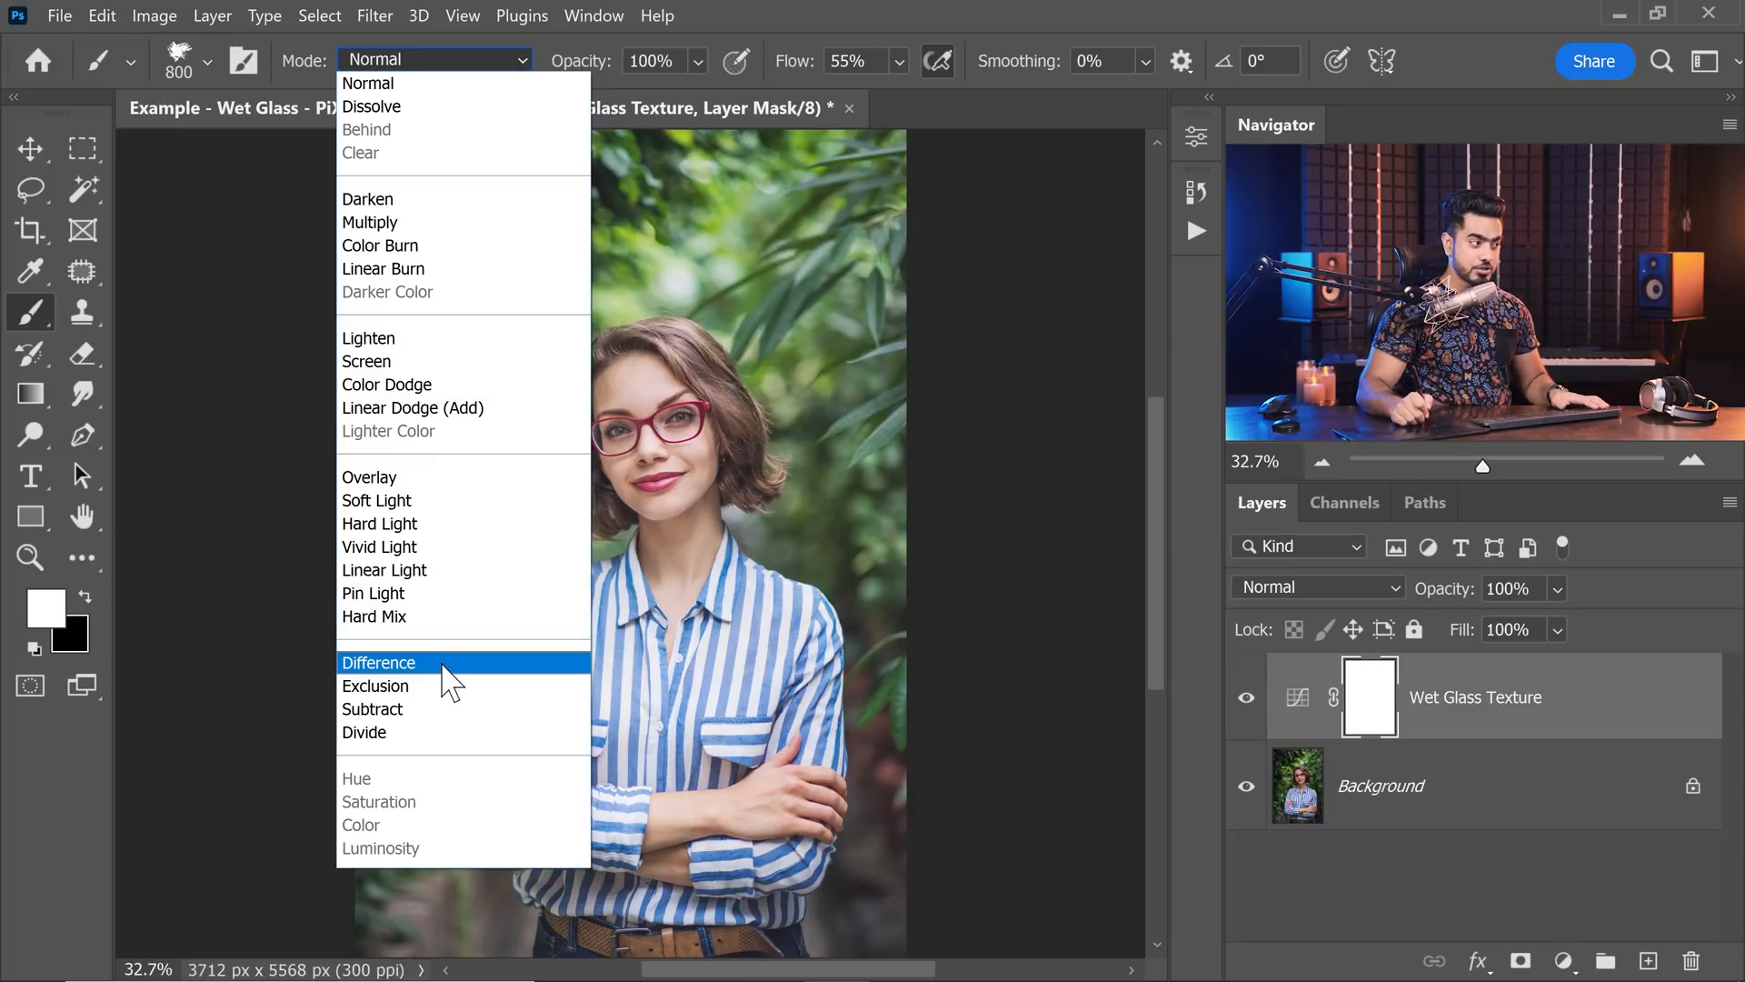
pyautogui.click(443, 664)
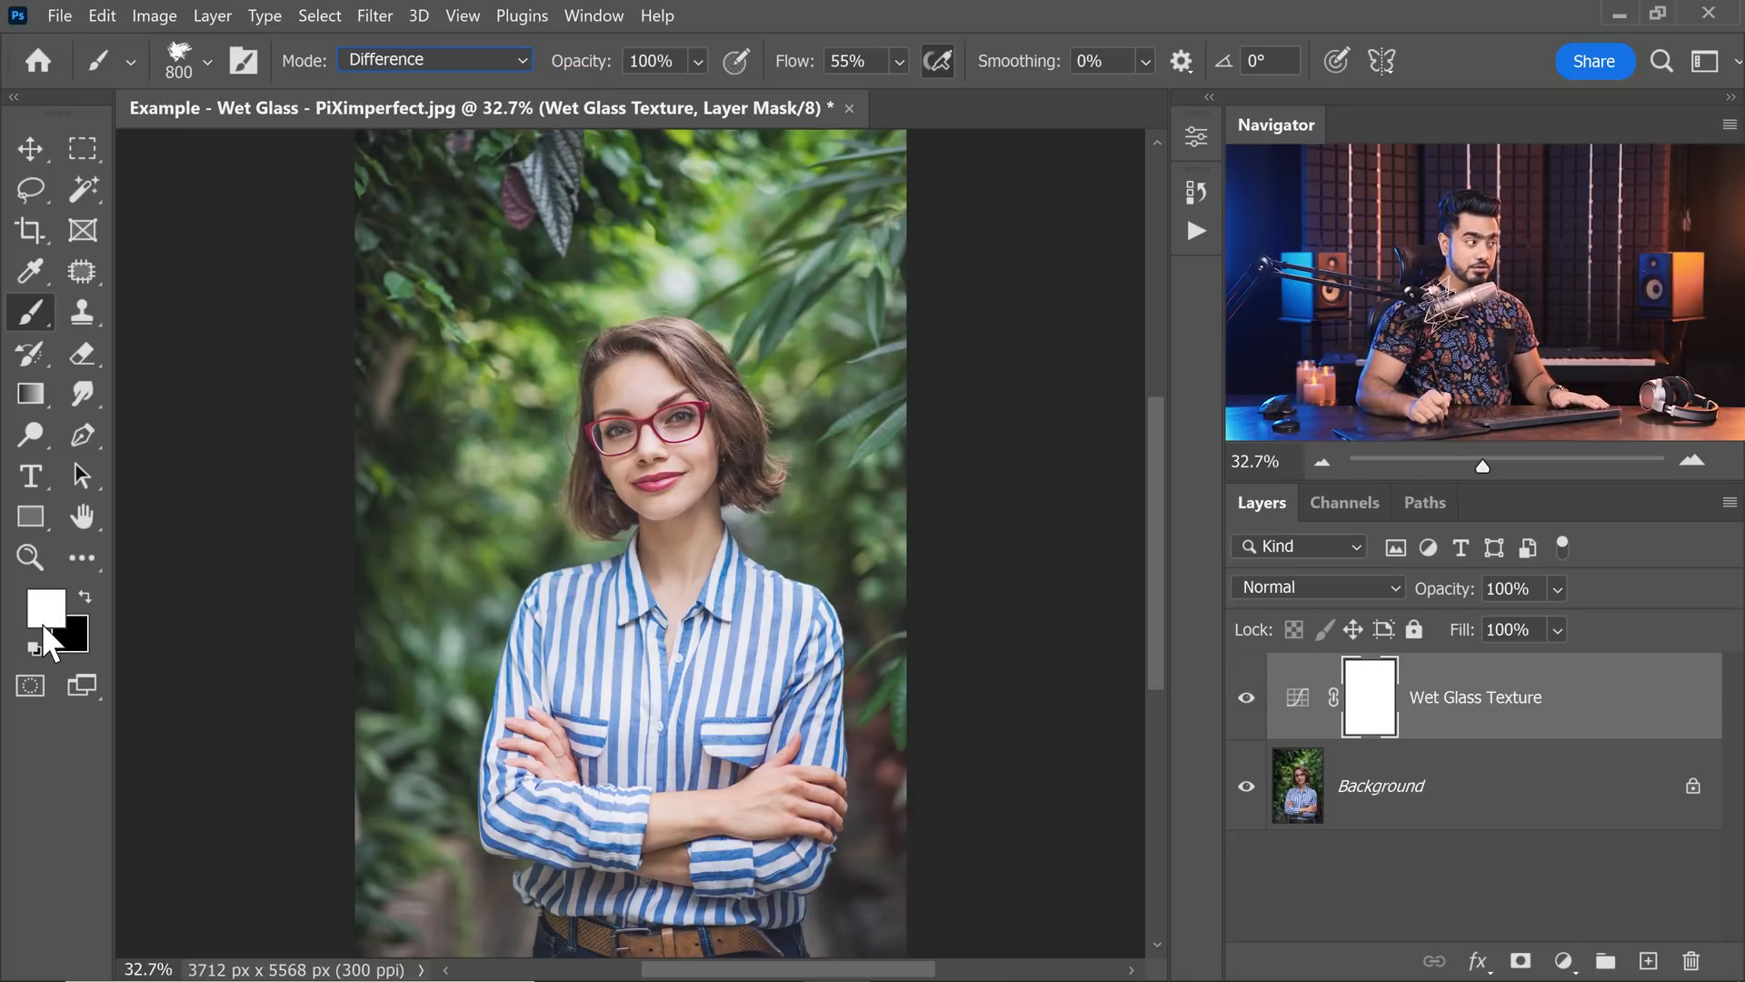
# Paint overlapping white vertical strokes on the mask's upper left in mask-only view, reducing the brush to 700, then return to the image.
pyautogui.keyDown('alt'); pyautogui.click(1370, 697); pyautogui.keyUp('alt')
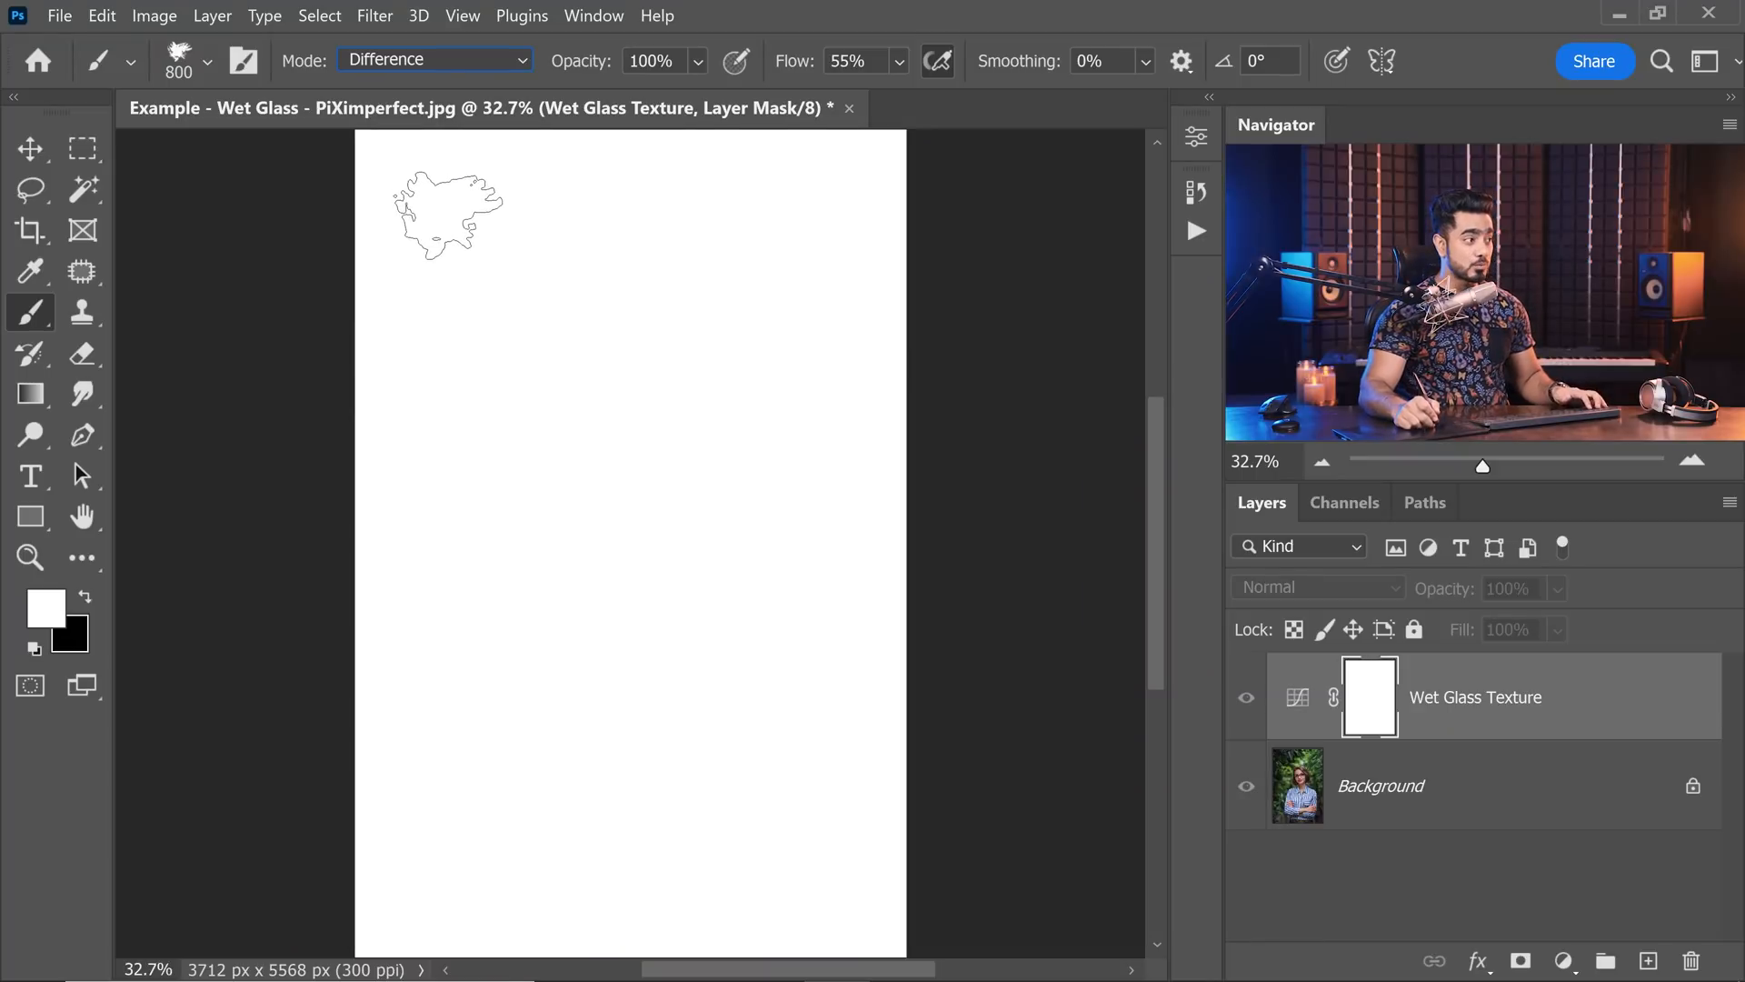
pyautogui.moveTo(445, 195); pyautogui.dragTo(463, 573)
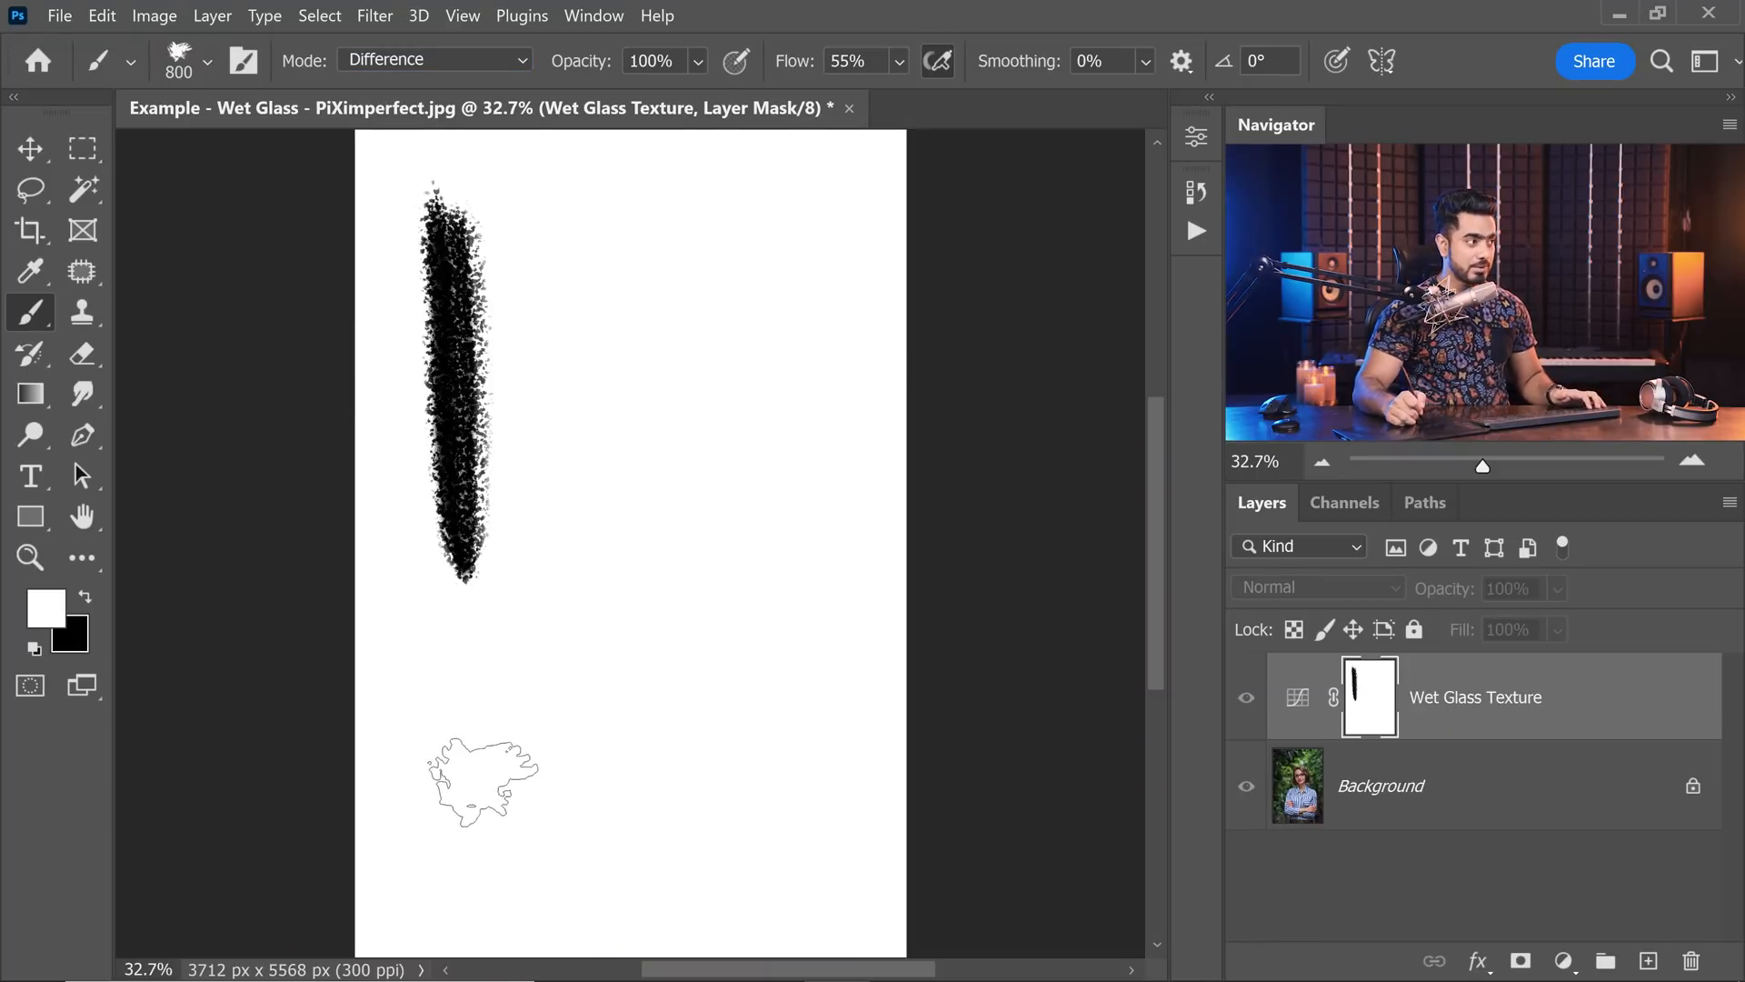
pyautogui.press('[')
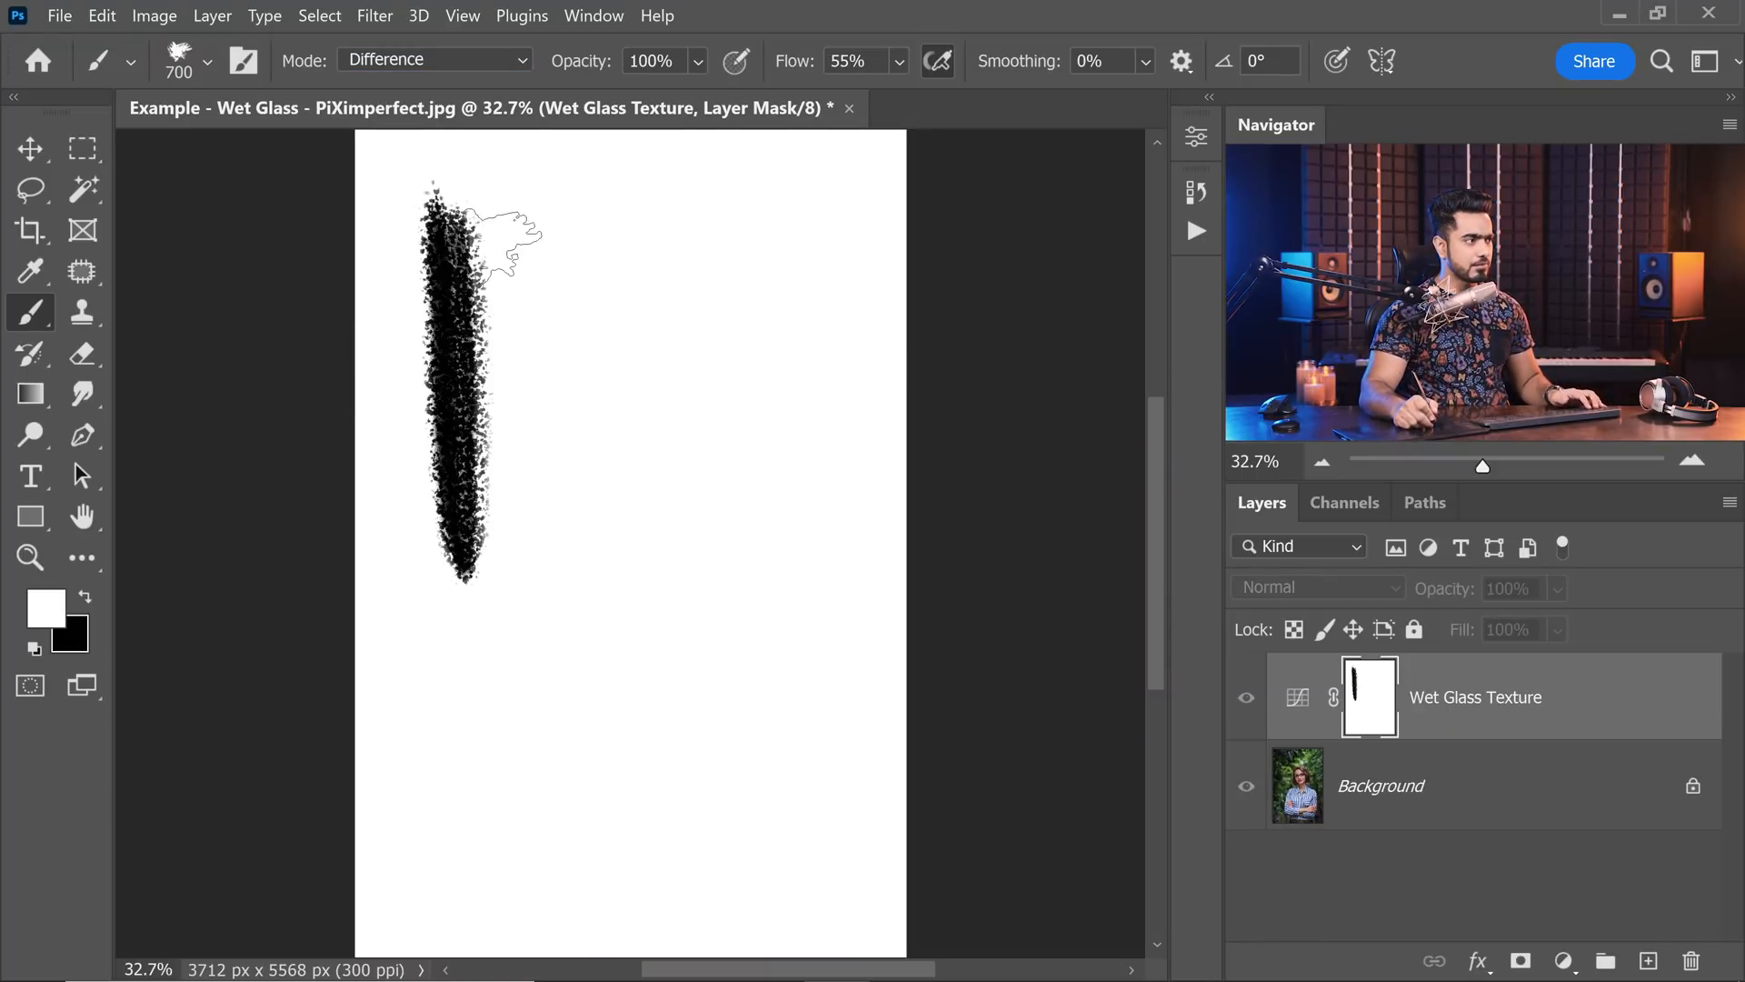
pyautogui.moveTo(509, 241); pyautogui.dragTo(525, 636)
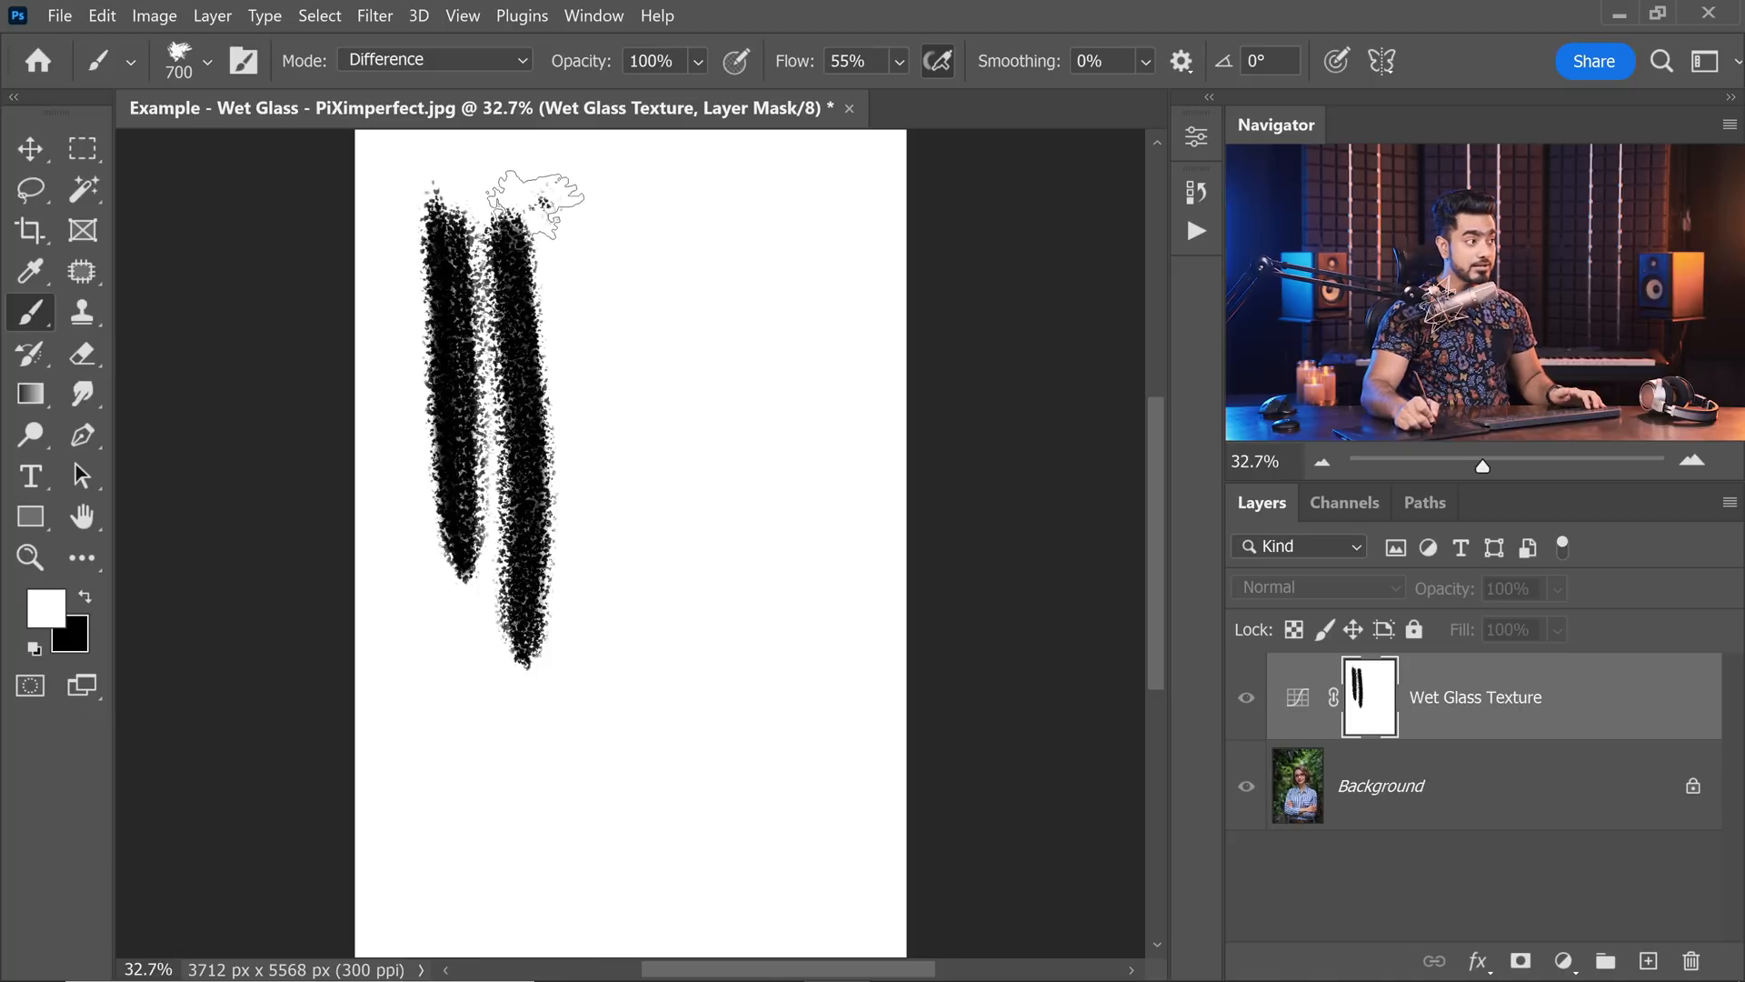
pyautogui.moveTo(536, 206); pyautogui.dragTo(565, 628)
pyautogui.keyDown('ctrl'); pyautogui.moveTo(529, 332); pyautogui.dragTo(575, 345); pyautogui.keyUp('ctrl')
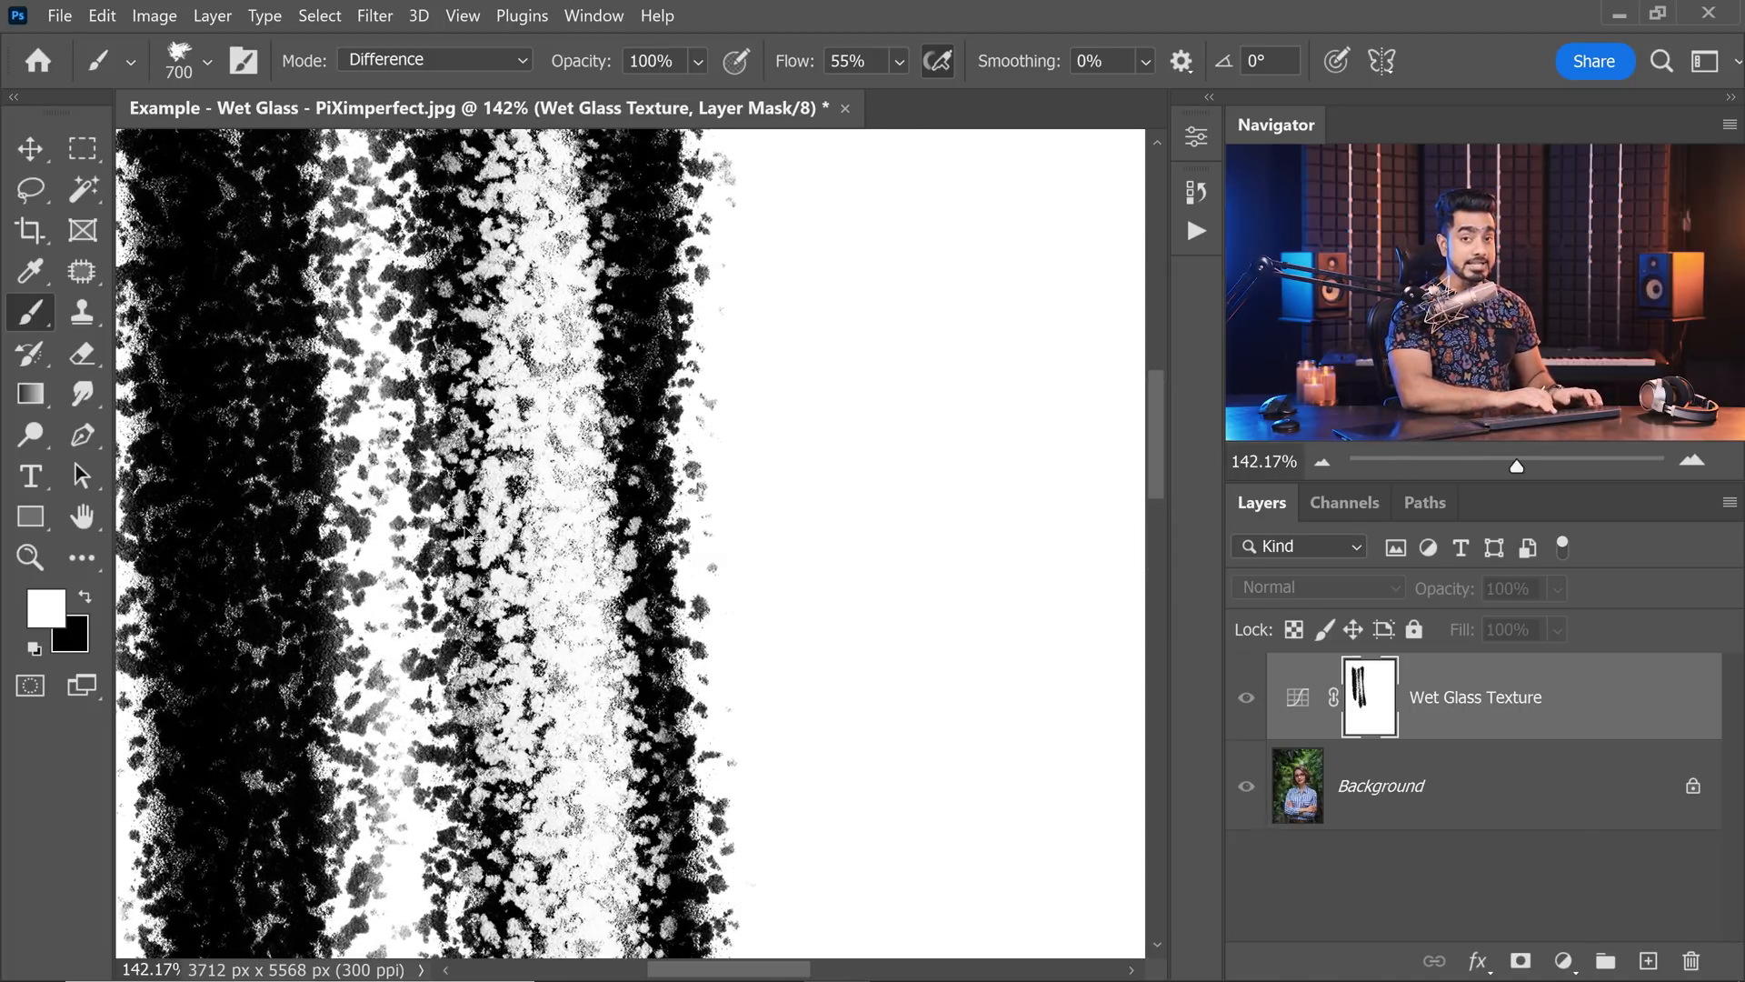
pyautogui.hotkey('ctrl', '0')
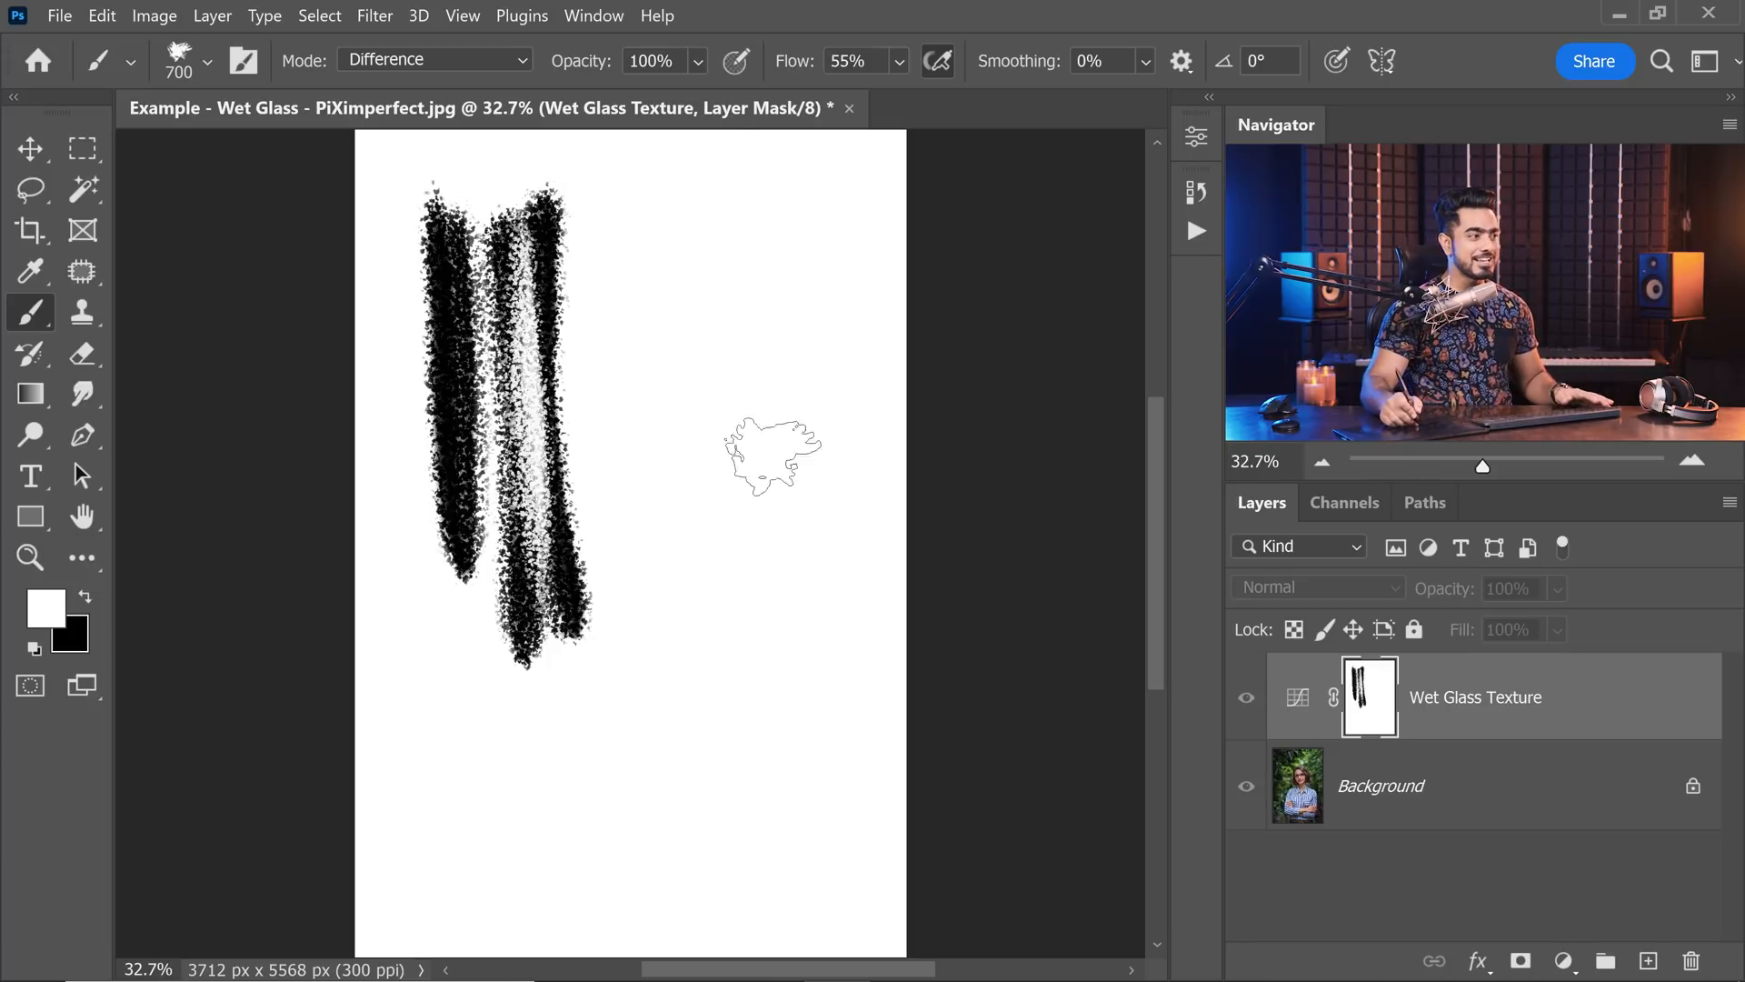
pyautogui.keyDown('alt'); pyautogui.click(1376, 709); pyautogui.keyUp('alt')
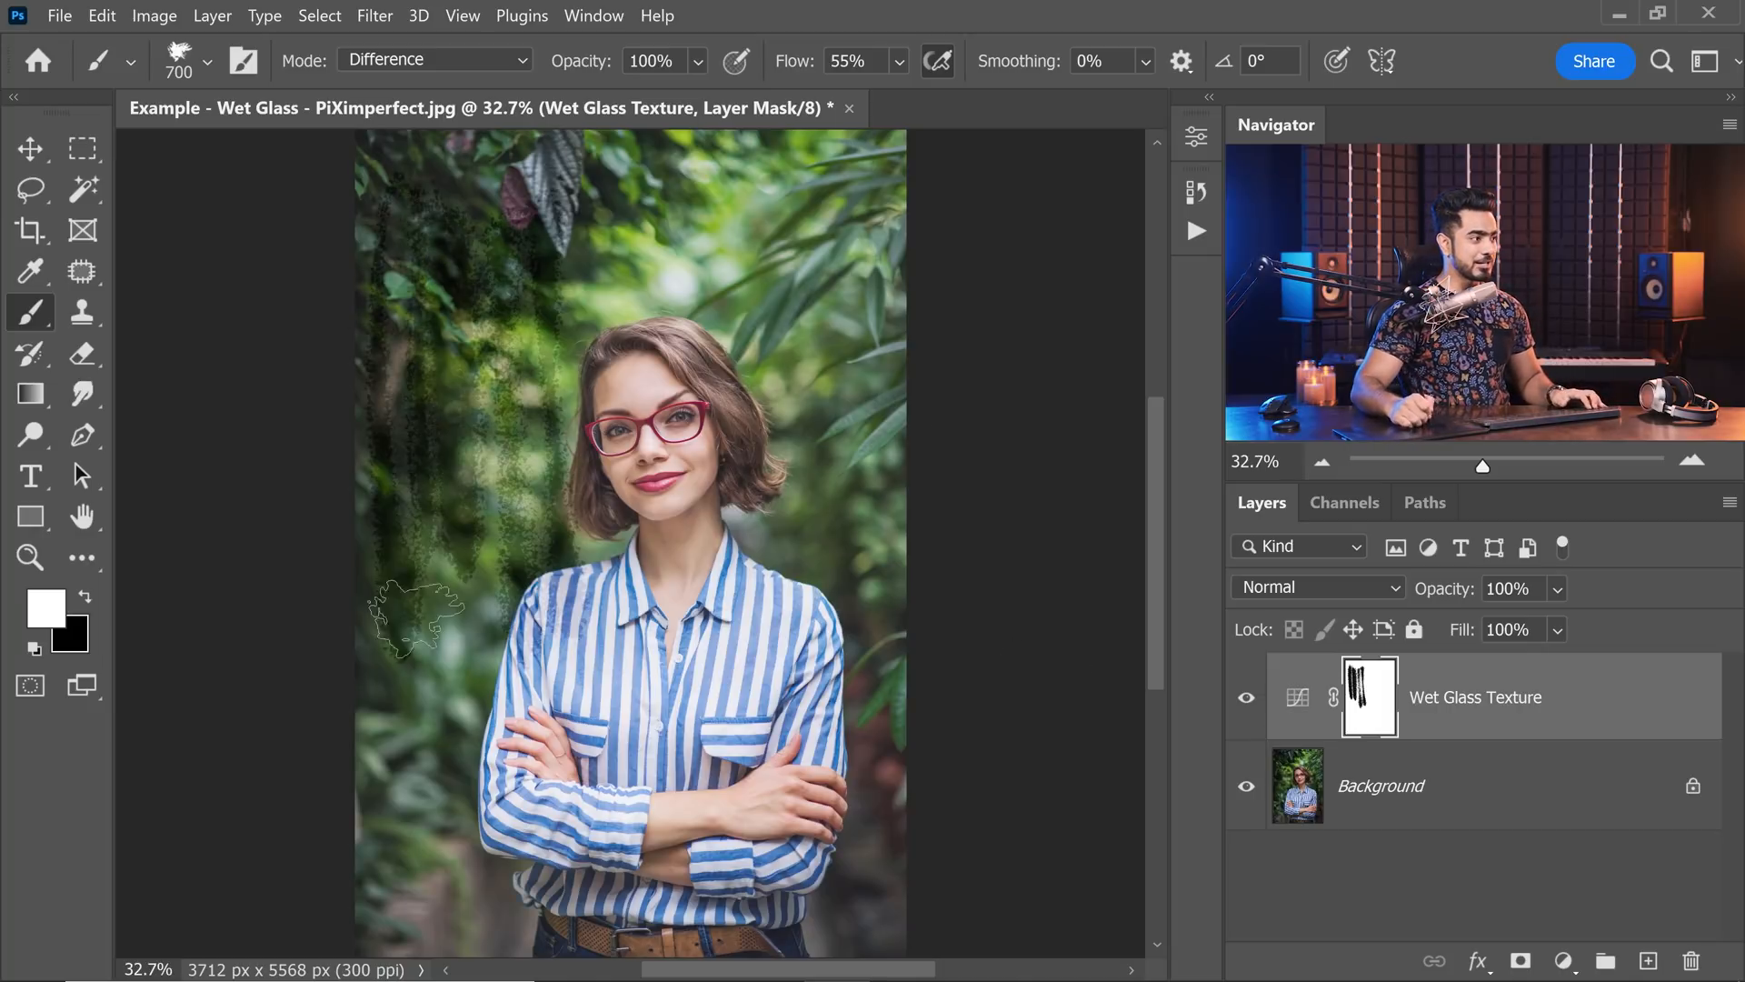
# Paint more vertical strokes across the upper part of the photo on the mask, reducing the brush size to 400.
pyautogui.moveTo(582, 150)
pyautogui.mouseDown()
pyautogui.moveTo(600, 563)
pyautogui.moveTo(732, 195)
pyautogui.moveTo(755, 491)
pyautogui.moveTo(834, 487)
pyautogui.moveTo(918, 255)
pyautogui.moveTo(886, 523)
pyautogui.mouseUp()
pyautogui.press('[')
pyautogui.press('[')
pyautogui.press('[')
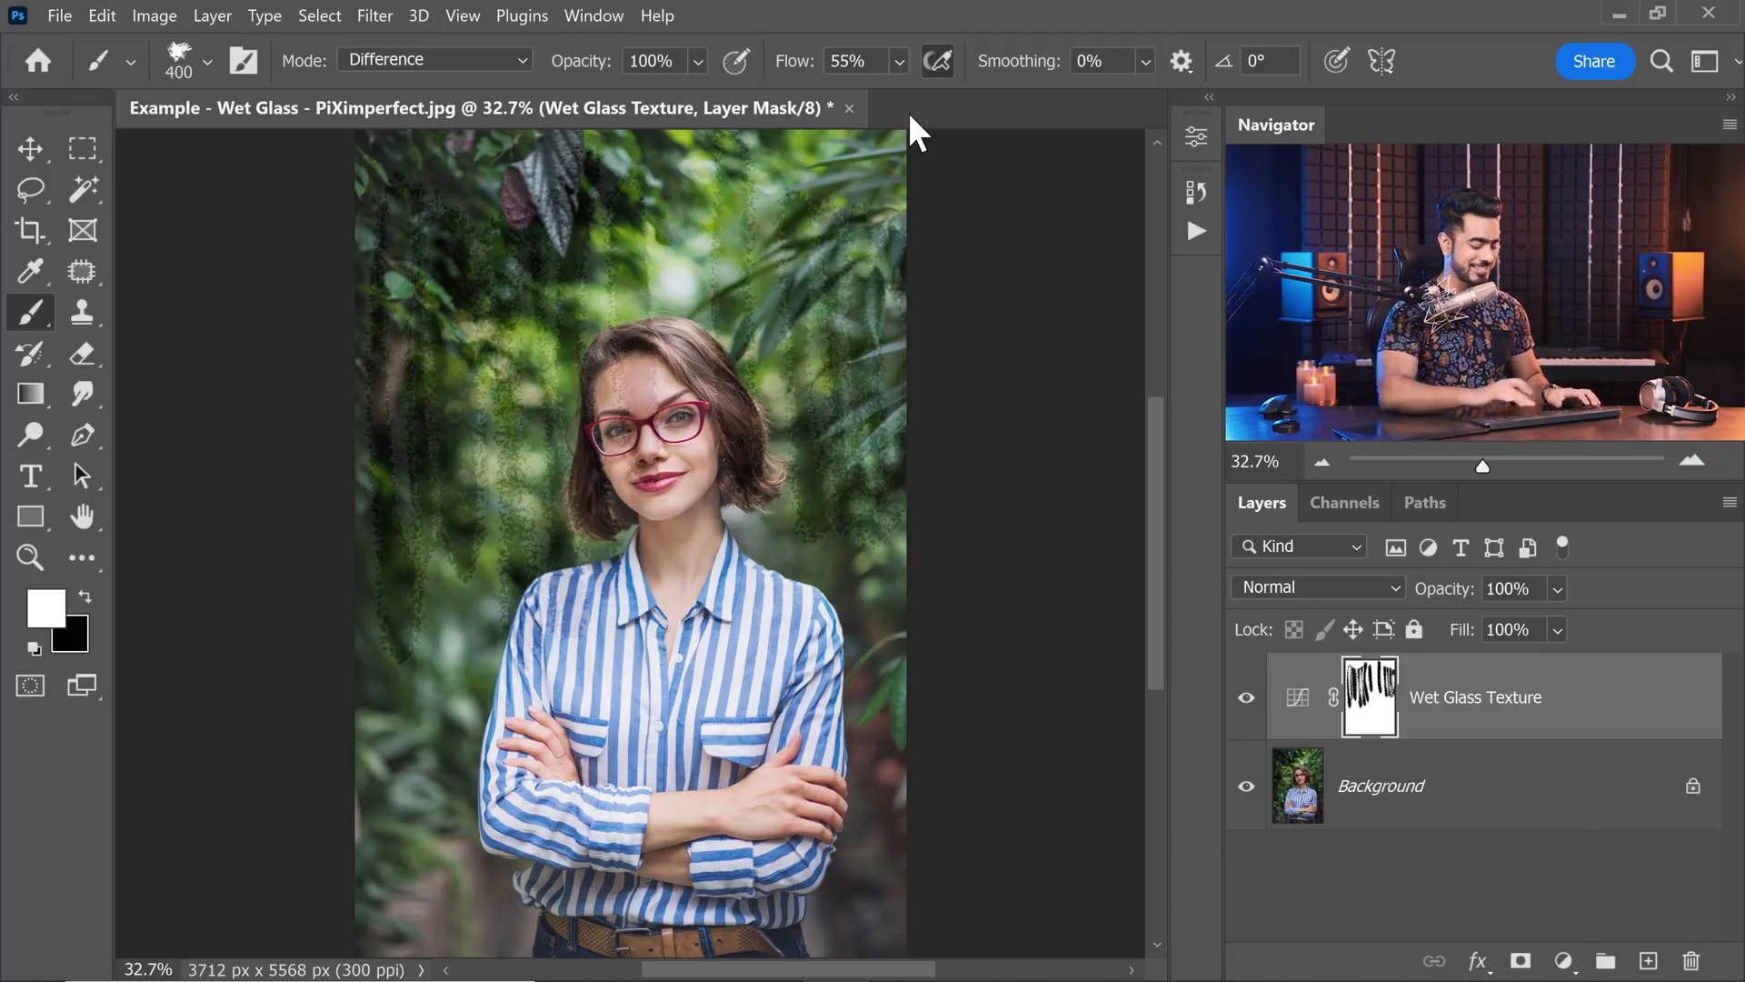
pyautogui.hotkey('ctrl', '-')
pyautogui.moveTo(480, 237)
pyautogui.mouseDown()
pyautogui.moveTo(455, 389)
pyautogui.moveTo(439, 366)
pyautogui.moveTo(429, 403)
pyautogui.moveTo(440, 427)
pyautogui.moveTo(462, 283)
pyautogui.moveTo(490, 255)
pyautogui.mouseUp()
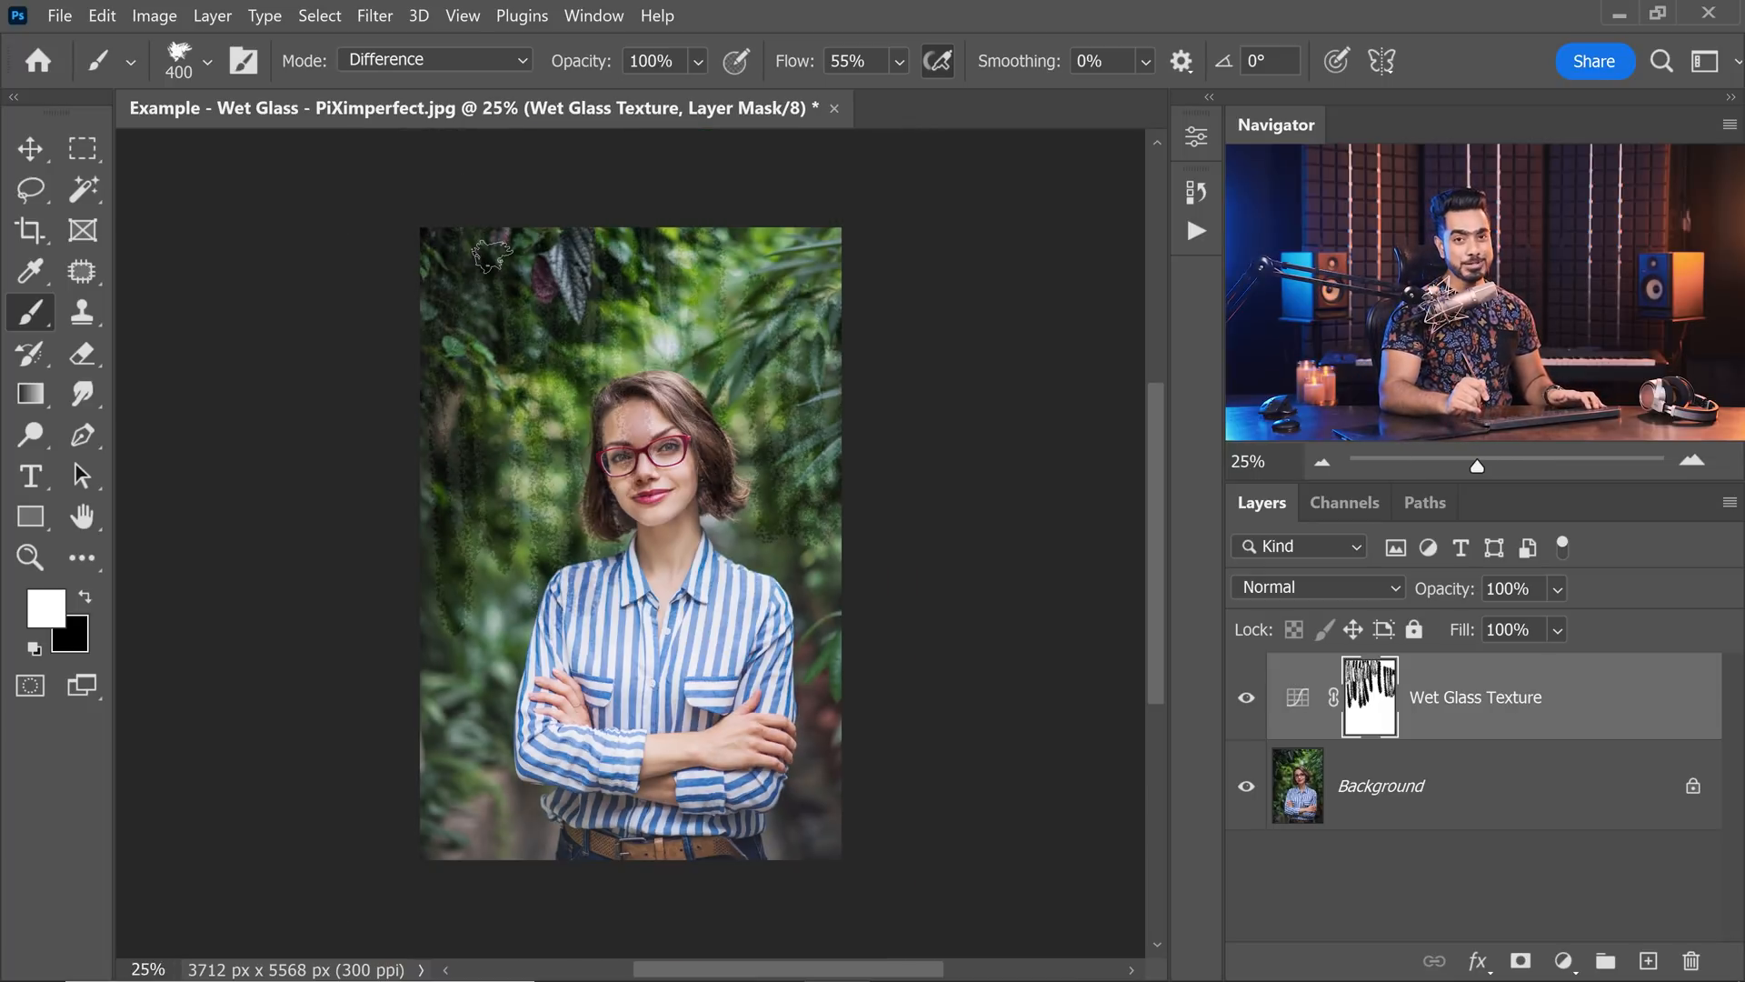
# Duplicate the Background layer and convert the copy for smart filters.
pyautogui.click(1496, 807)
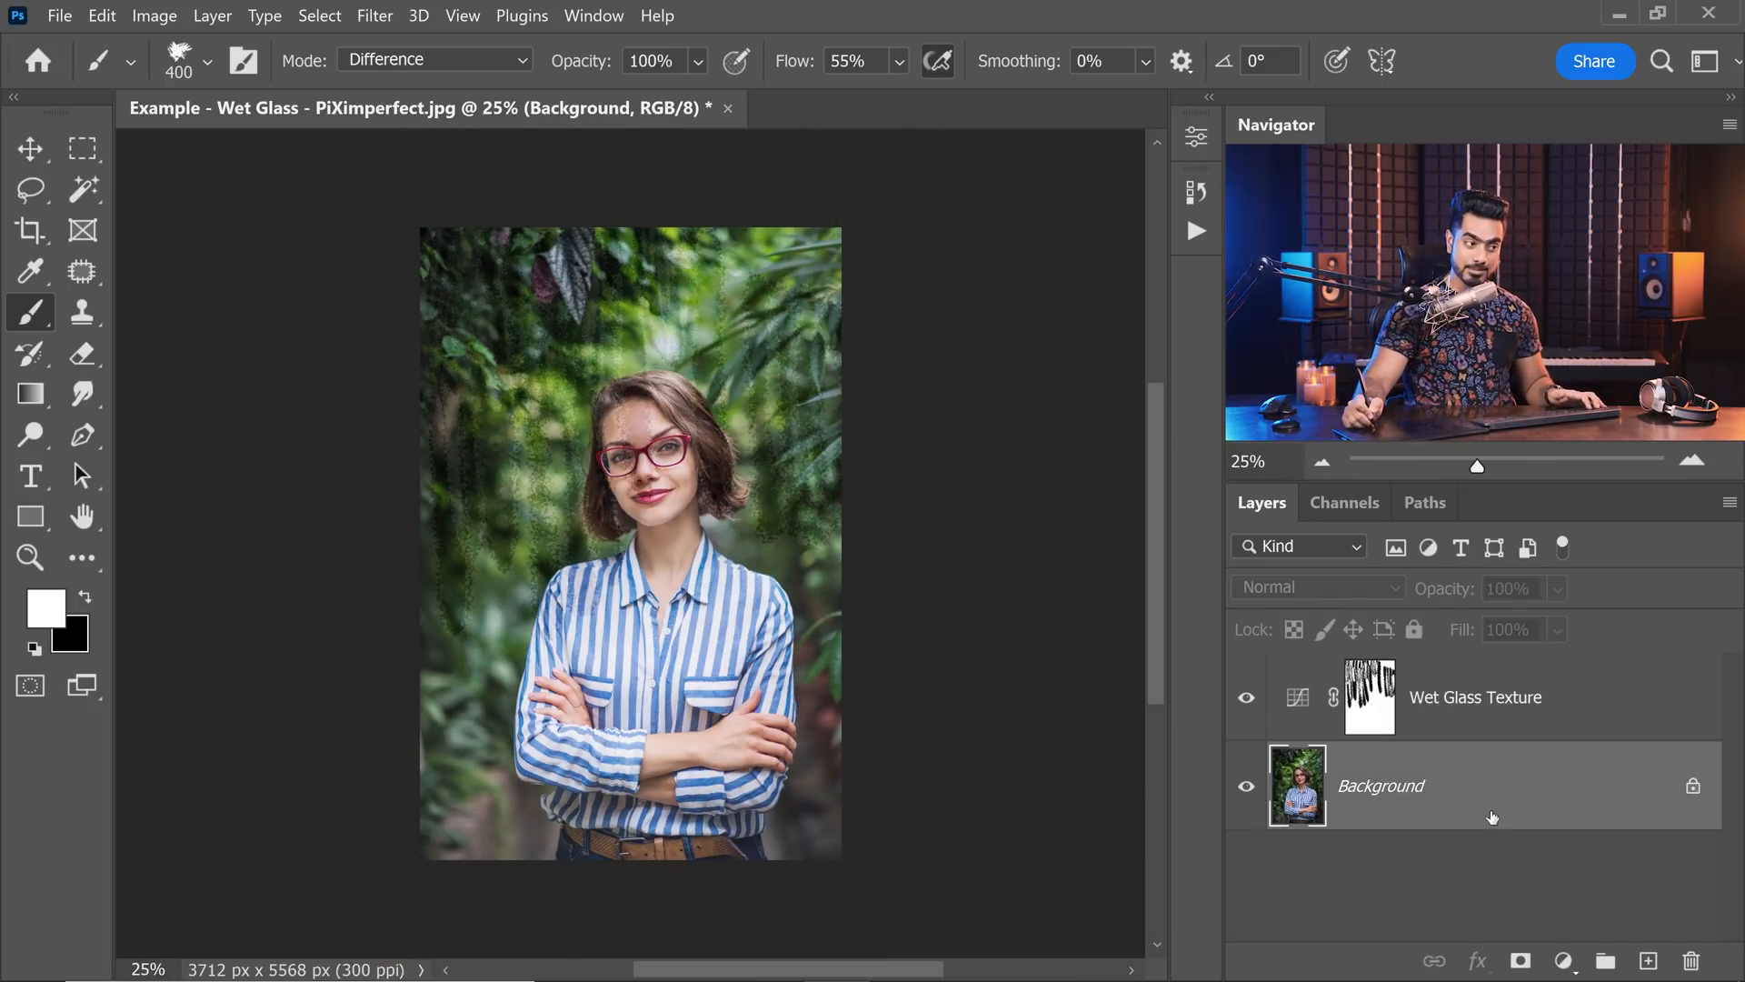
pyautogui.hotkey('ctrl', 'j')
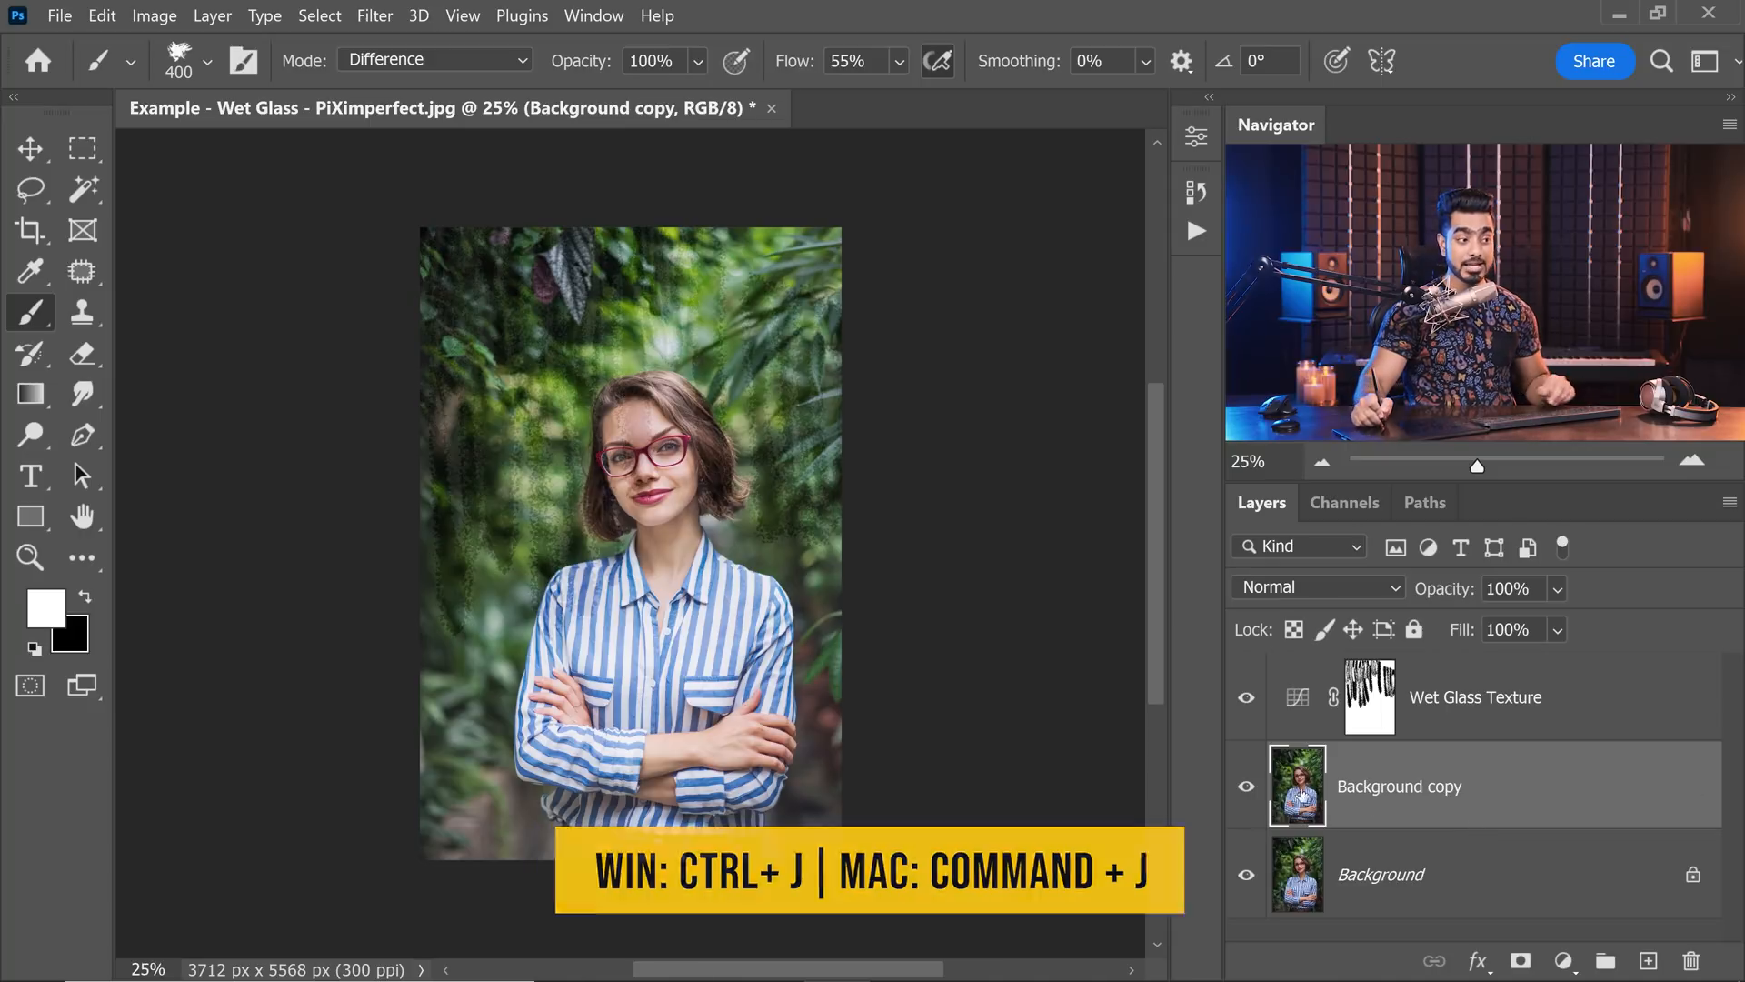
pyautogui.click(372, 17)
pyautogui.click(448, 67)
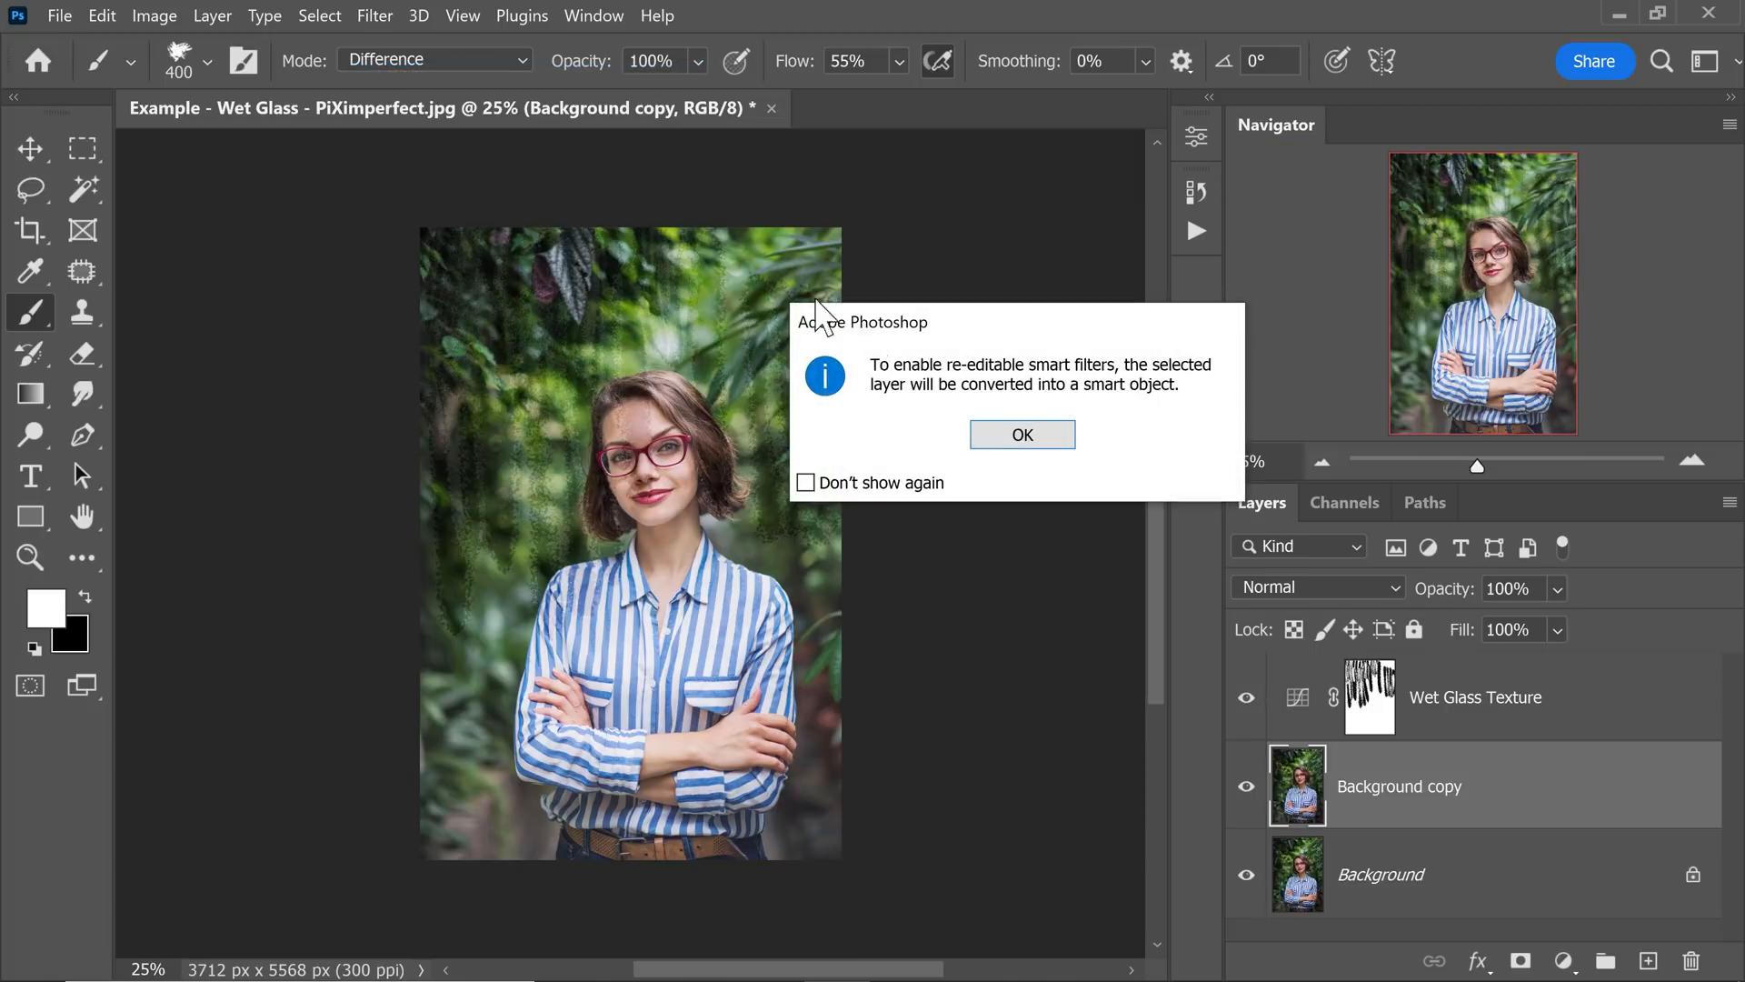
pyautogui.click(1020, 437)
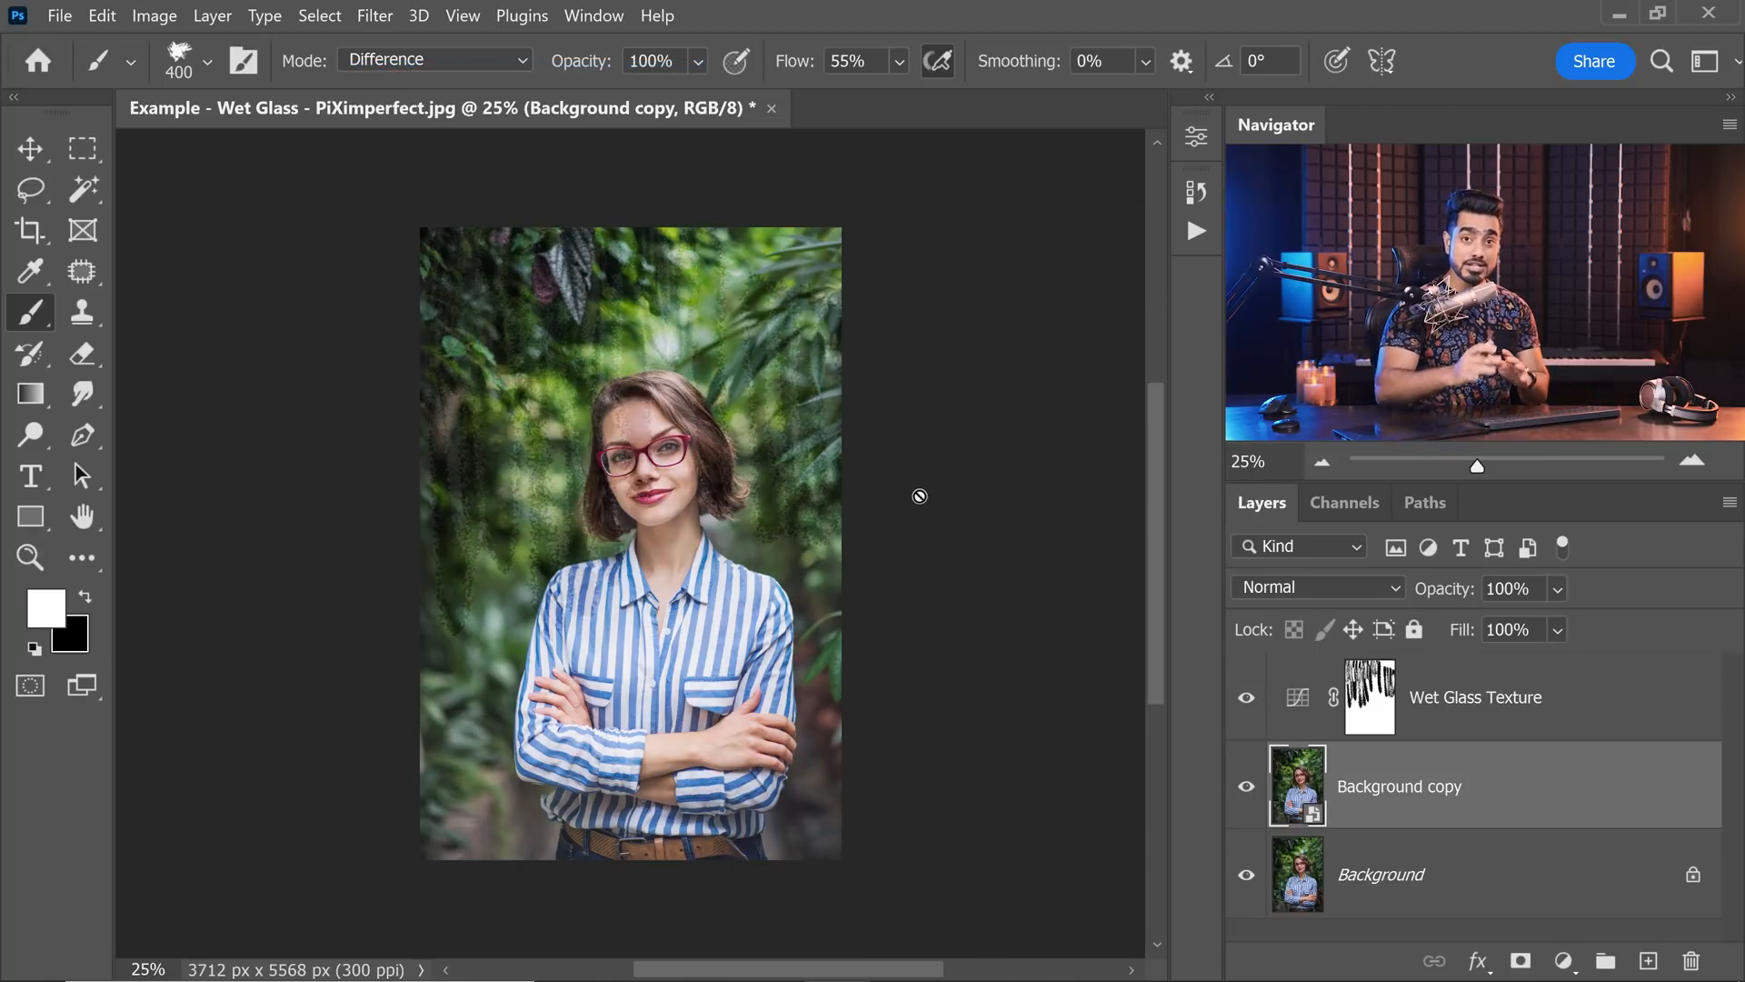
# Apply a Gaussian Blur with a 120-pixel radius to the Background copy layer.
pyautogui.click(374, 16)
pyautogui.moveTo(468, 323)
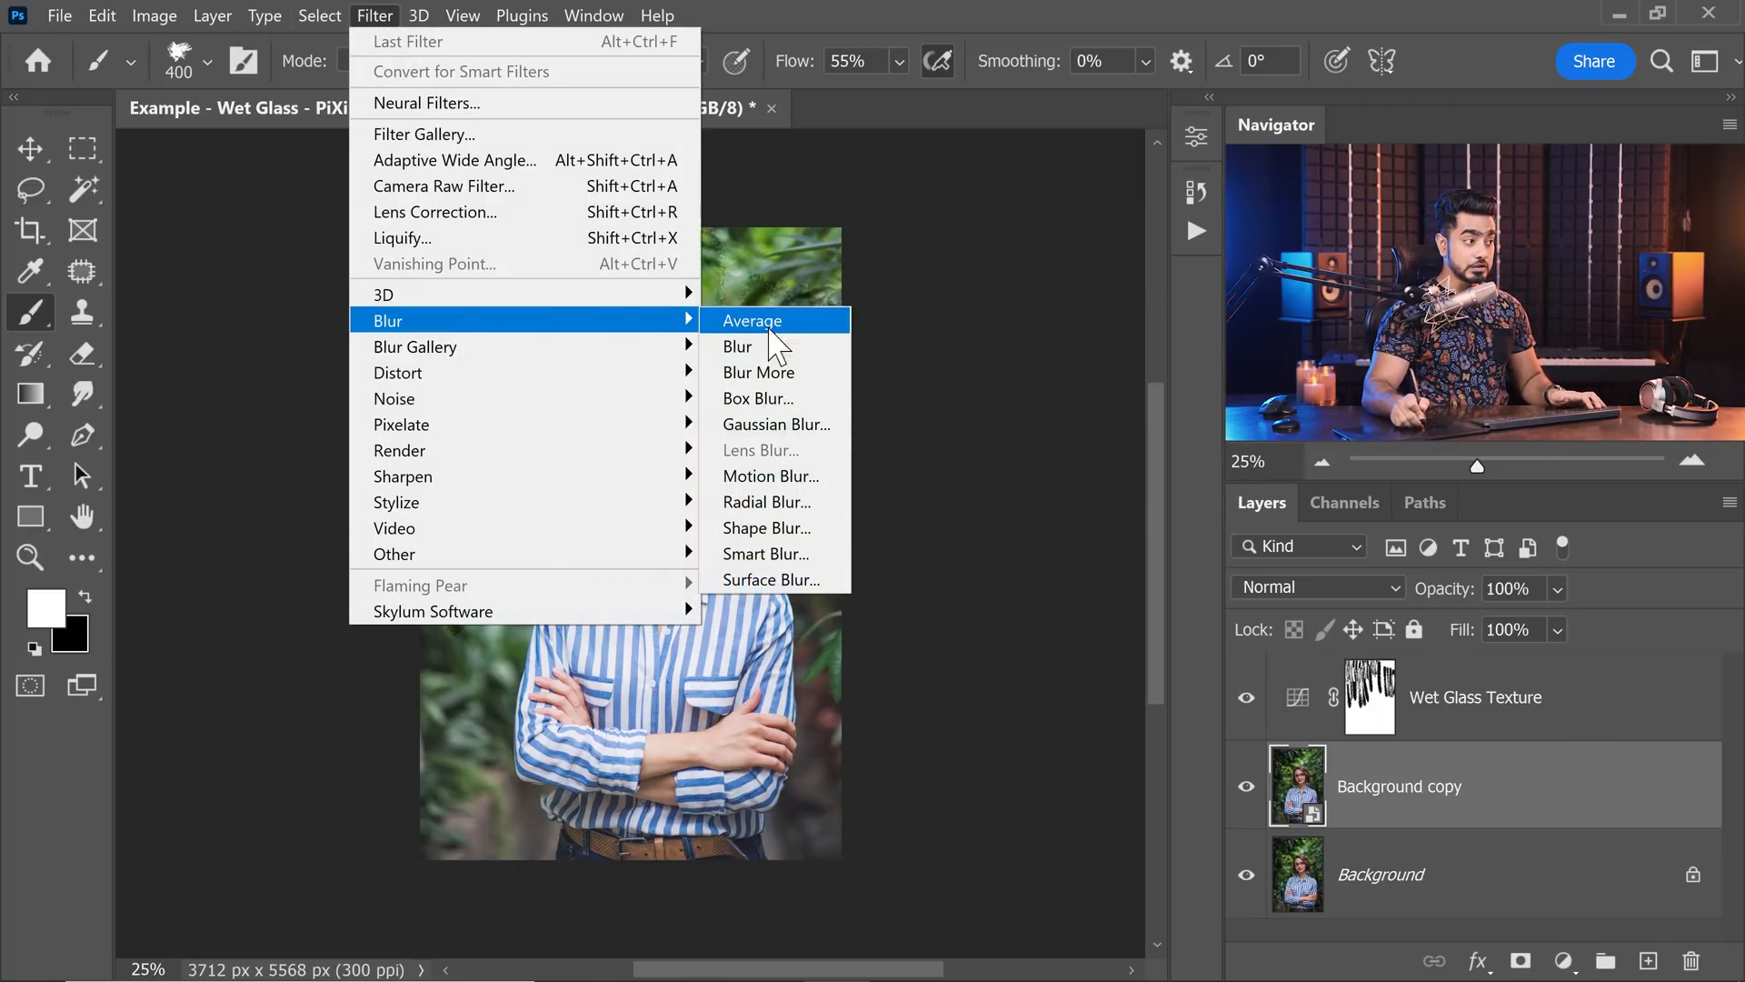
pyautogui.click(777, 425)
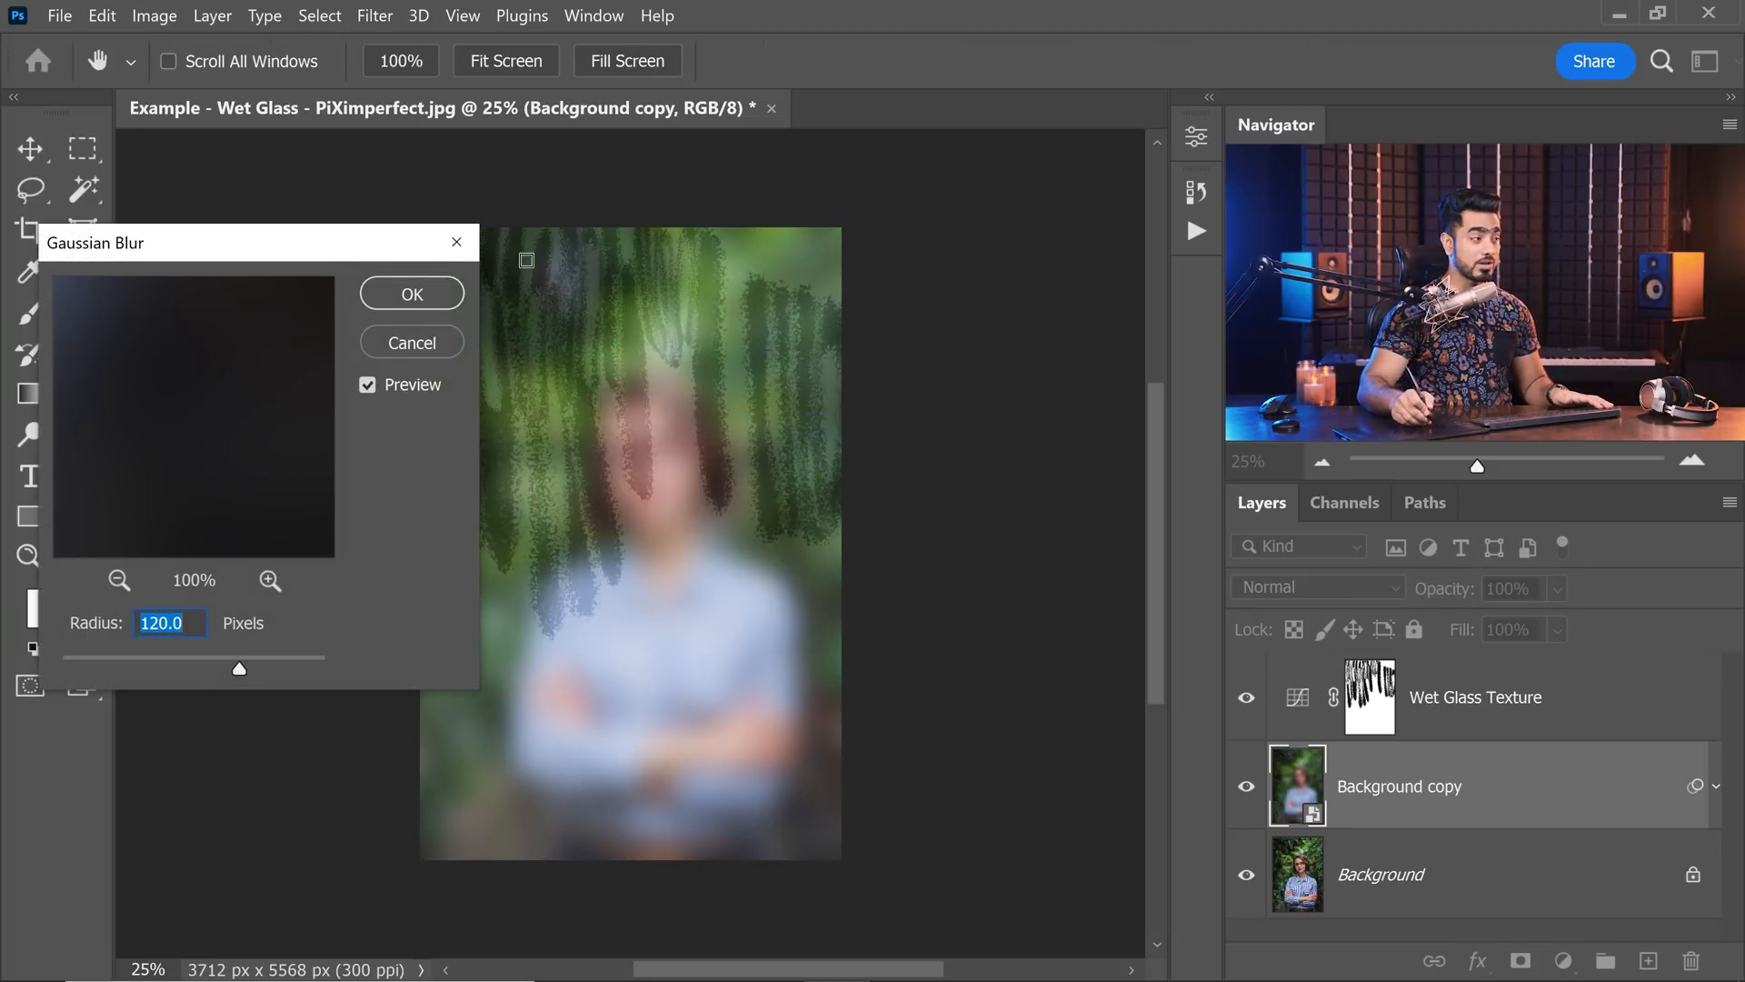
pyautogui.click(424, 291)
pyautogui.press('b')
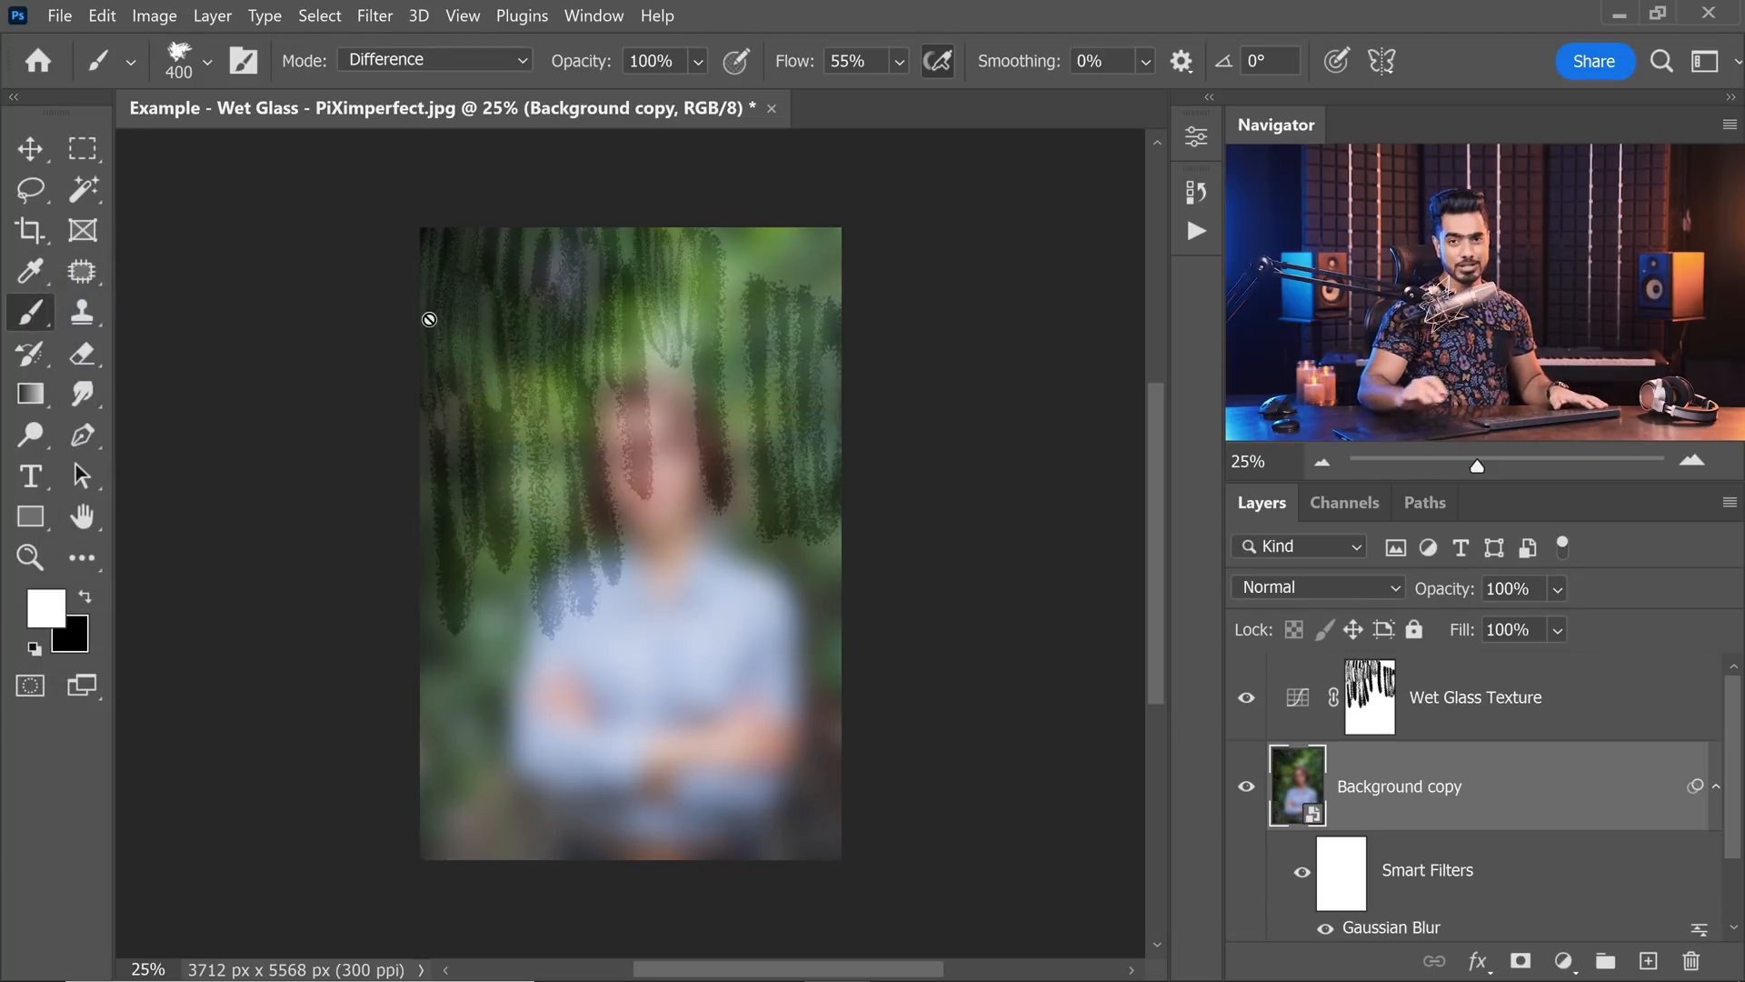
# Select the Wet Glass Texture mask and paint white vertical strokes down the right side of the photo, enlarging the brush to 500.
pyautogui.click(1381, 723)
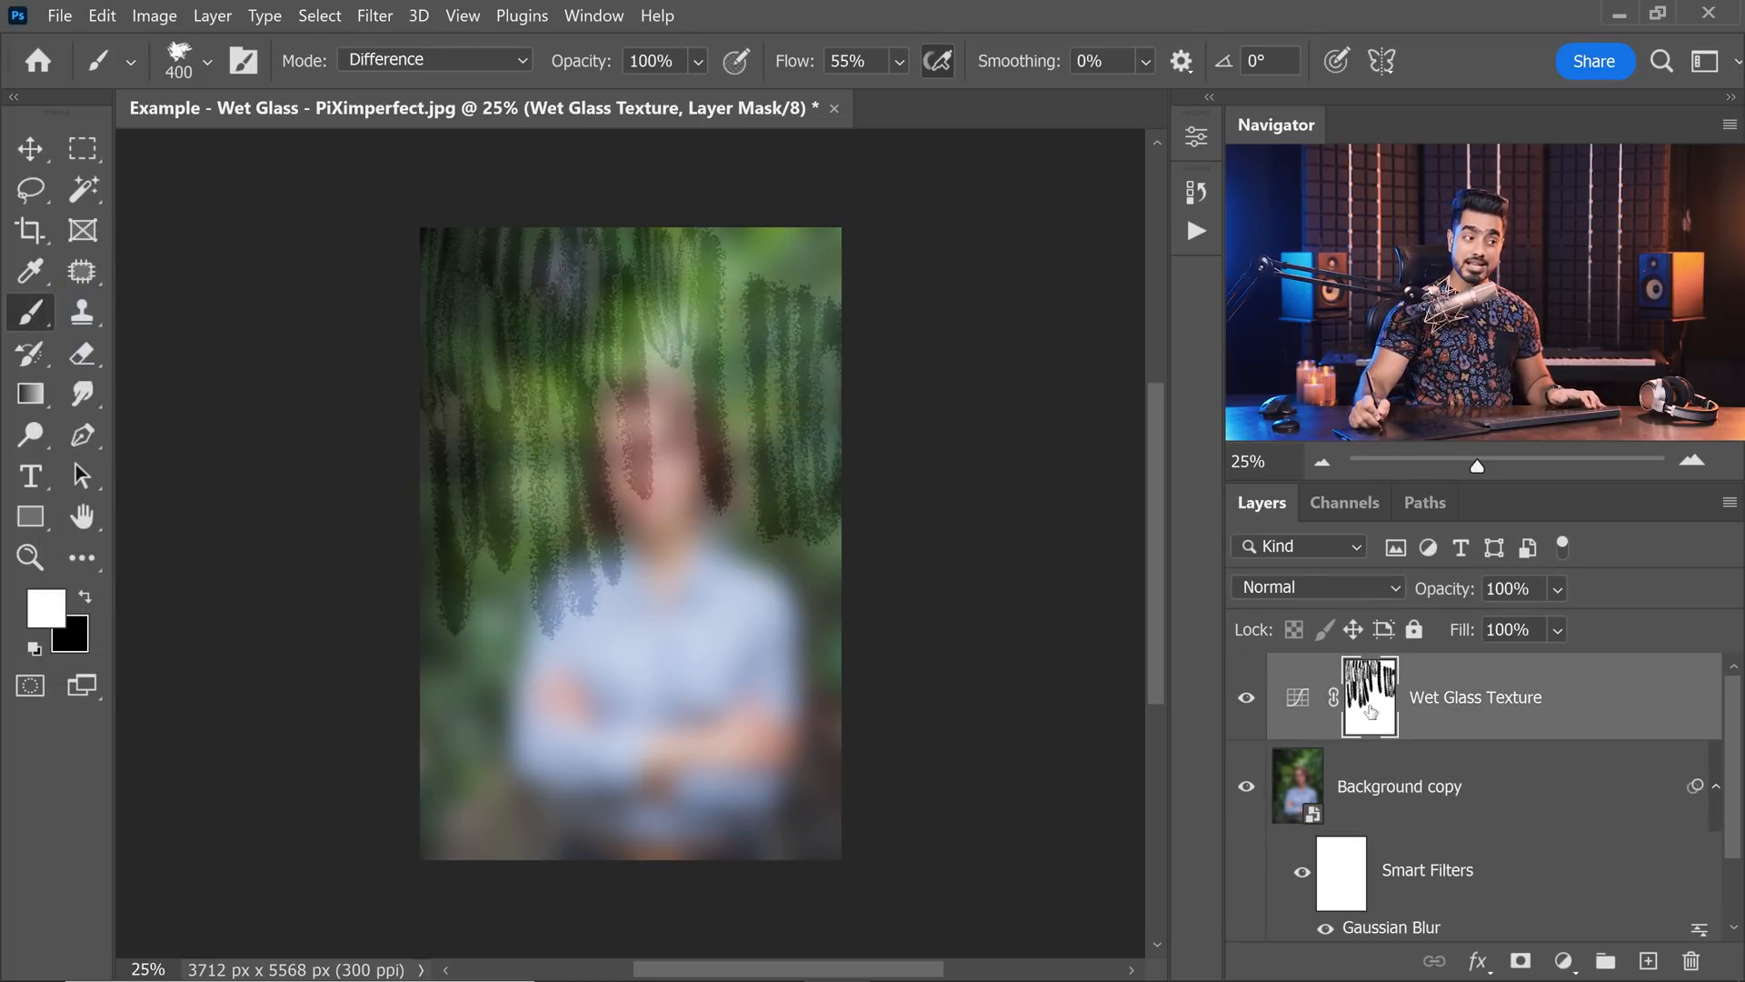
pyautogui.moveTo(722, 244)
pyautogui.mouseDown()
pyautogui.moveTo(728, 462)
pyautogui.moveTo(755, 482)
pyautogui.mouseUp()
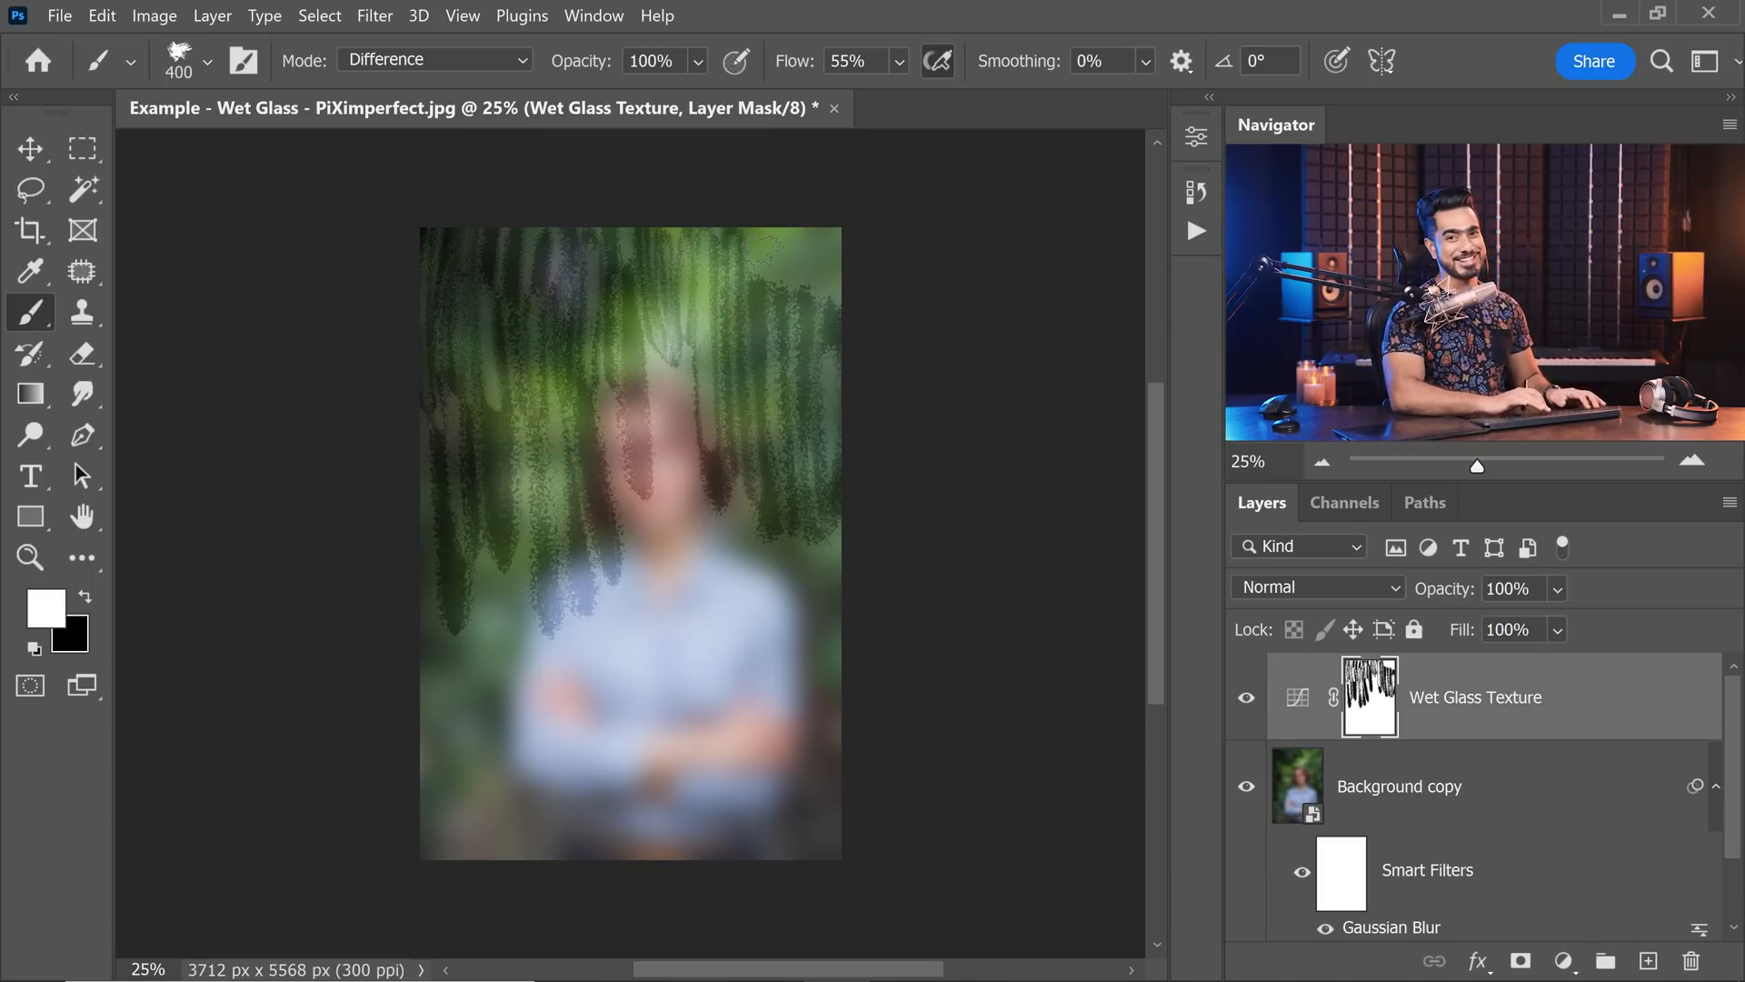
pyautogui.hotkey('ctrl', '-')
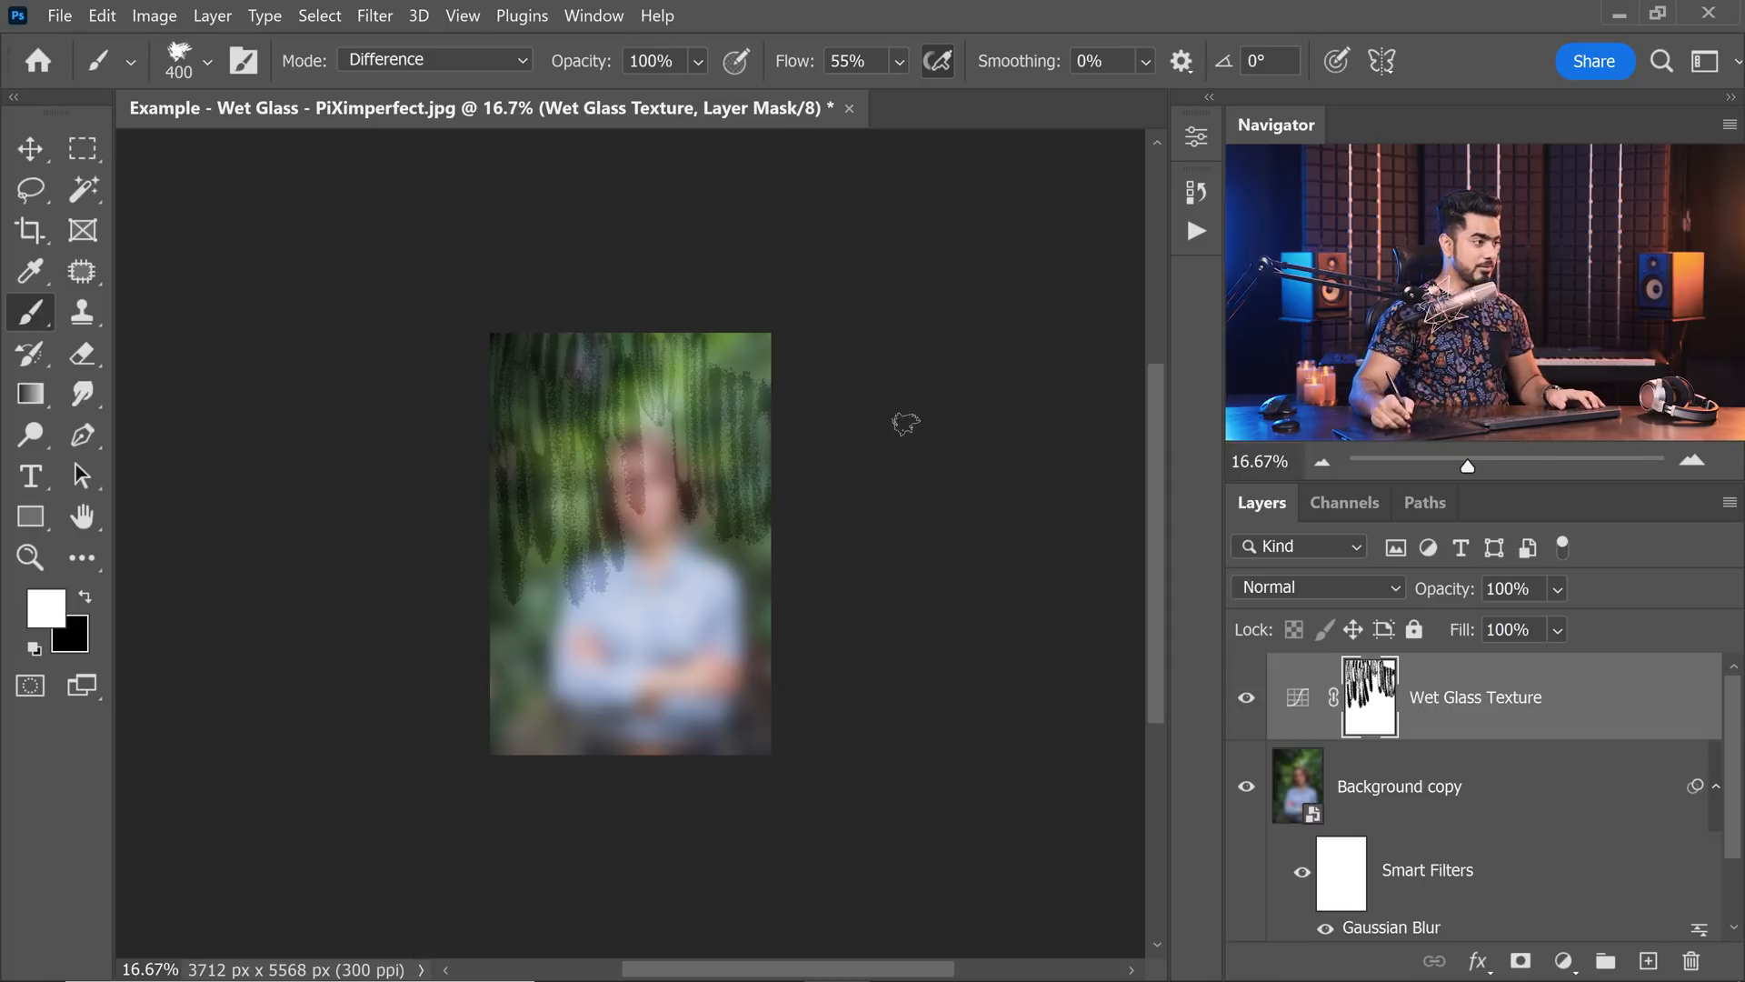
pyautogui.moveTo(727, 336)
pyautogui.mouseDown()
pyautogui.moveTo(711, 459)
pyautogui.moveTo(735, 473)
pyautogui.mouseUp()
pyautogui.moveTo(758, 335); pyautogui.dragTo(746, 713)
pyautogui.press(']')
pyautogui.moveTo(720, 532)
pyautogui.mouseDown()
pyautogui.moveTo(725, 700)
pyautogui.moveTo(706, 668)
pyautogui.mouseUp()
pyautogui.moveTo(681, 508); pyautogui.dragTo(688, 654)
pyautogui.moveTo(698, 546); pyautogui.dragTo(700, 634)
pyautogui.moveTo(680, 464); pyautogui.dragTo(678, 579)
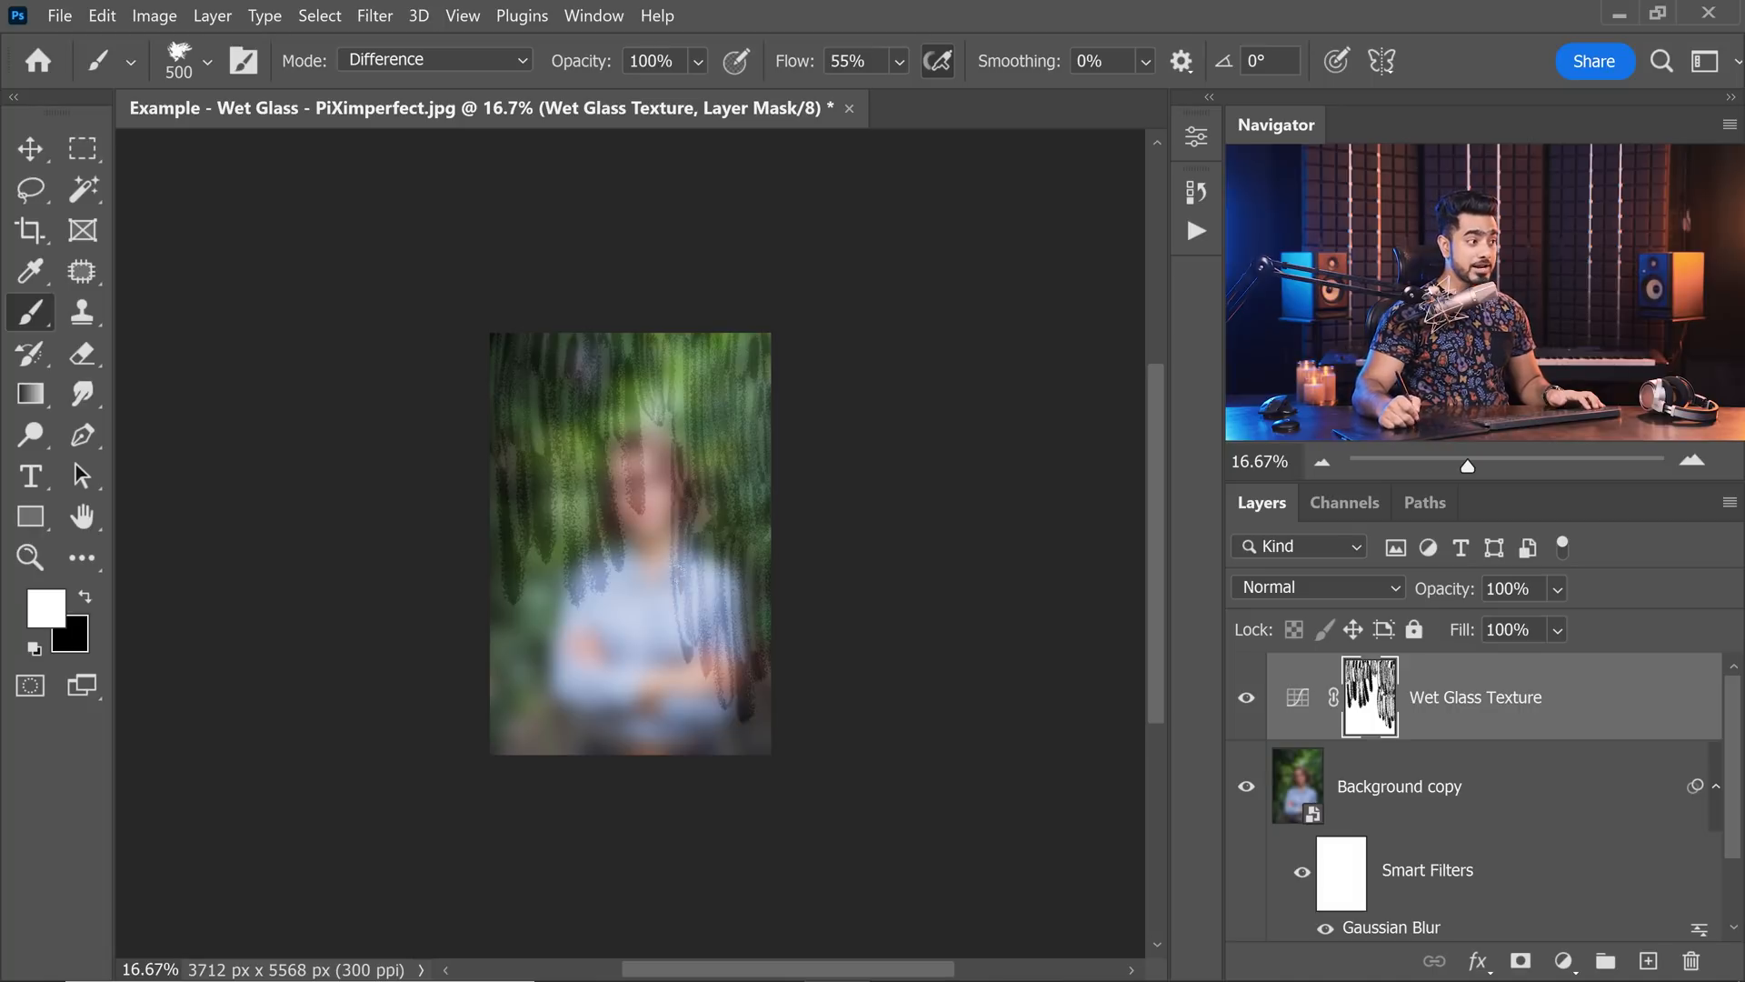
# Paint vertical strokes on the mask over the face, shirt and lower left background, enlarging the brush to 700.
pyautogui.moveTo(659, 407)
pyautogui.mouseDown()
pyautogui.moveTo(680, 682)
pyautogui.moveTo(634, 678)
pyautogui.mouseUp()
pyautogui.moveTo(604, 438); pyautogui.dragTo(627, 686)
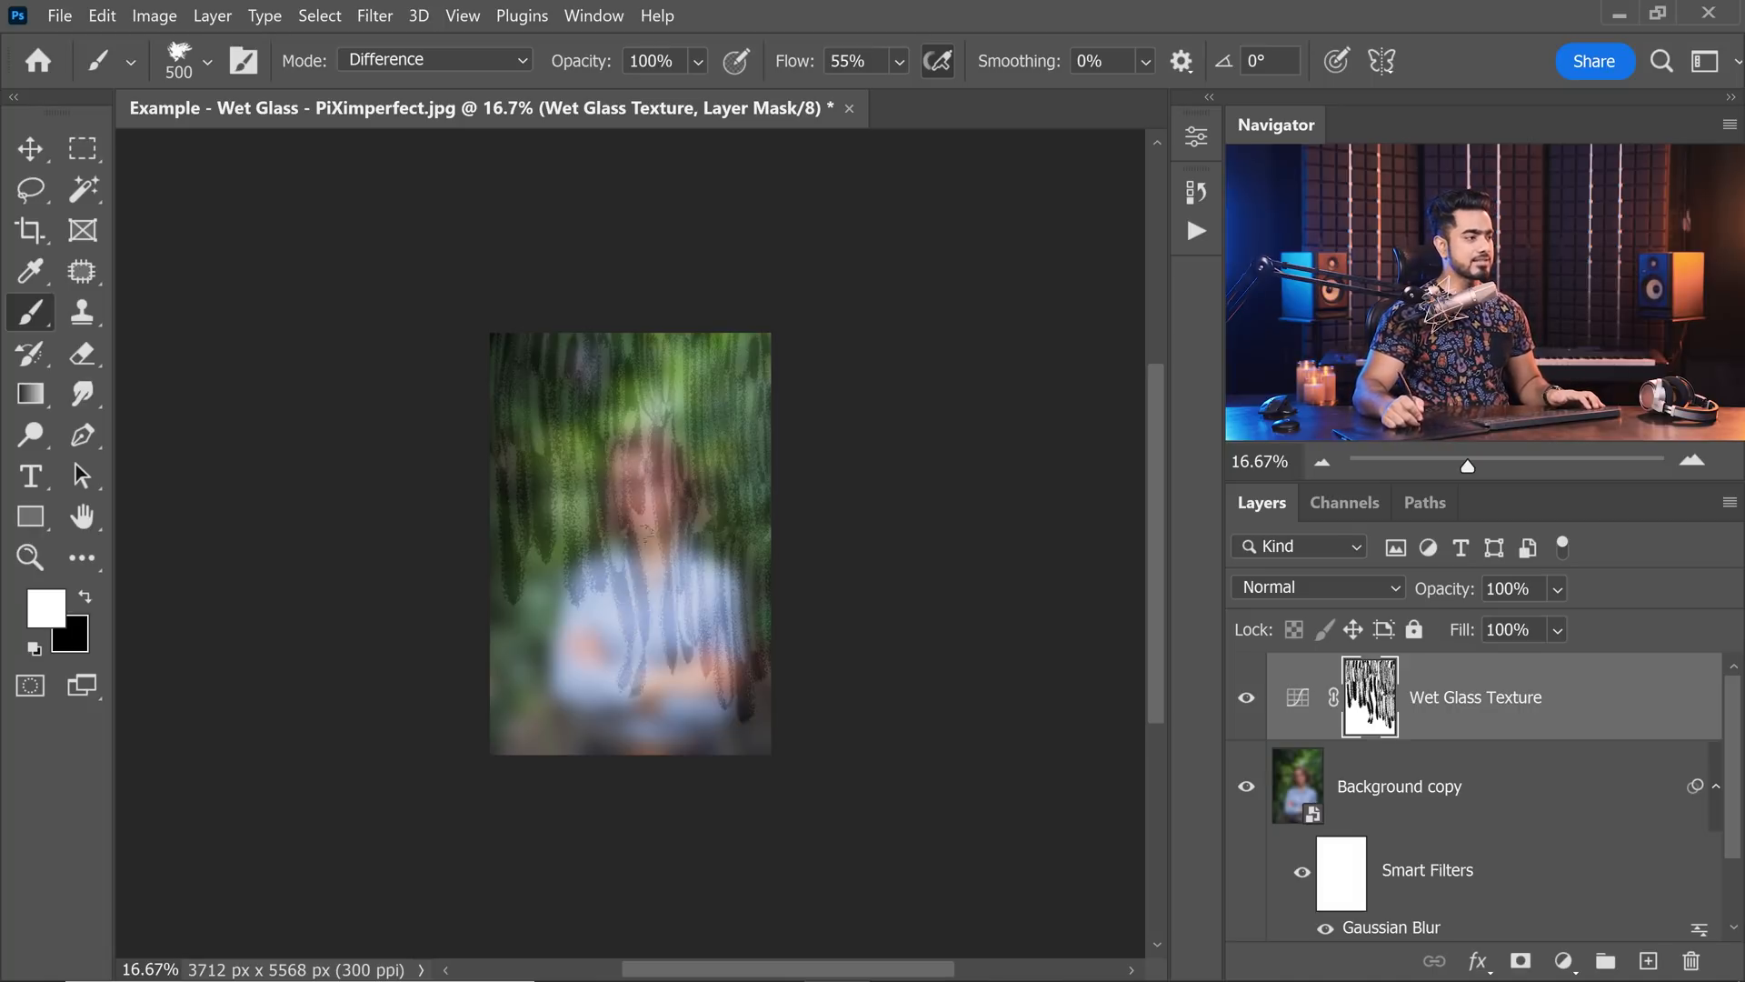
pyautogui.moveTo(656, 445); pyautogui.dragTo(677, 681)
pyautogui.press(']')
pyautogui.press(']')
pyautogui.moveTo(551, 577); pyautogui.dragTo(561, 691)
pyautogui.moveTo(534, 528); pyautogui.dragTo(536, 695)
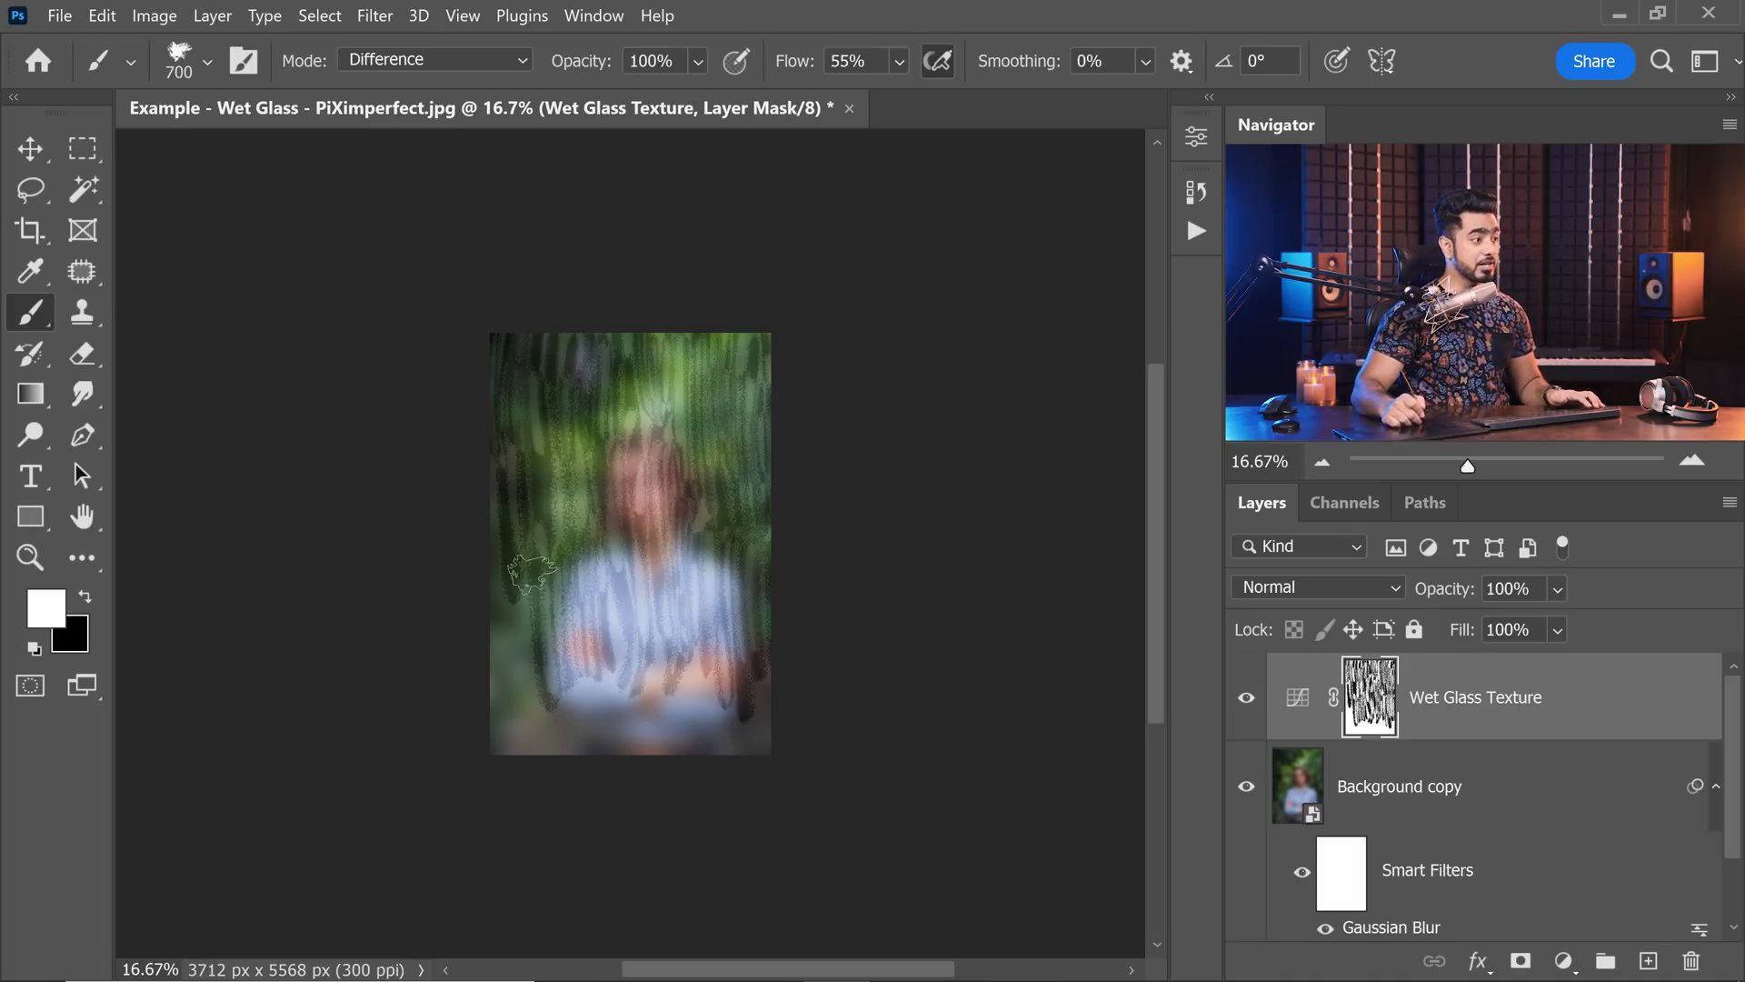
# Cover the bottom of the photo with vertical mask strokes and overlap more strokes across the upper left and centre.
pyautogui.moveTo(527, 568)
pyautogui.mouseDown()
pyautogui.moveTo(527, 727)
pyautogui.moveTo(509, 727)
pyautogui.mouseUp()
pyautogui.moveTo(553, 650); pyautogui.dragTo(556, 749)
pyautogui.moveTo(600, 681); pyautogui.dragTo(600, 763)
pyautogui.moveTo(650, 650); pyautogui.dragTo(652, 759)
pyautogui.moveTo(704, 627); pyautogui.dragTo(707, 759)
pyautogui.moveTo(760, 691); pyautogui.dragTo(762, 759)
pyautogui.moveTo(547, 391); pyautogui.dragTo(548, 536)
pyautogui.moveTo(591, 318); pyautogui.dragTo(624, 541)
pyautogui.moveTo(620, 540); pyautogui.dragTo(622, 718)
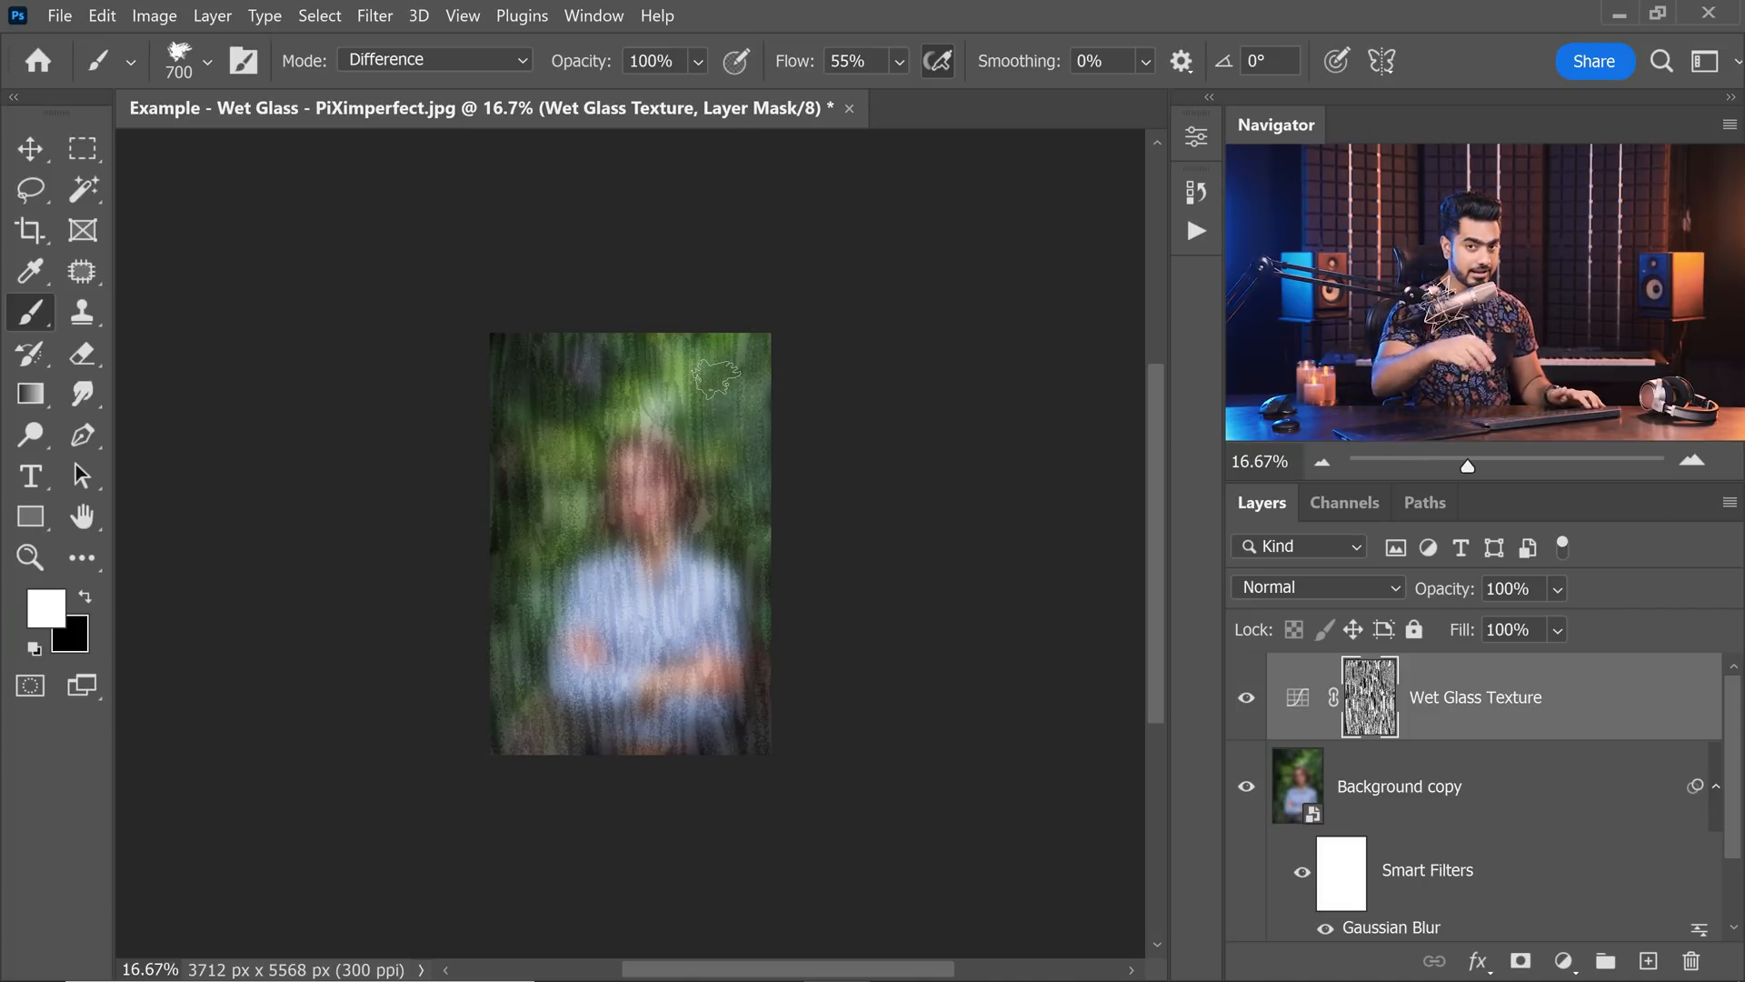
# Try overpainting the upper right corner of the texture mask in mask-only view, then undo it and return to the image.
pyautogui.keyDown('alt'); pyautogui.click(1377, 709); pyautogui.keyUp('alt')
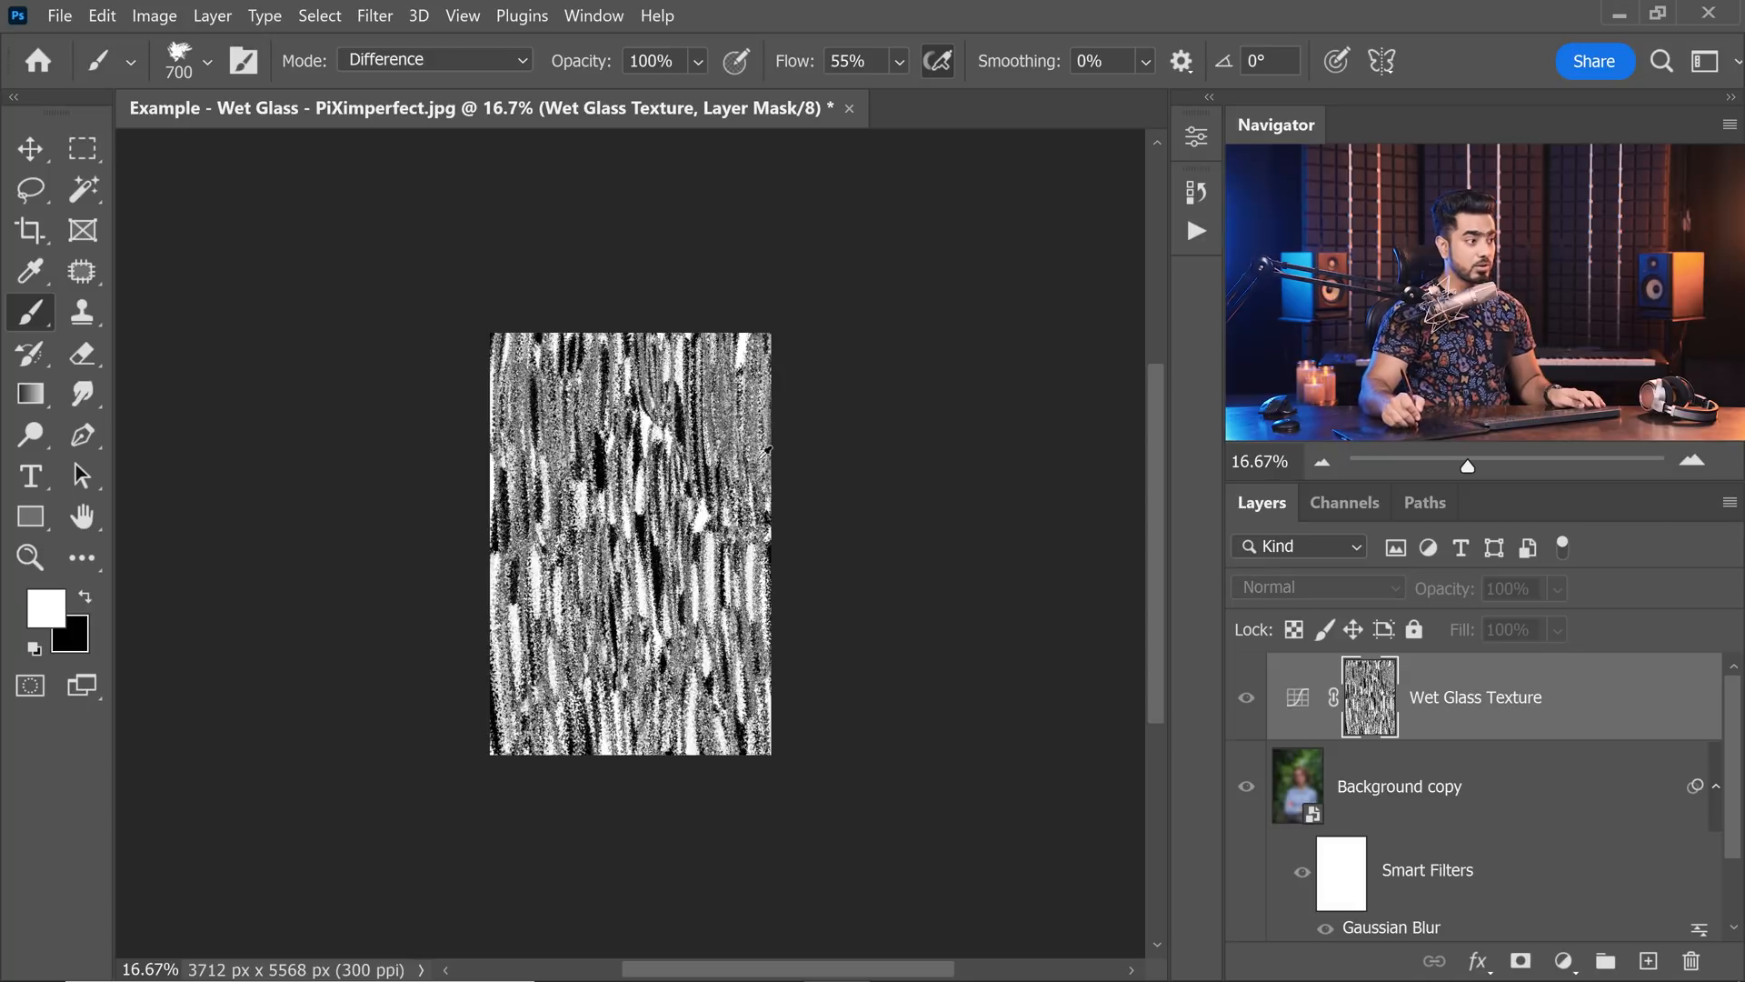
pyautogui.moveTo(749, 356)
pyautogui.mouseDown()
pyautogui.moveTo(750, 465)
pyautogui.moveTo(779, 409)
pyautogui.moveTo(779, 436)
pyautogui.moveTo(767, 324)
pyautogui.moveTo(779, 406)
pyautogui.moveTo(760, 339)
pyautogui.moveTo(779, 358)
pyautogui.mouseUp()
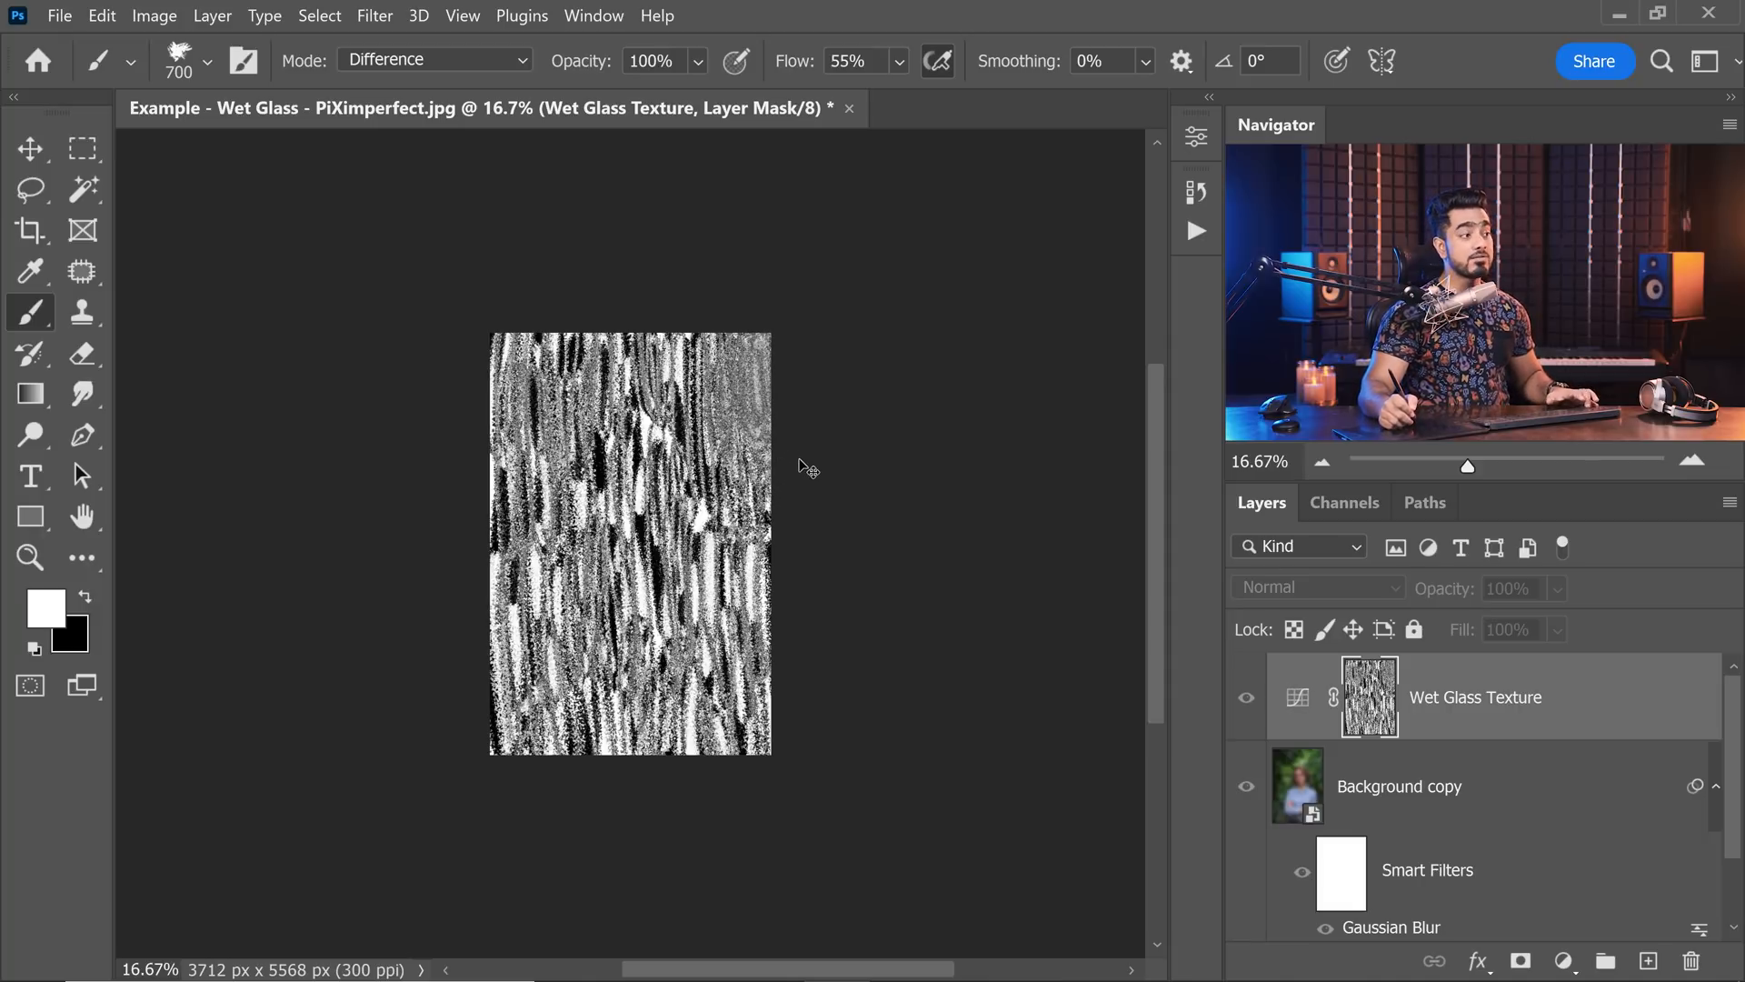
pyautogui.hotkey('ctrl', 'z')
pyautogui.hotkey('ctrl', 'z')
pyautogui.hotkey('ctrl', 'z')
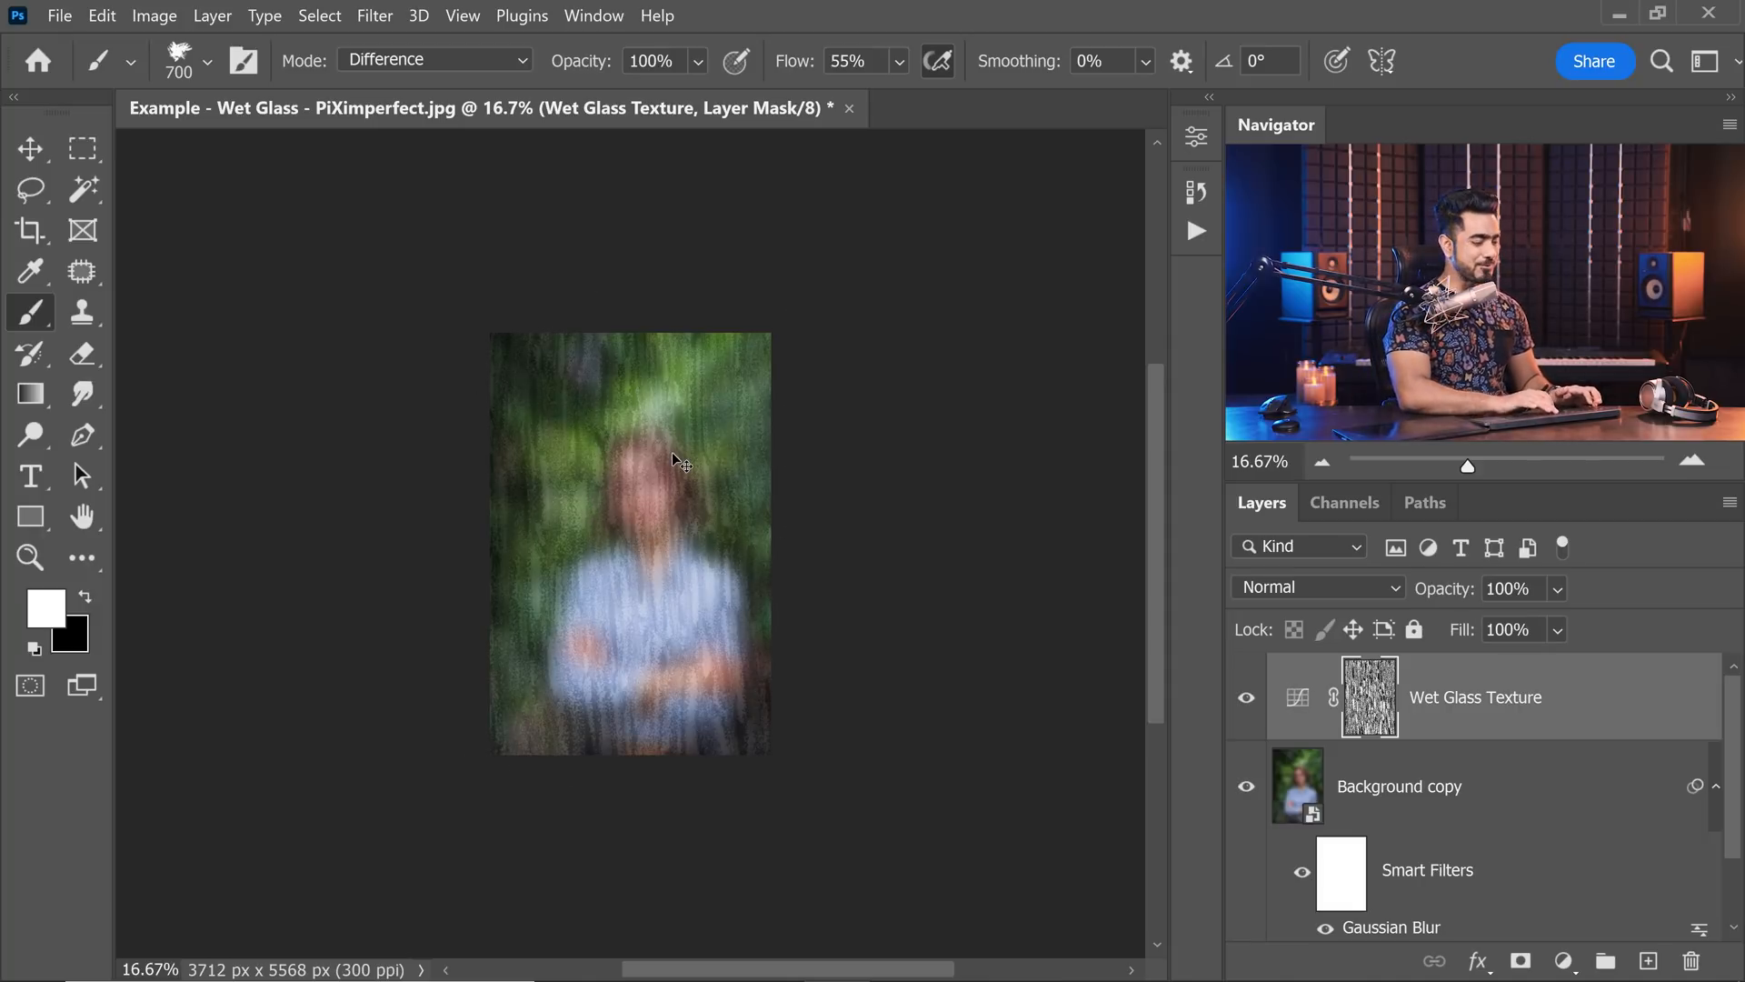
# Rename the Background copy layer as Blurred and add a white layer mask to it.
pyautogui.hotkey('ctrl', '0')
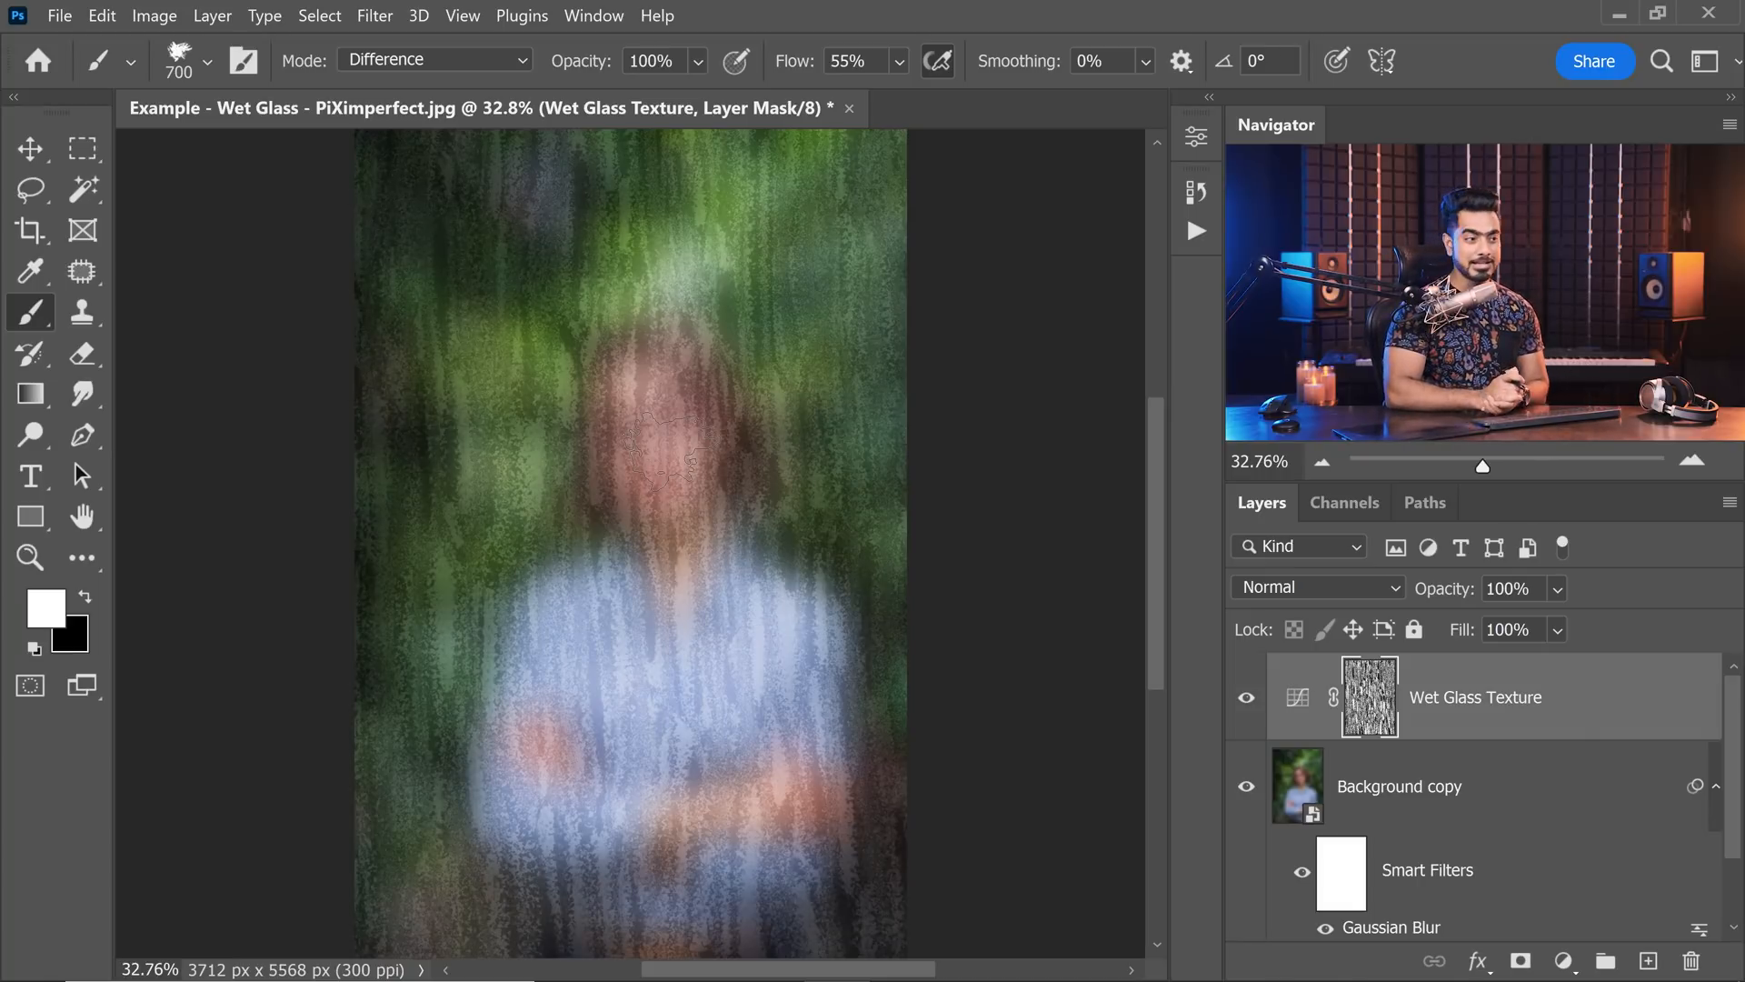
pyautogui.click(1454, 799)
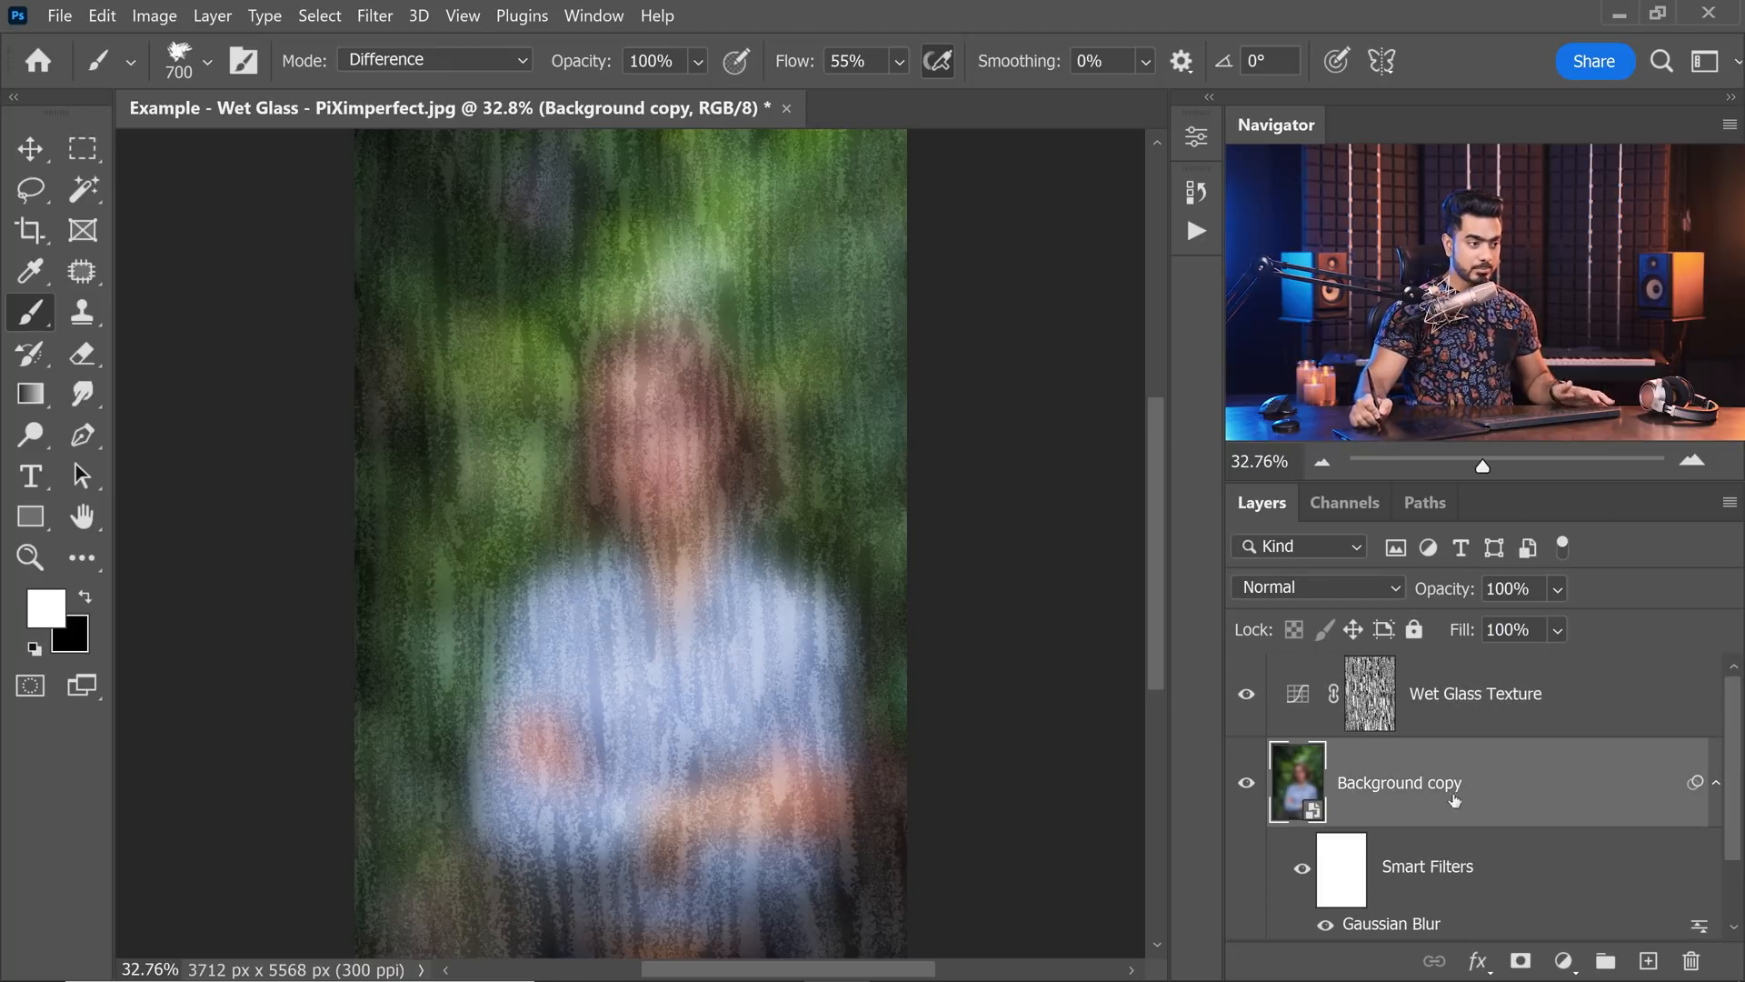
pyautogui.doubleClick(1381, 787)
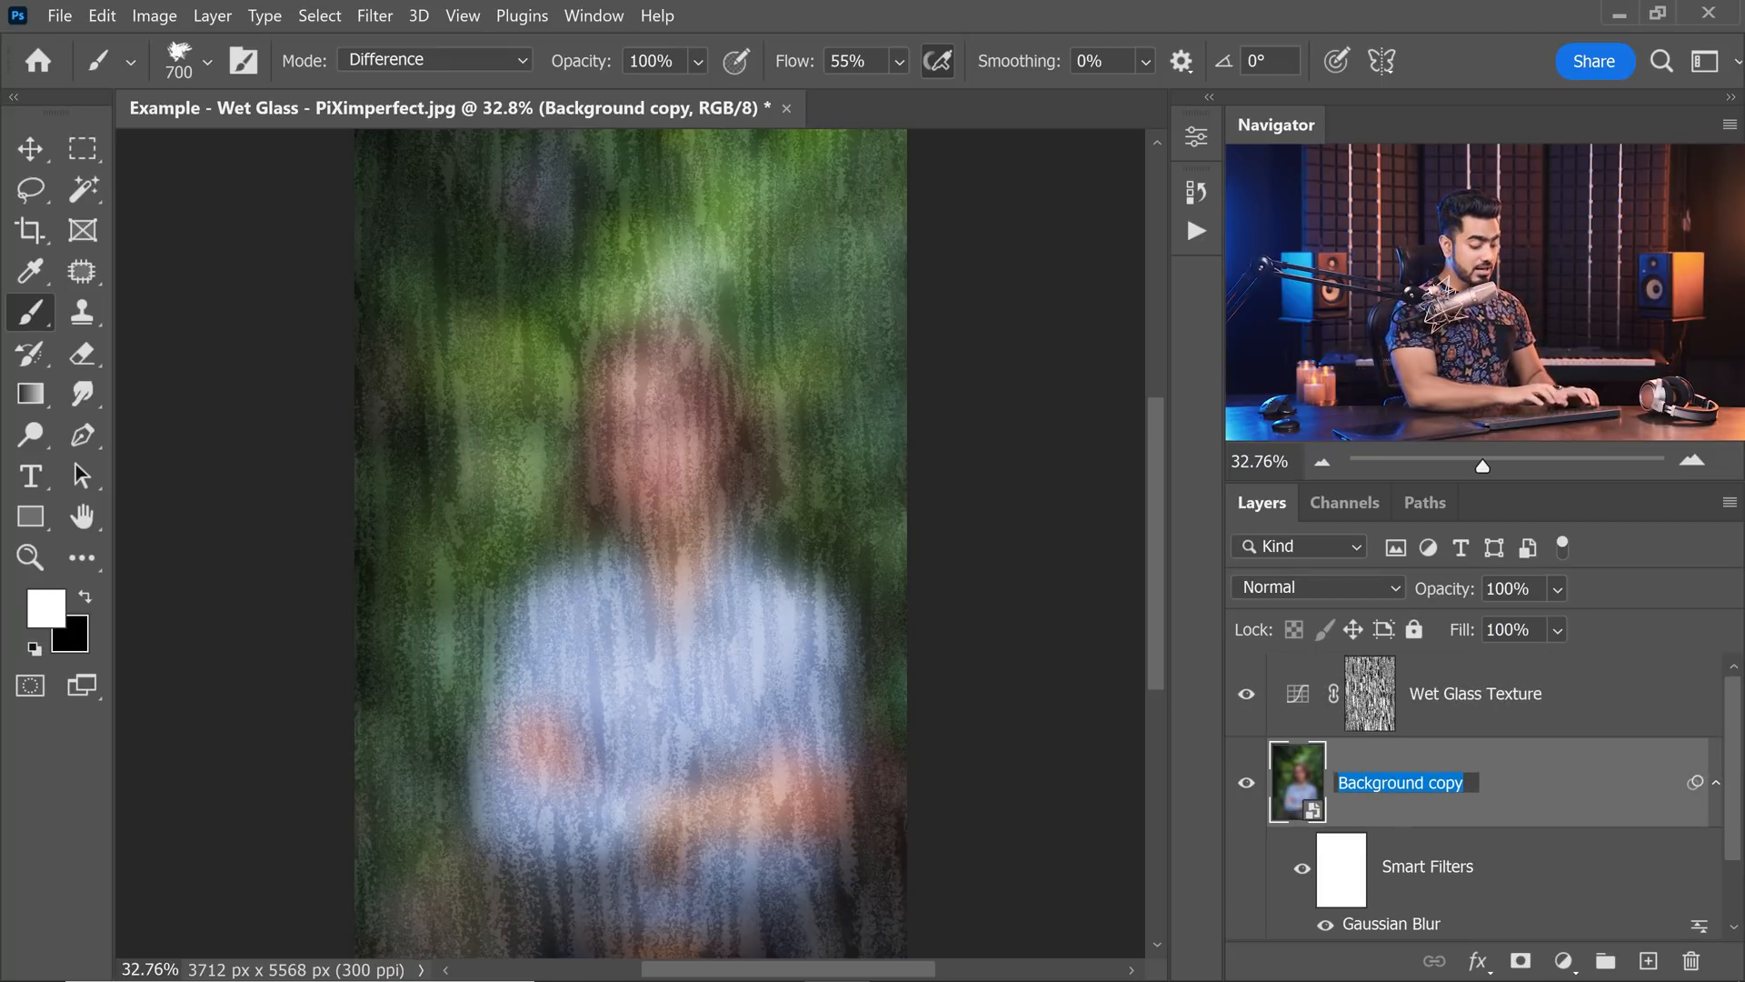
pyautogui.write('Blurred')
pyautogui.press('Return')
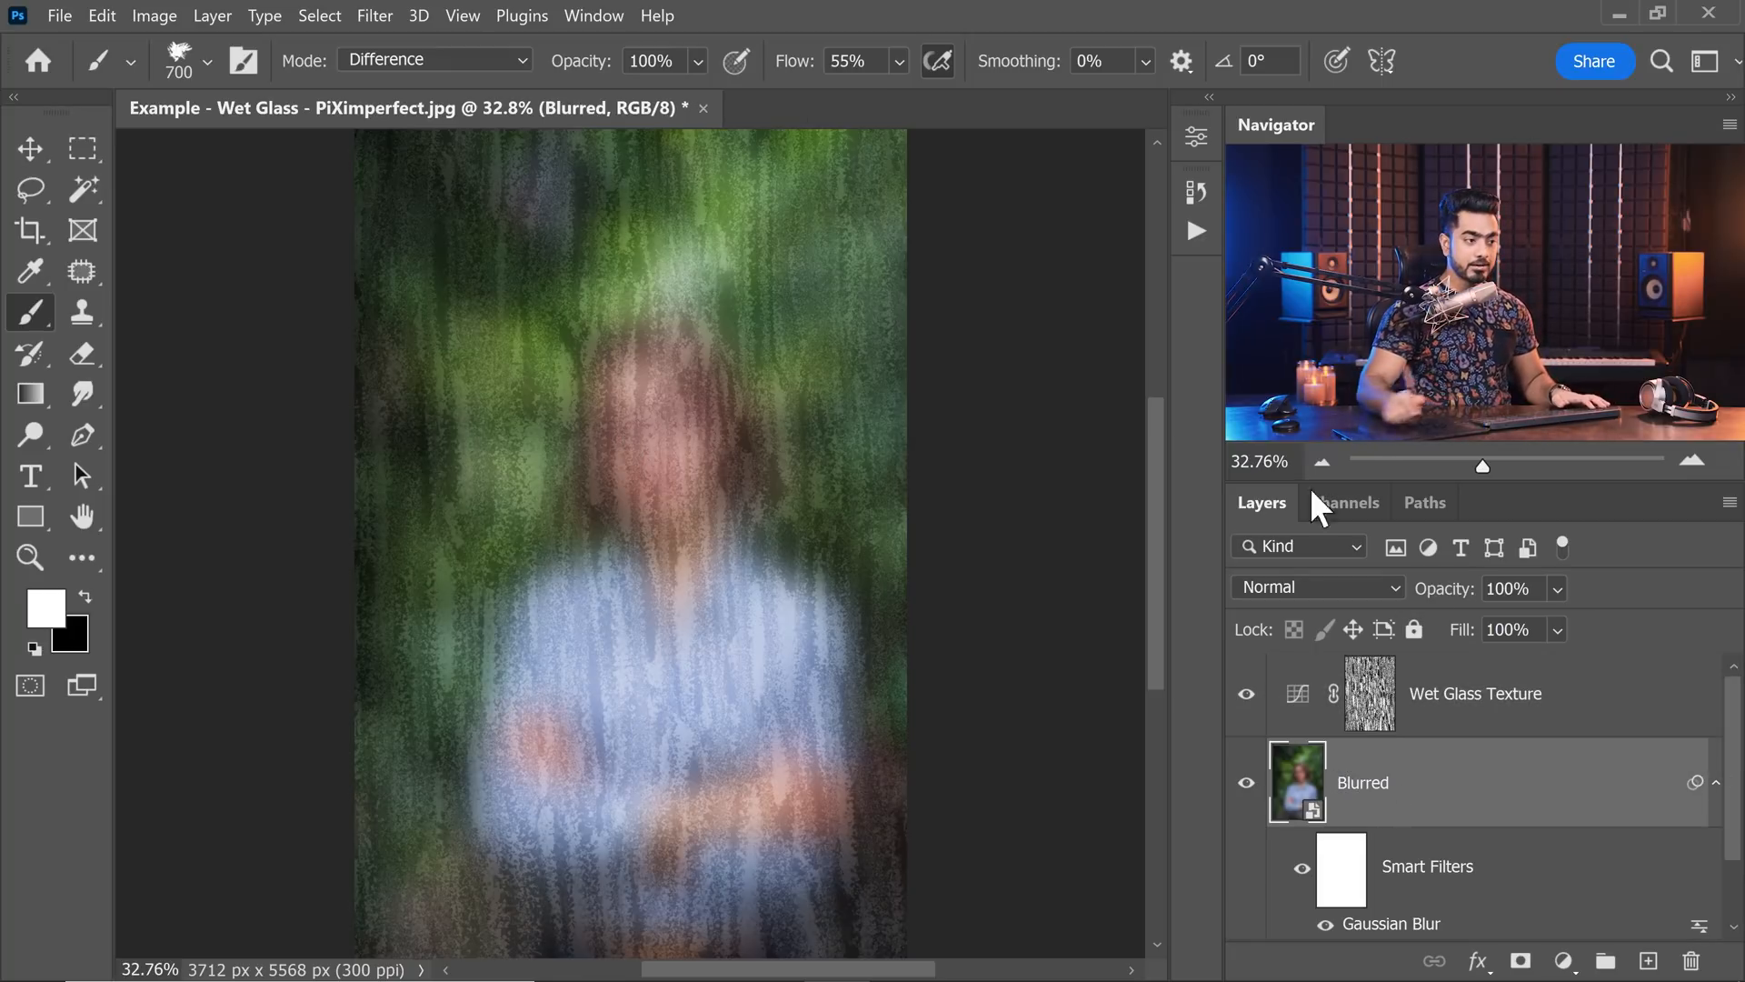
pyautogui.click(1520, 961)
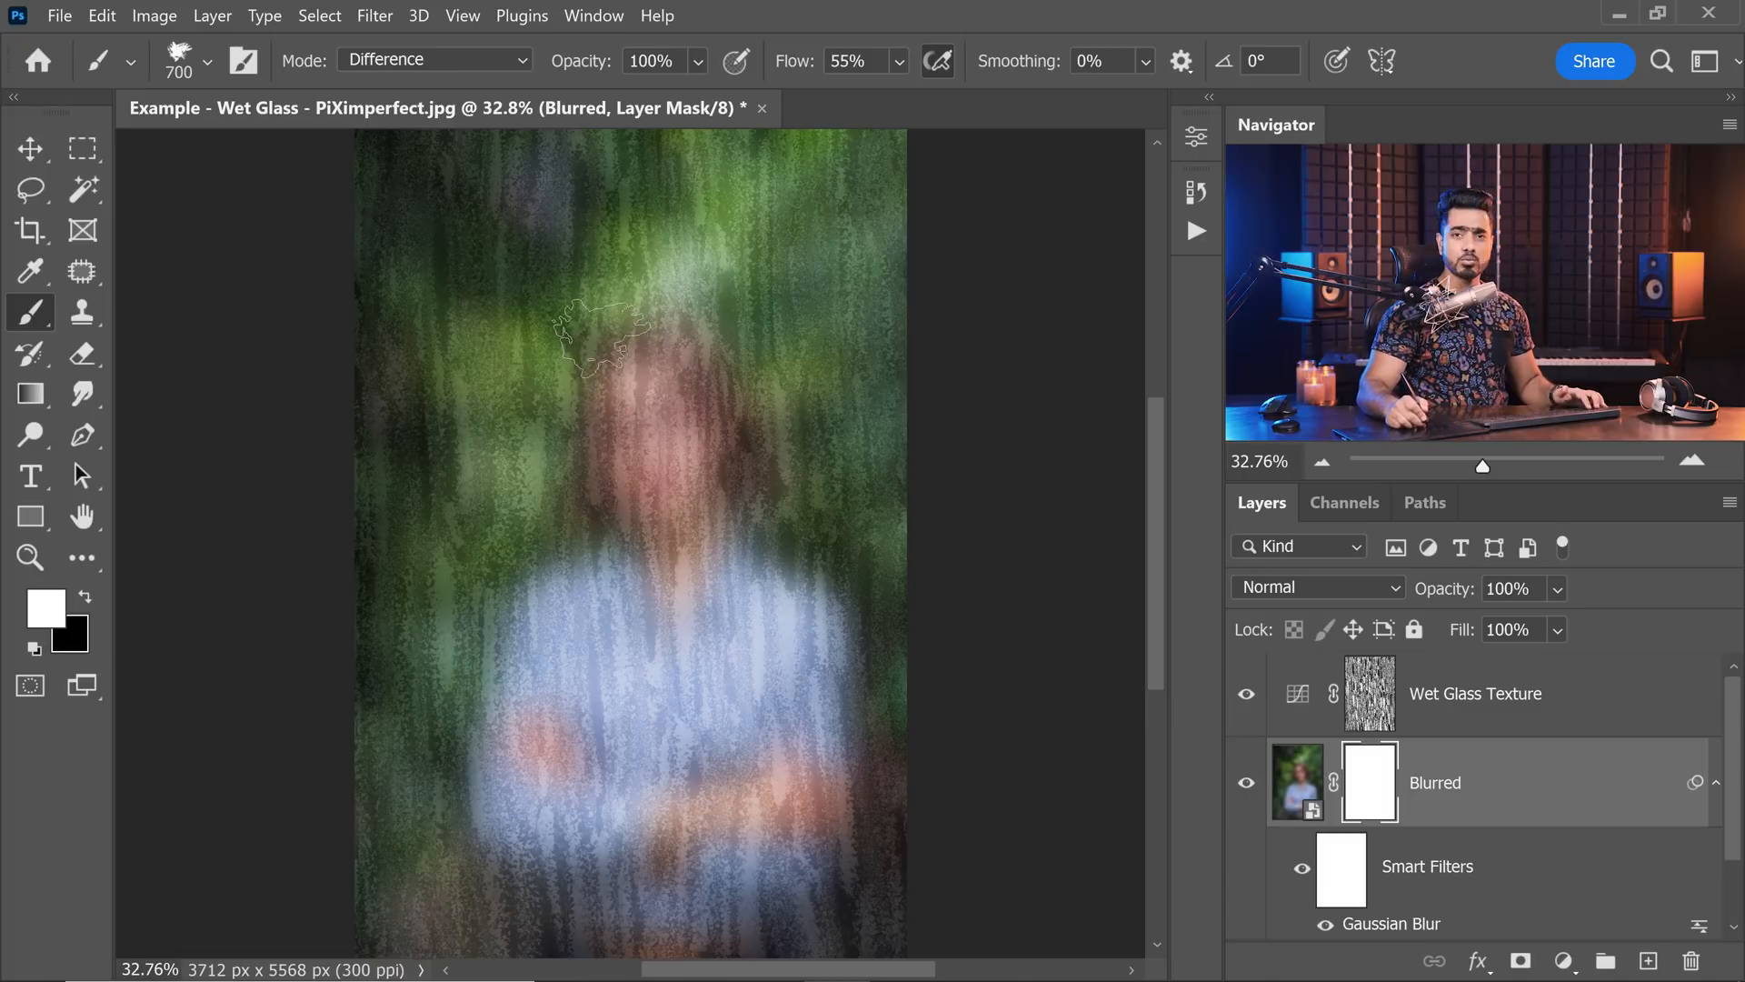
# Paint vertical Difference strokes on the Blurred mask over the woman's face, collar, sleeves and shirt front to reveal them.
pyautogui.moveTo(613, 368); pyautogui.dragTo(607, 514)
pyautogui.moveTo(682, 373); pyautogui.dragTo(680, 509)
pyautogui.moveTo(753, 463); pyautogui.dragTo(747, 586)
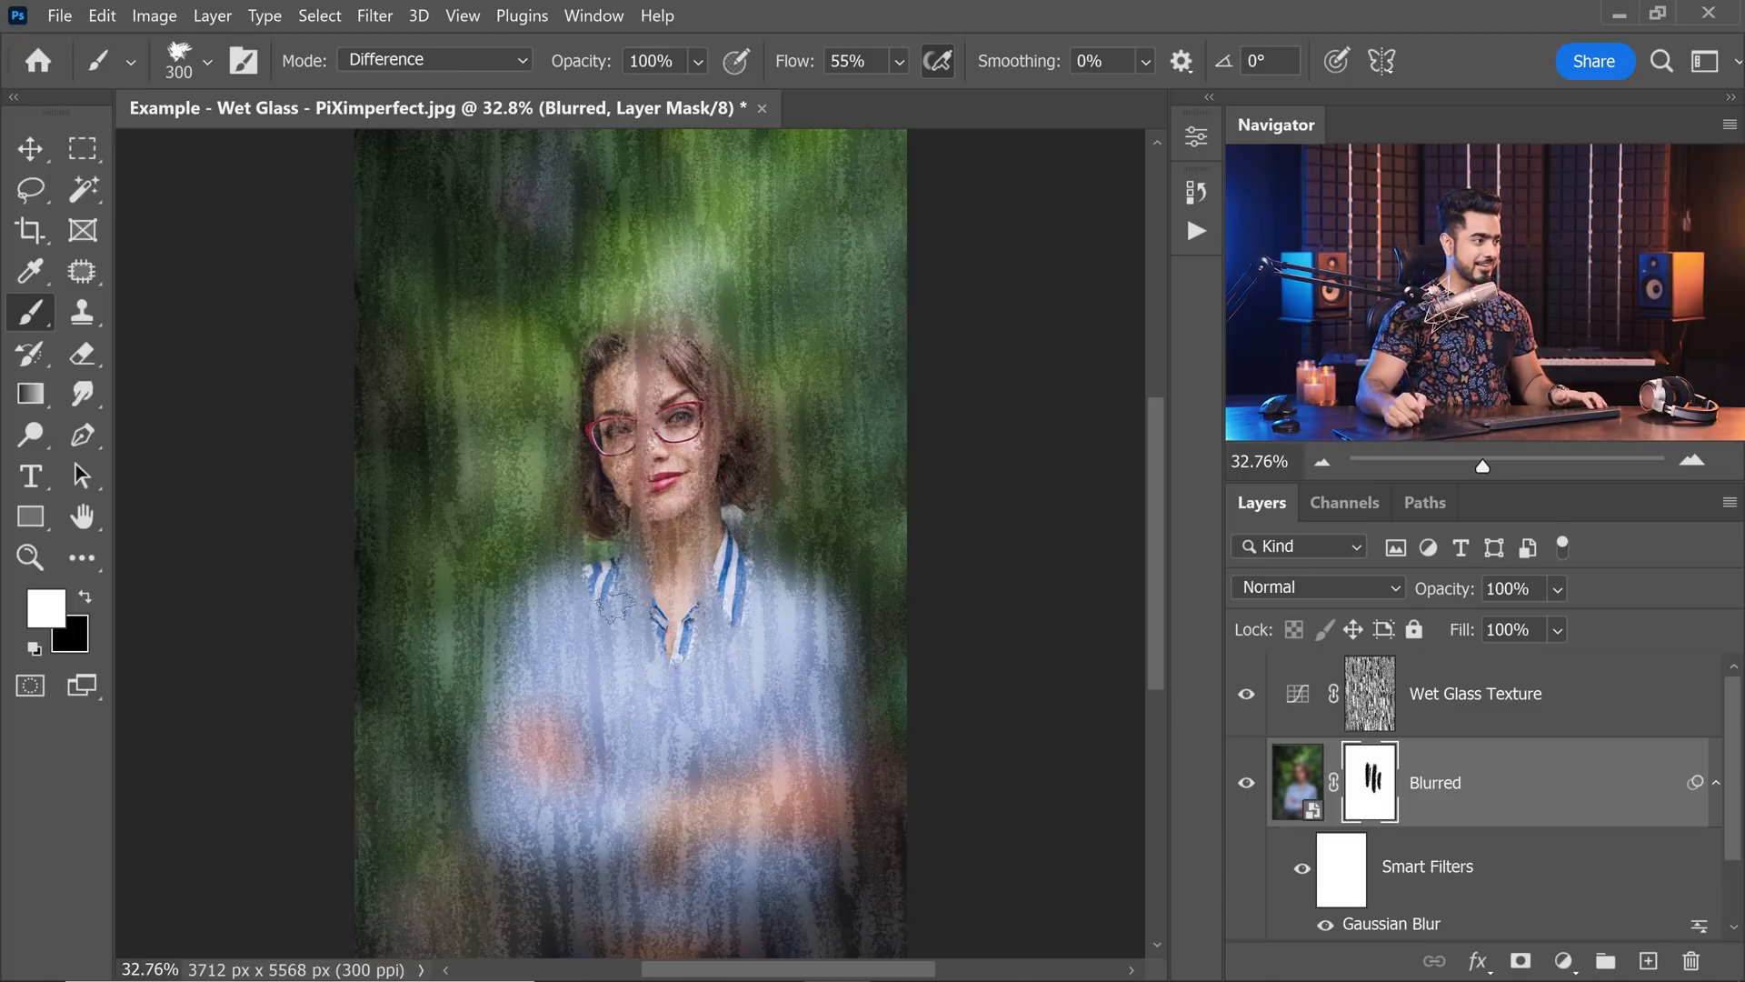
pyautogui.moveTo(516, 591); pyautogui.dragTo(515, 782)
pyautogui.moveTo(665, 677); pyautogui.dragTo(665, 763)
pyautogui.moveTo(804, 591); pyautogui.dragTo(805, 686)
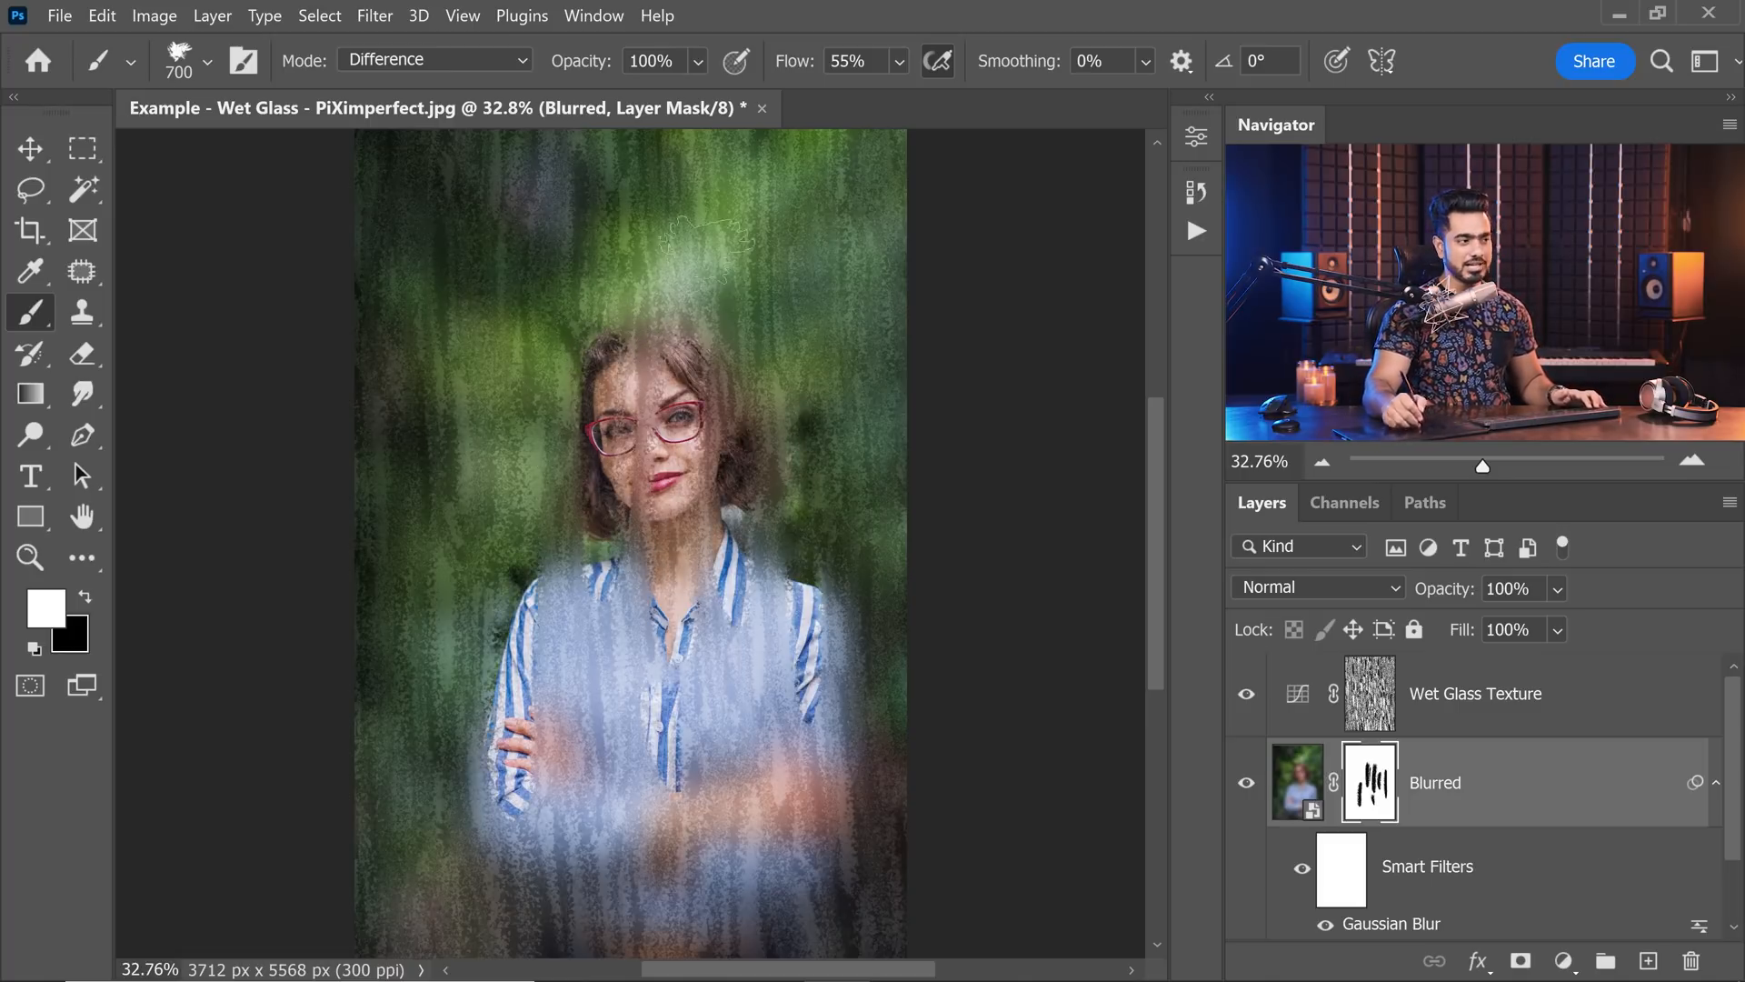
# Paint short vertical strokes on the Blurred mask over the background around the woman, her elbow, forearm and outer sleeve.
pyautogui.moveTo(507, 262); pyautogui.dragTo(507, 409)
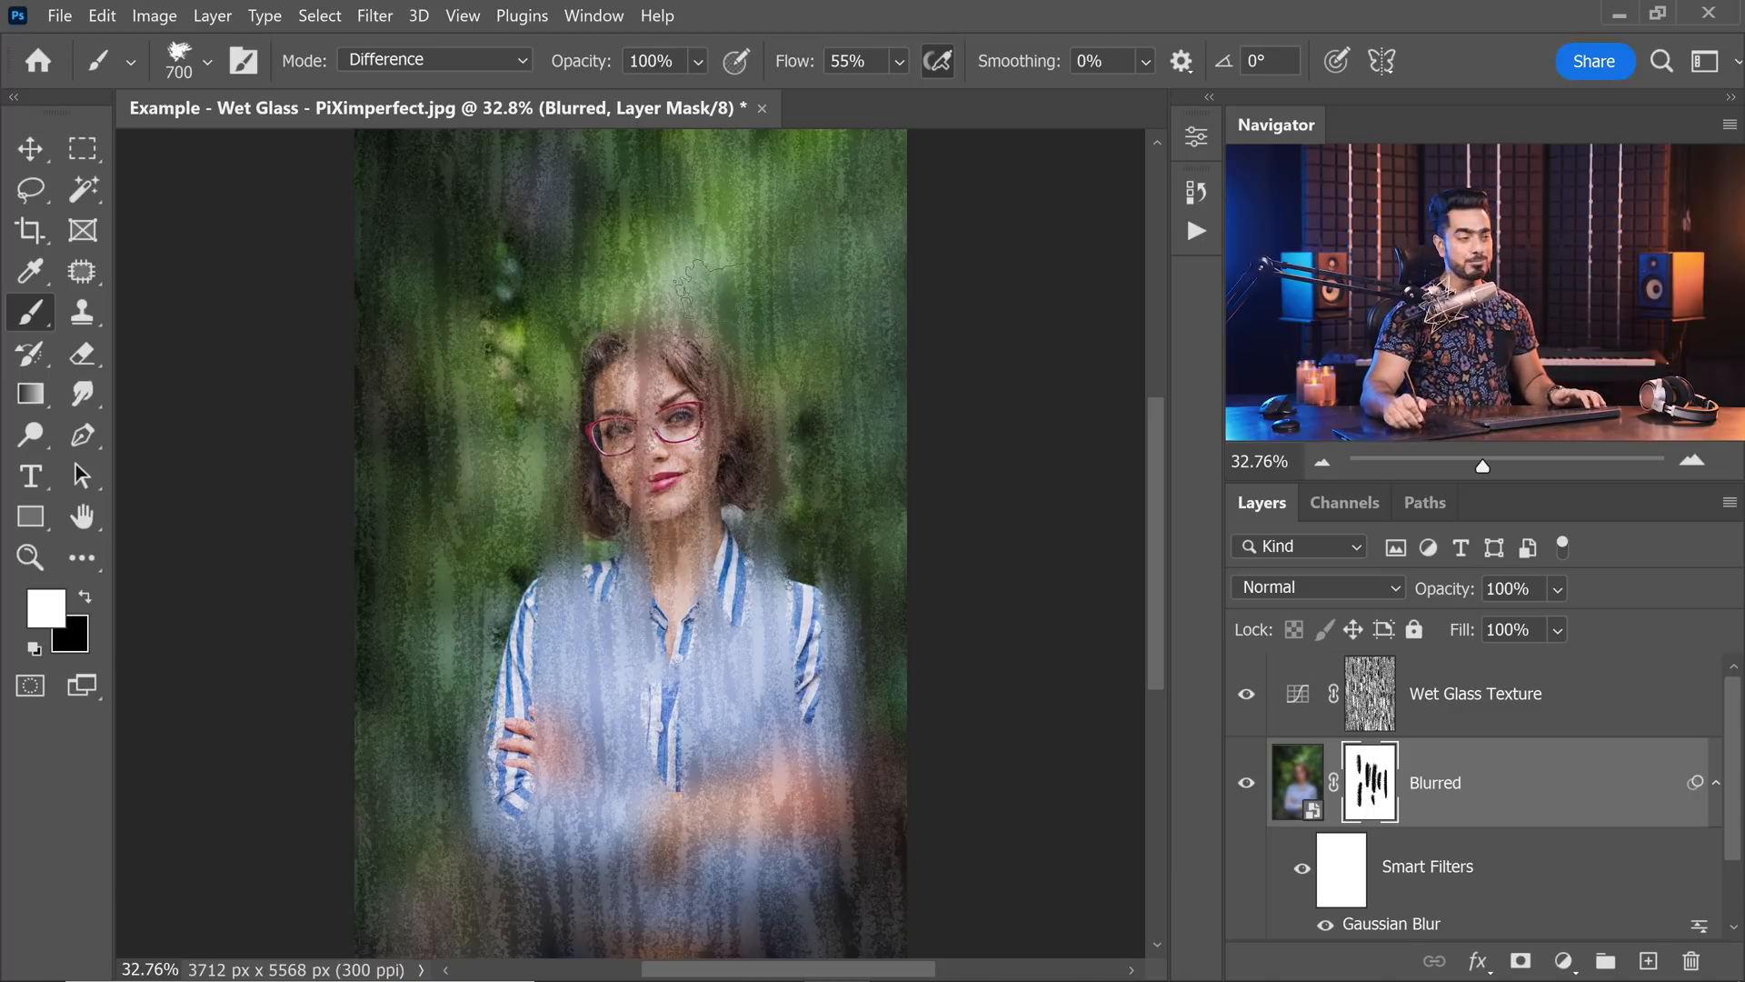
pyautogui.moveTo(718, 276); pyautogui.dragTo(722, 319)
pyautogui.moveTo(829, 436); pyautogui.dragTo(853, 631)
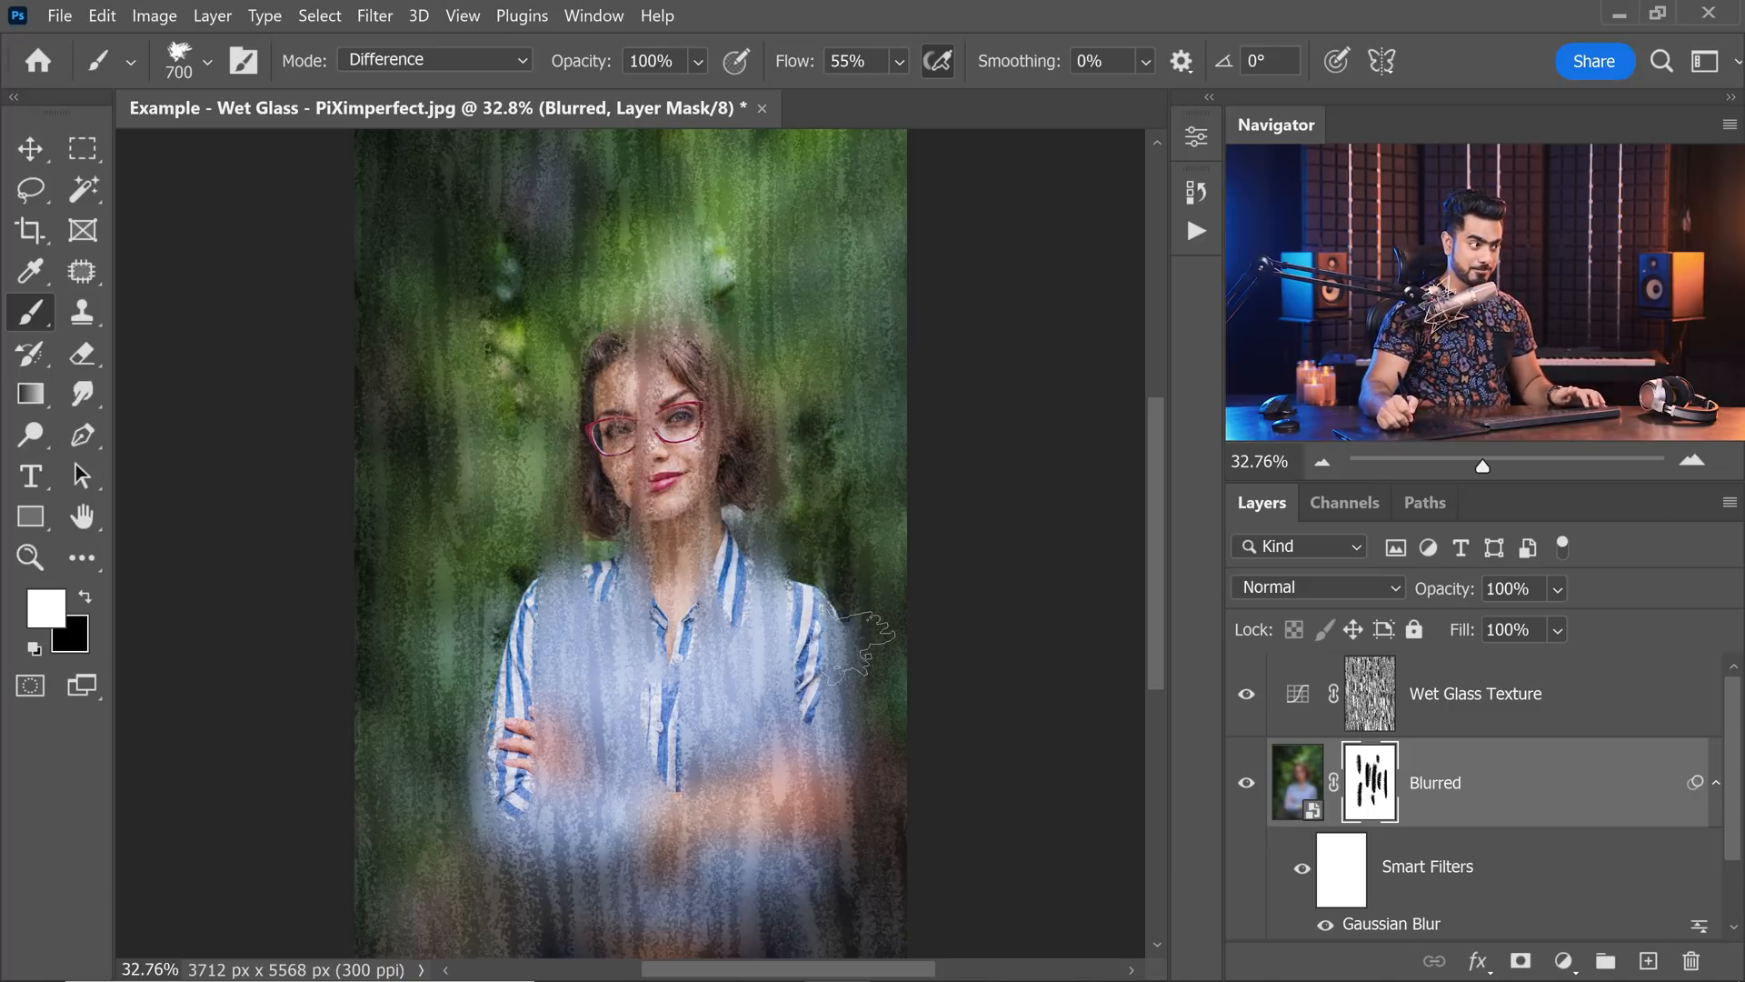
pyautogui.moveTo(463, 522); pyautogui.dragTo(466, 568)
pyautogui.moveTo(518, 791); pyautogui.dragTo(511, 859)
pyautogui.moveTo(749, 800); pyautogui.dragTo(755, 896)
pyautogui.moveTo(835, 650); pyautogui.dragTo(838, 686)
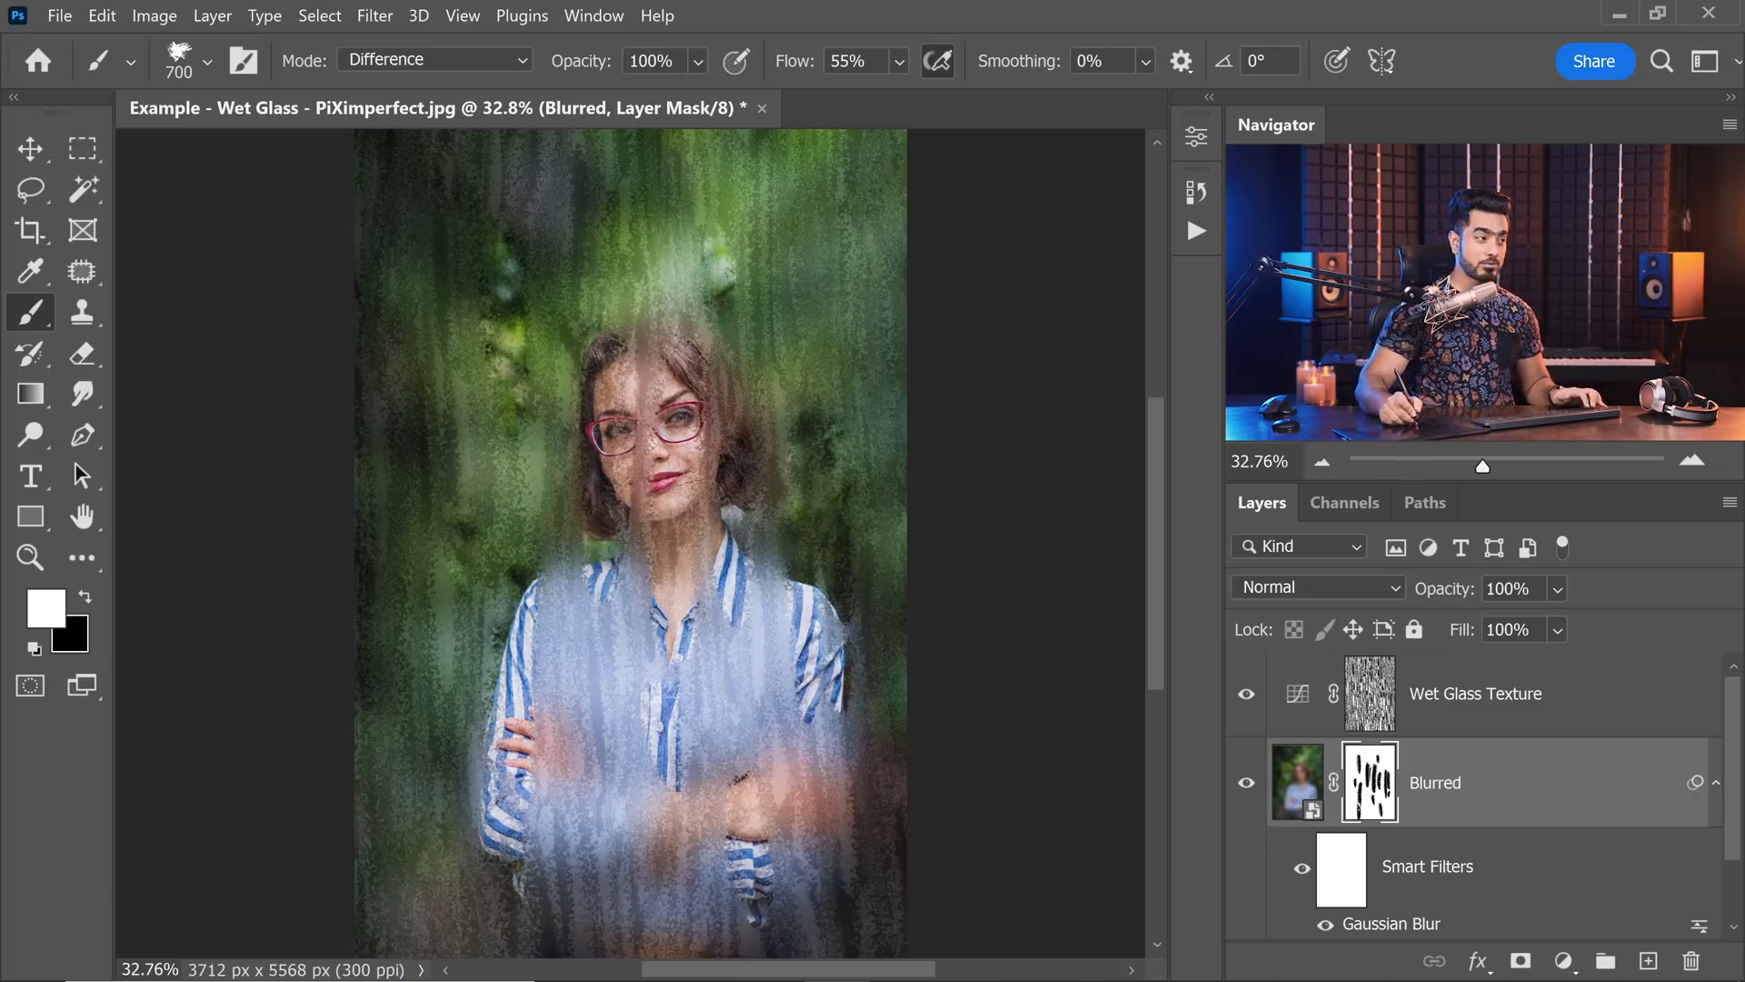
# Reduce the brush size and paint finer overlapping strokes on the Blurred mask over the face, hair, sleeve and shirt front.
pyautogui.press('[')
pyautogui.press('[')
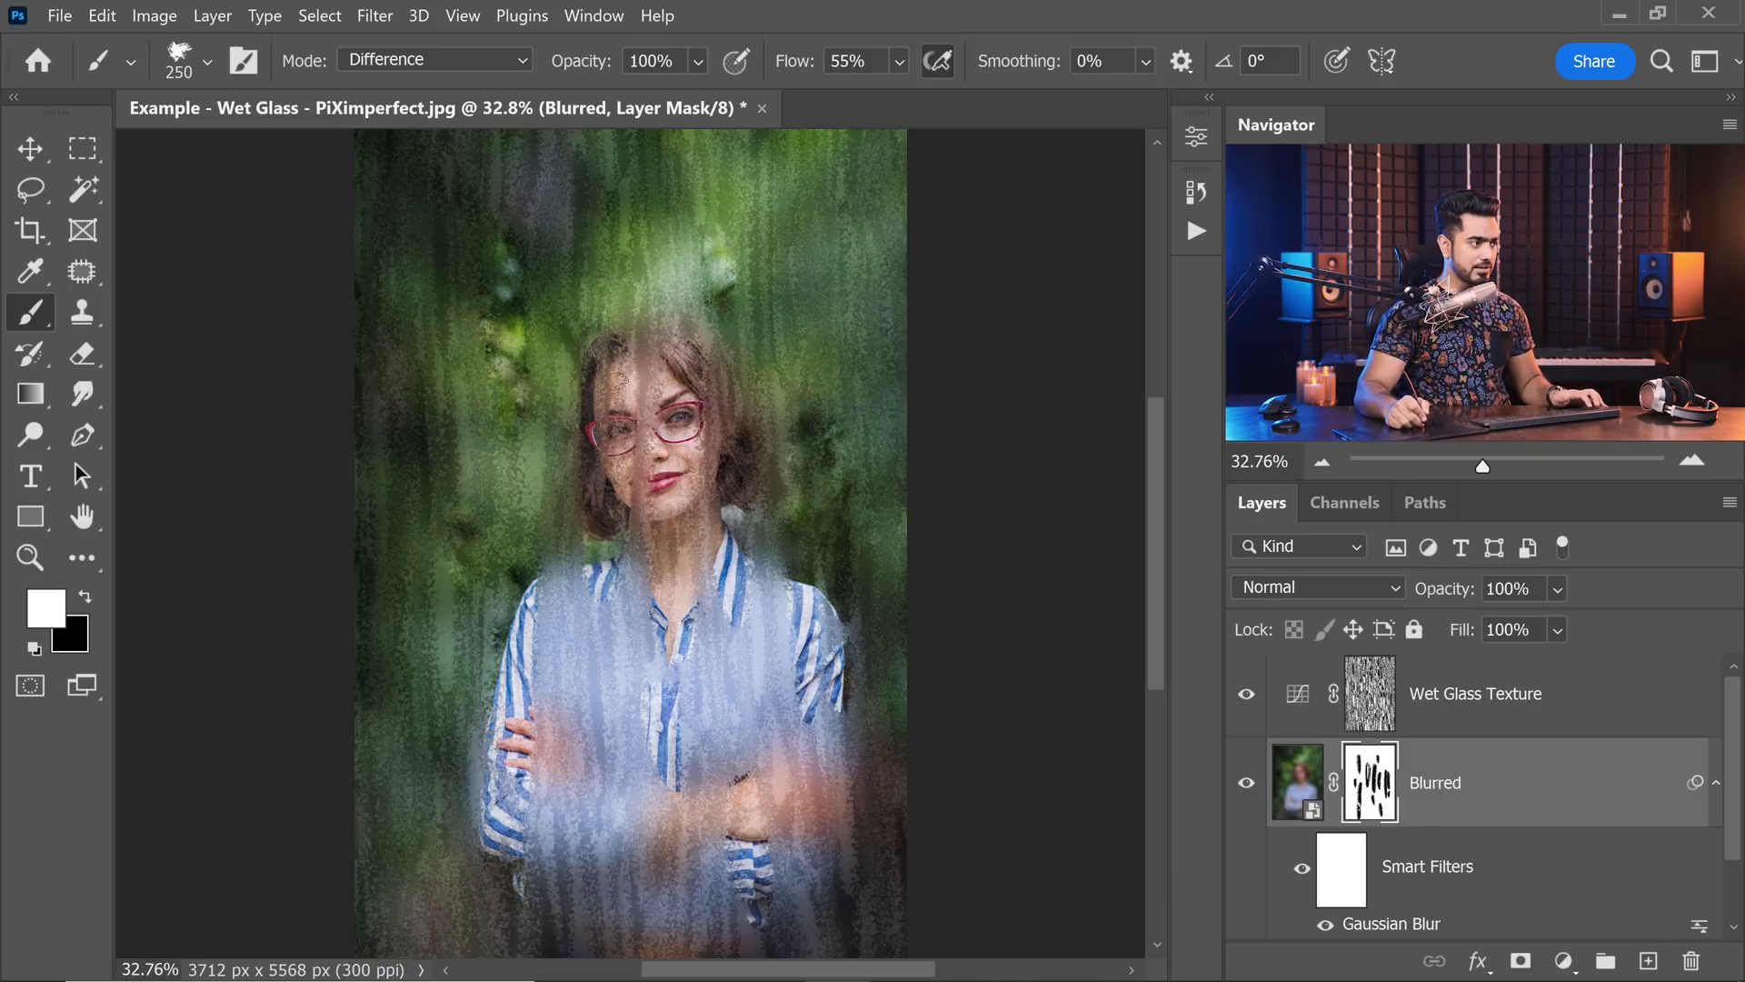
pyautogui.press('[')
pyautogui.moveTo(627, 377); pyautogui.dragTo(618, 514)
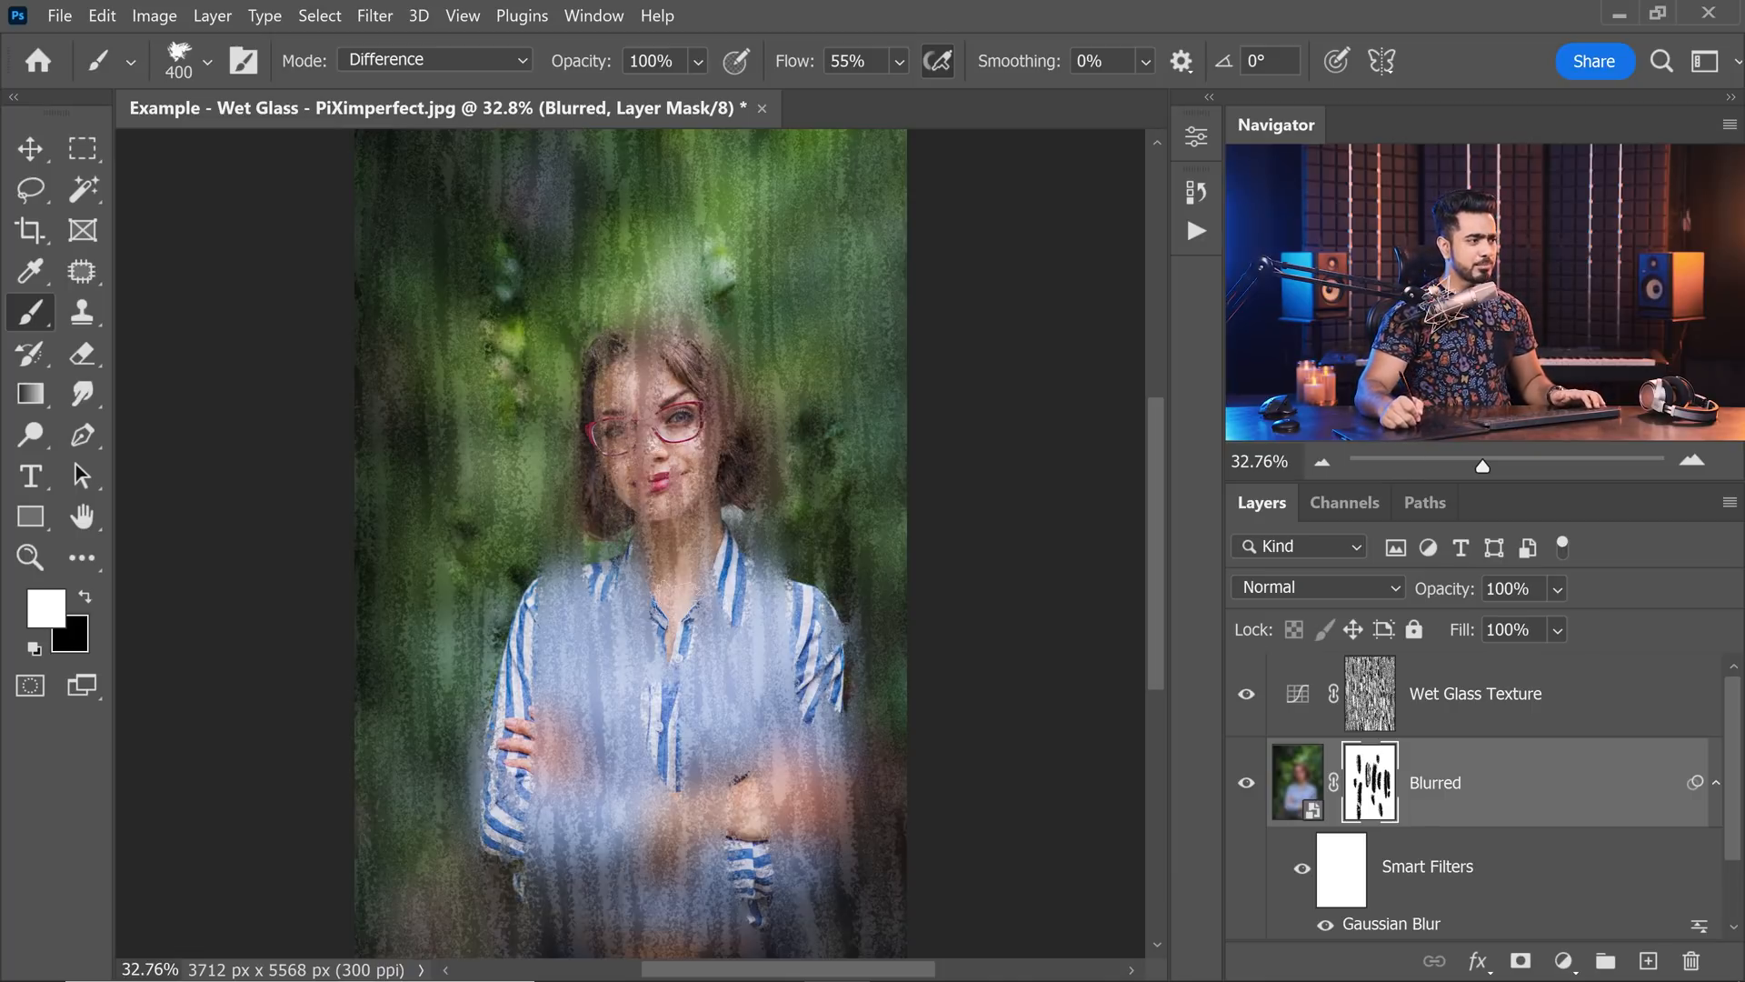
pyautogui.moveTo(705, 405); pyautogui.dragTo(725, 581)
pyautogui.moveTo(811, 555); pyautogui.dragTo(825, 704)
pyautogui.moveTo(753, 623); pyautogui.dragTo(756, 750)
pyautogui.moveTo(674, 673); pyautogui.dragTo(677, 768)
pyautogui.moveTo(658, 627); pyautogui.dragTo(668, 799)
# Try further strokes over the subject on the Blurred mask, then undo the latest ones over the sleeve and hand.
pyautogui.moveTo(518, 381)
pyautogui.mouseDown()
pyautogui.moveTo(636, 409)
pyautogui.moveTo(827, 800)
pyautogui.moveTo(736, 718)
pyautogui.moveTo(766, 648)
pyautogui.mouseUp()
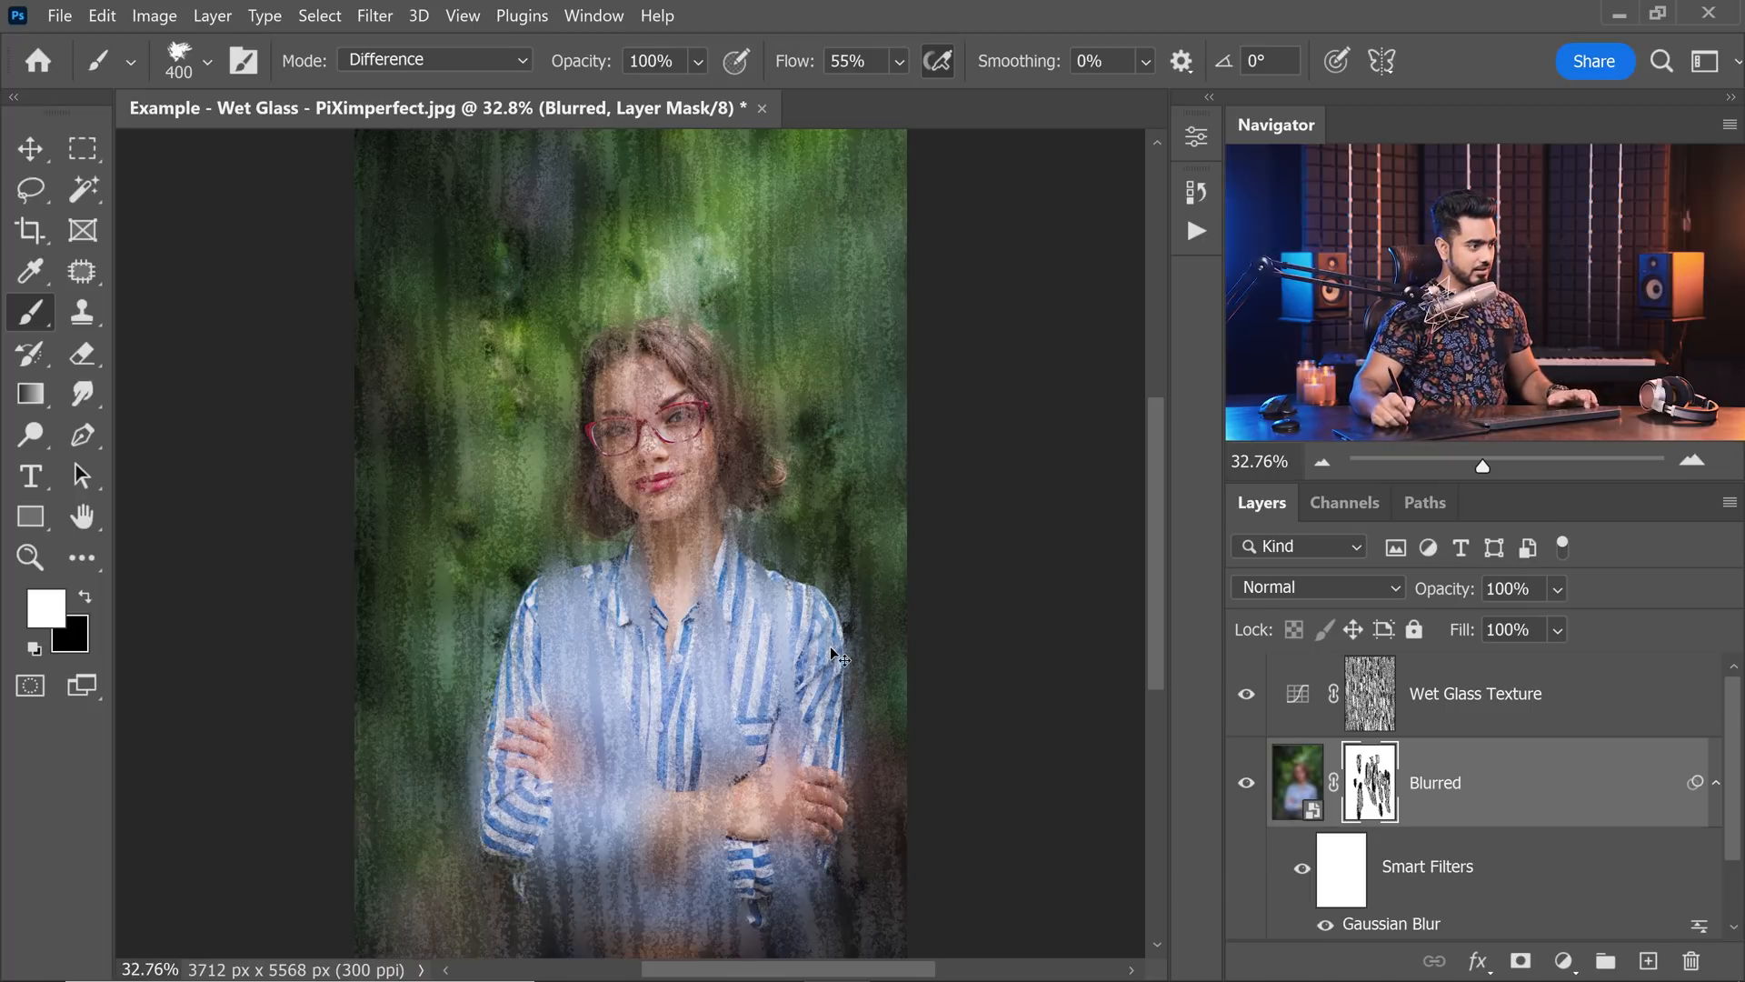
pyautogui.hotkey('ctrl', 'z')
pyautogui.hotkey('ctrl', 'z')
pyautogui.hotkey('ctrl', 'z')
pyautogui.hotkey('ctrl', 'z')
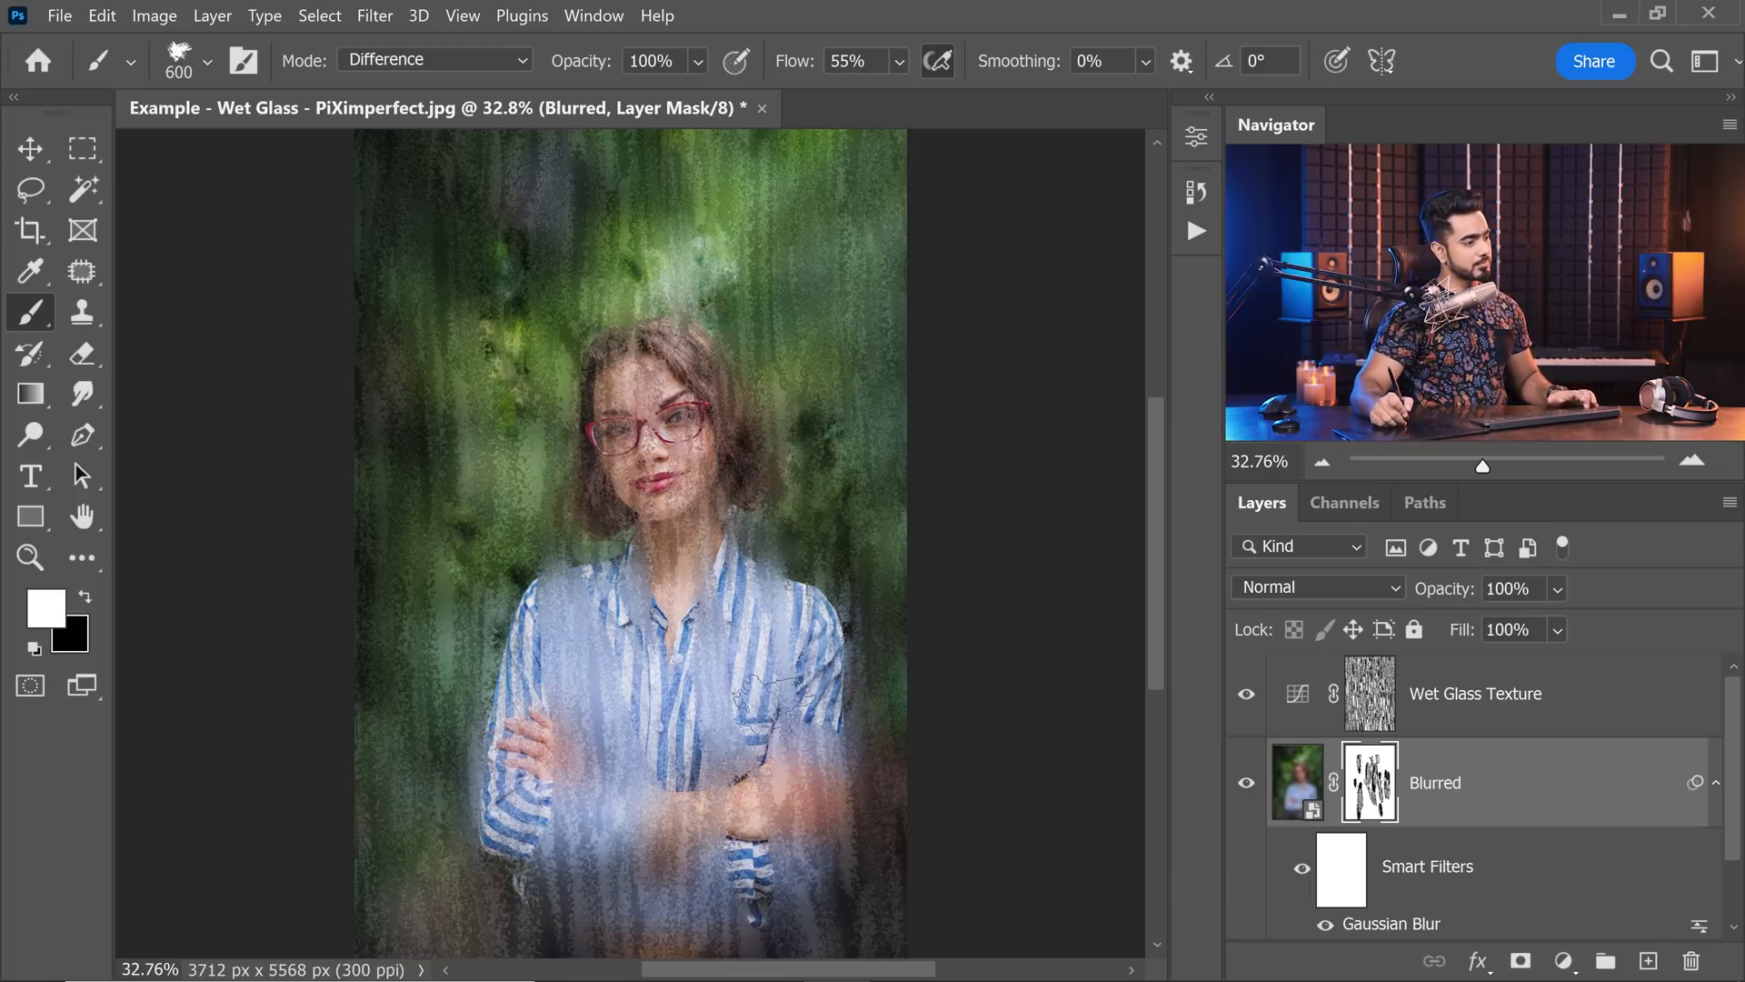
# Set the brush to Normal mode, choose the Soft Round preset and set its flow to 20%.
pyautogui.click(449, 69)
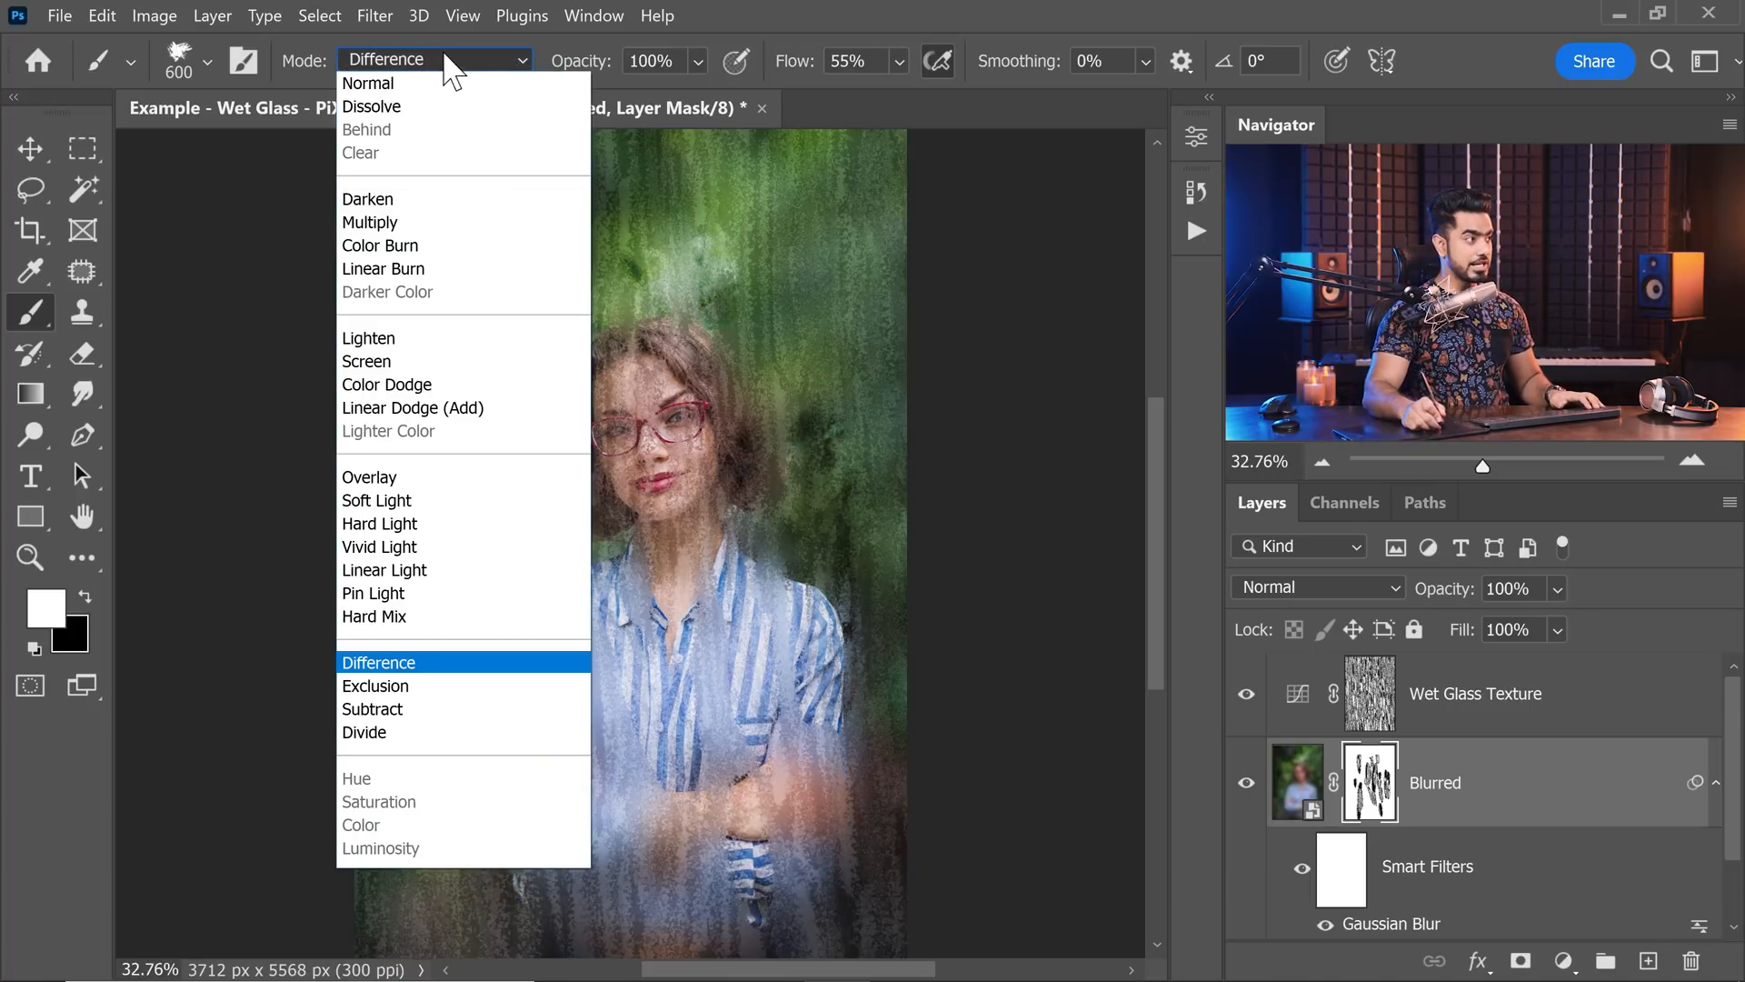
pyautogui.click(400, 80)
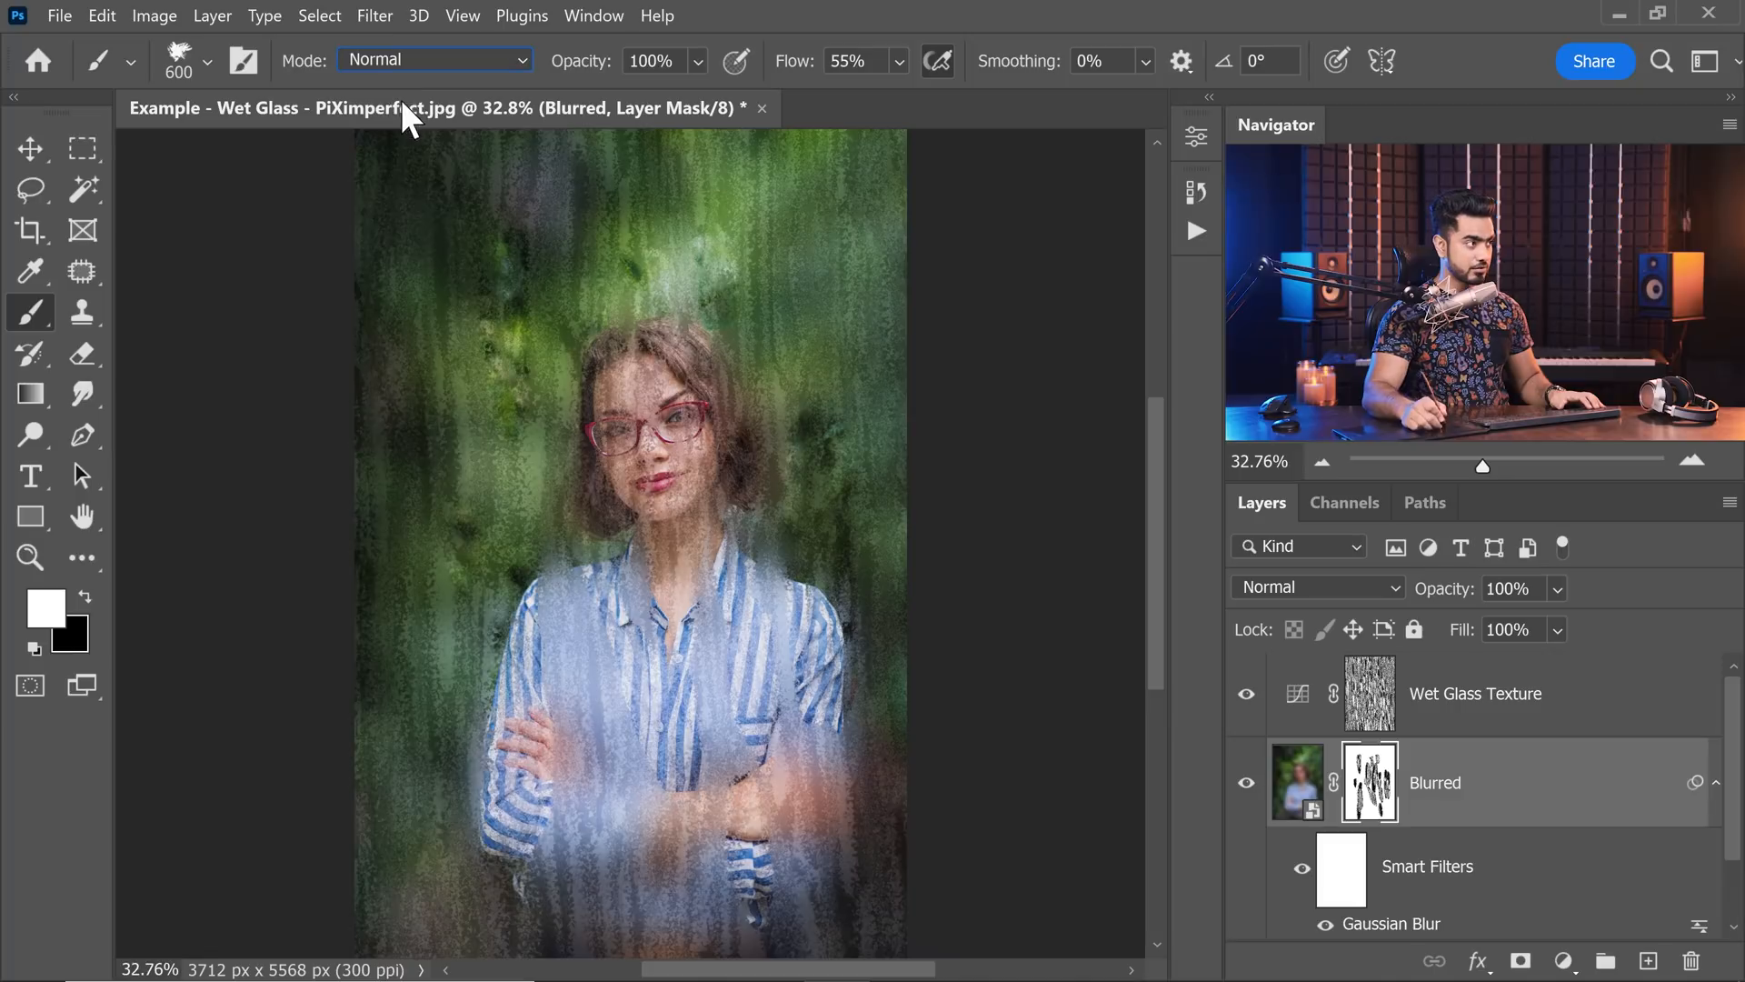
pyautogui.click(194, 58)
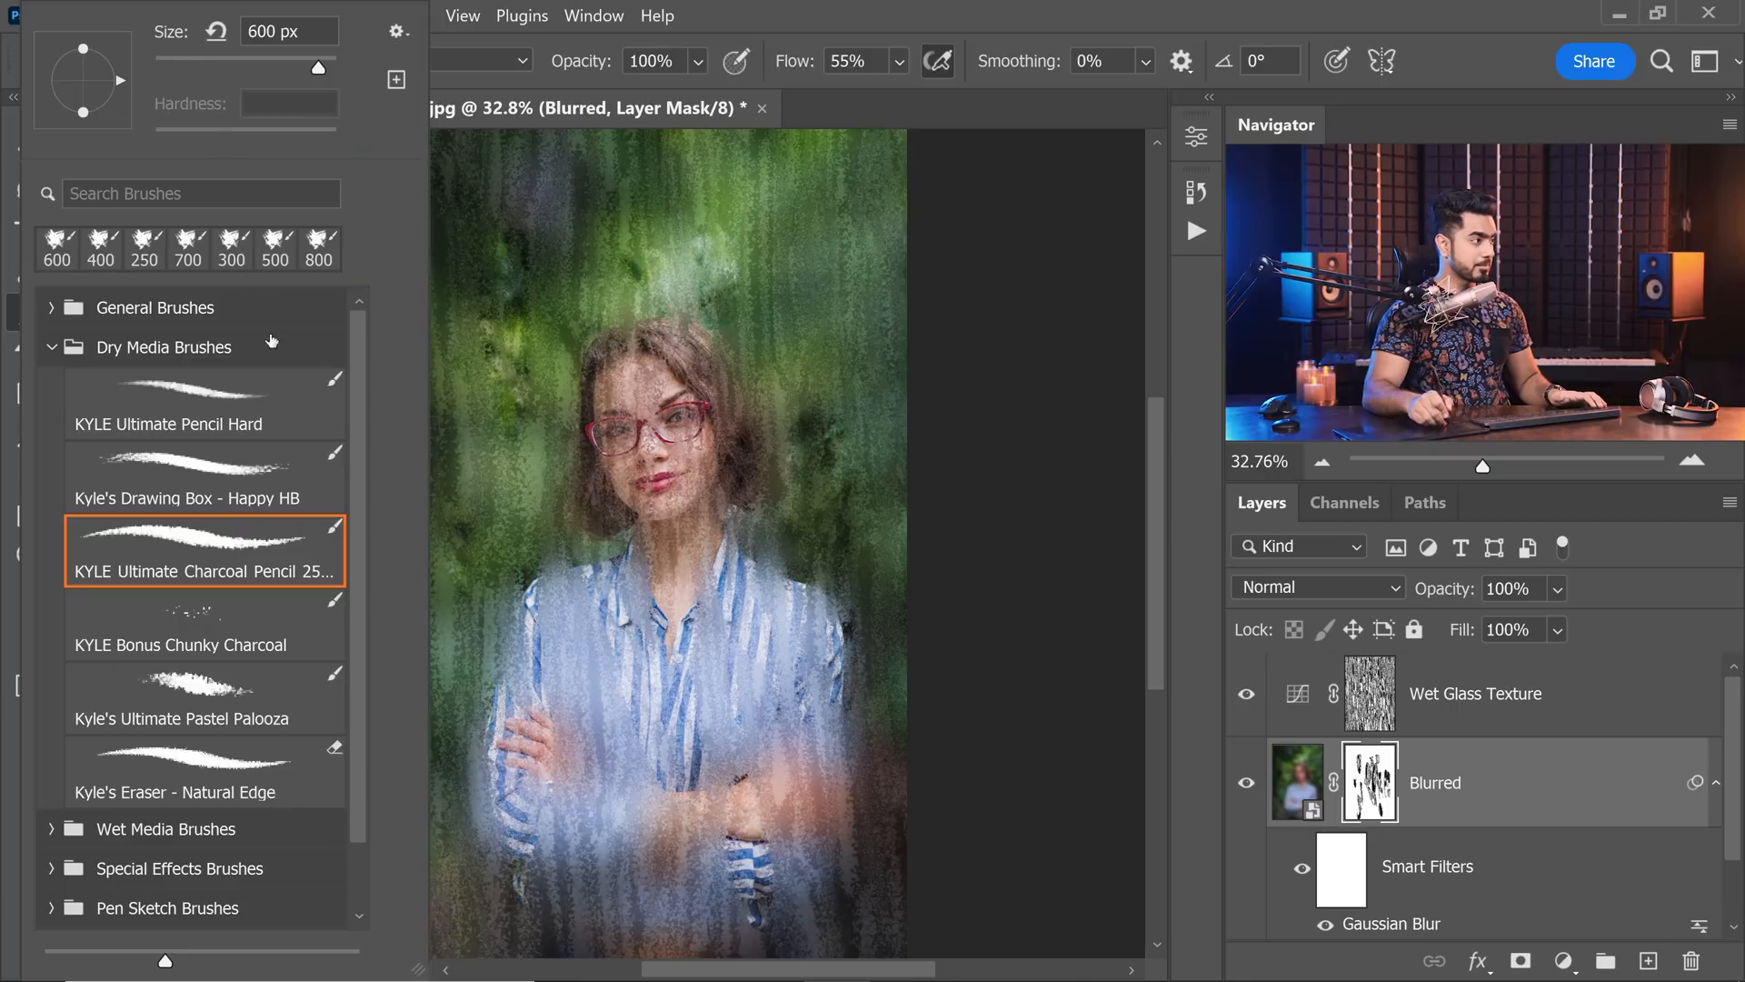
pyautogui.click(52, 308)
pyautogui.click(155, 373)
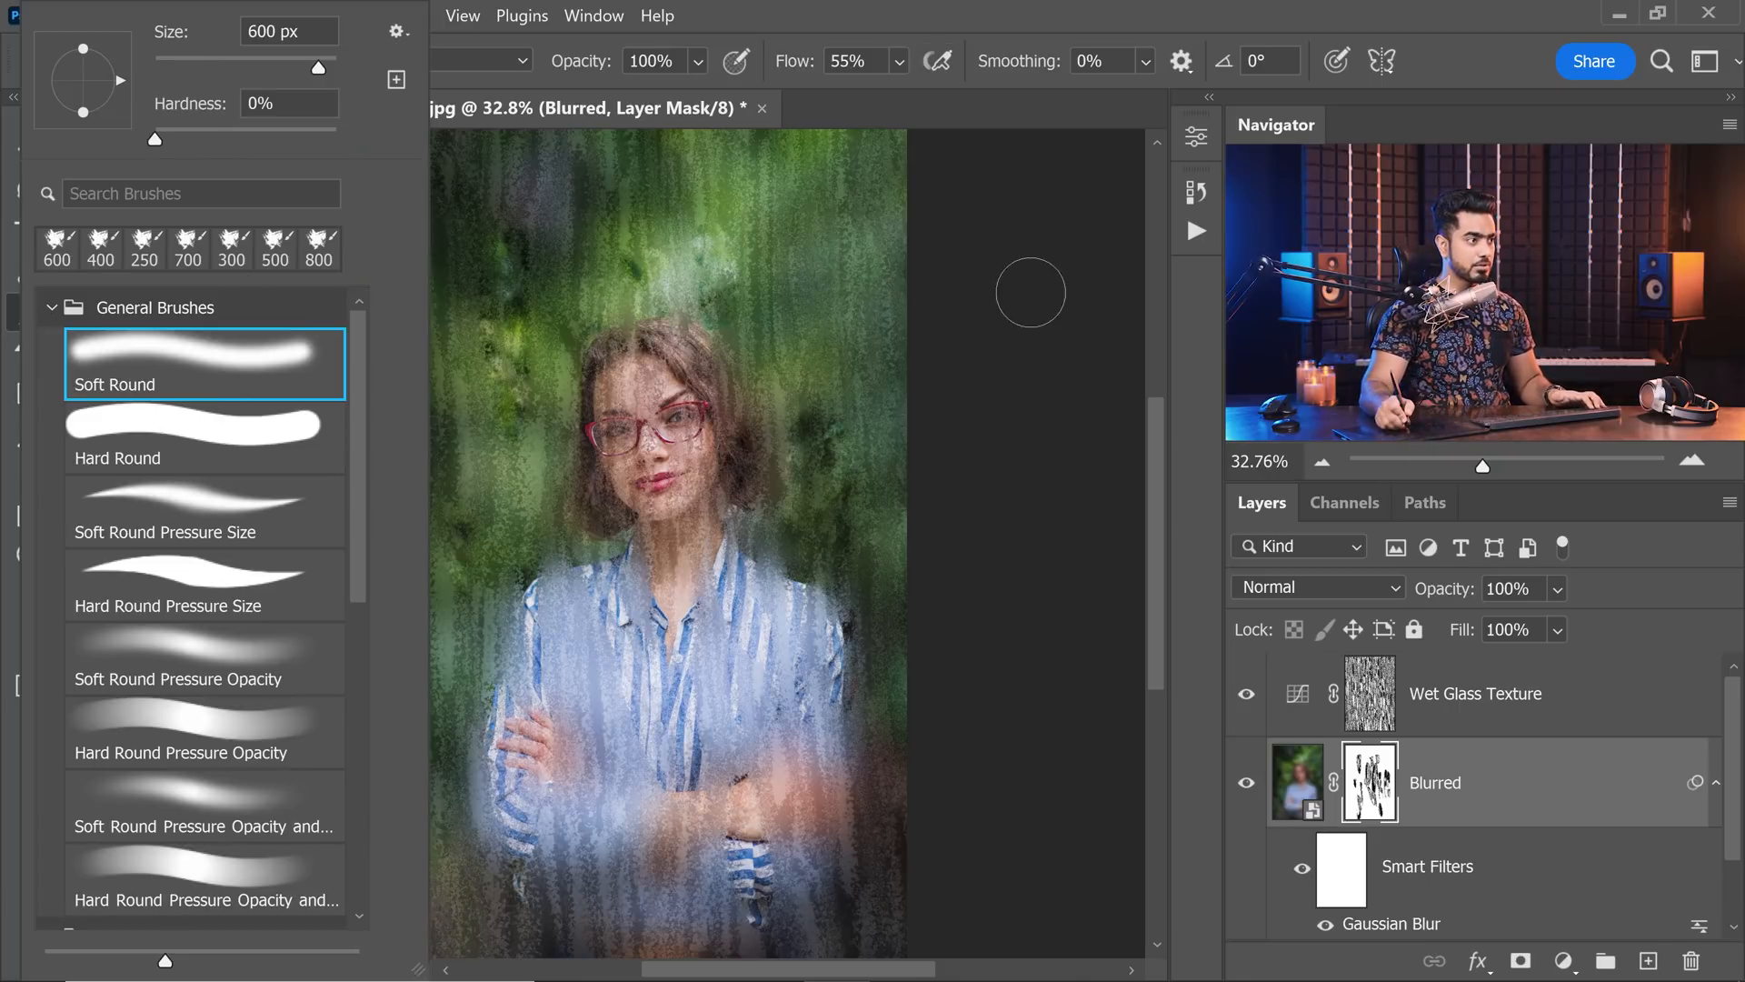
pyautogui.click(1016, 18)
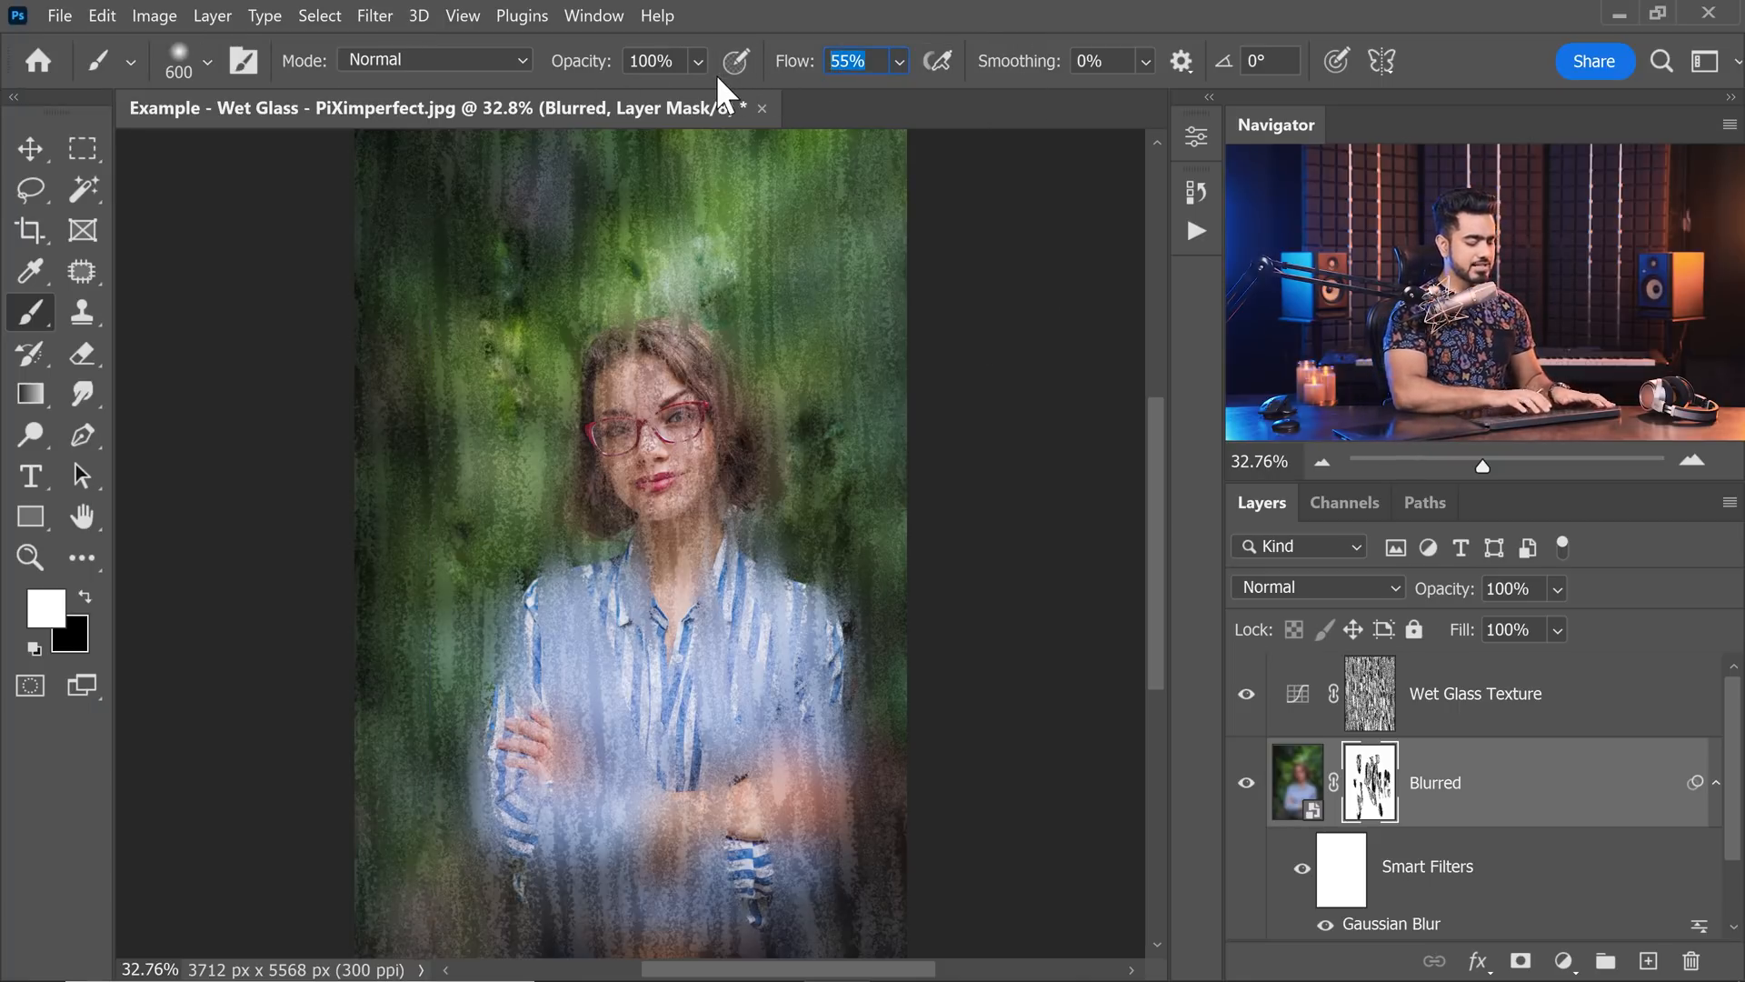
pyautogui.write('20')
pyautogui.press('Return')
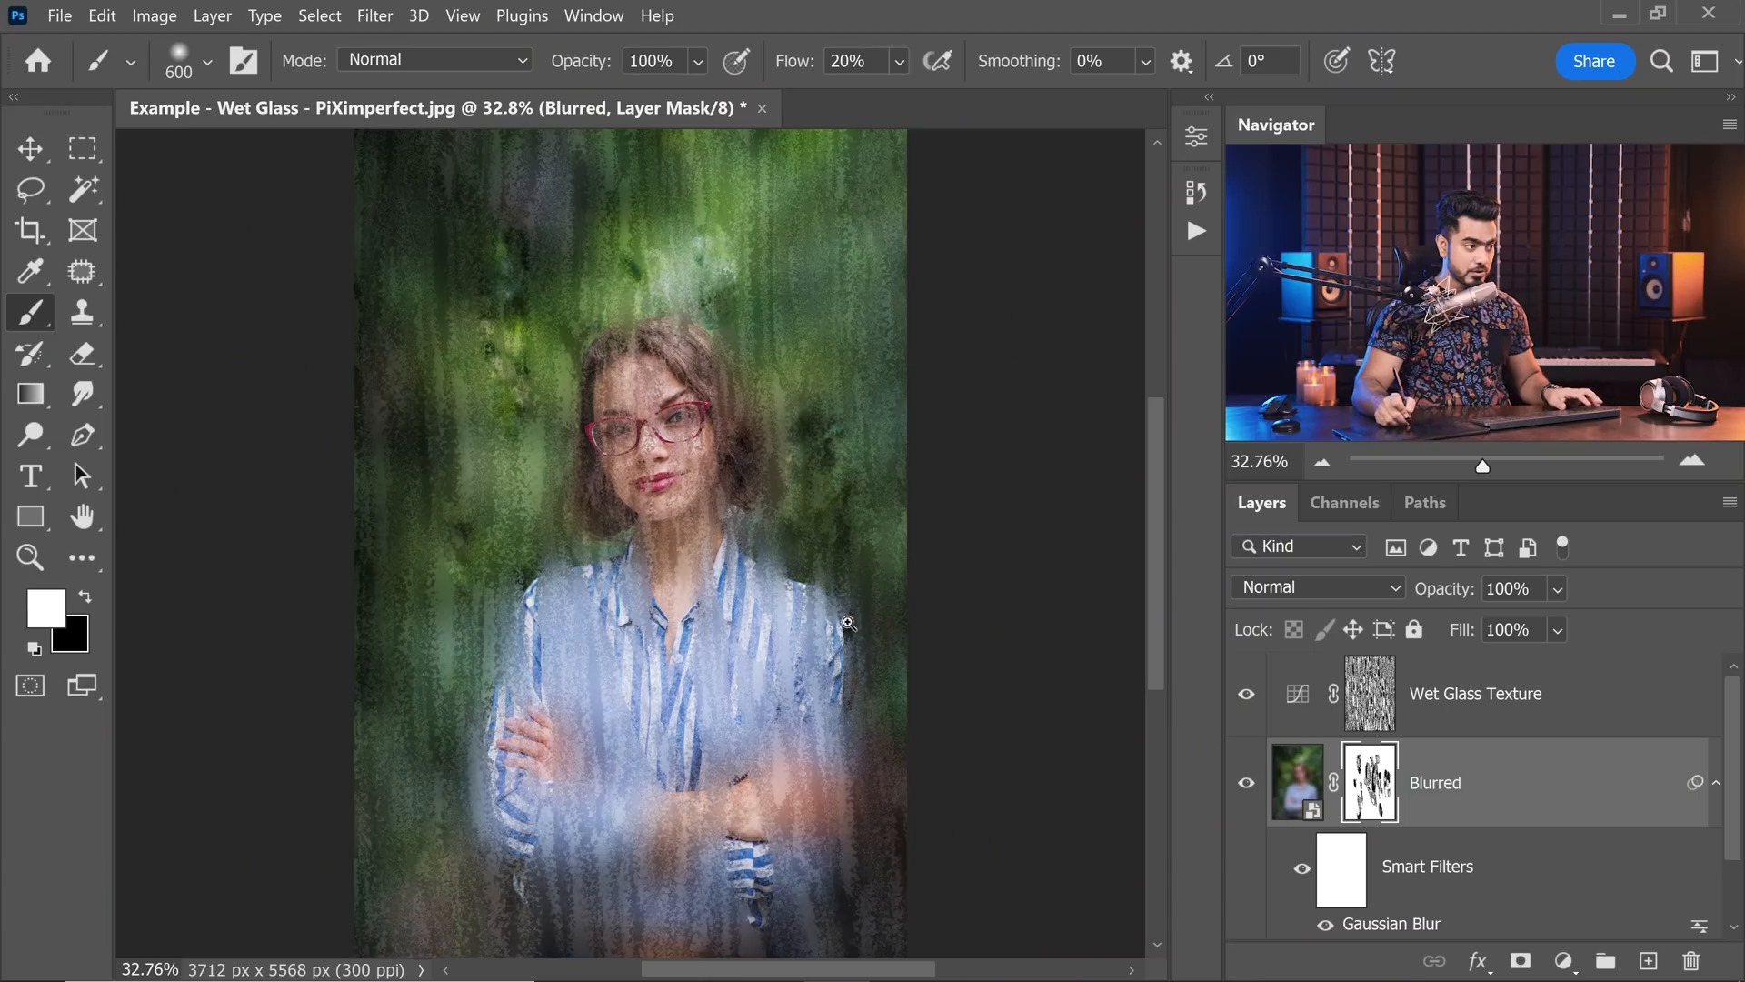
# Enlarge the soft brush and paint white on the Blurred mask around the shoulder at the photo's right edge.
pyautogui.moveTo(847, 622); pyautogui.dragTo(881, 596)
pyautogui.moveTo(881, 596); pyautogui.dragTo(795, 627)
pyautogui.press(']')
pyautogui.press(']')
pyautogui.press(']')
pyautogui.press(']')
pyautogui.press(']')
pyautogui.press(']')
pyautogui.press(']')
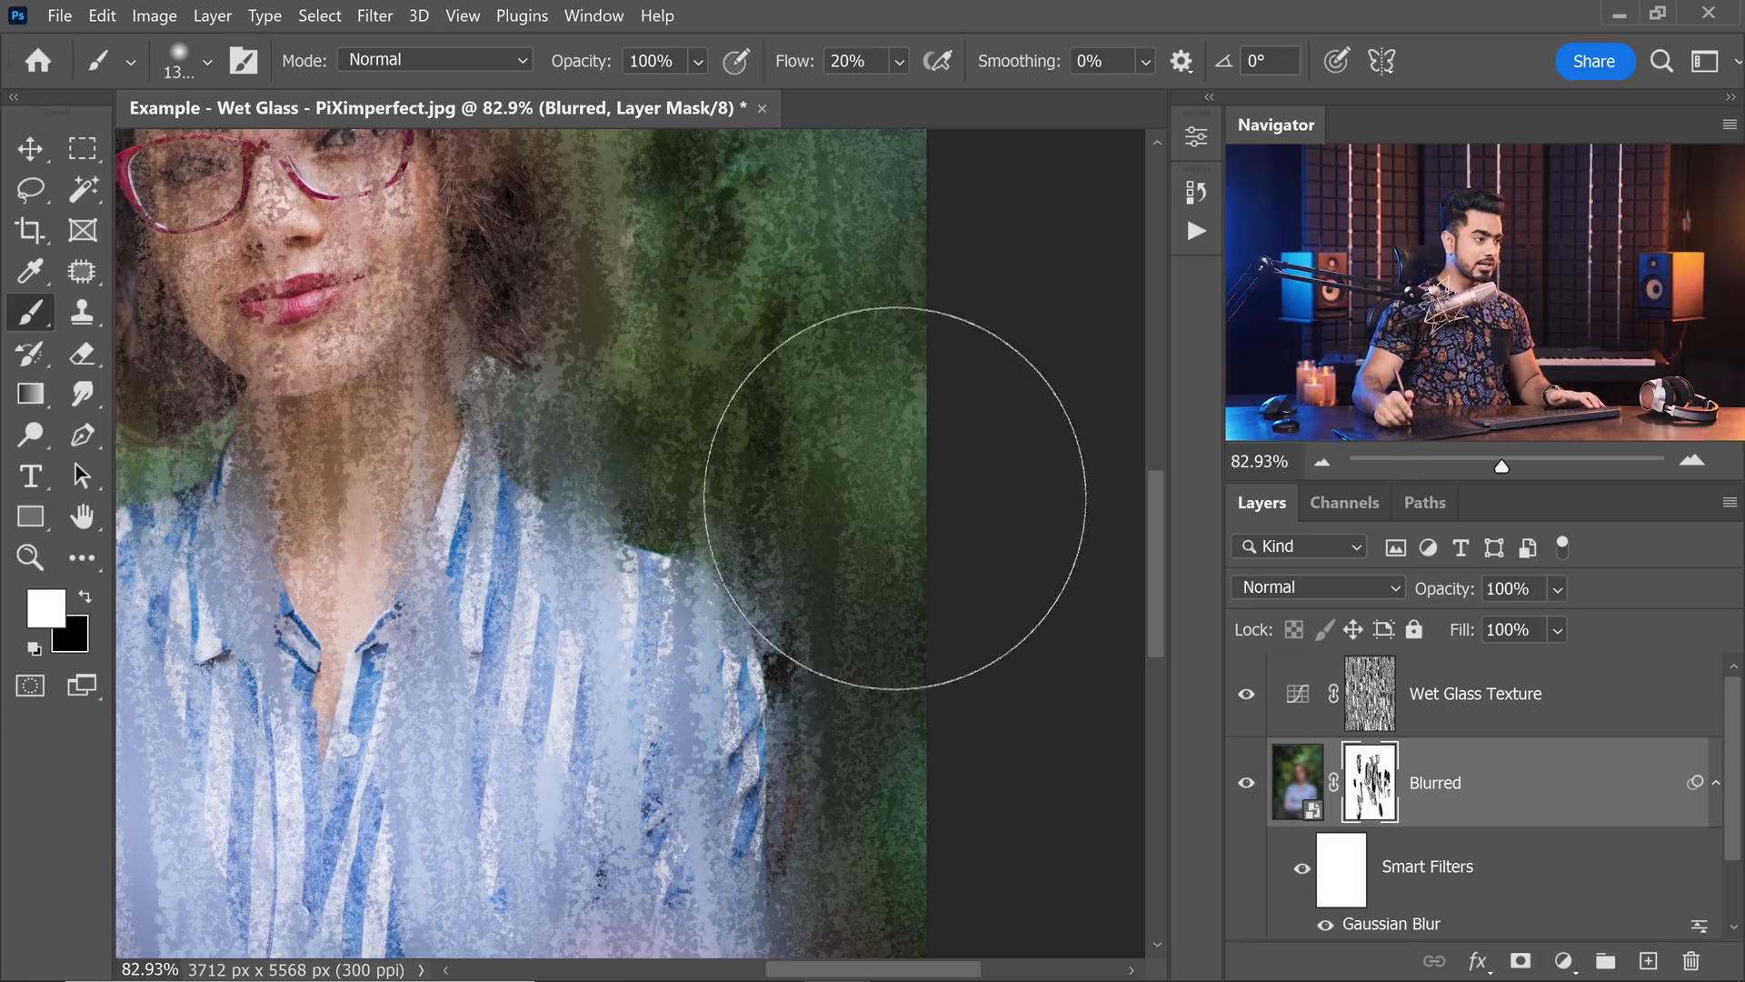
pyautogui.moveTo(806, 496); pyautogui.dragTo(857, 475)
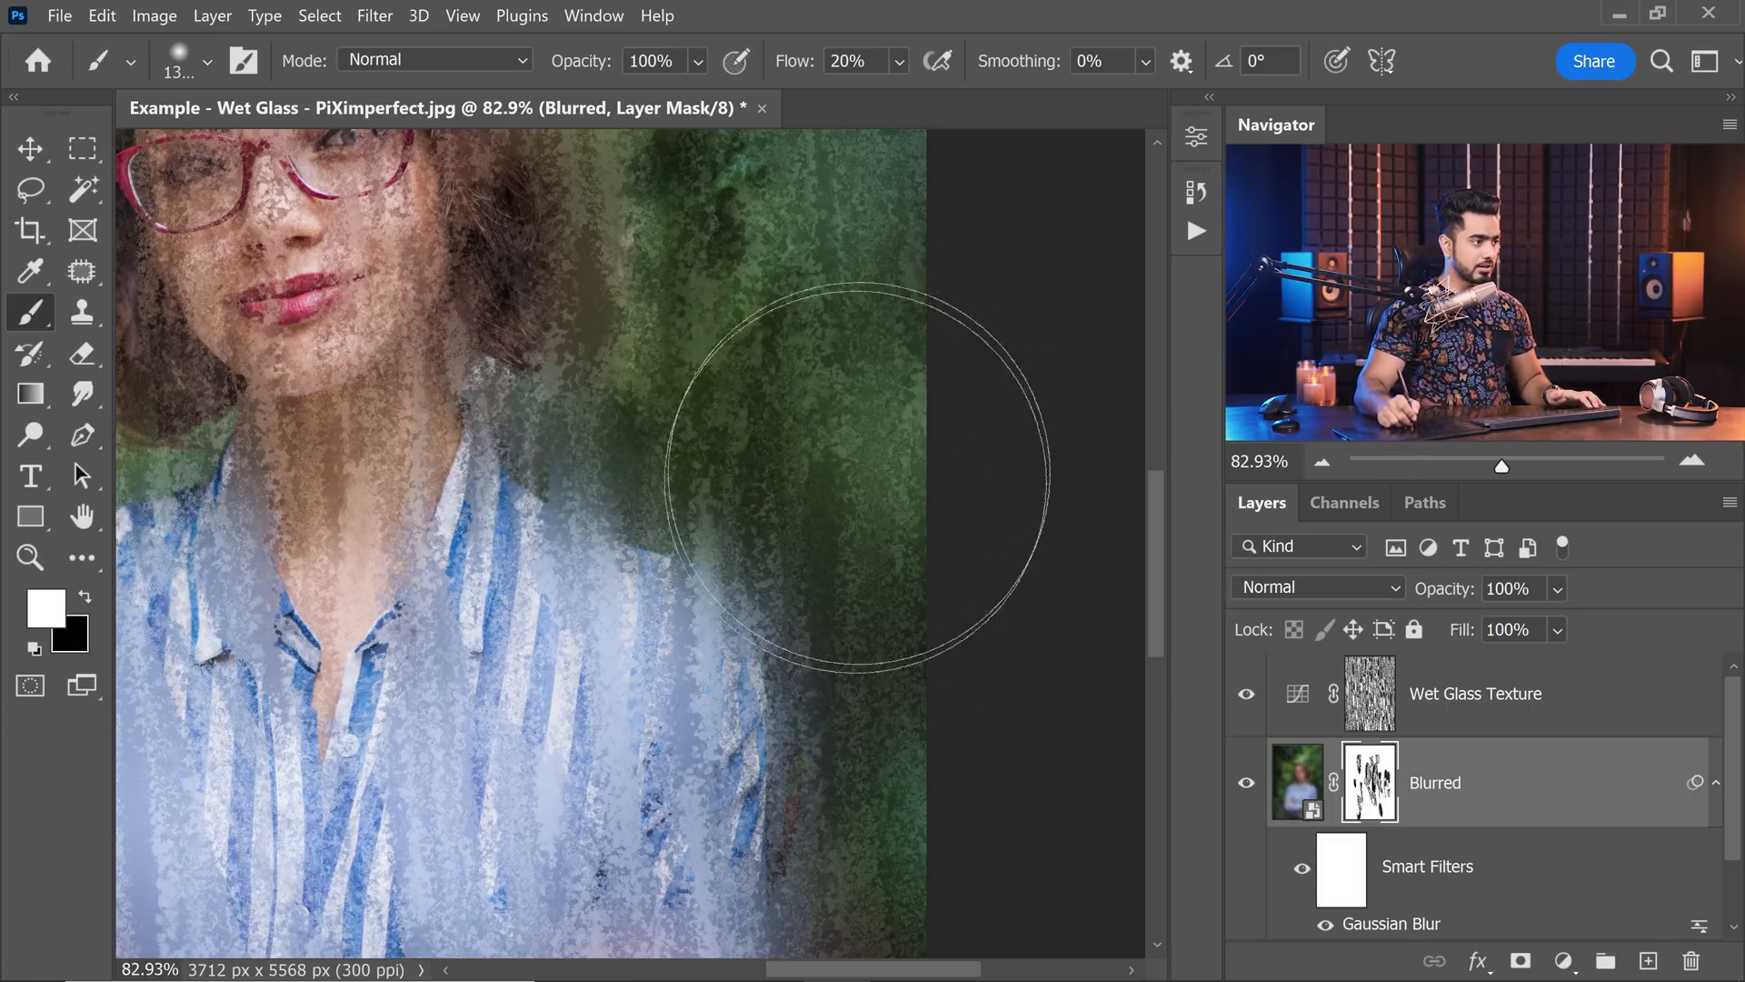
pyautogui.moveTo(681, 488)
pyautogui.mouseDown()
pyautogui.moveTo(970, 433)
pyautogui.moveTo(678, 482)
pyautogui.mouseUp()
# Reduce the soft brush slightly and paint white on the Blurred mask over the shoulder on the photo's left side.
pyautogui.press('[')
pyautogui.press('[')
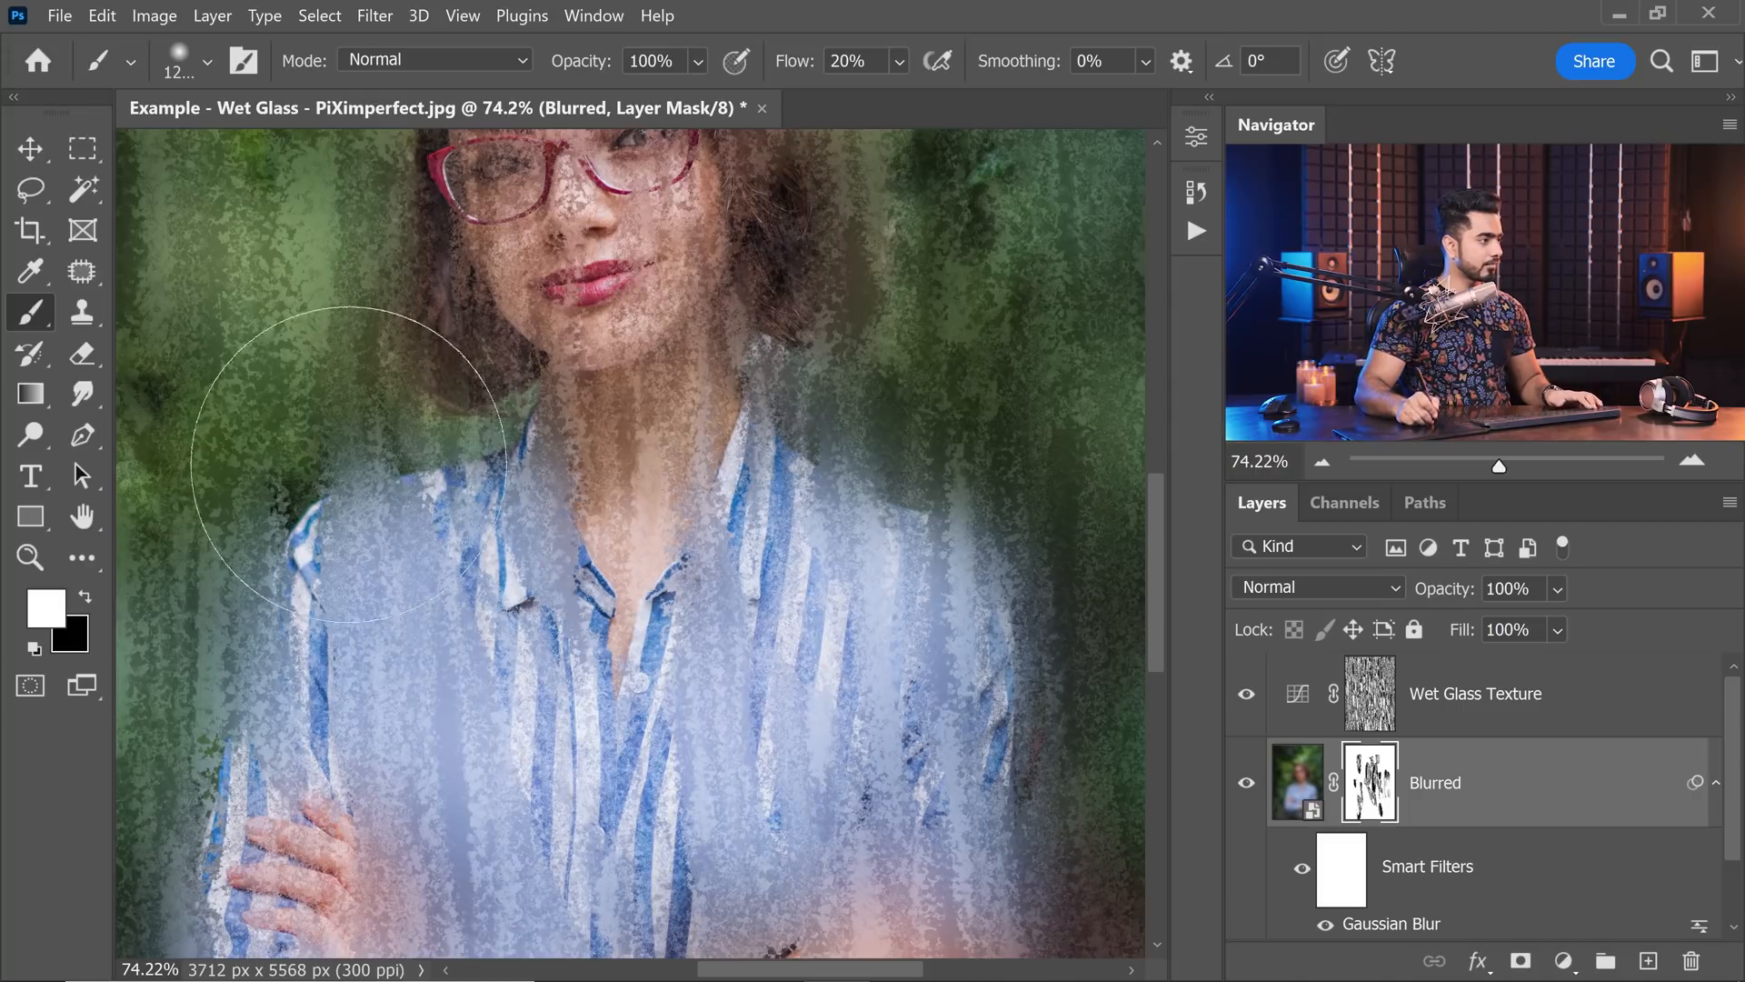
pyautogui.moveTo(412, 475)
pyautogui.mouseDown()
pyautogui.moveTo(387, 469)
pyautogui.moveTo(437, 511)
pyautogui.mouseUp()
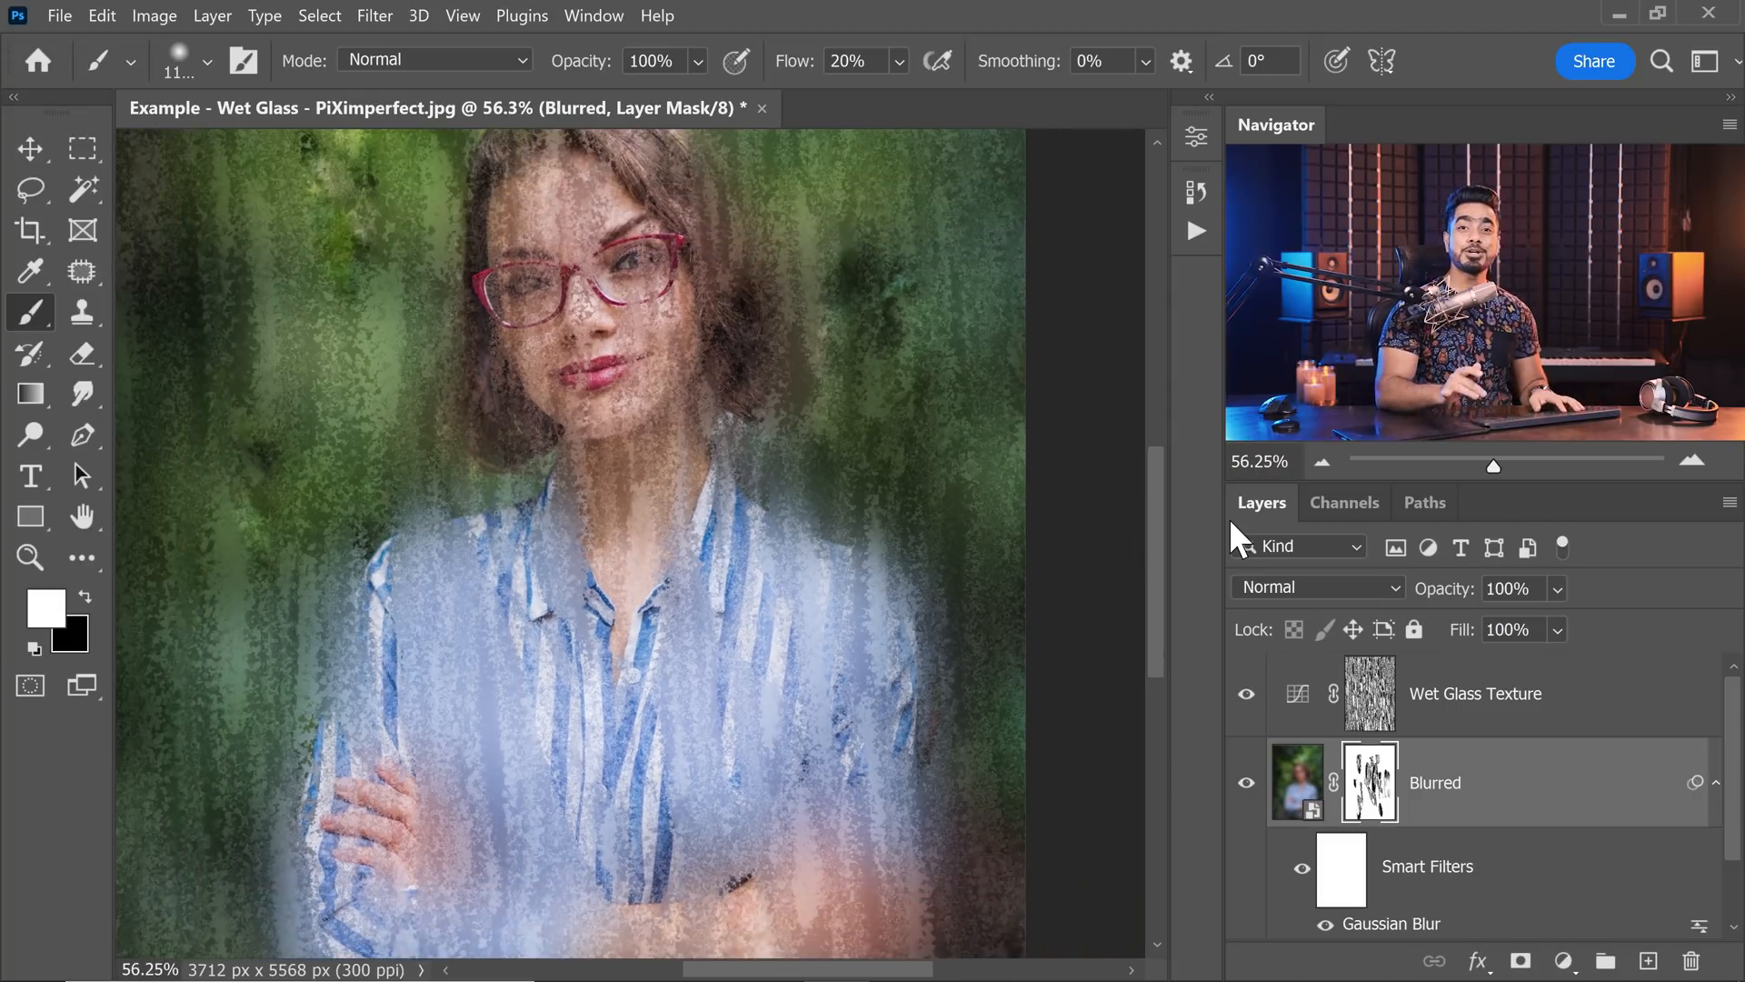
# Set the Gaussian Blur radius of the Blurred layer to 140 pixels.
pyautogui.doubleClick(1381, 927)
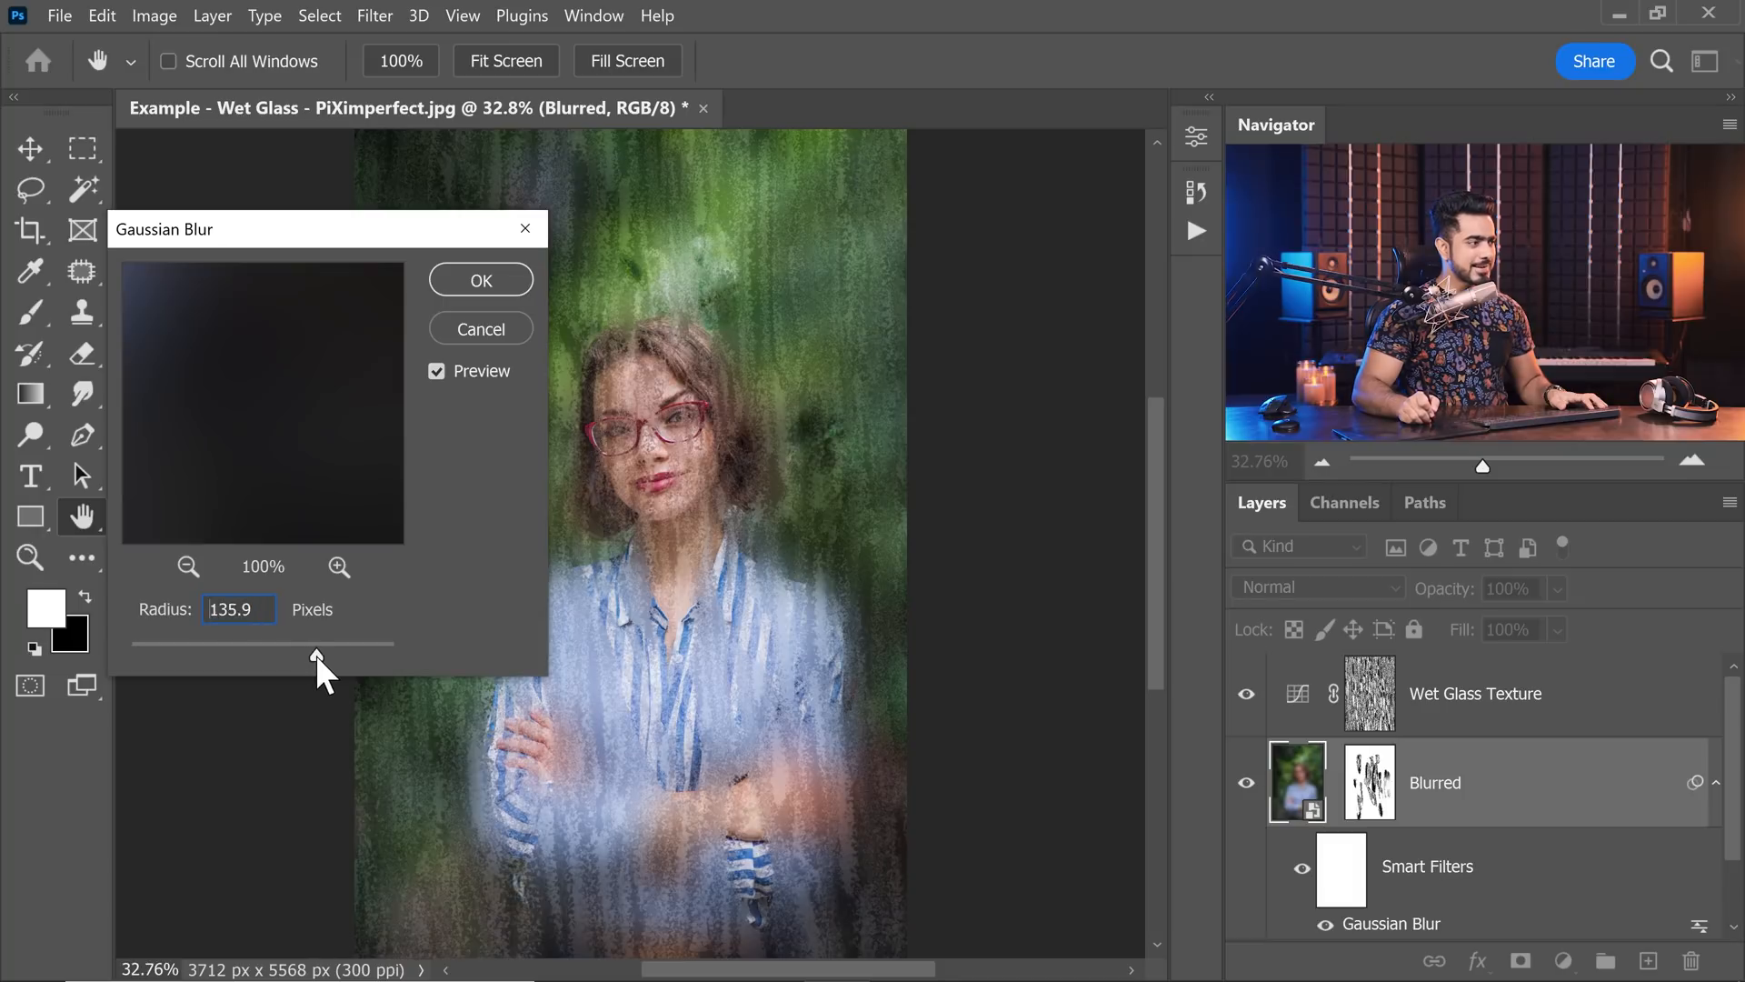
pyautogui.moveTo(315, 654); pyautogui.dragTo(319, 653)
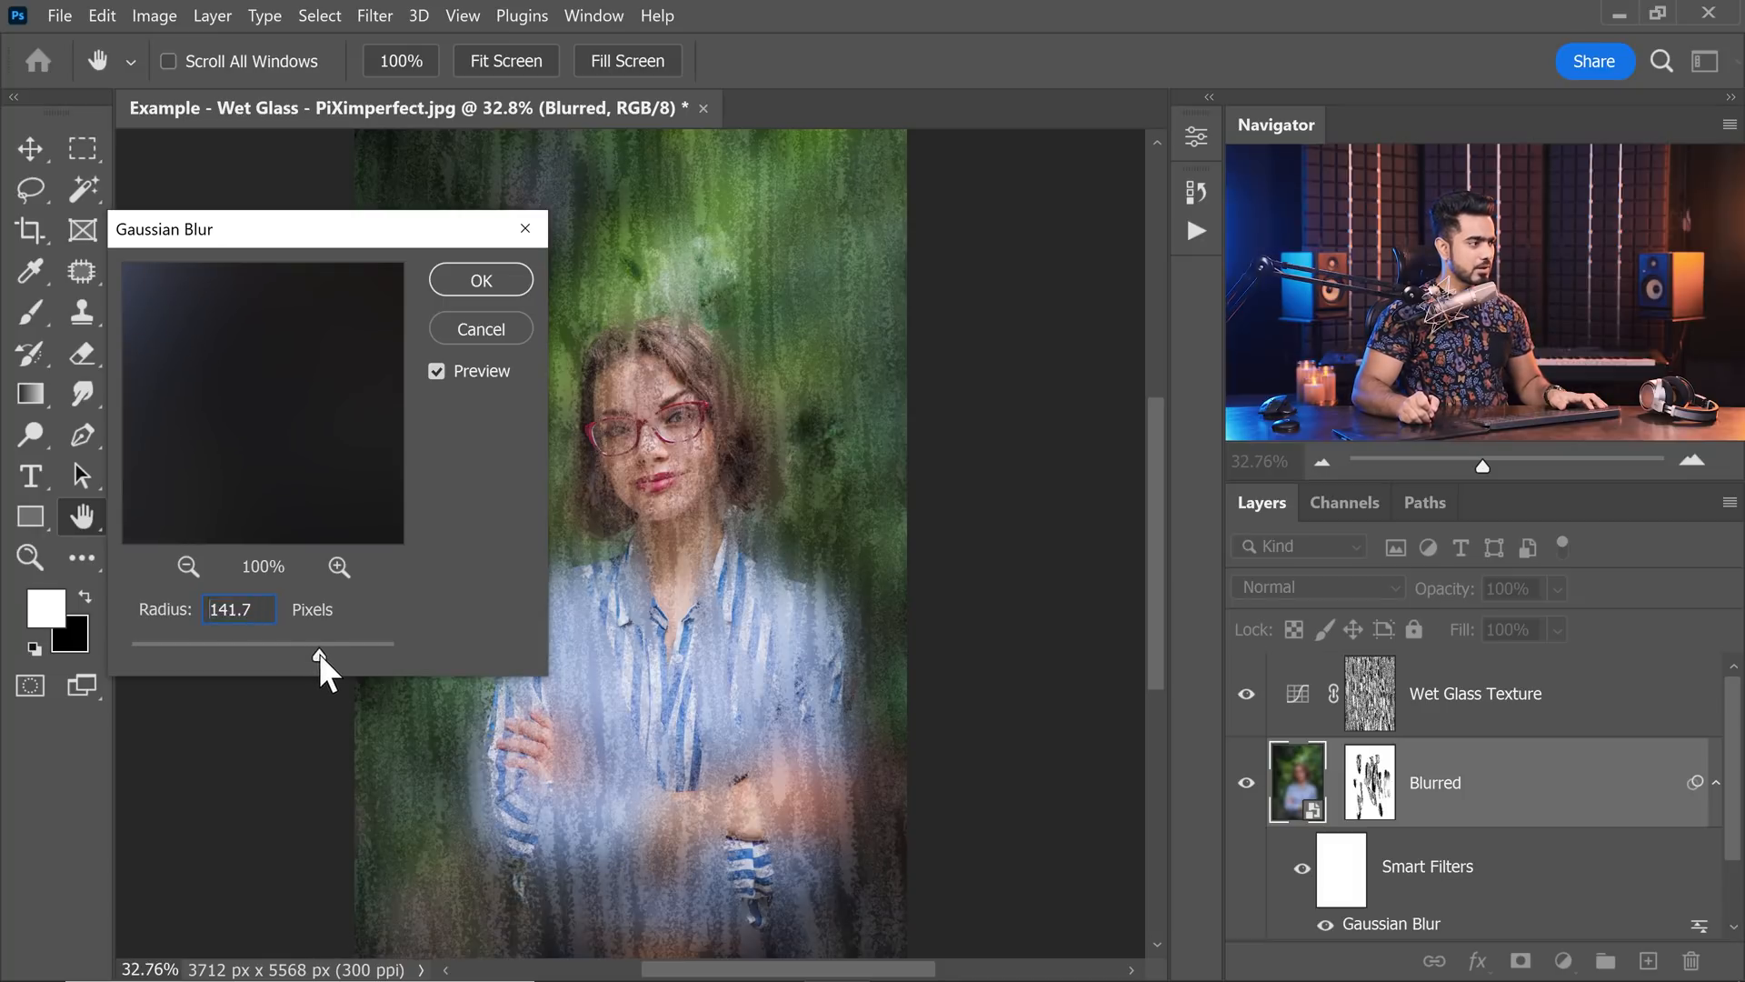
pyautogui.write('140')
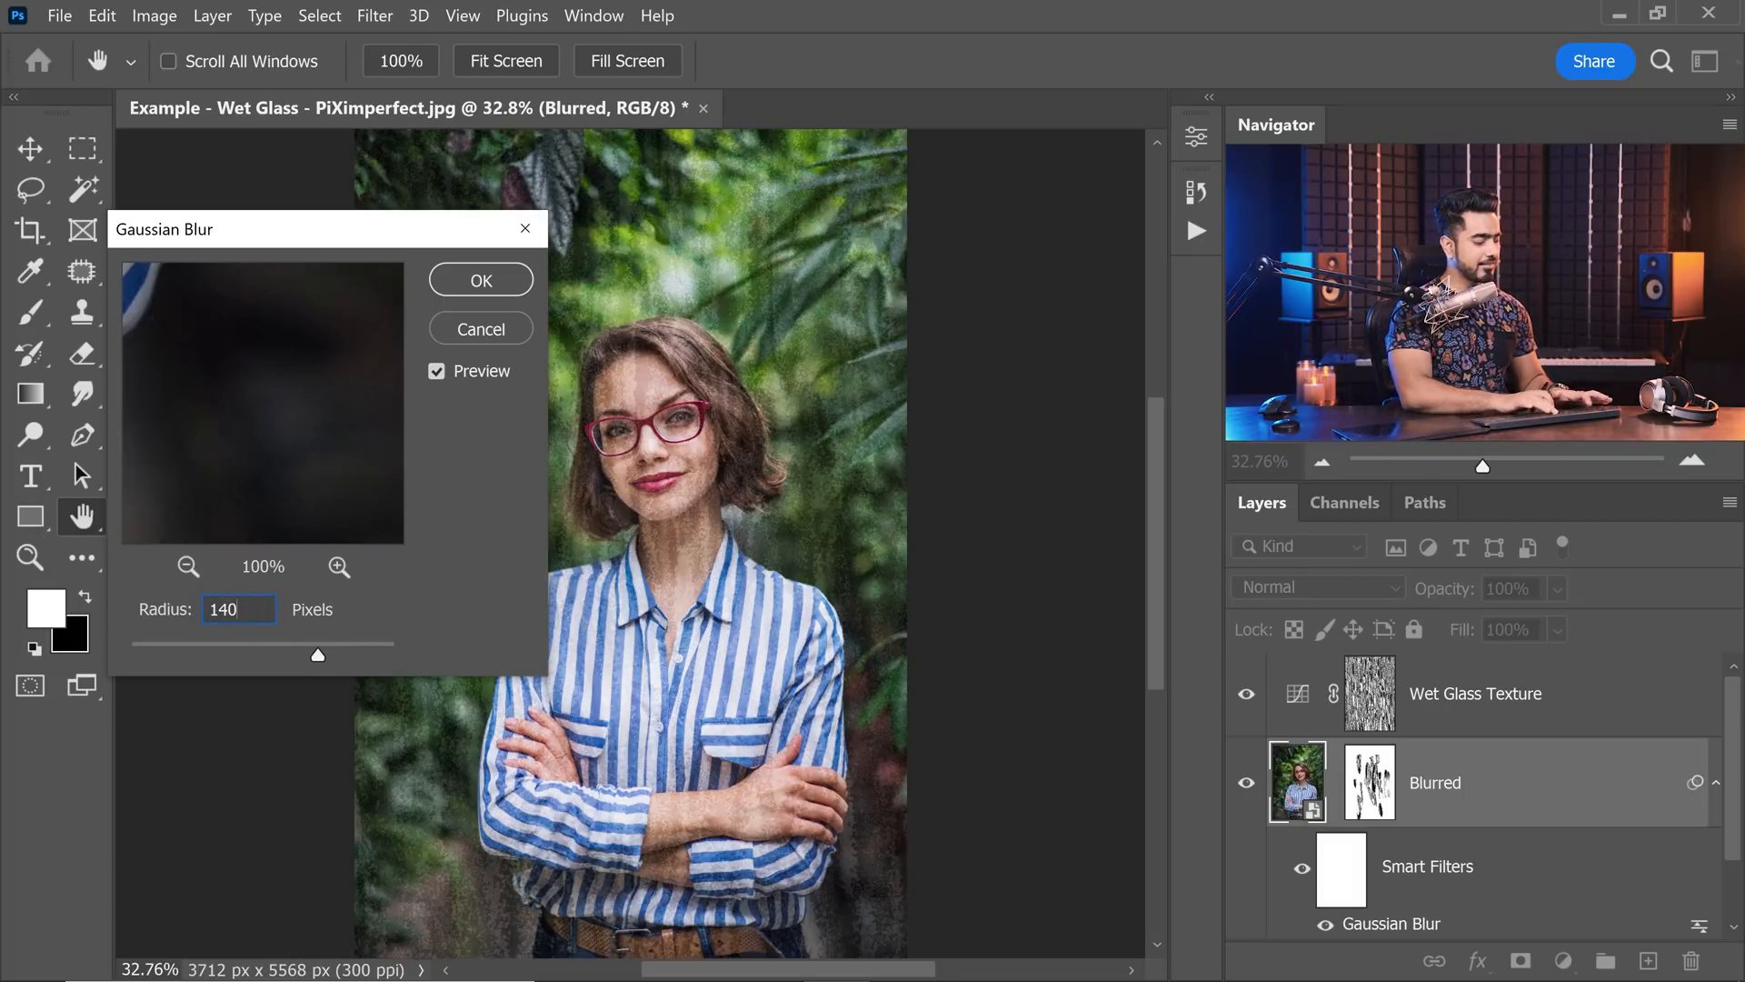
pyautogui.press('Return')
# Paint white with the soft brush on the Blurred layer's mask over the lower sleeves and cuffs.
pyautogui.press('b')
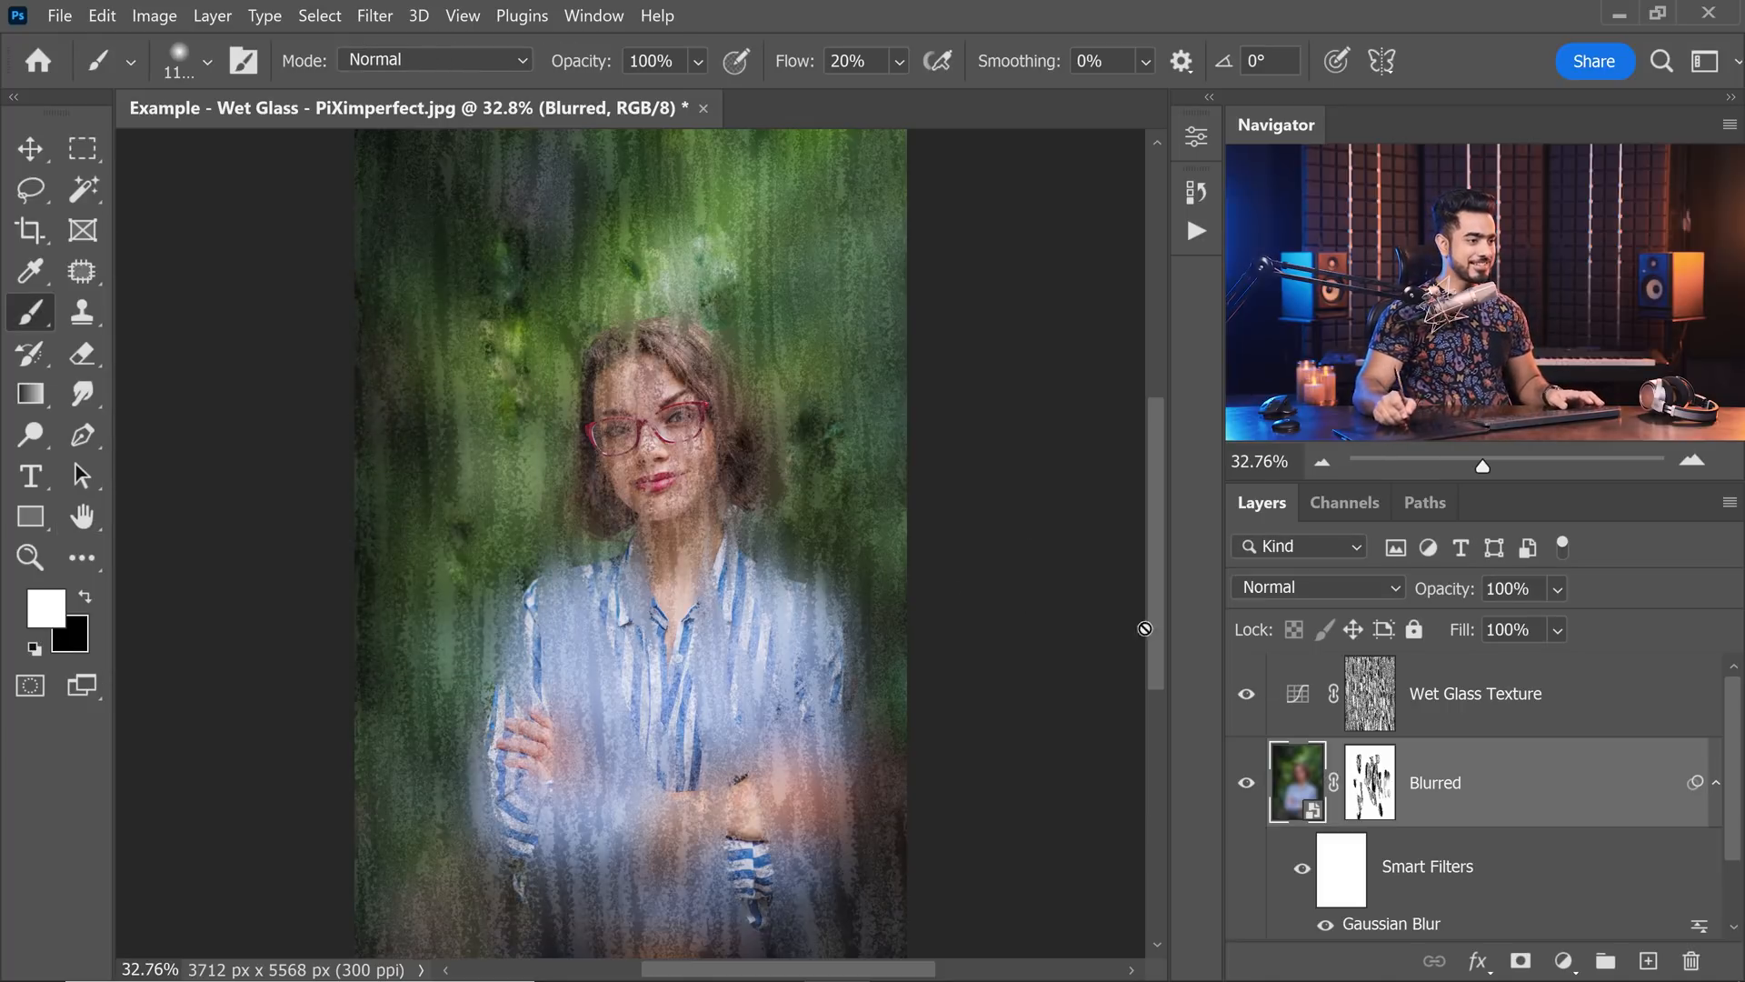
pyautogui.click(1377, 794)
pyautogui.moveTo(691, 619); pyautogui.dragTo(765, 618)
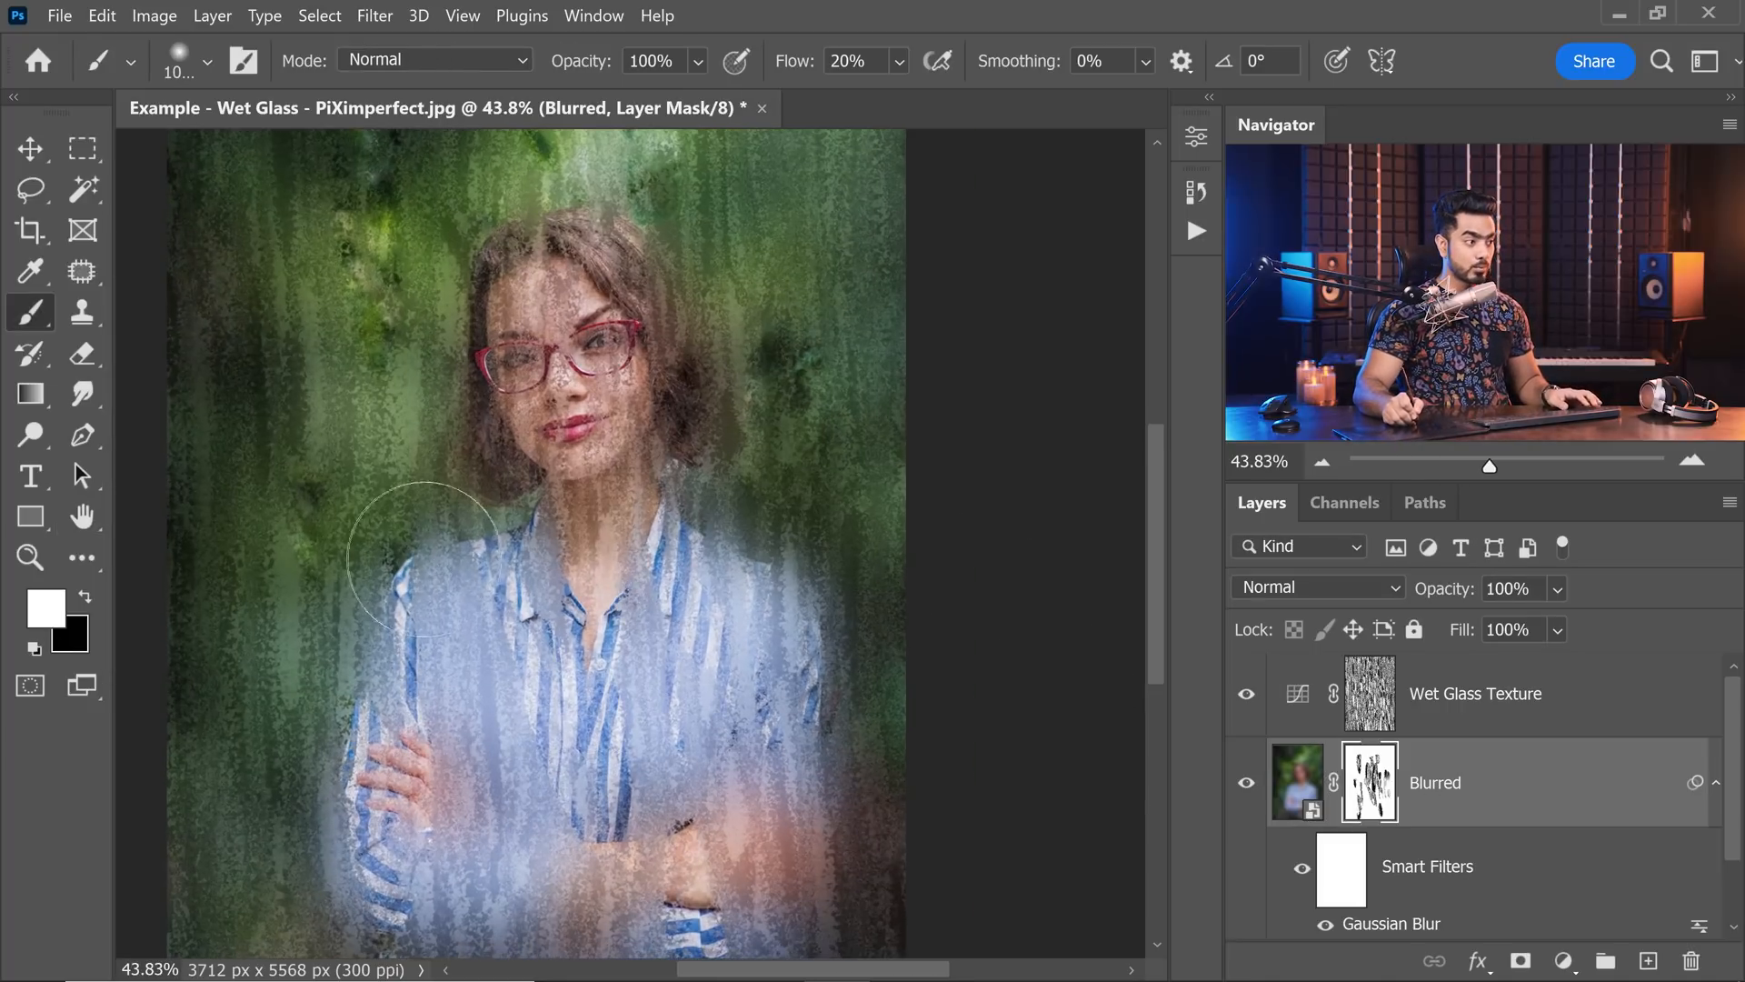
pyautogui.moveTo(409, 644); pyautogui.dragTo(378, 478)
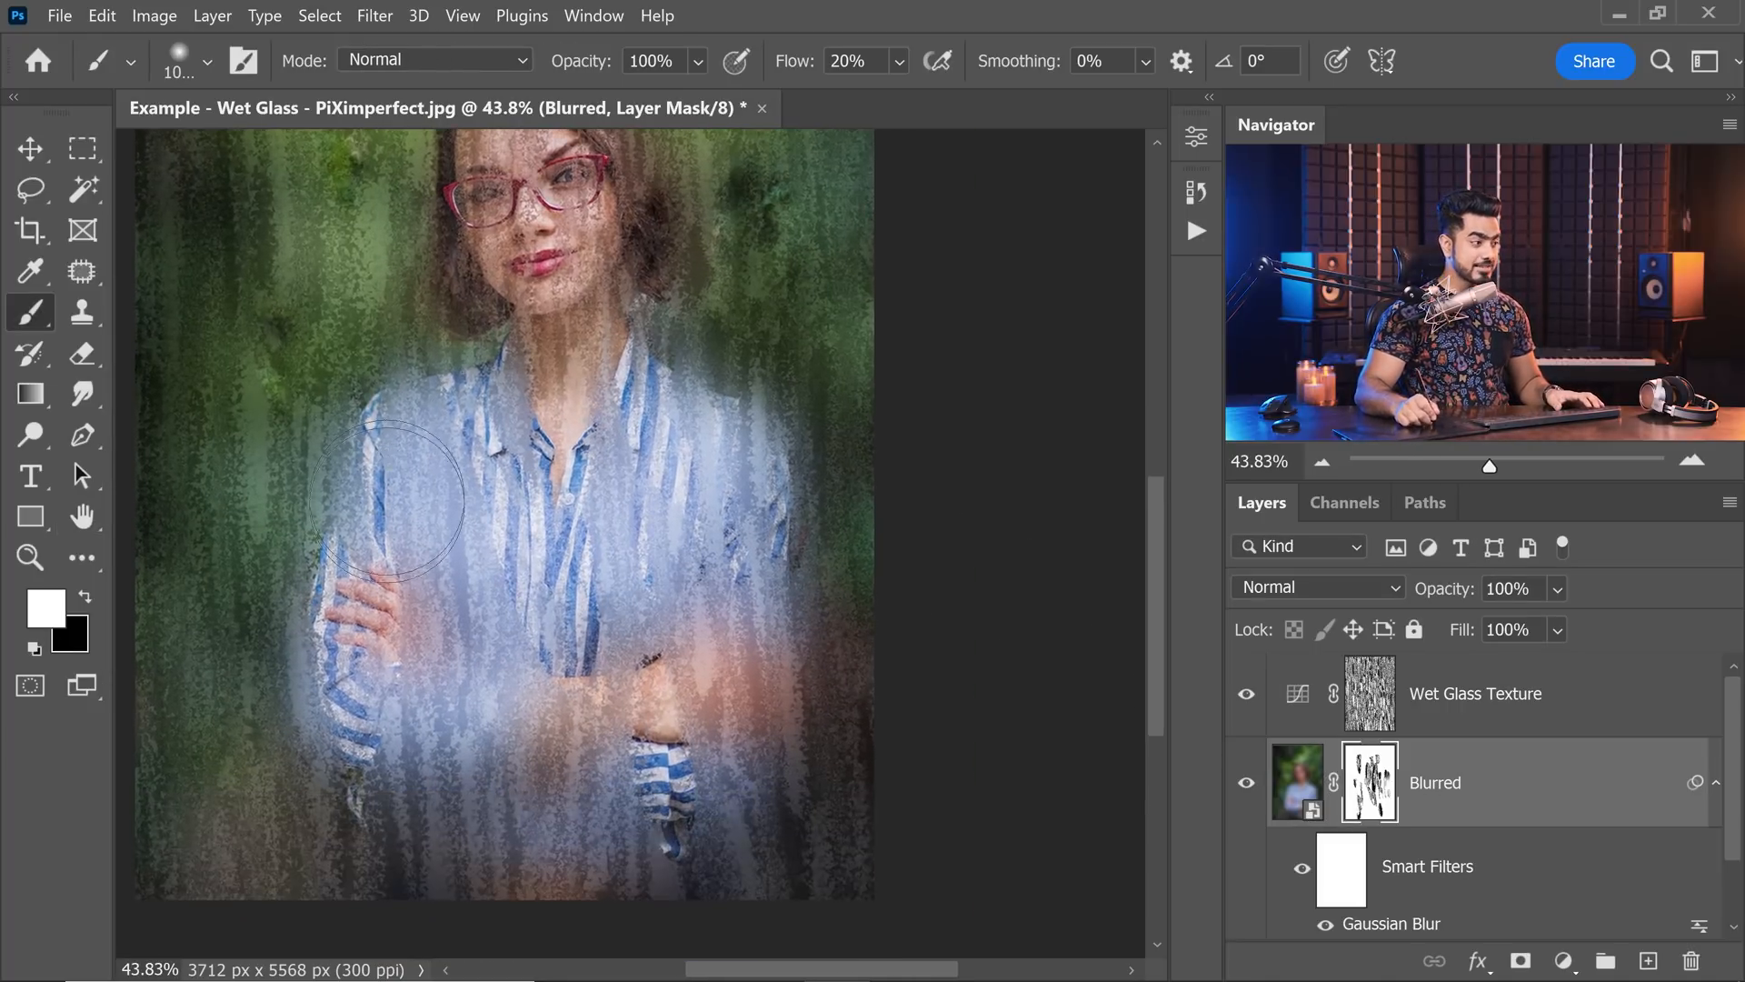
pyautogui.moveTo(565, 704)
pyautogui.mouseDown()
pyautogui.moveTo(491, 702)
pyautogui.moveTo(537, 731)
pyautogui.mouseUp()
pyautogui.press(']')
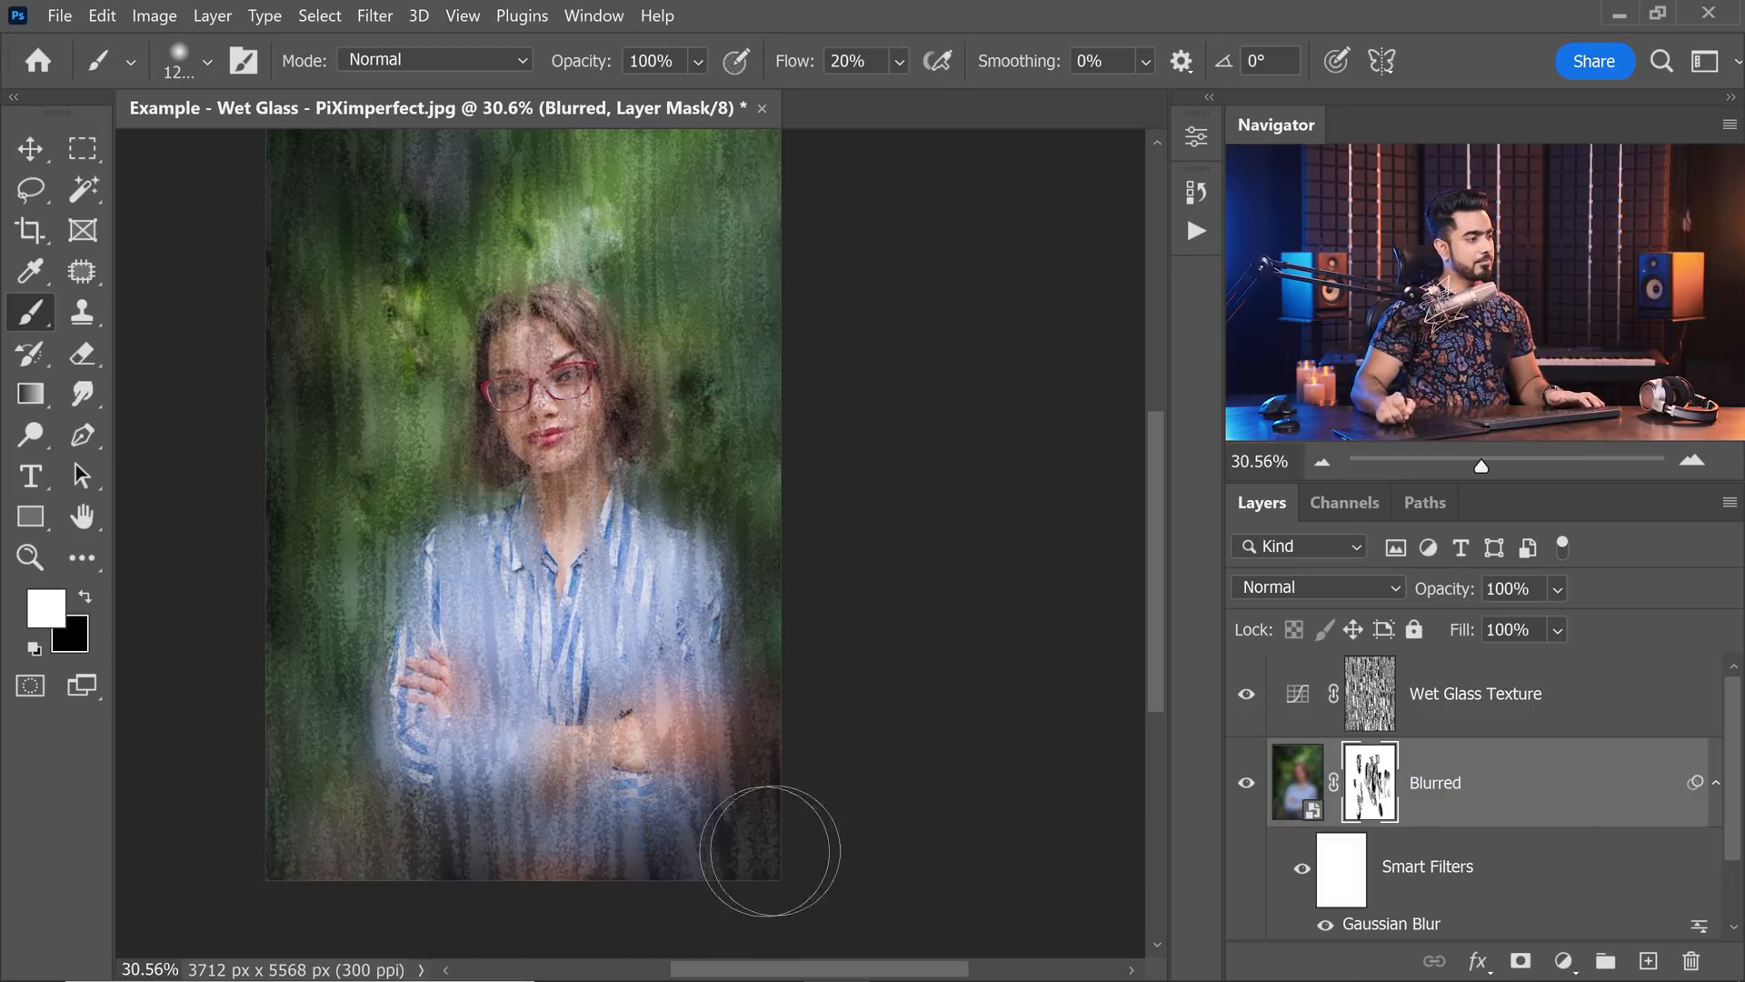
# Reduce the soft brush in stages to 500 and paint white on the Blurred mask above the head and around the outer hair.
pyautogui.moveTo(567, 347)
pyautogui.mouseDown()
pyautogui.moveTo(556, 423)
pyautogui.moveTo(716, 353)
pyautogui.moveTo(756, 356)
pyautogui.mouseUp()
pyautogui.press('[')
pyautogui.press('[')
pyautogui.press('[')
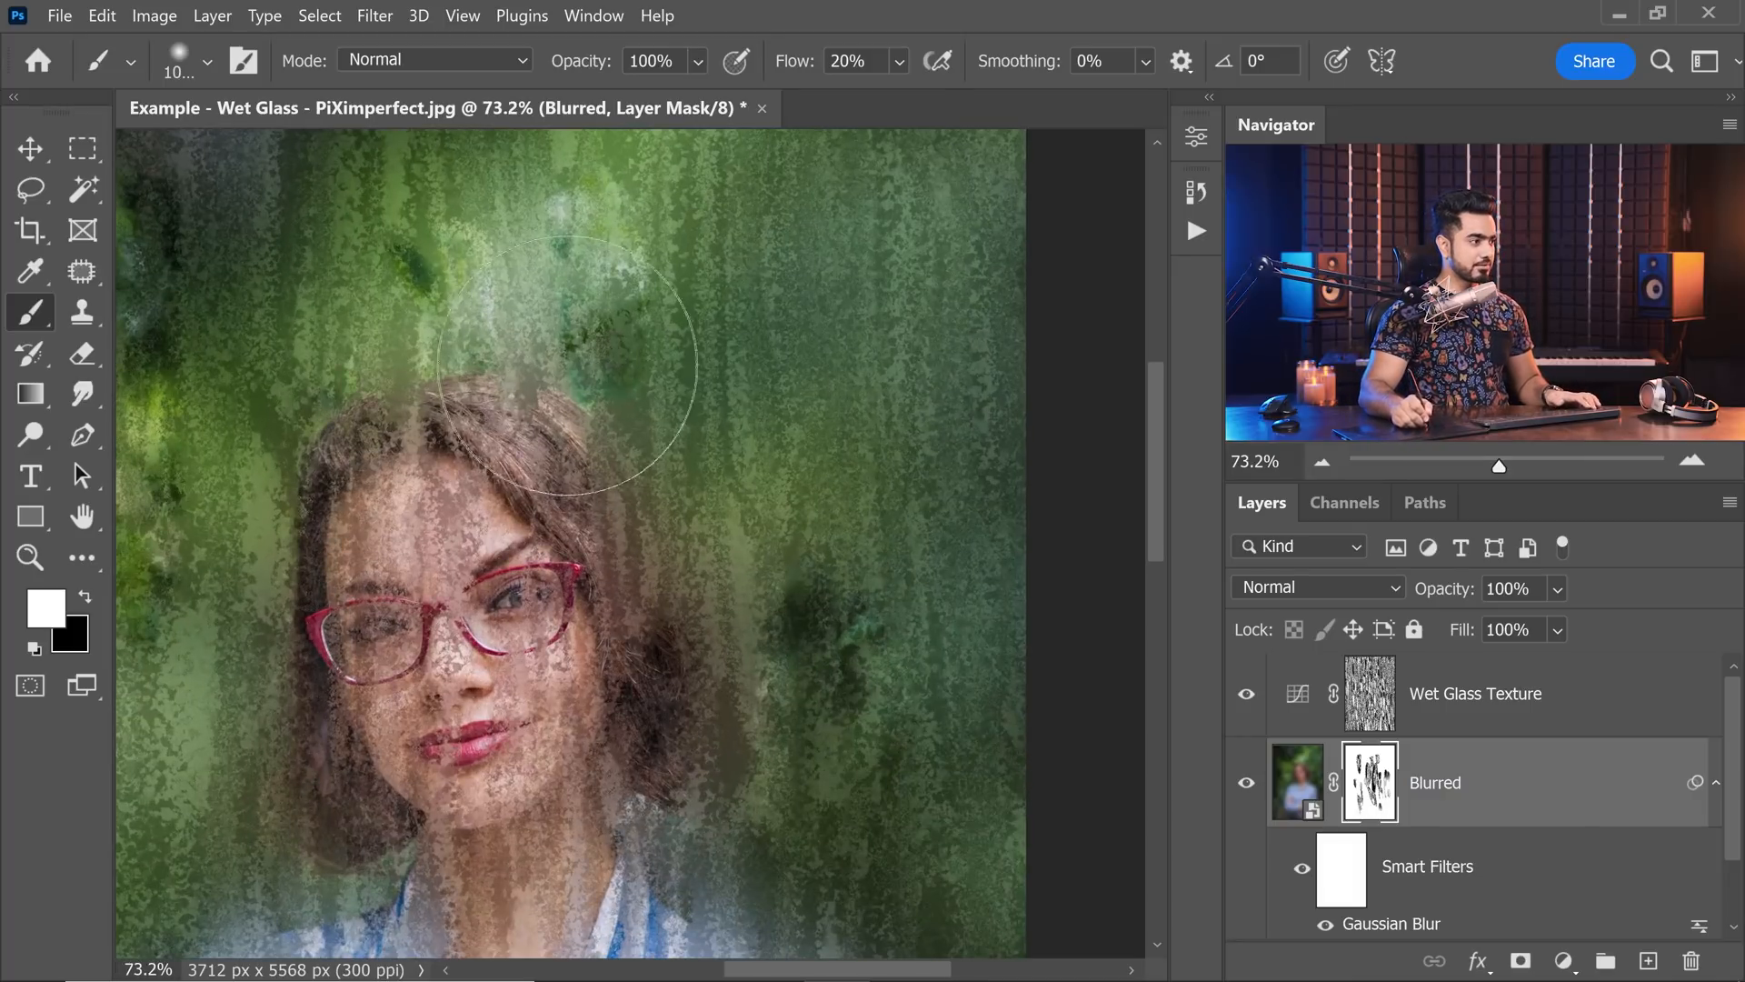
pyautogui.moveTo(587, 382); pyautogui.dragTo(554, 357)
pyautogui.press('[')
pyautogui.press('[')
pyautogui.press('[')
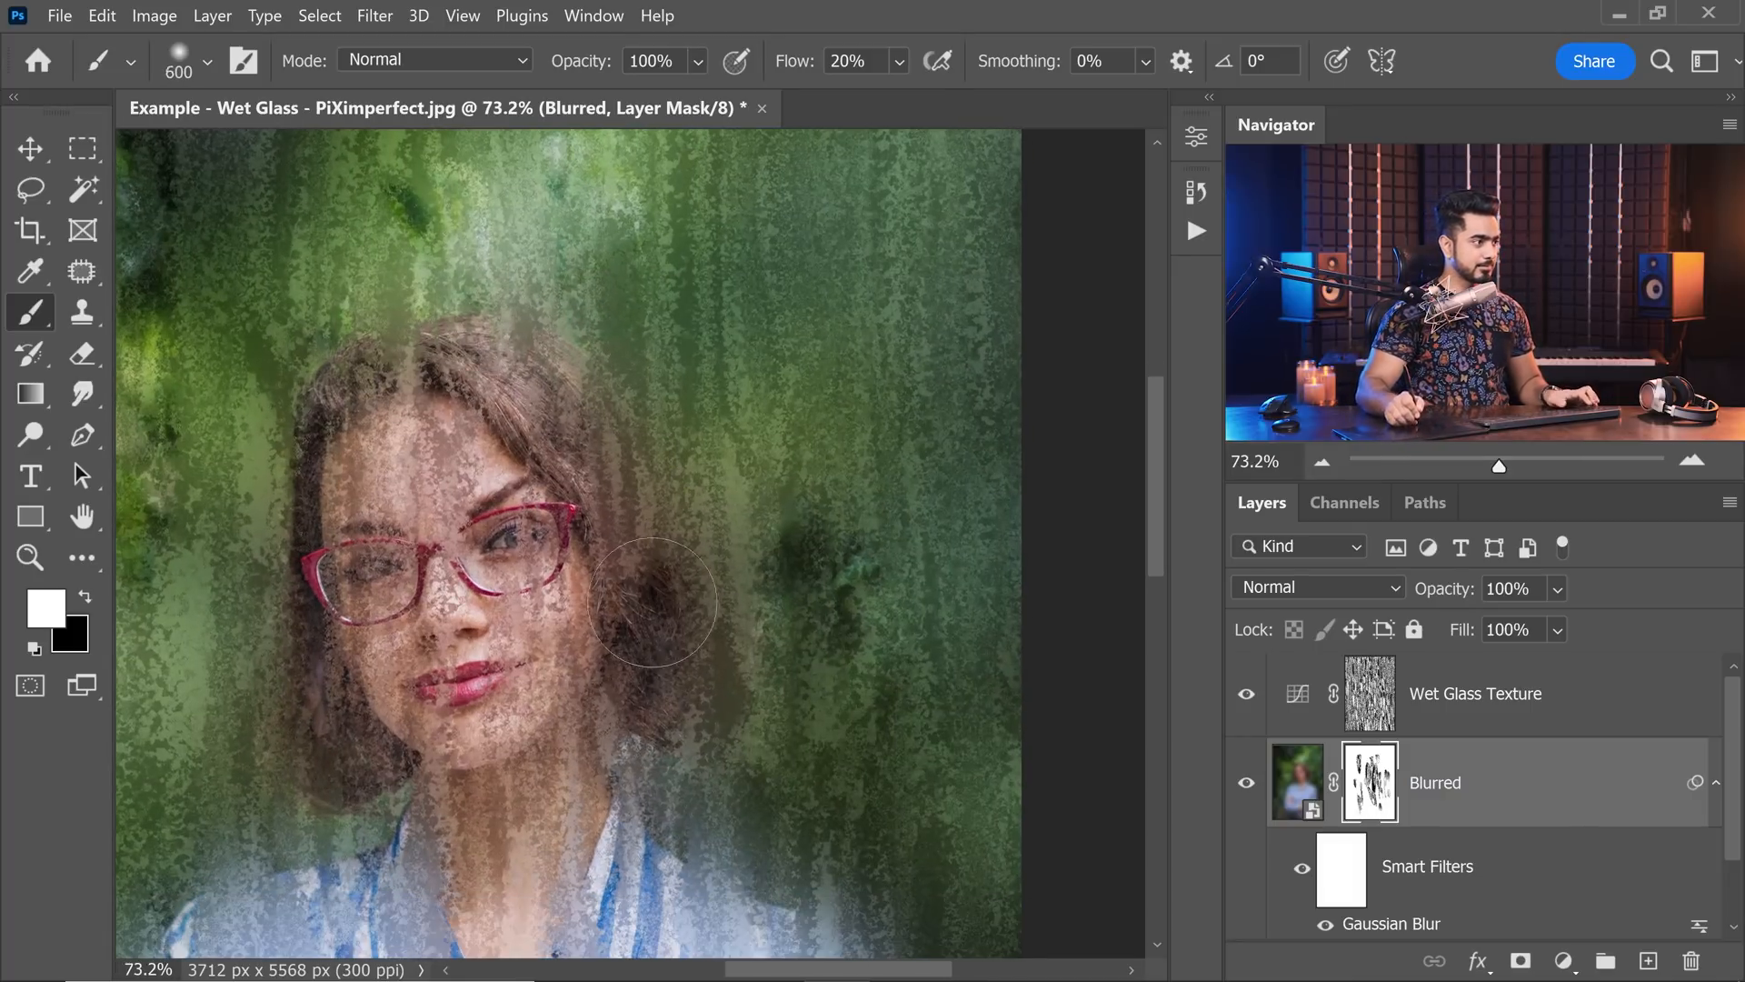
pyautogui.moveTo(224, 713); pyautogui.dragTo(419, 581)
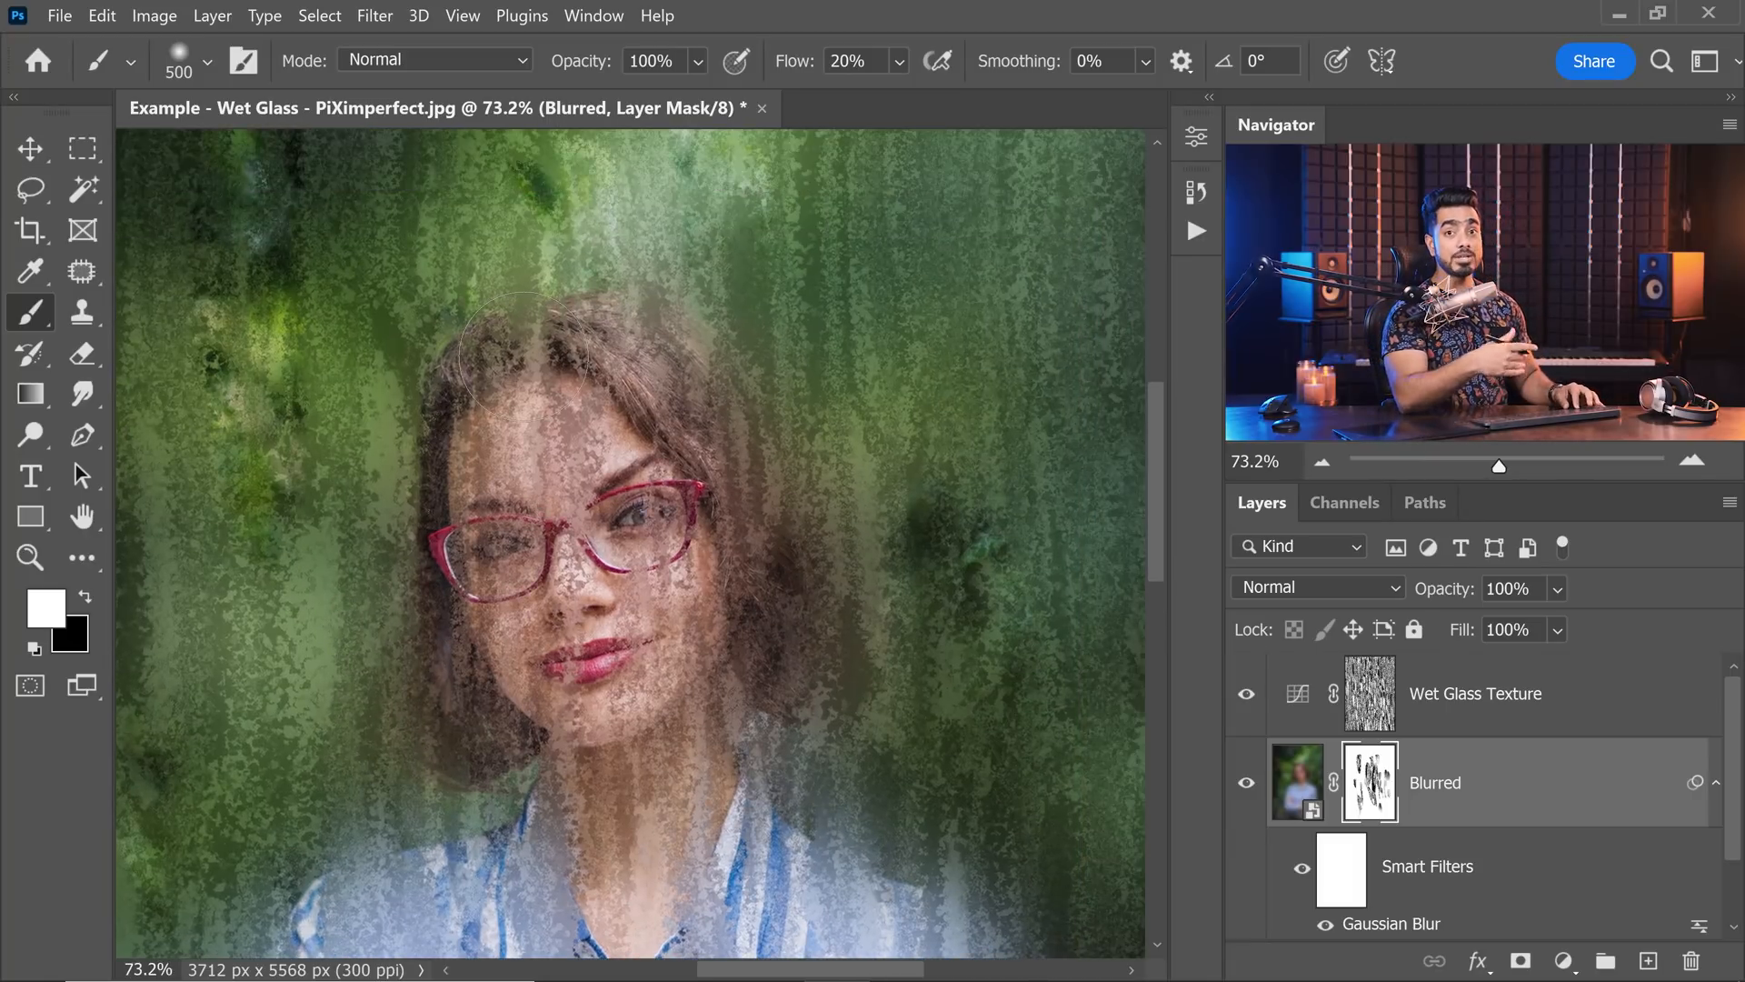
# Paint black on the Blurred mask over the eyes, nose and lips, lowering the brush flow to 10%.
pyautogui.press('x')
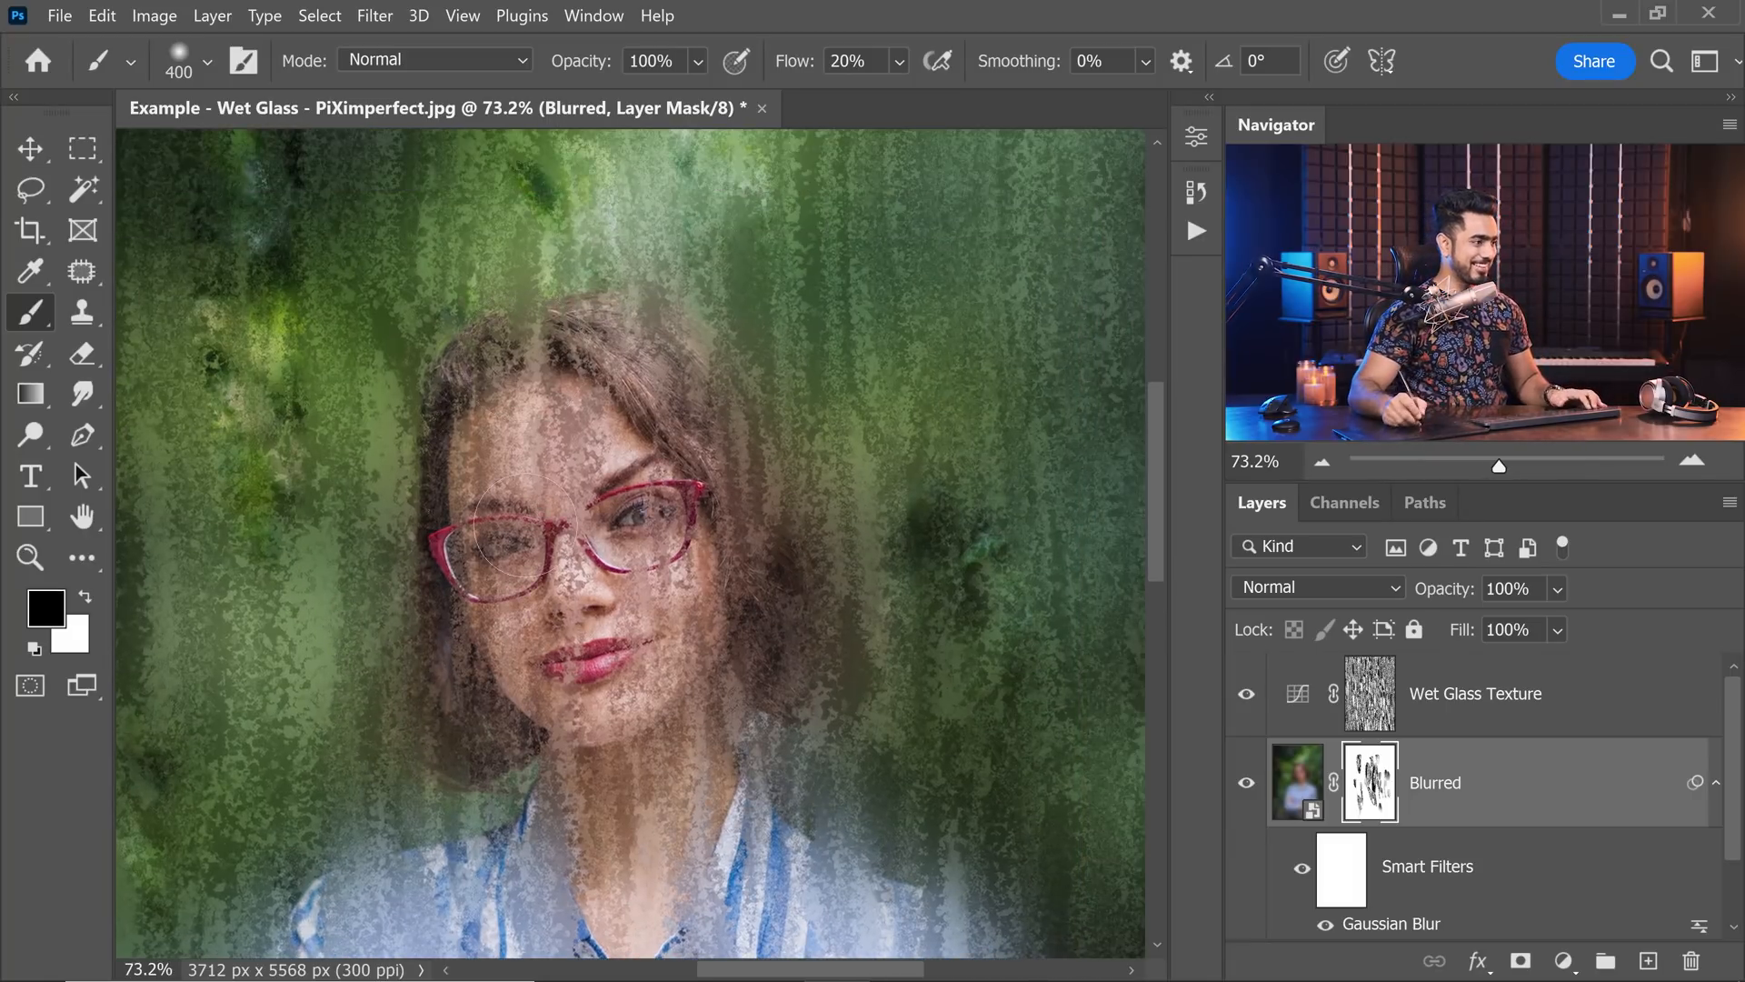
pyautogui.moveTo(524, 525); pyautogui.dragTo(532, 600)
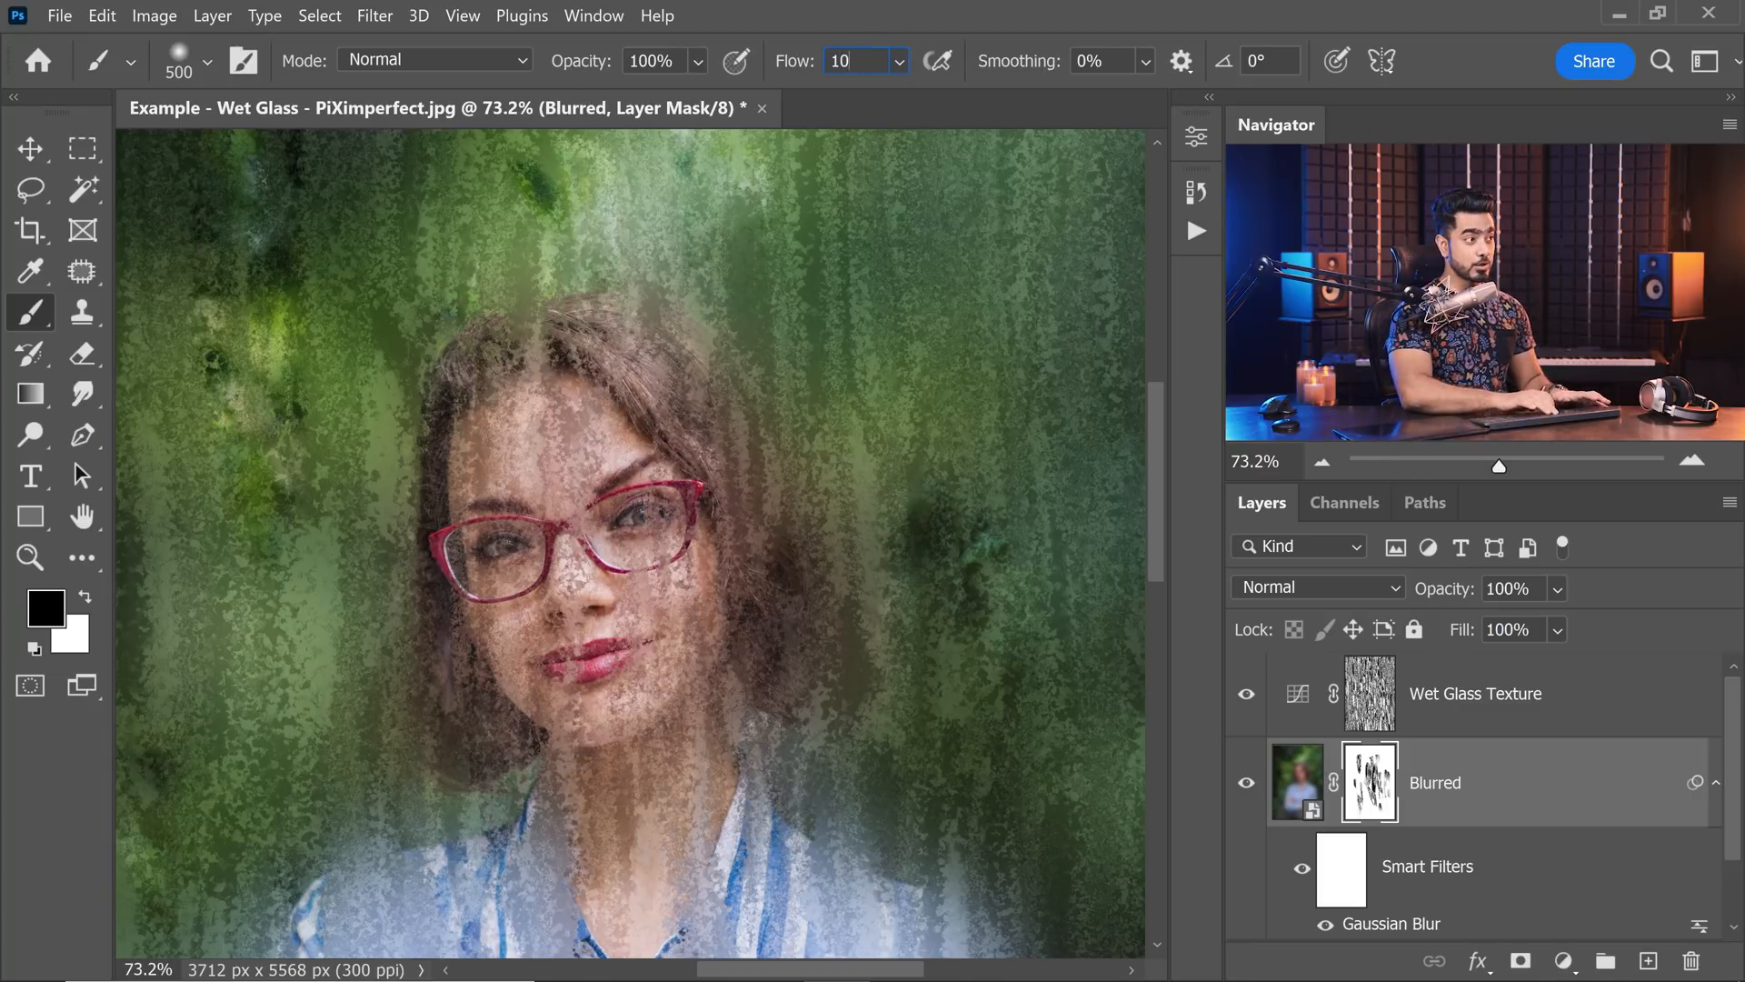
pyautogui.moveTo(570, 670); pyautogui.dragTo(551, 553)
pyautogui.moveTo(725, 431); pyautogui.dragTo(633, 391)
pyautogui.press('[')
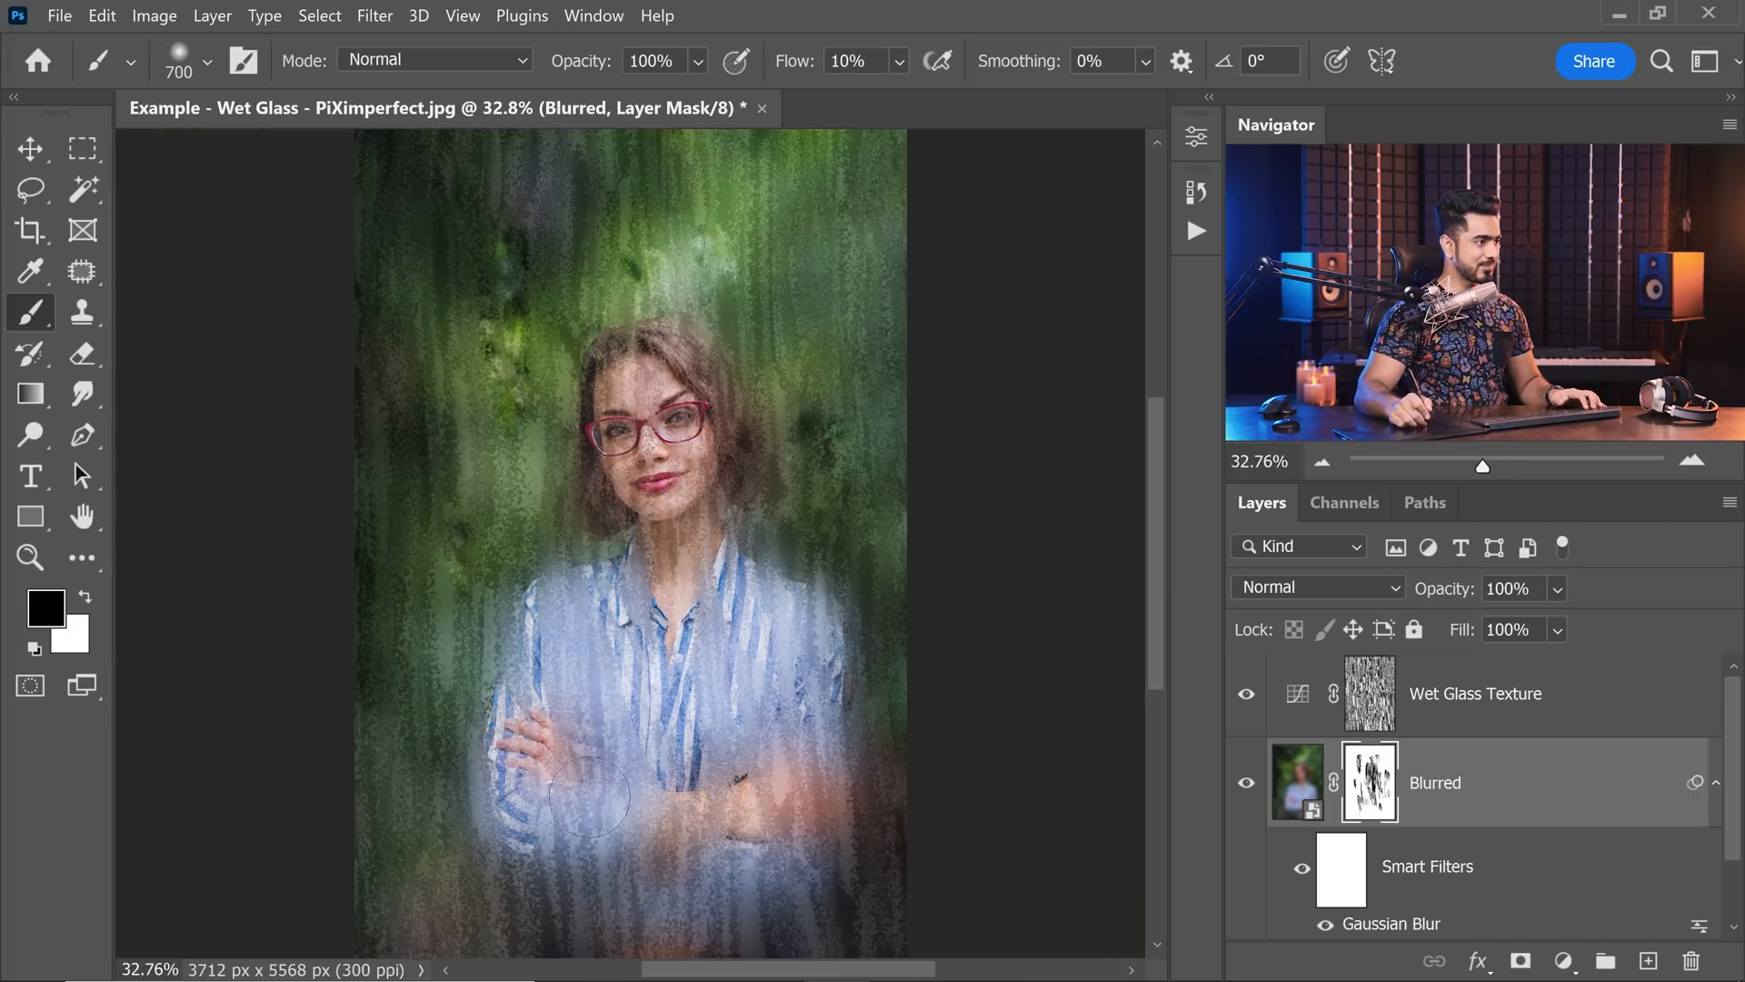
# Enlarge the soft brush and paint black on the Blurred mask over parts of the background foliage and the forearms.
pyautogui.press(']')
pyautogui.press(']')
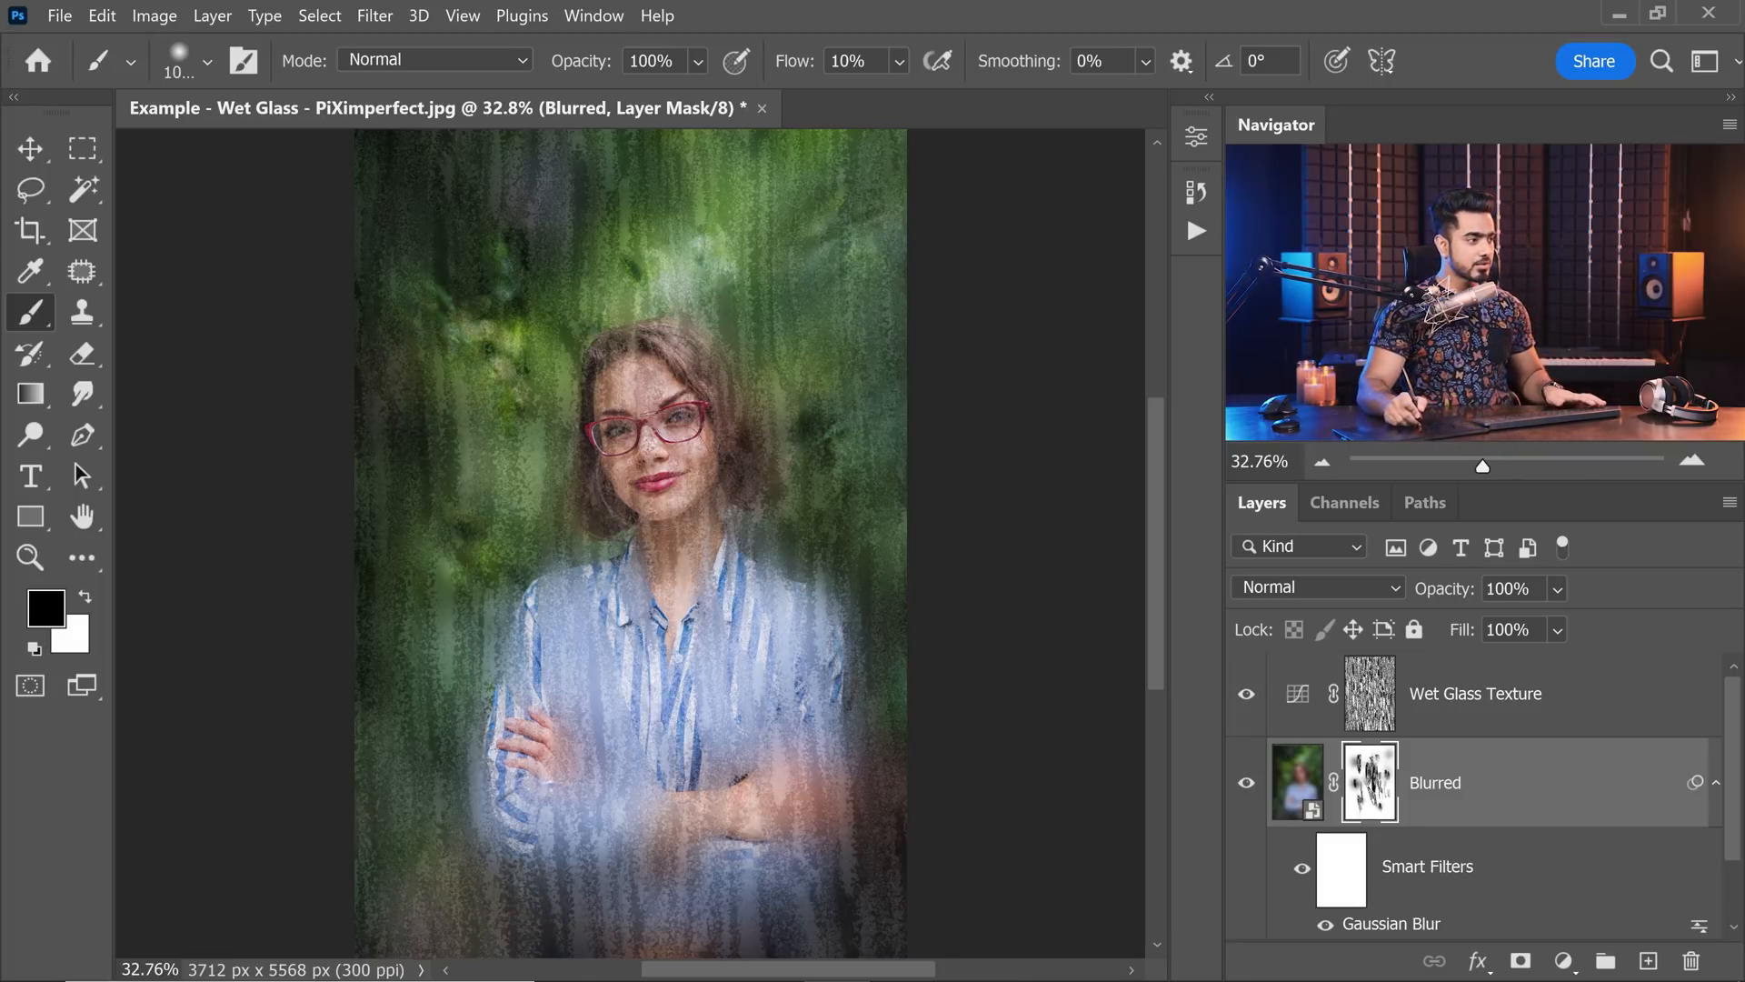
pyautogui.moveTo(666, 461); pyautogui.dragTo(756, 462)
pyautogui.moveTo(658, 403); pyautogui.dragTo(659, 510)
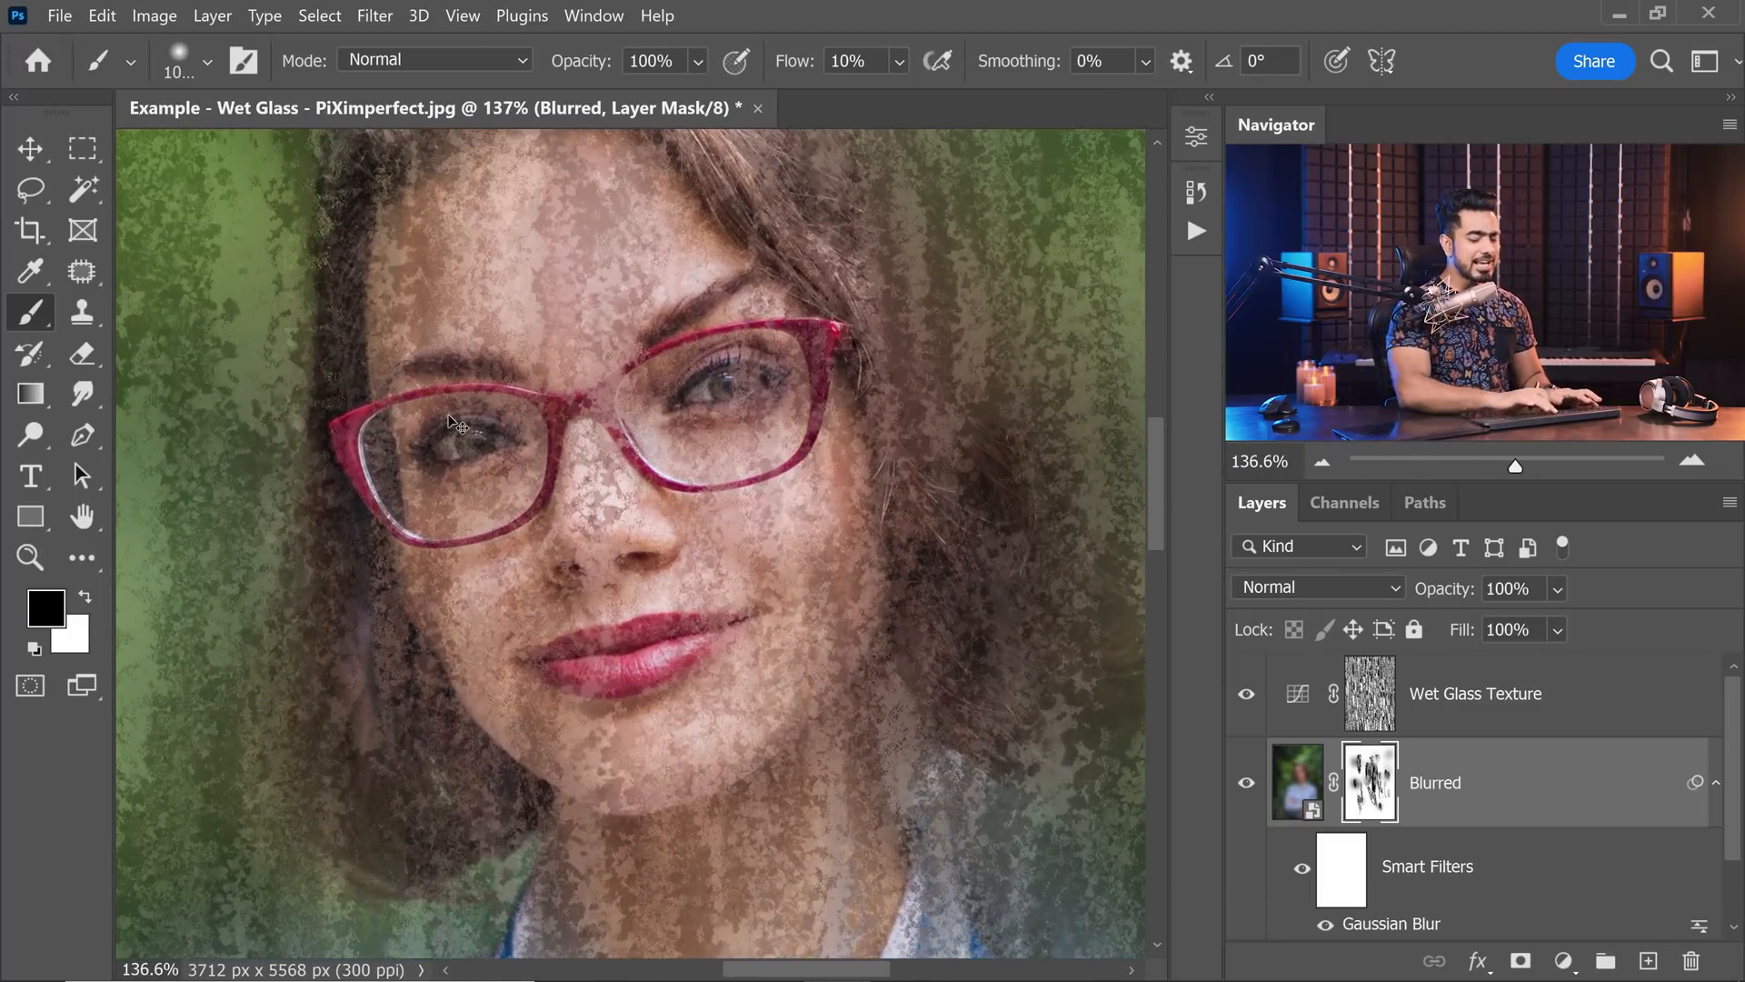
pyautogui.hotkey('ctrl', '0')
# Duplicate the Background layer and rename the copy Slight Blur.
pyautogui.scroll(-2, 1736, 859)
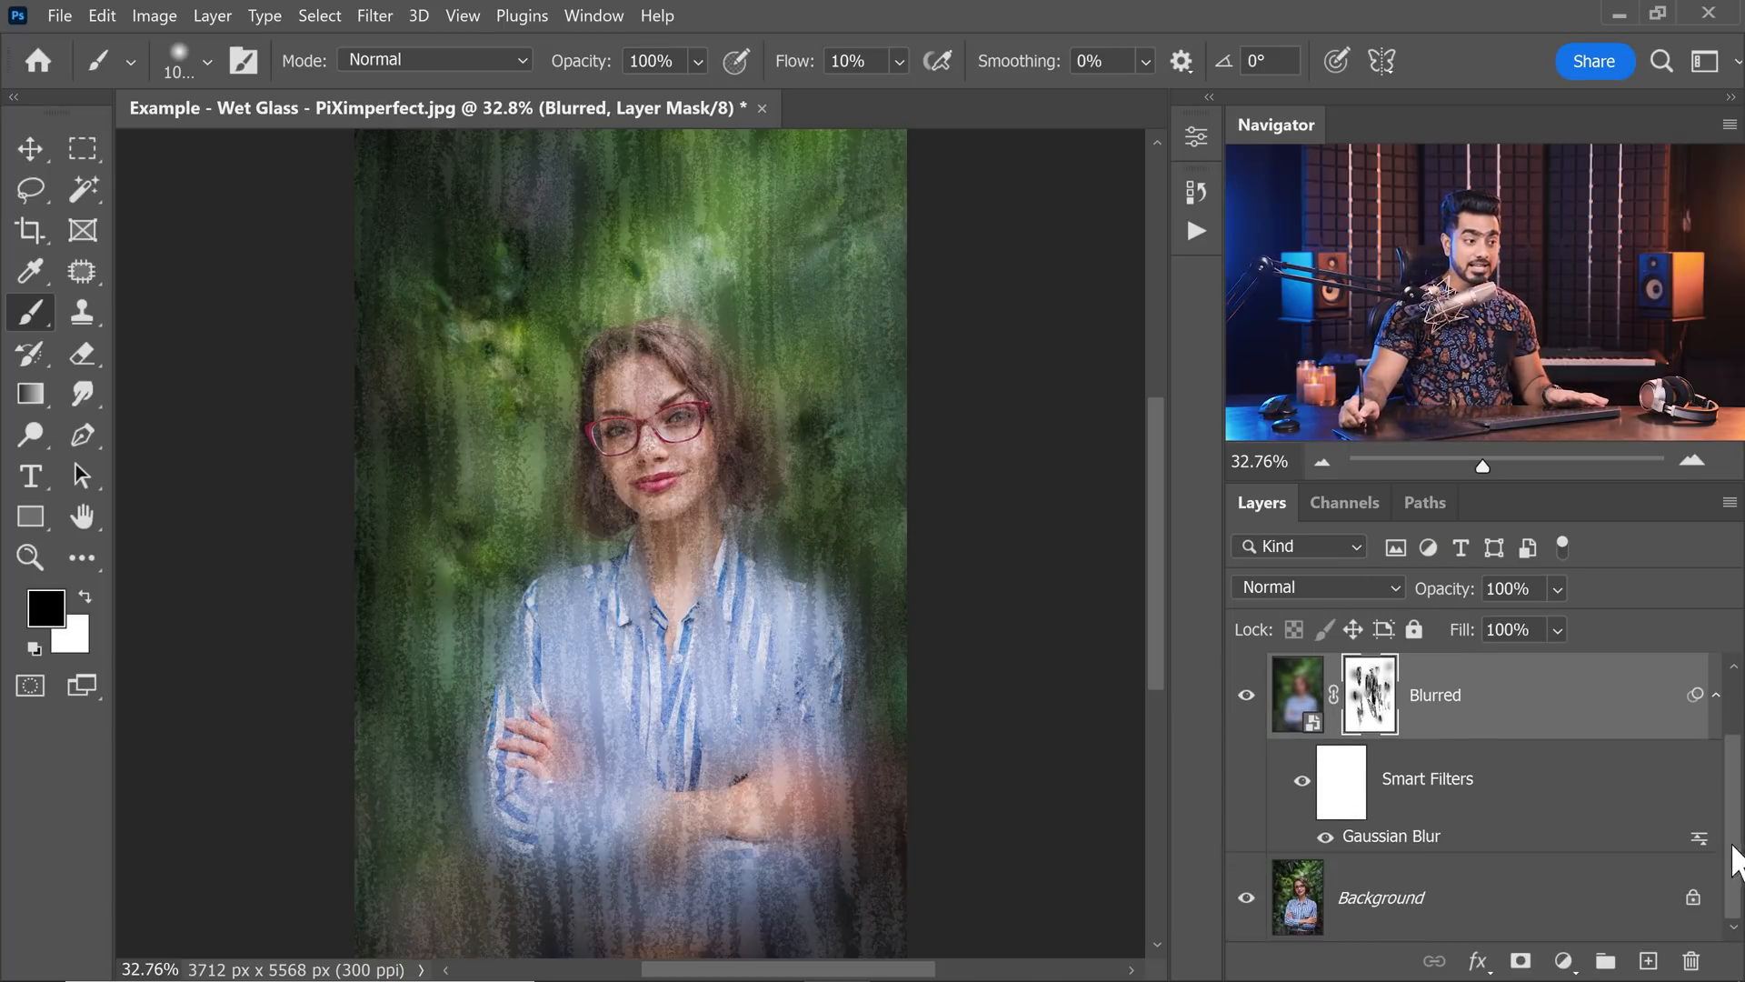
pyautogui.click(1535, 903)
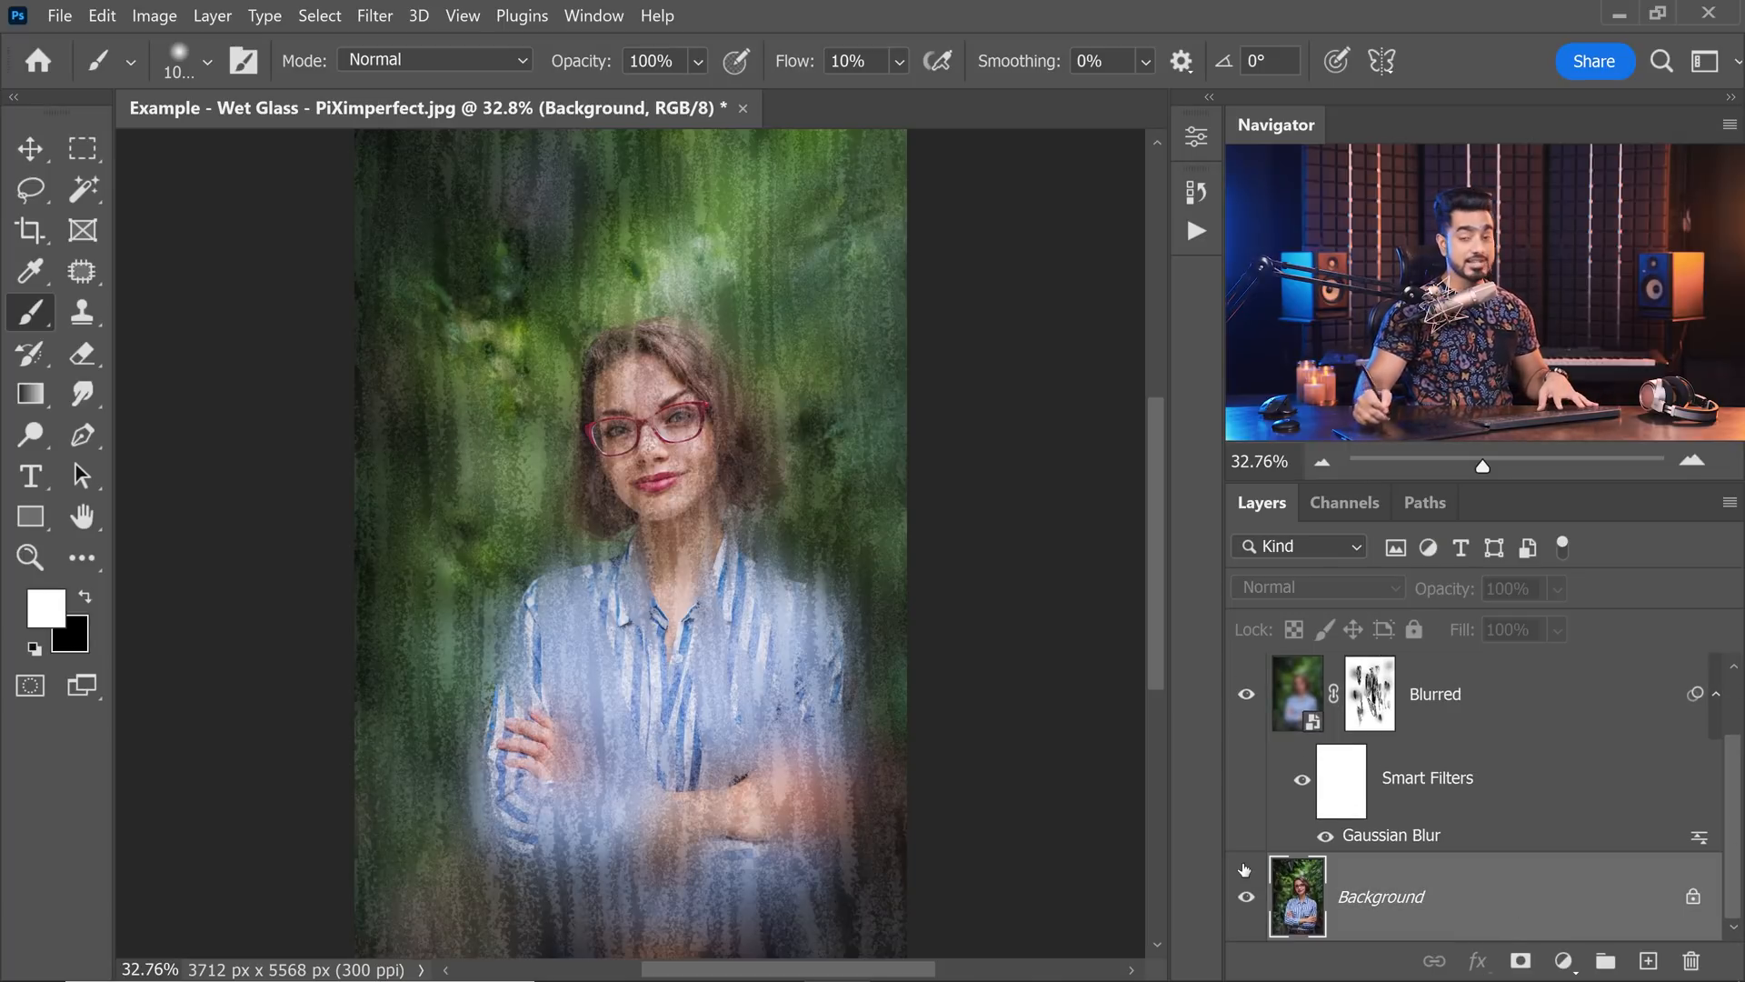
pyautogui.hotkey('ctrl', 'j')
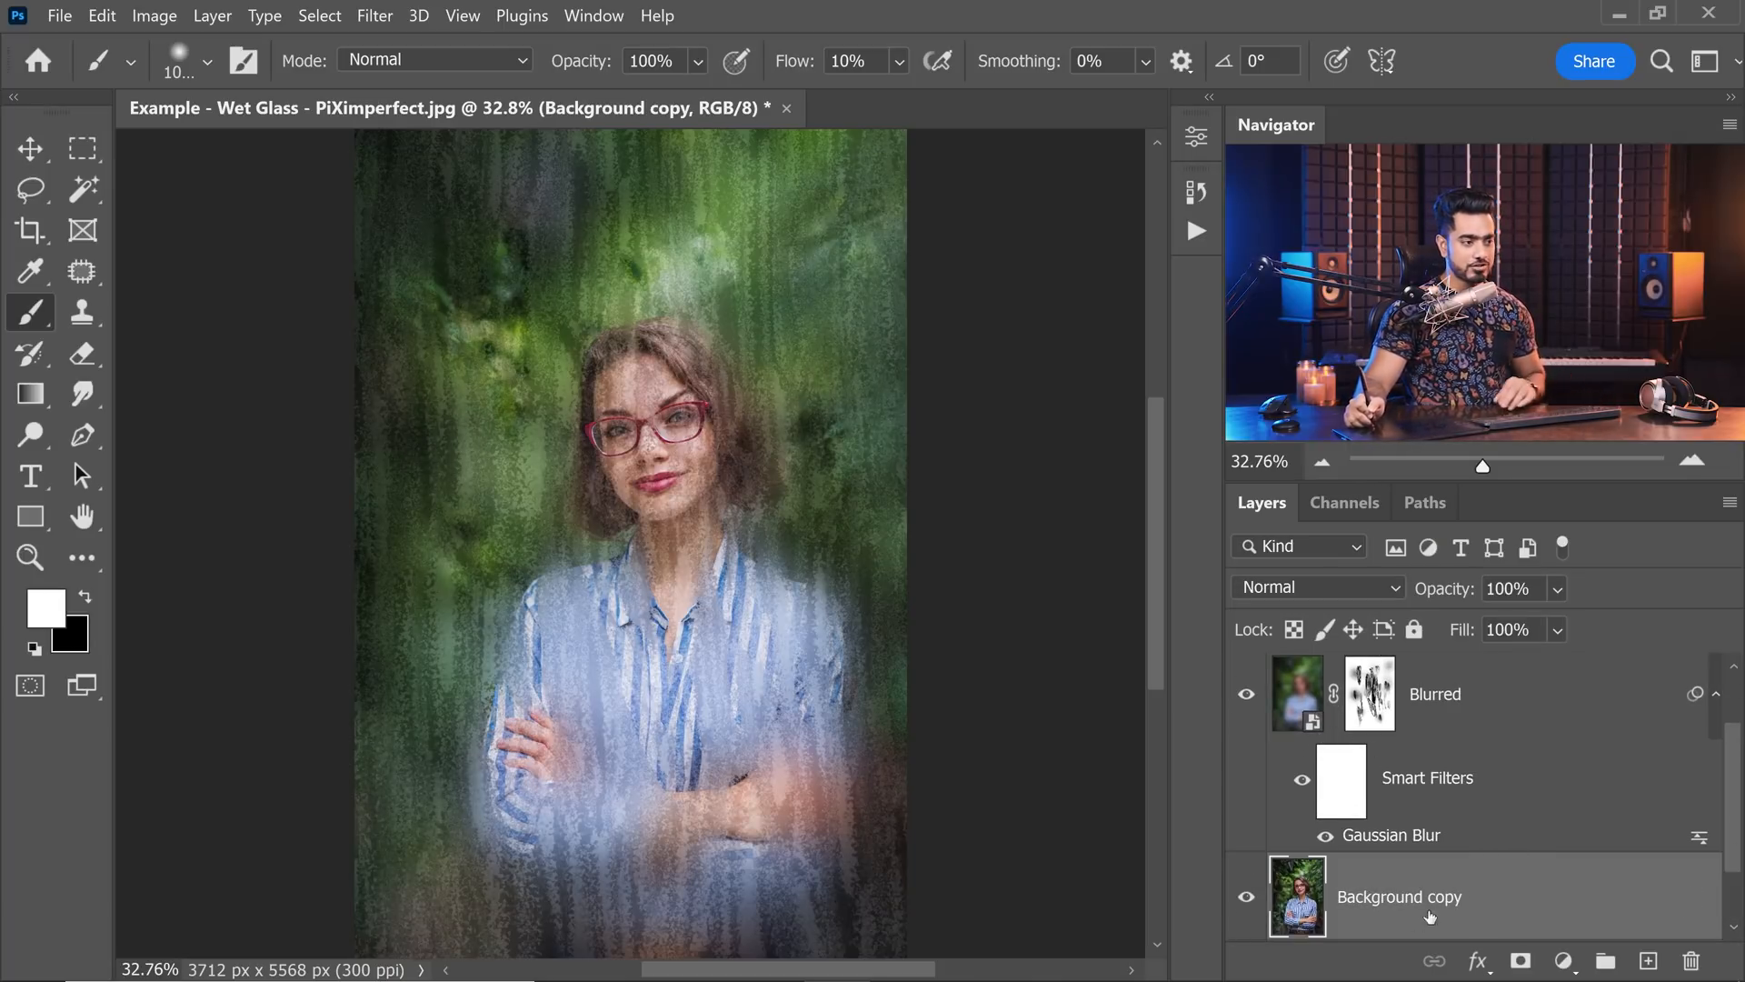
pyautogui.doubleClick(1414, 900)
pyautogui.write('Slig')
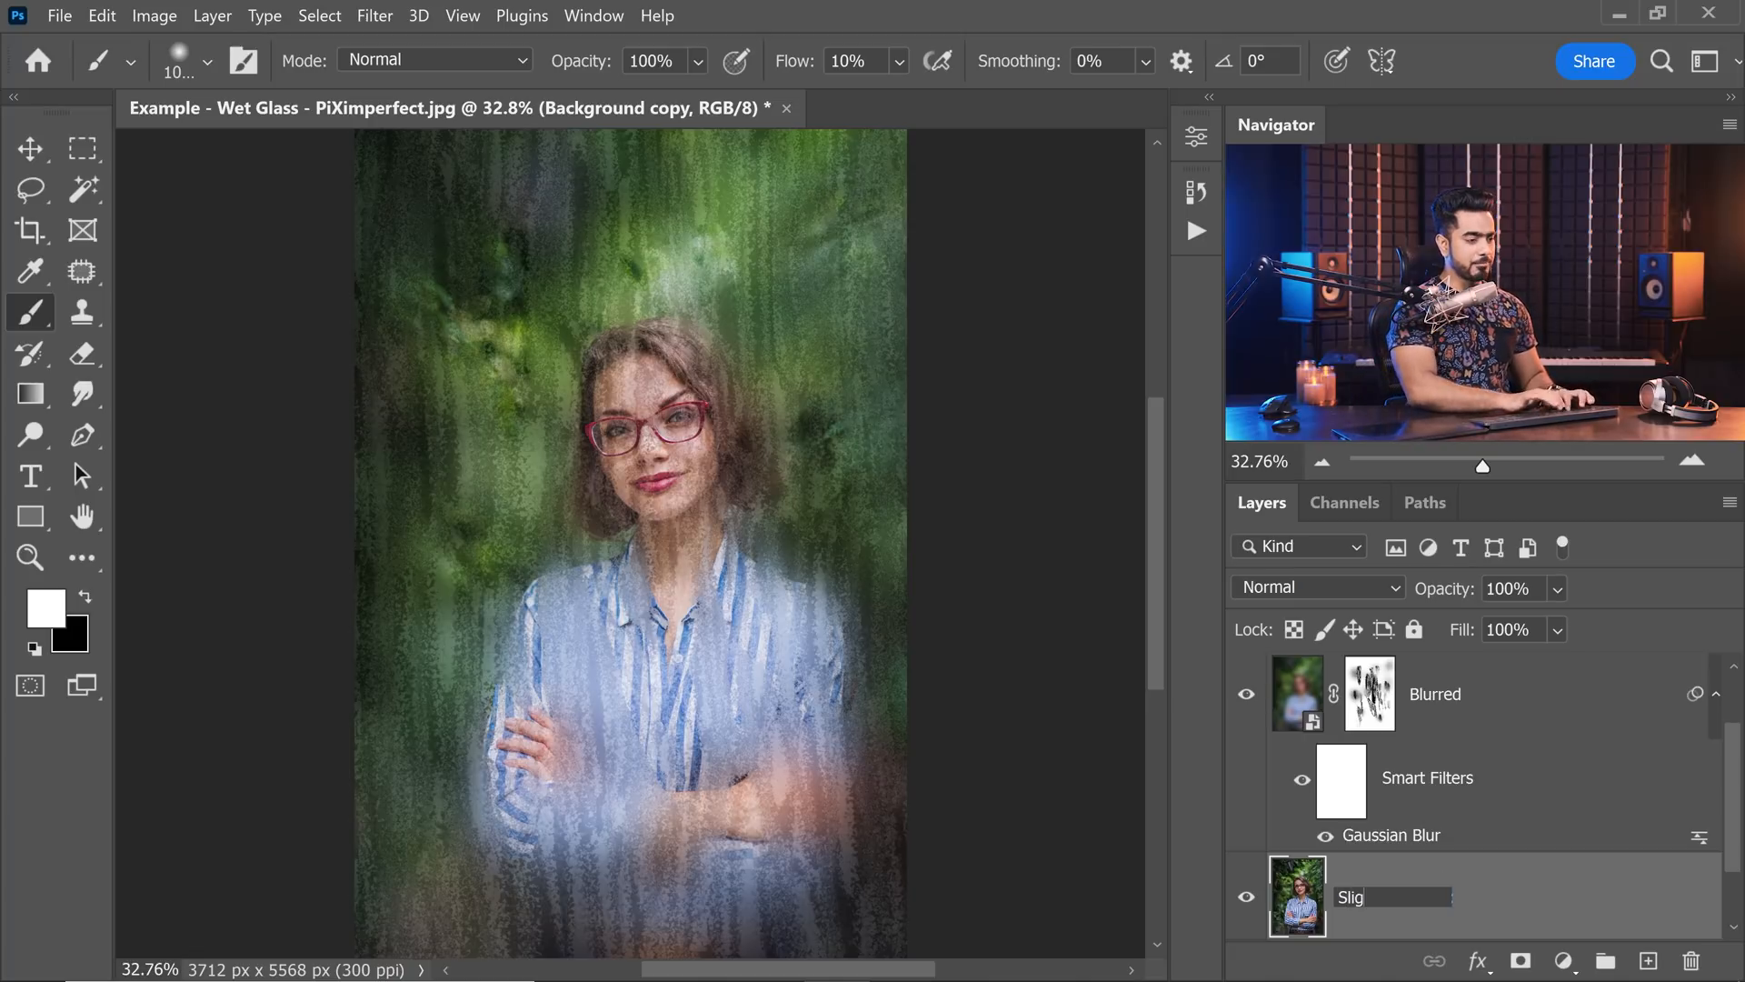
pyautogui.write('ht Blur')
pyautogui.press('Return')
# Convert the Slight Blur layer for smart filters.
pyautogui.click(374, 15)
pyautogui.click(436, 62)
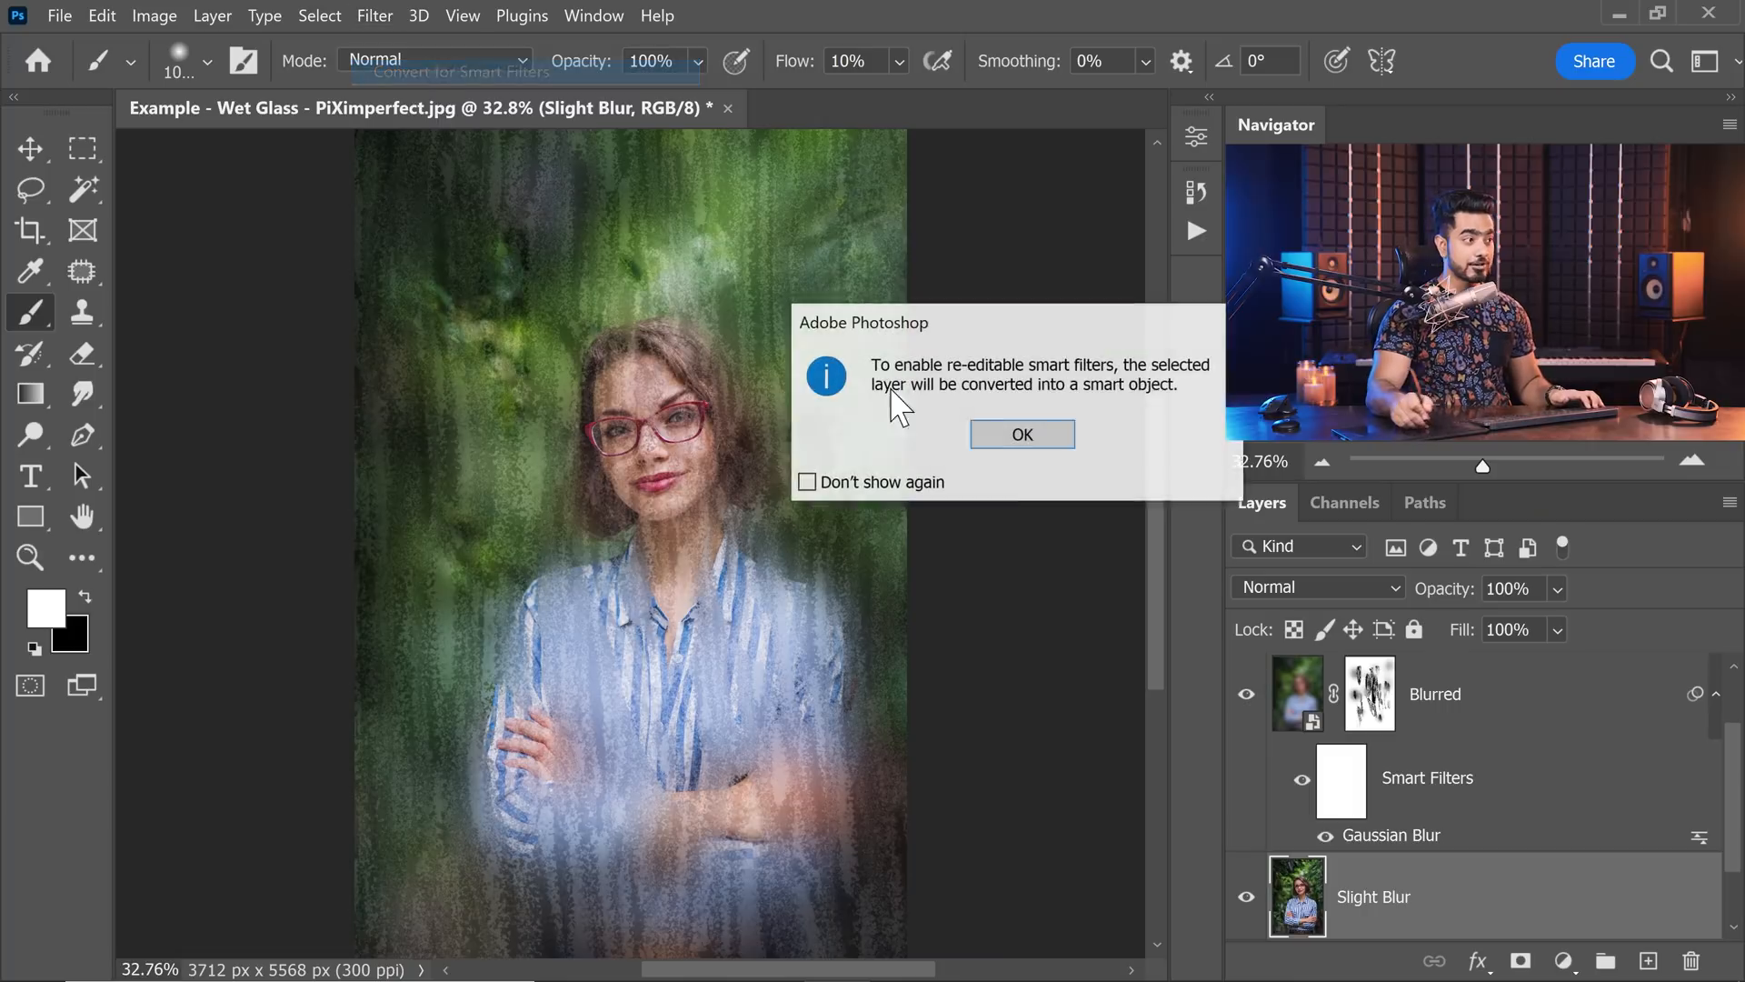
pyautogui.click(1036, 435)
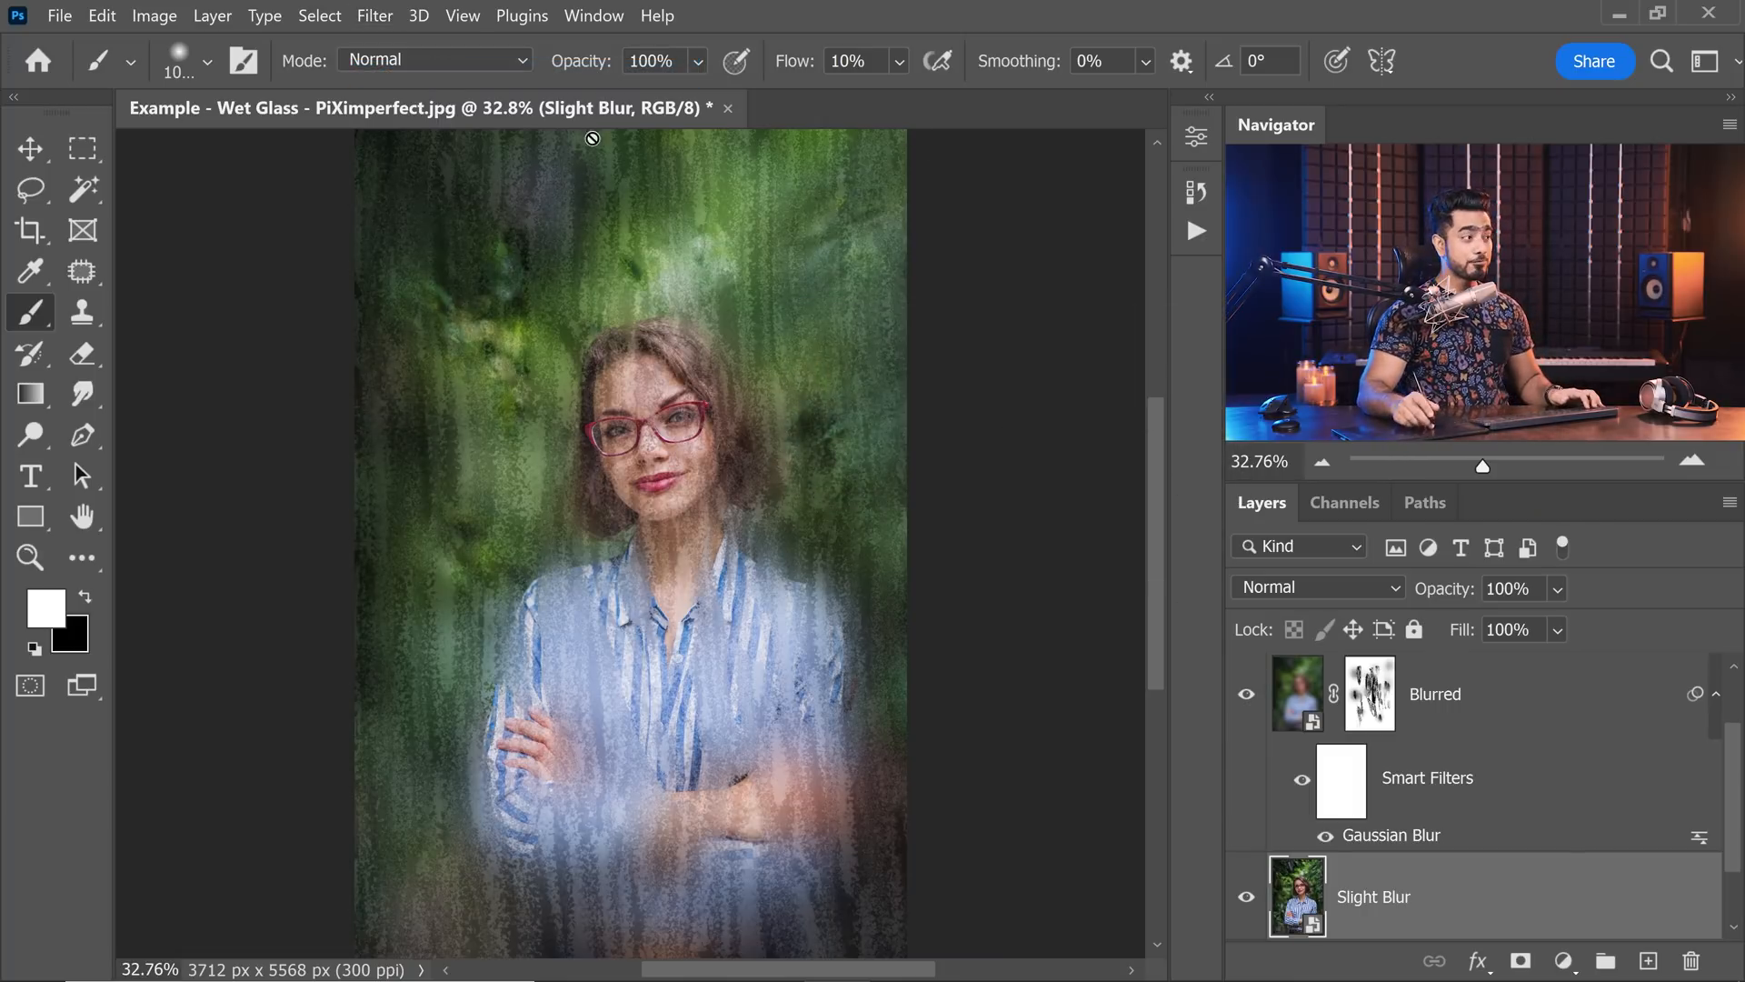
# Start a Field Blur on the Slight Blur layer, move its first pin onto the eye at the photo's right and lower its blur.
pyautogui.click(374, 16)
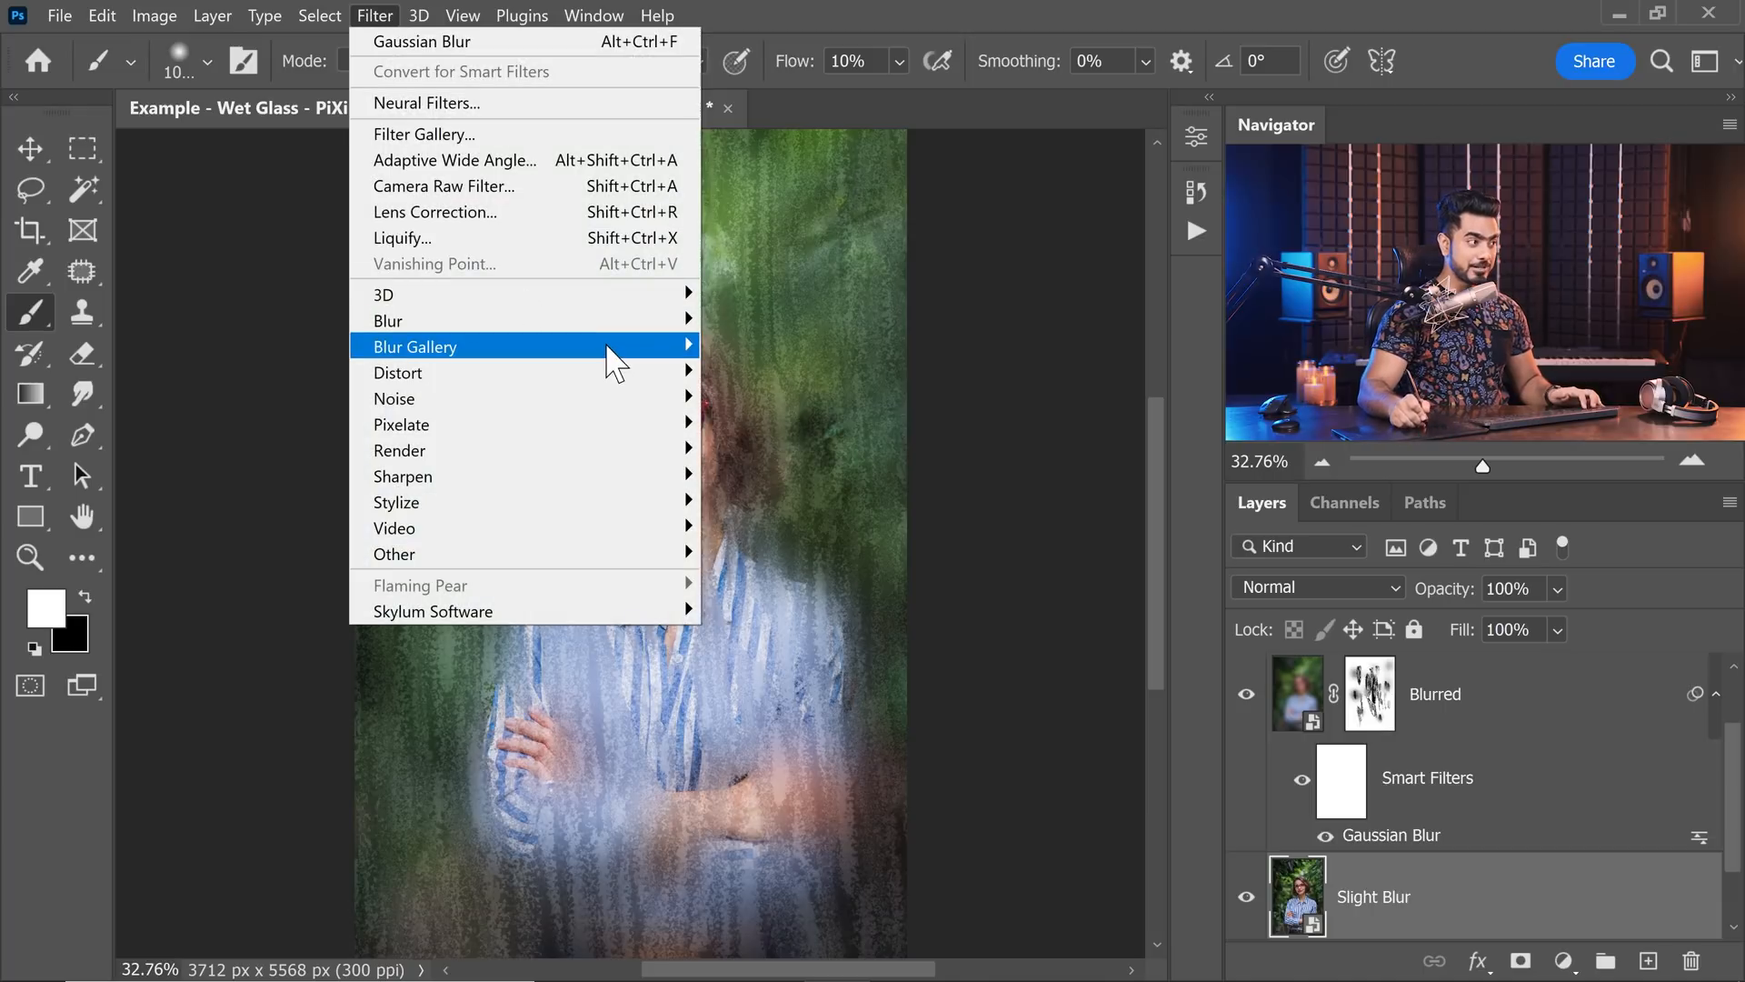
pyautogui.moveTo(612, 348)
pyautogui.click(762, 348)
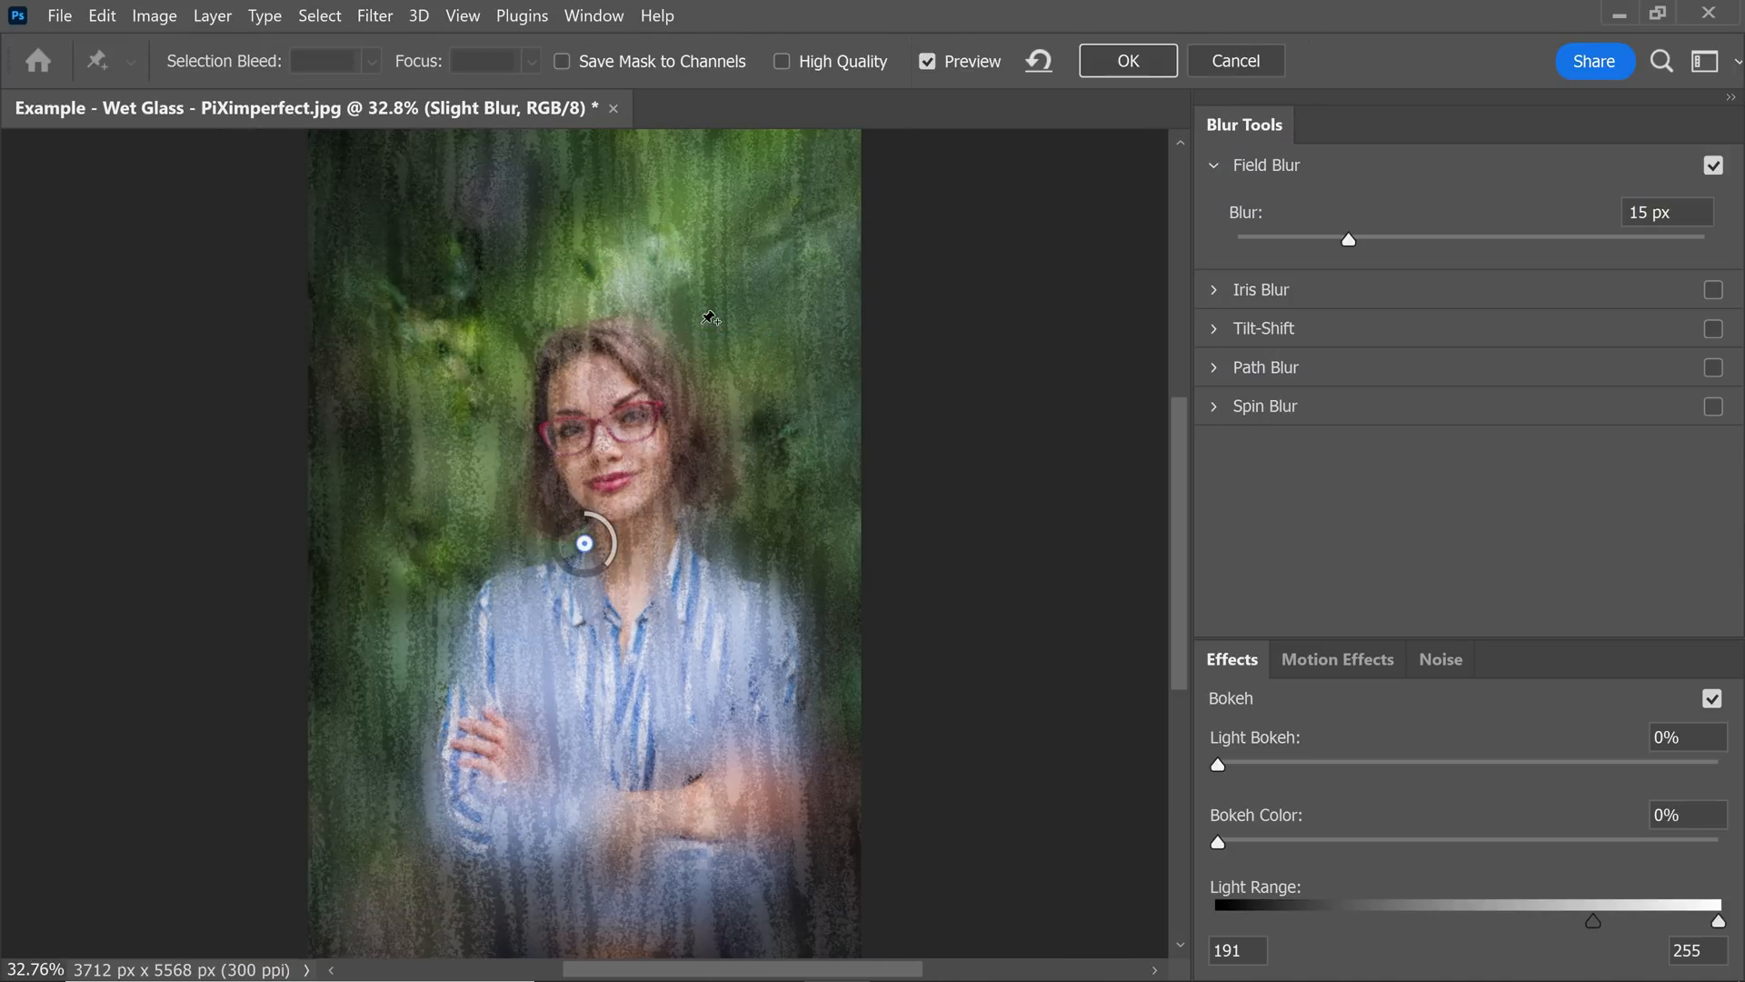
pyautogui.scroll(5, 711, 318)
pyautogui.moveTo(456, 807); pyautogui.dragTo(650, 289)
pyautogui.moveTo(1315, 249); pyautogui.dragTo(1254, 238)
# Add a Field Blur pin on the other eye at 2 px and one on the nose at 3 px.
pyautogui.click(406, 344)
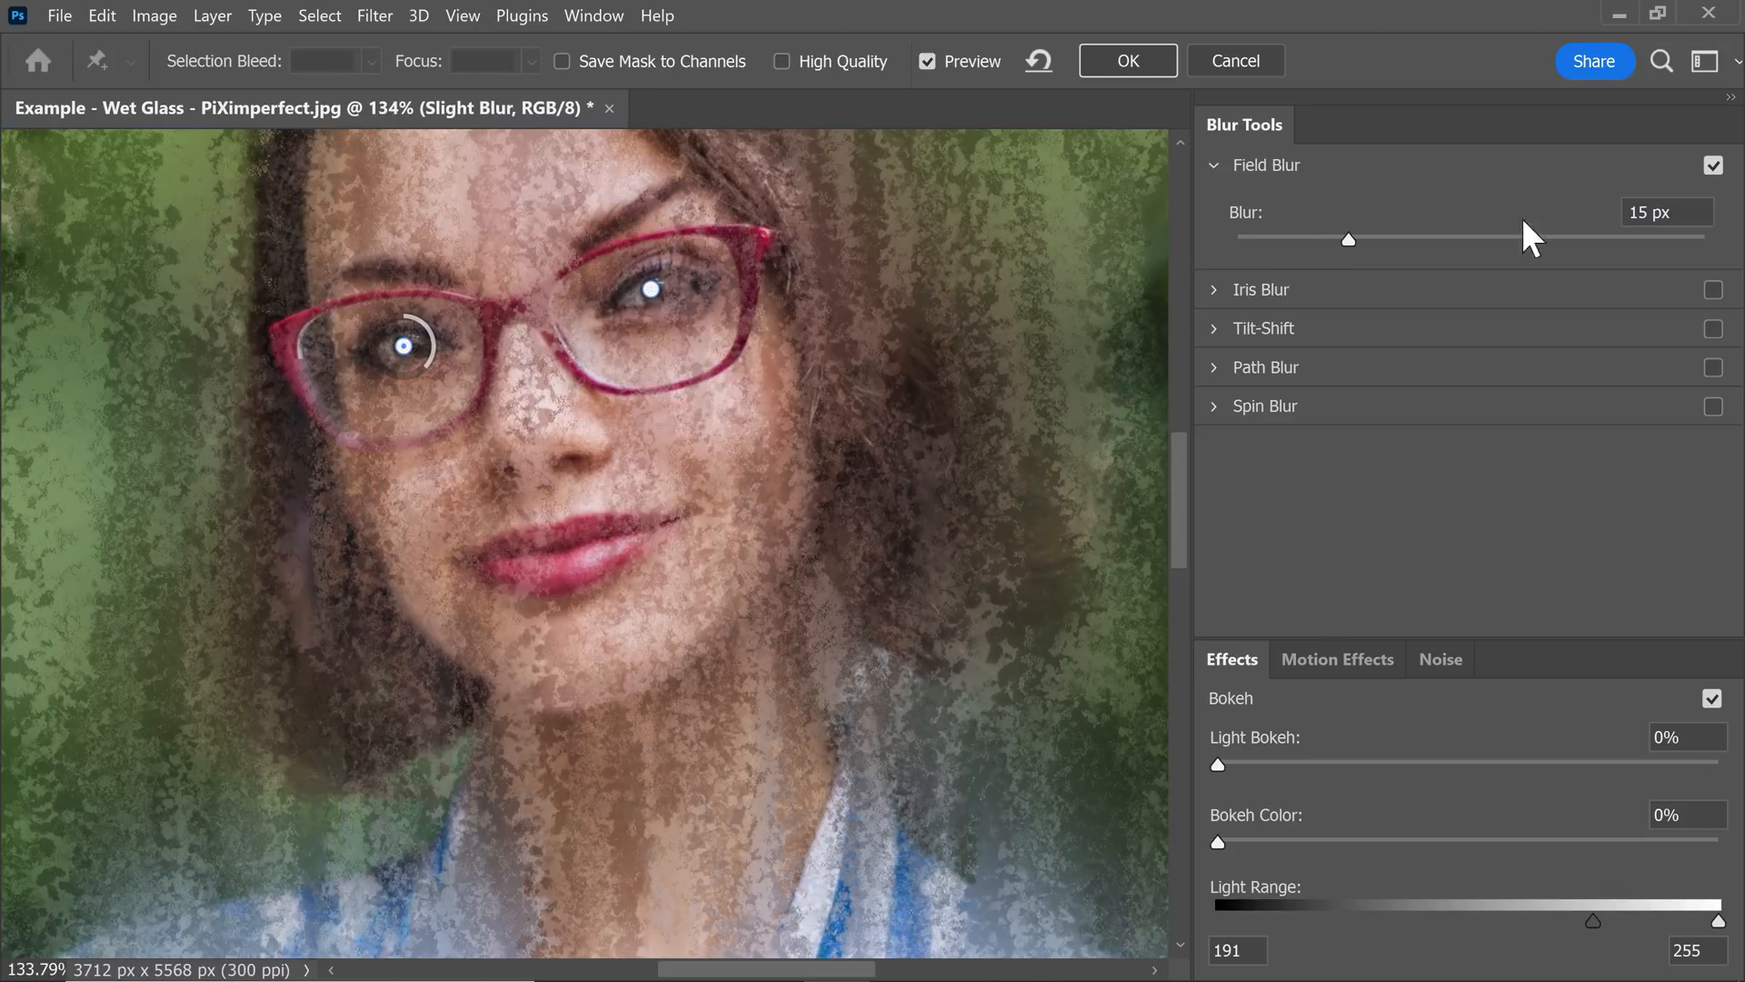
pyautogui.click(1665, 211)
pyautogui.write('2')
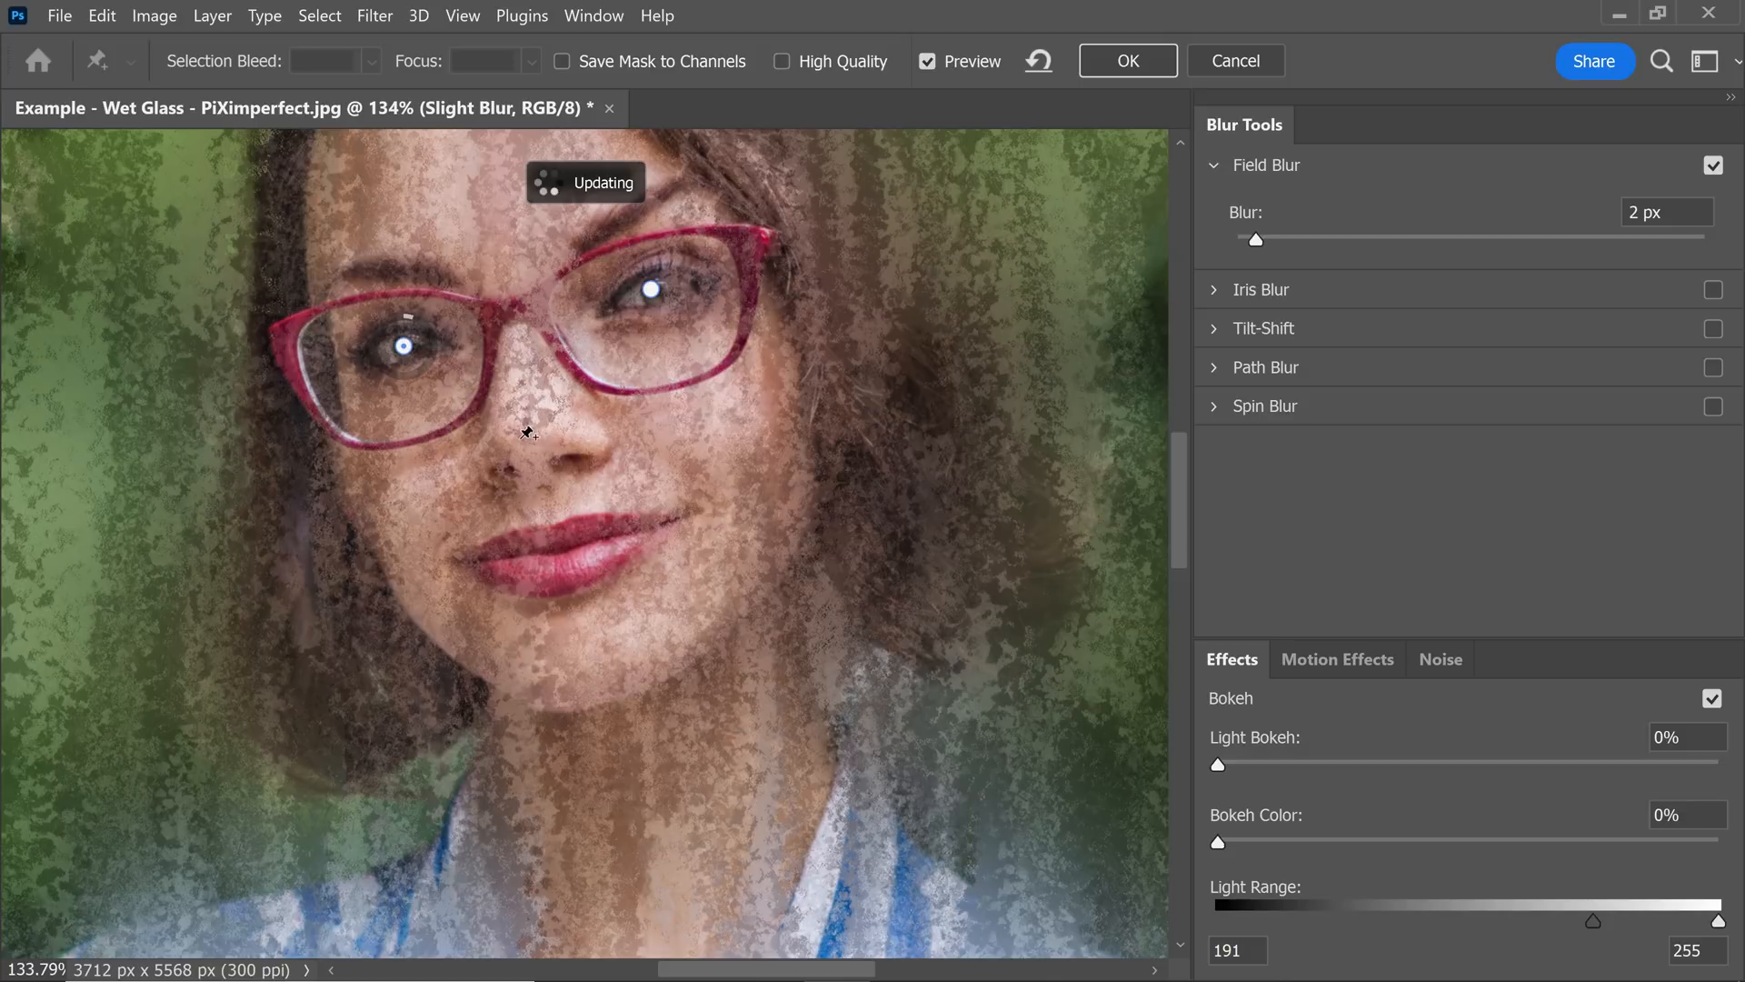
pyautogui.click(520, 437)
pyautogui.moveTo(1349, 236); pyautogui.dragTo(1266, 238)
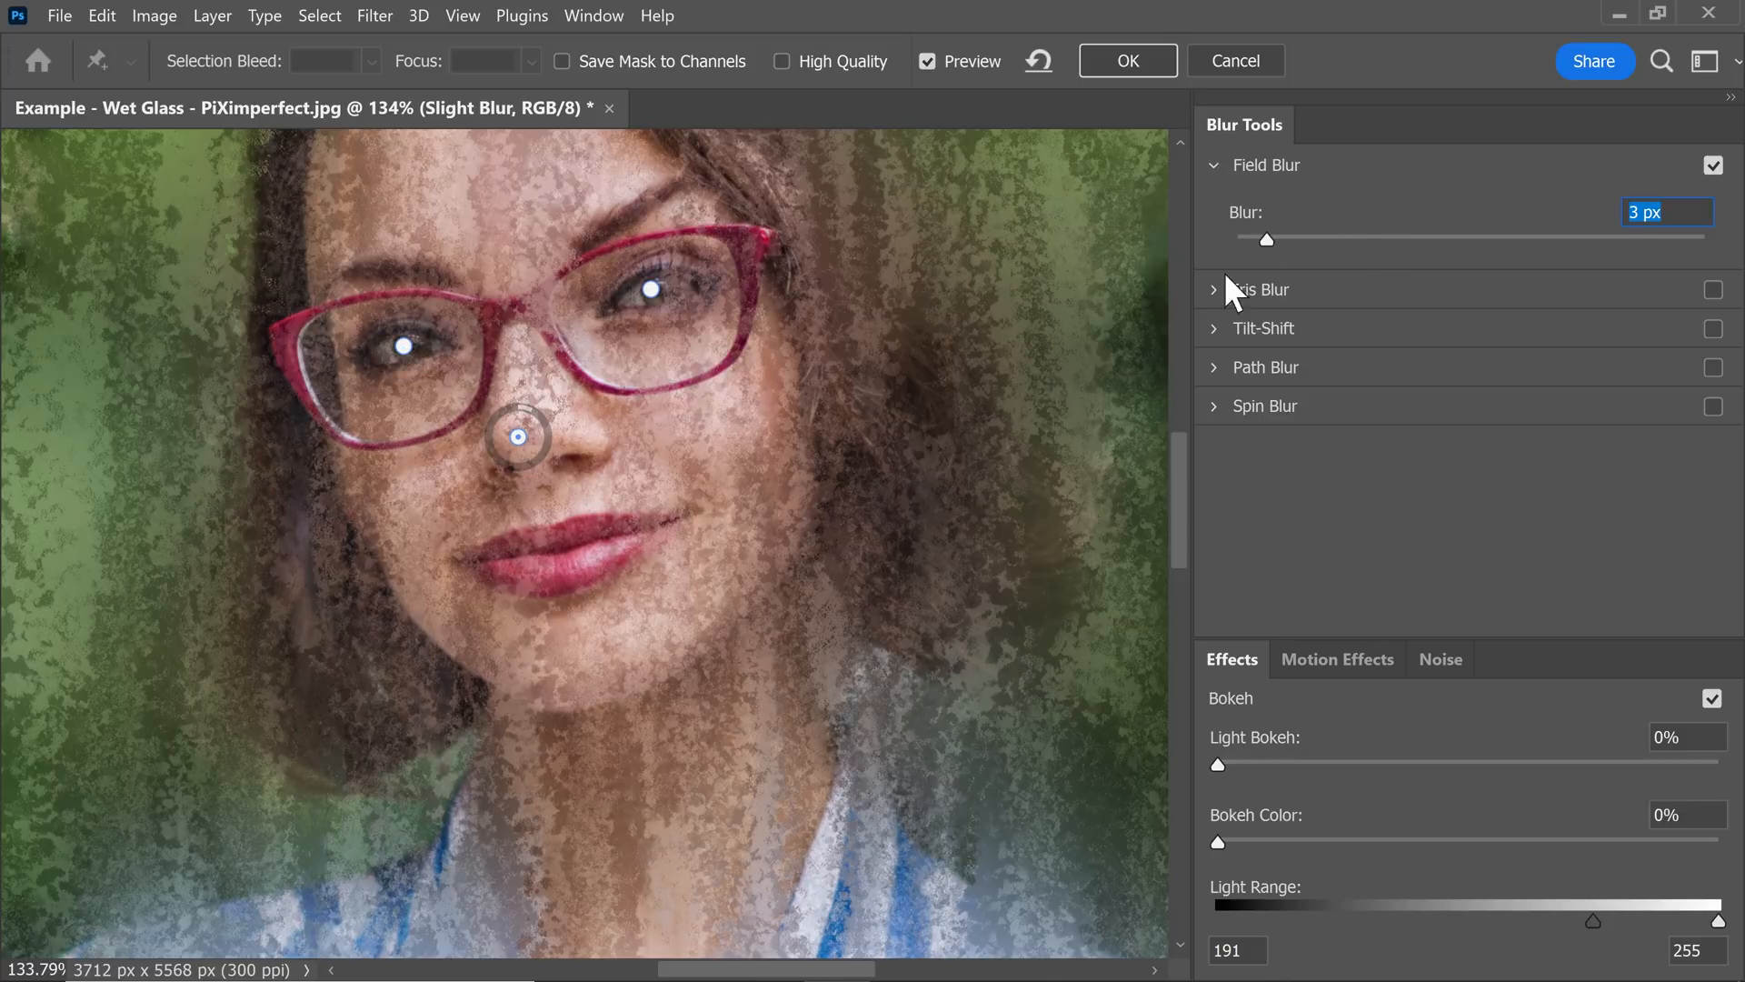
# Add a Field Blur pin at the mouth, set its blur to 2 px and position it on the lips.
pyautogui.click(572, 602)
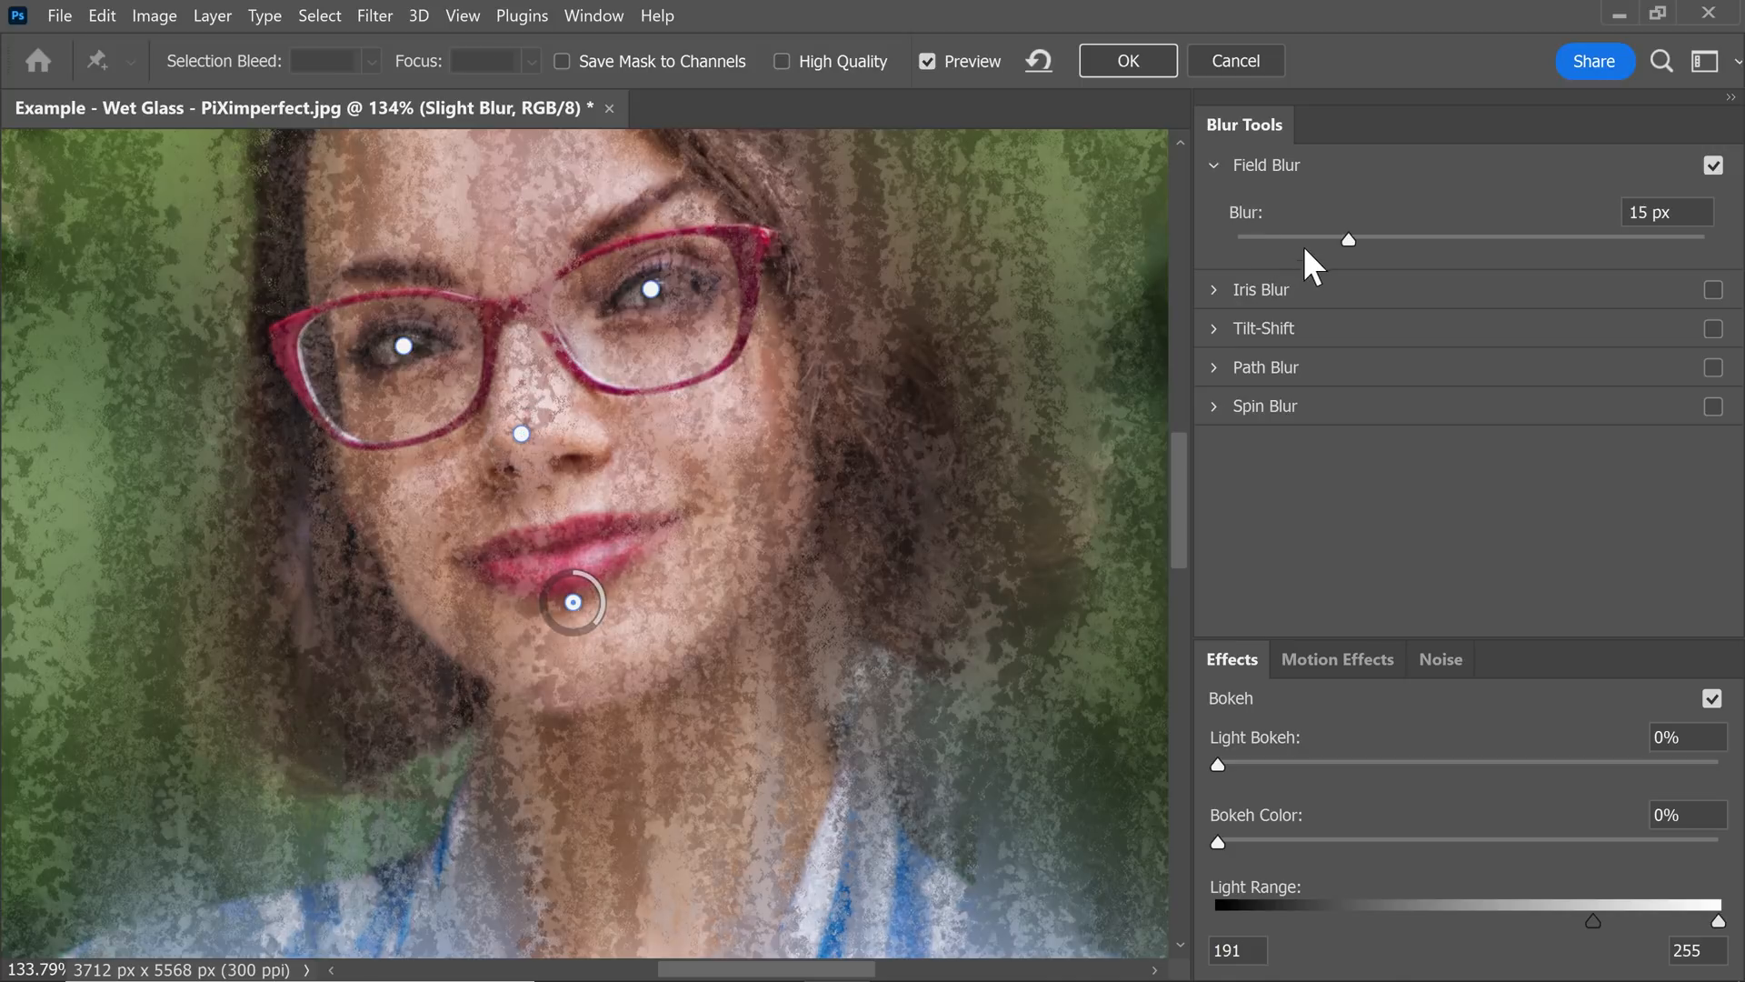
pyautogui.moveTo(1303, 240); pyautogui.dragTo(1251, 238)
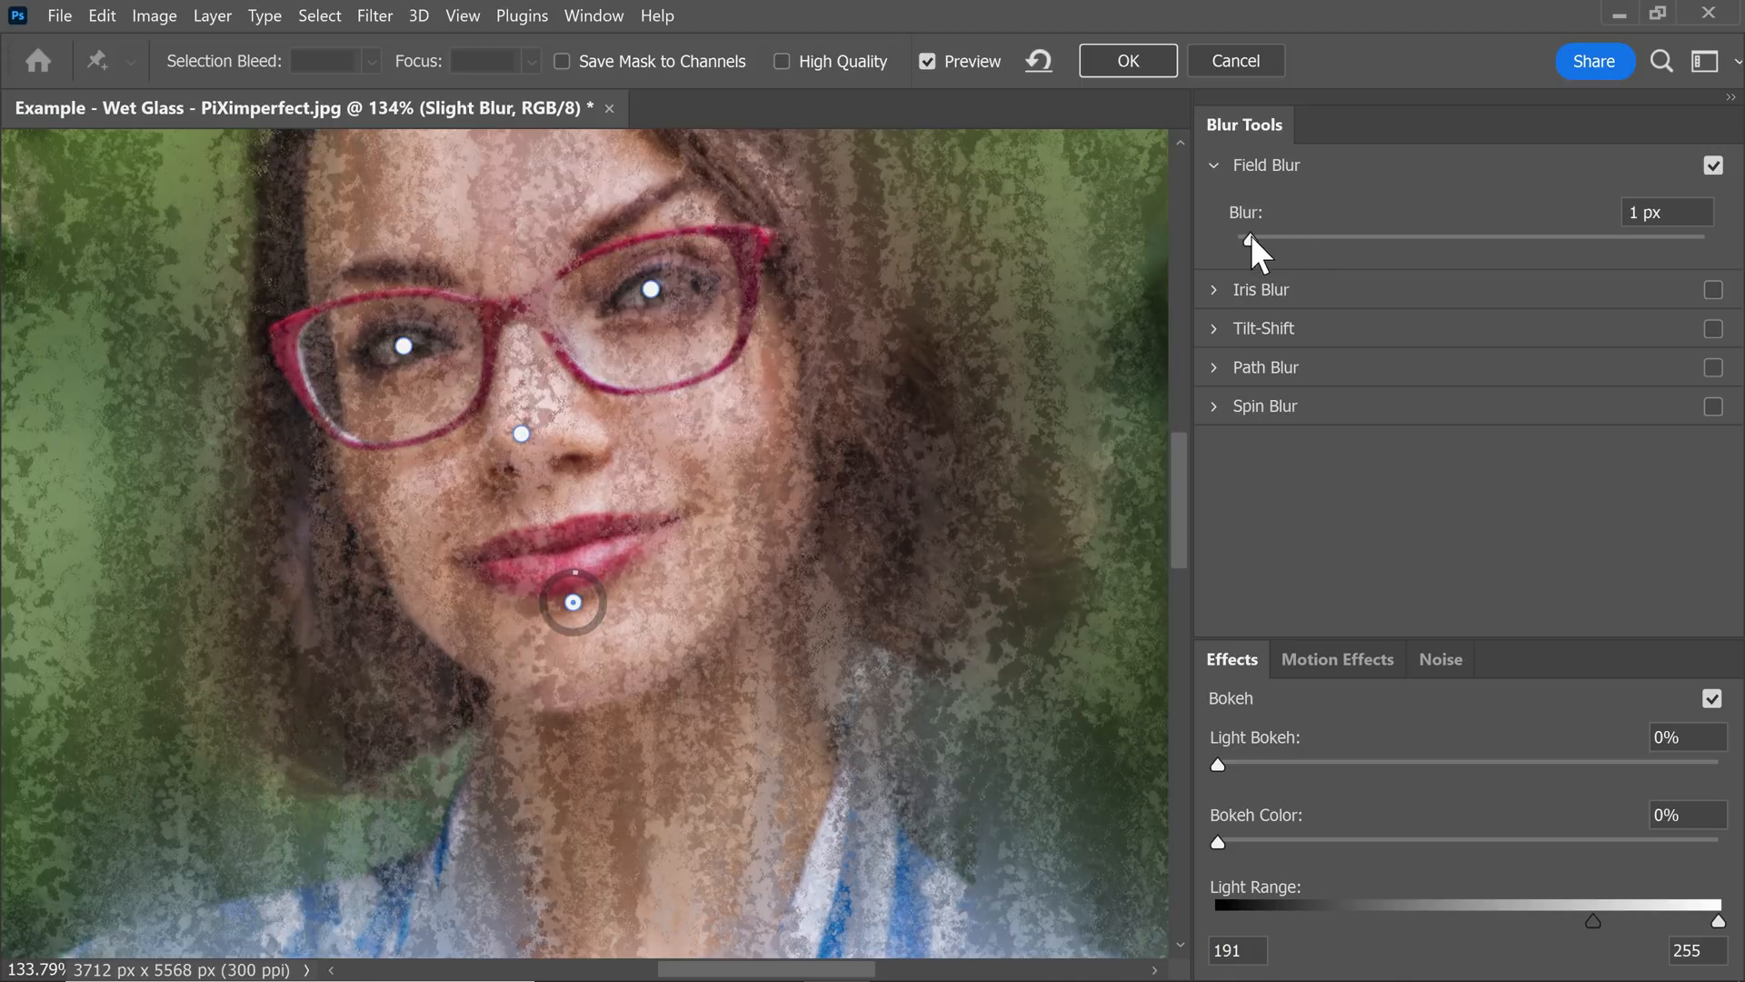
pyautogui.moveTo(573, 602); pyautogui.dragTo(553, 568)
# Add 15 px Field Blur pins on the neck below the chin and just above the top of the head.
pyautogui.click(619, 714)
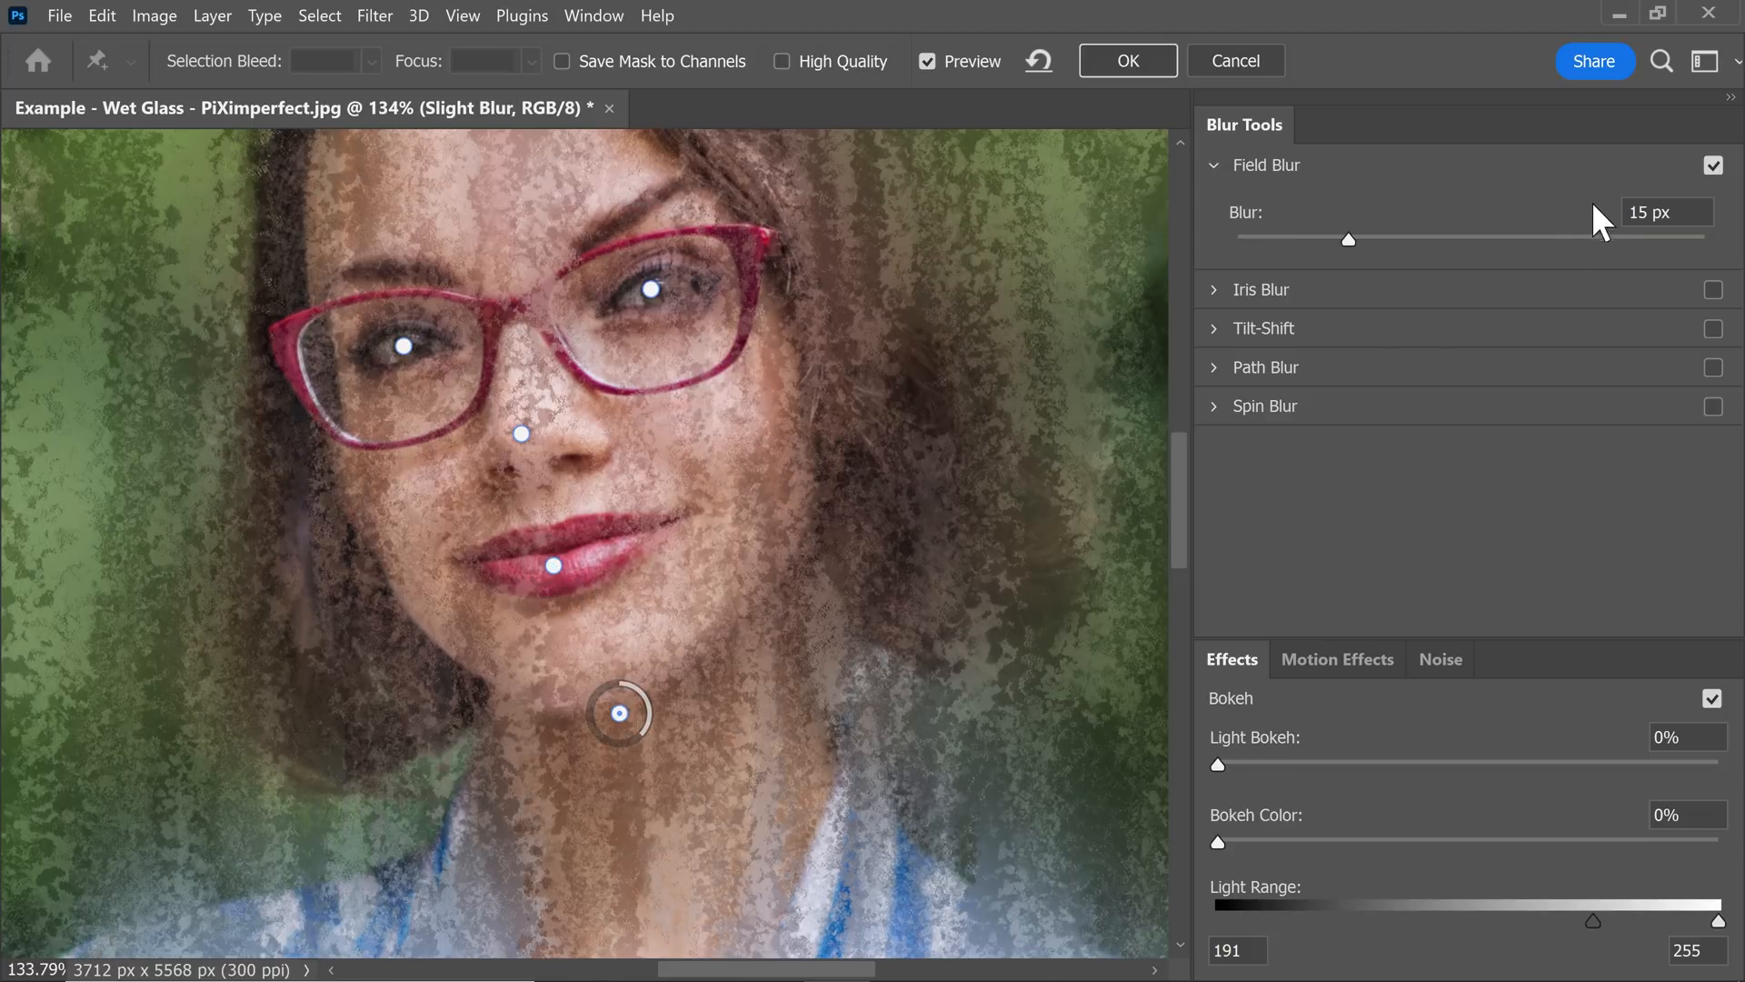
pyautogui.moveTo(619, 716); pyautogui.dragTo(645, 771)
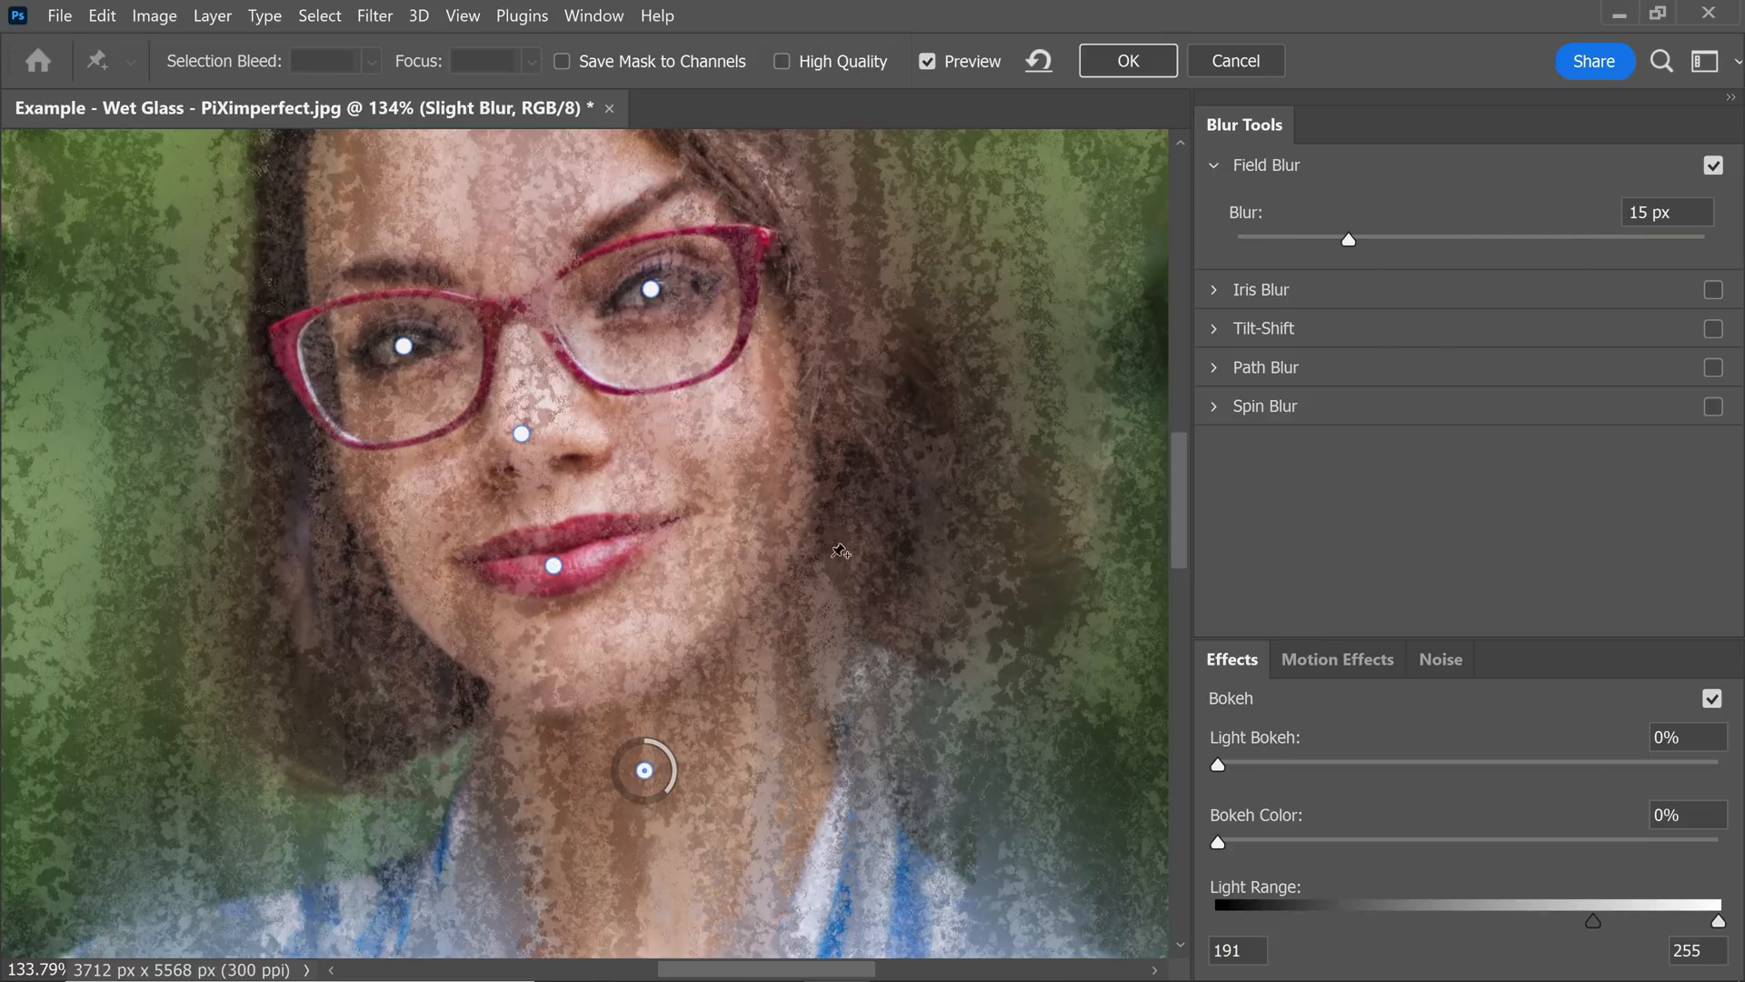
pyautogui.hotkey('ctrl', '-')
pyautogui.hotkey('ctrl', '-')
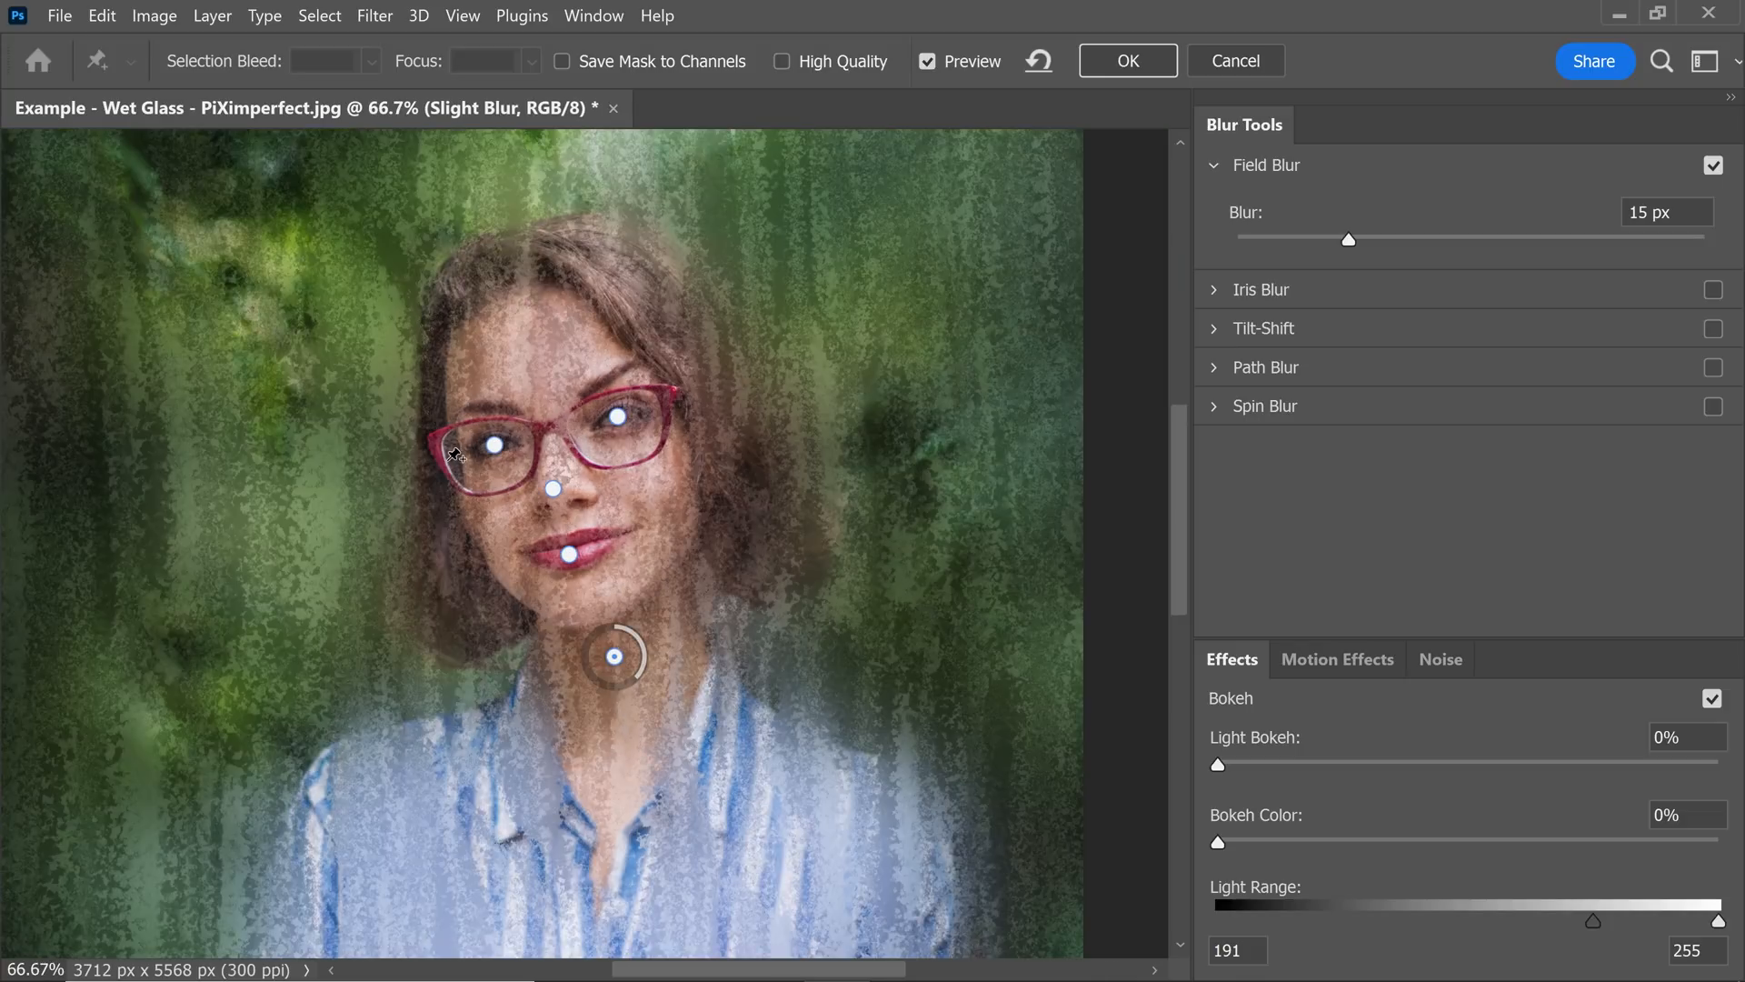
pyautogui.click(610, 217)
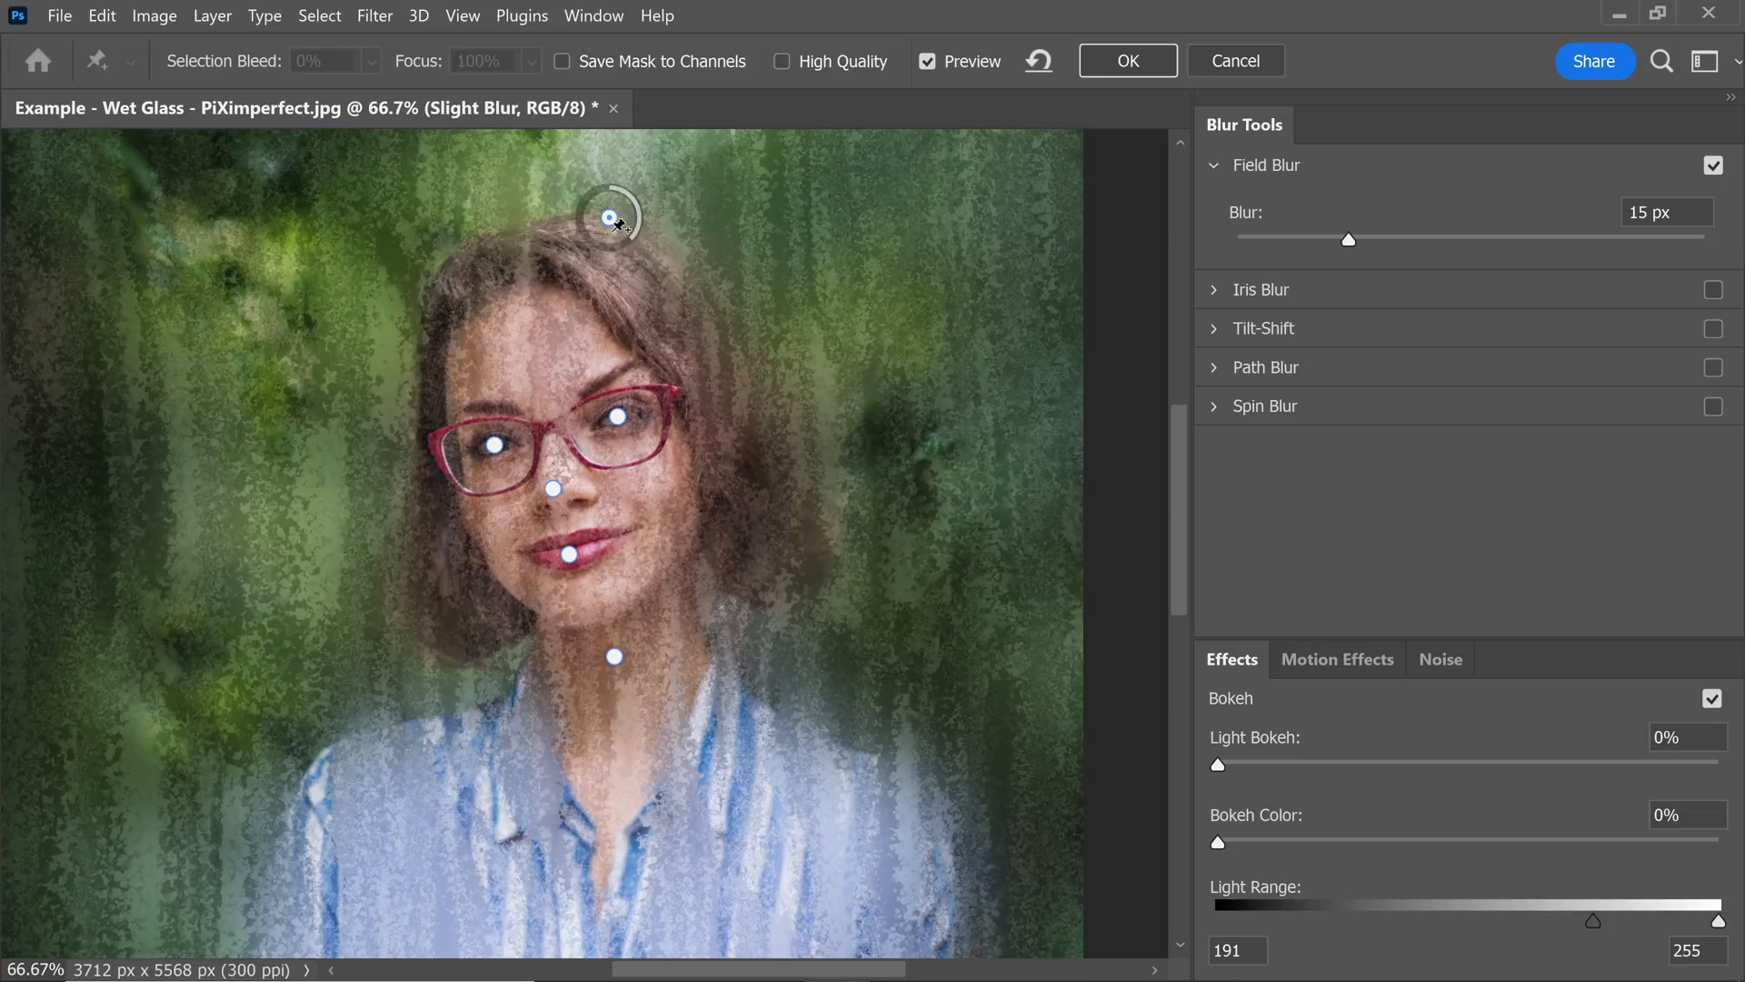
pyautogui.moveTo(610, 218); pyautogui.dragTo(638, 207)
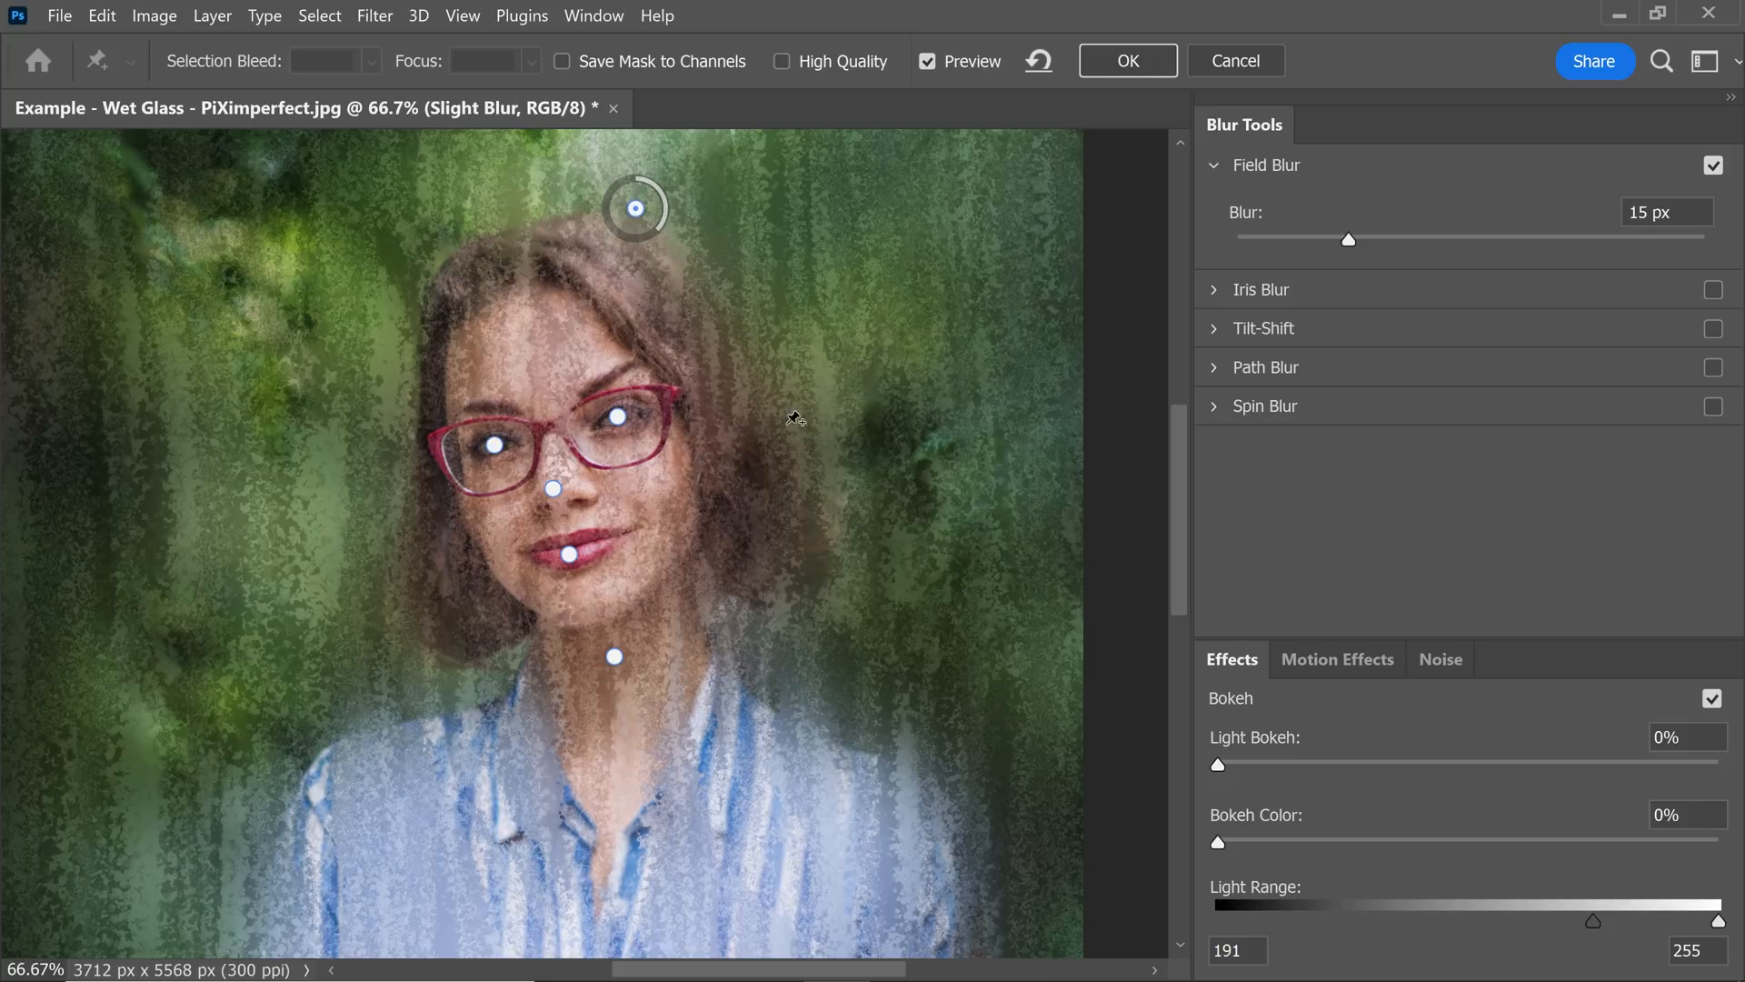
pyautogui.moveTo(614, 213); pyautogui.dragTo(582, 211)
# Add four 15 px Field Blur pins around the head, in the background and along both sides of the hair.
pyautogui.click(390, 416)
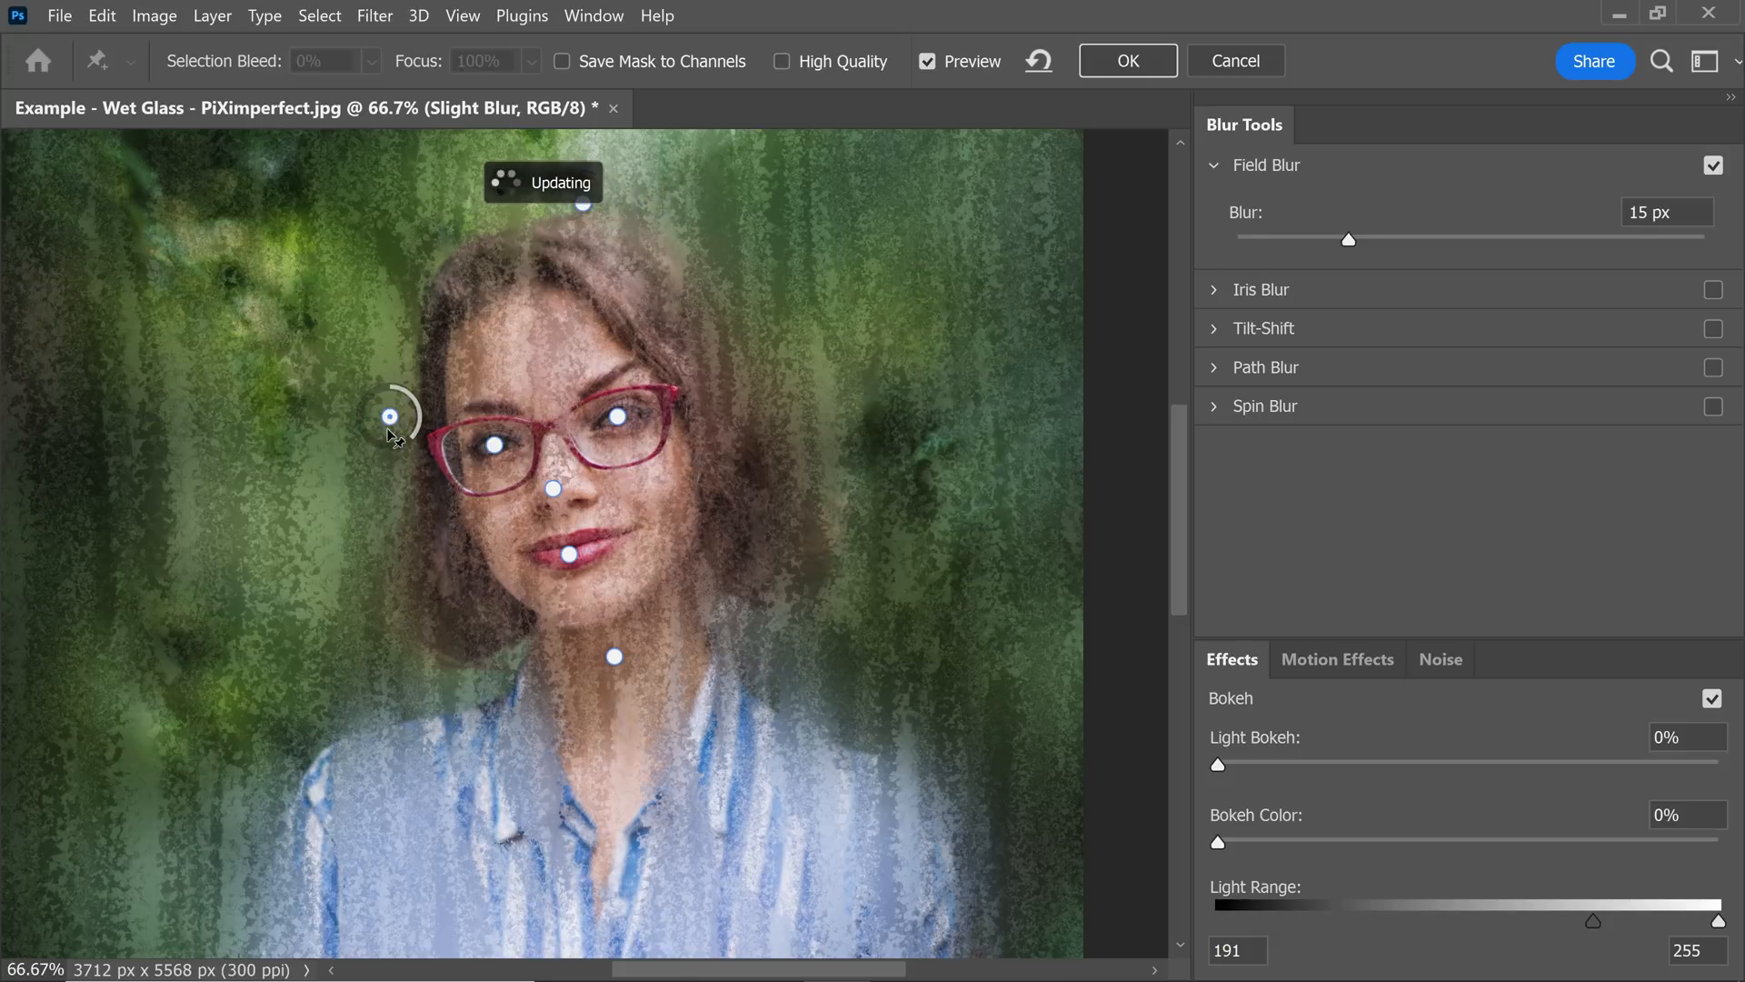
pyautogui.moveTo(390, 418); pyautogui.dragTo(309, 409)
pyautogui.click(389, 625)
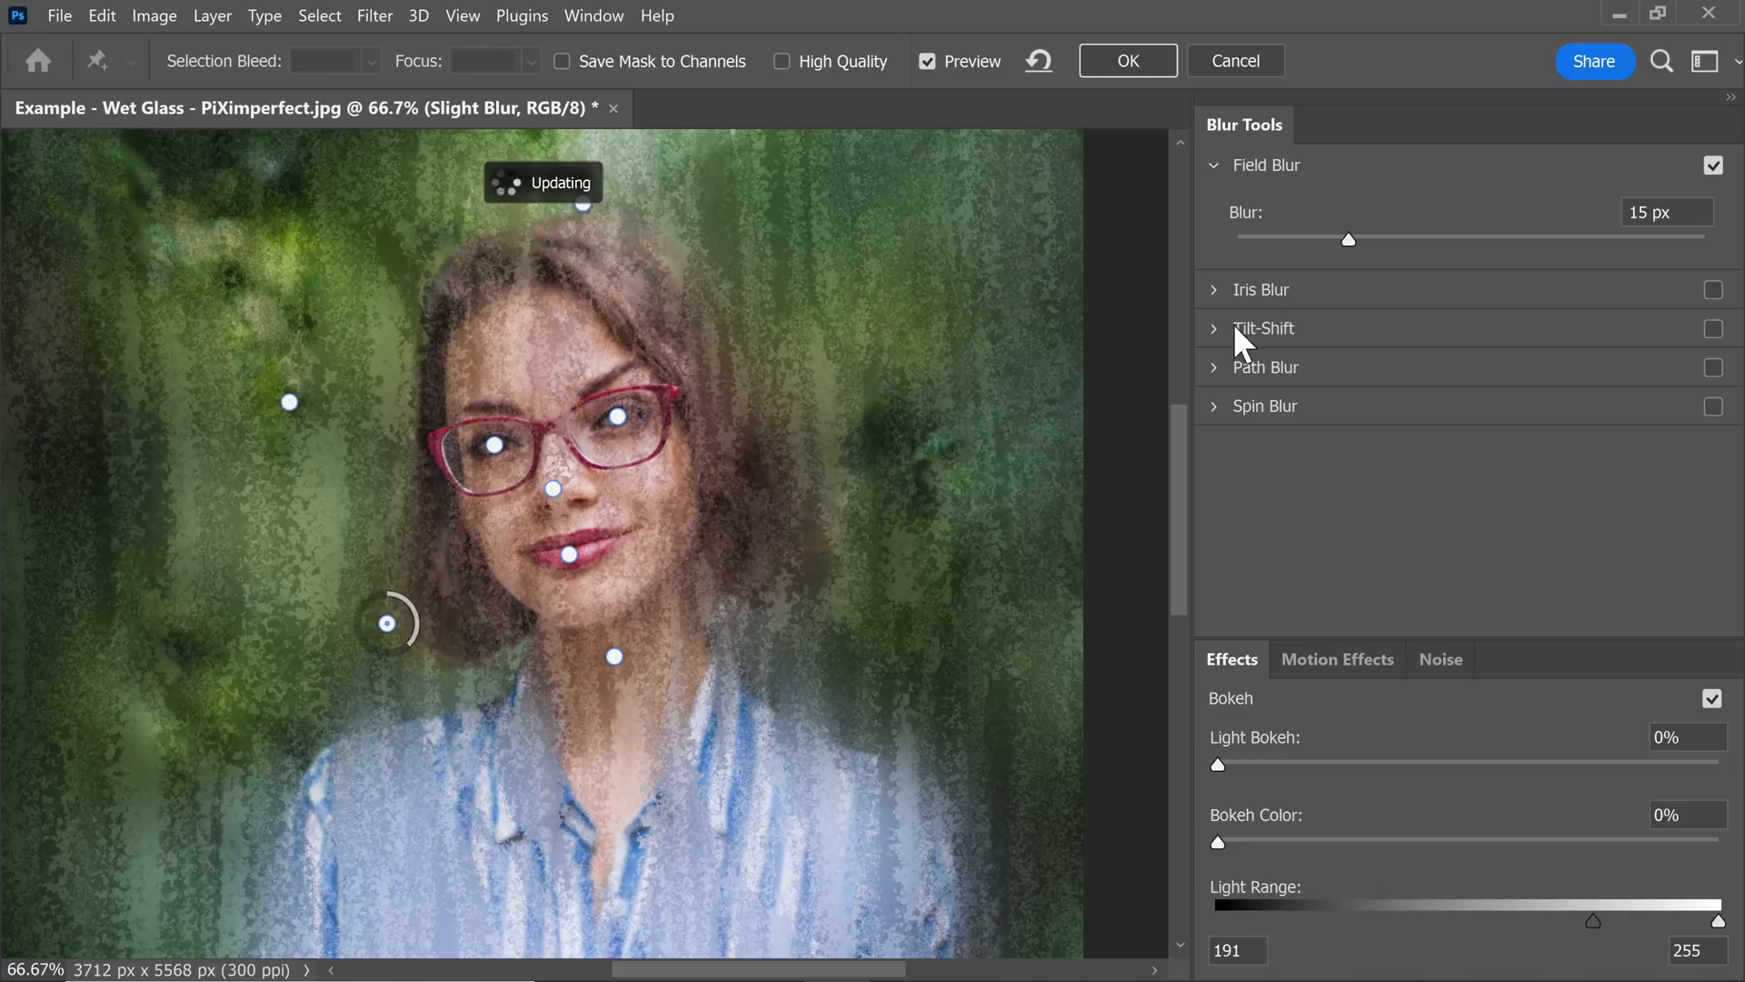
pyautogui.click(813, 520)
pyautogui.click(735, 325)
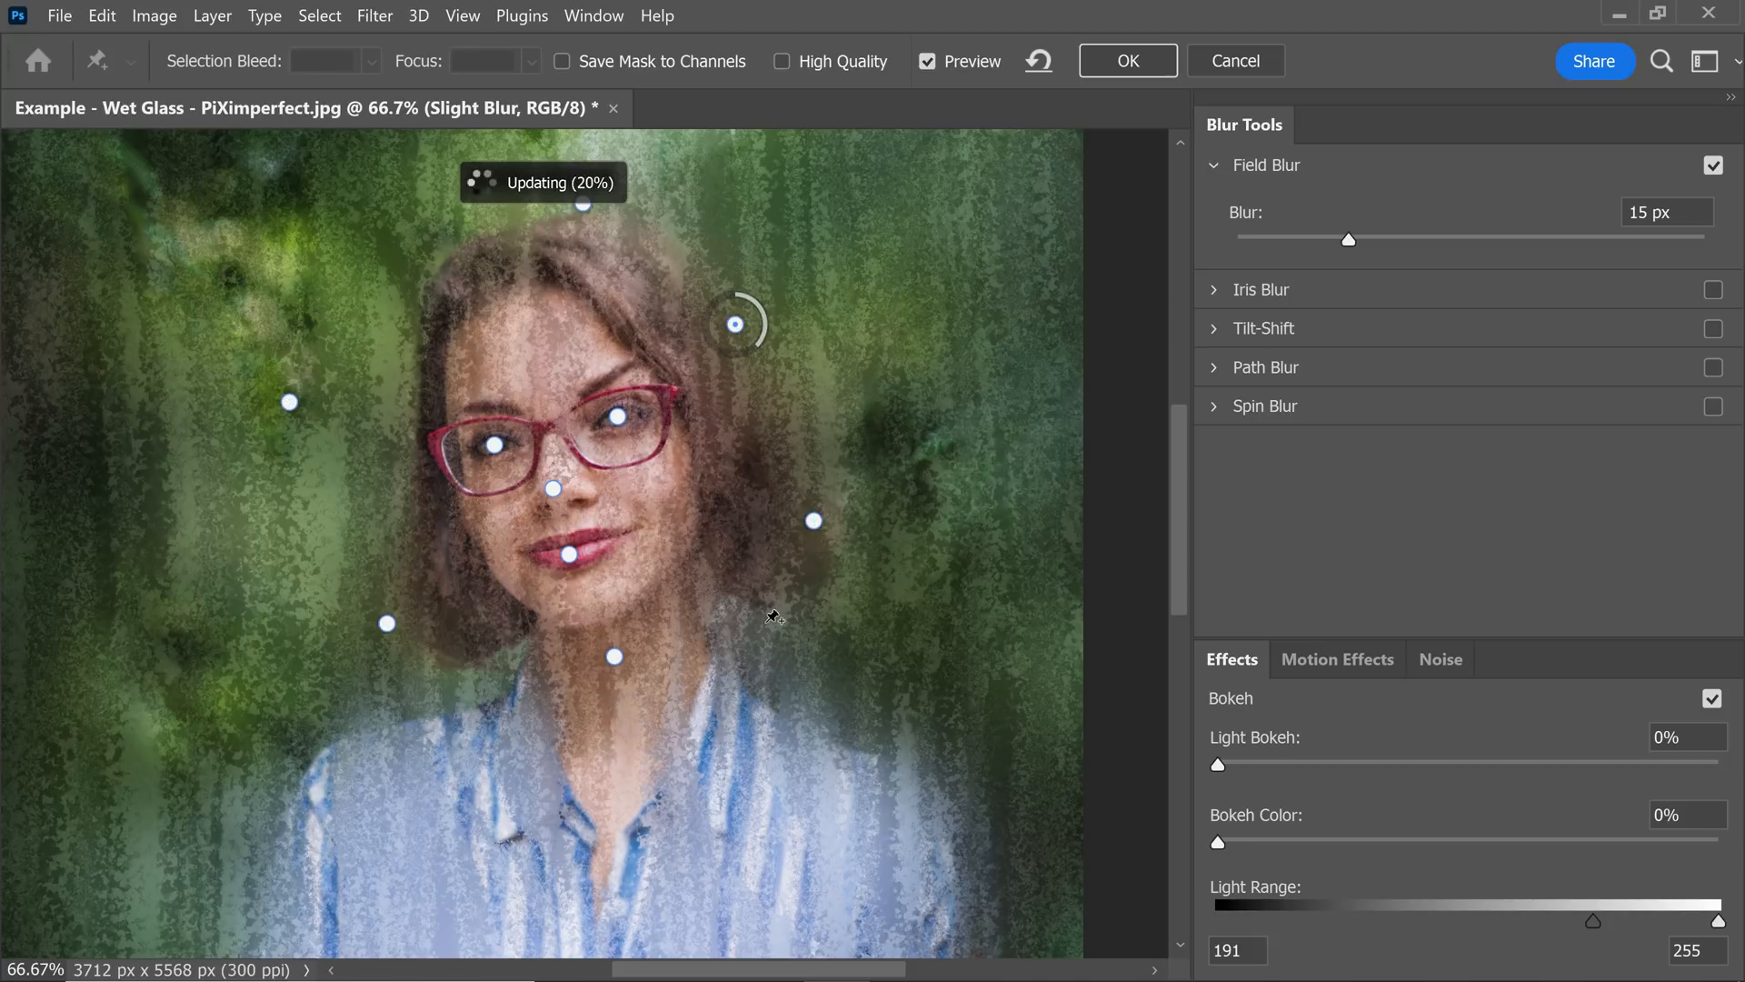
# Add Field Blur pins at the photo's left shoulder: 15 px on the shirt and 24 px in the background just outside it.
pyautogui.moveTo(642, 745); pyautogui.dragTo(658, 347)
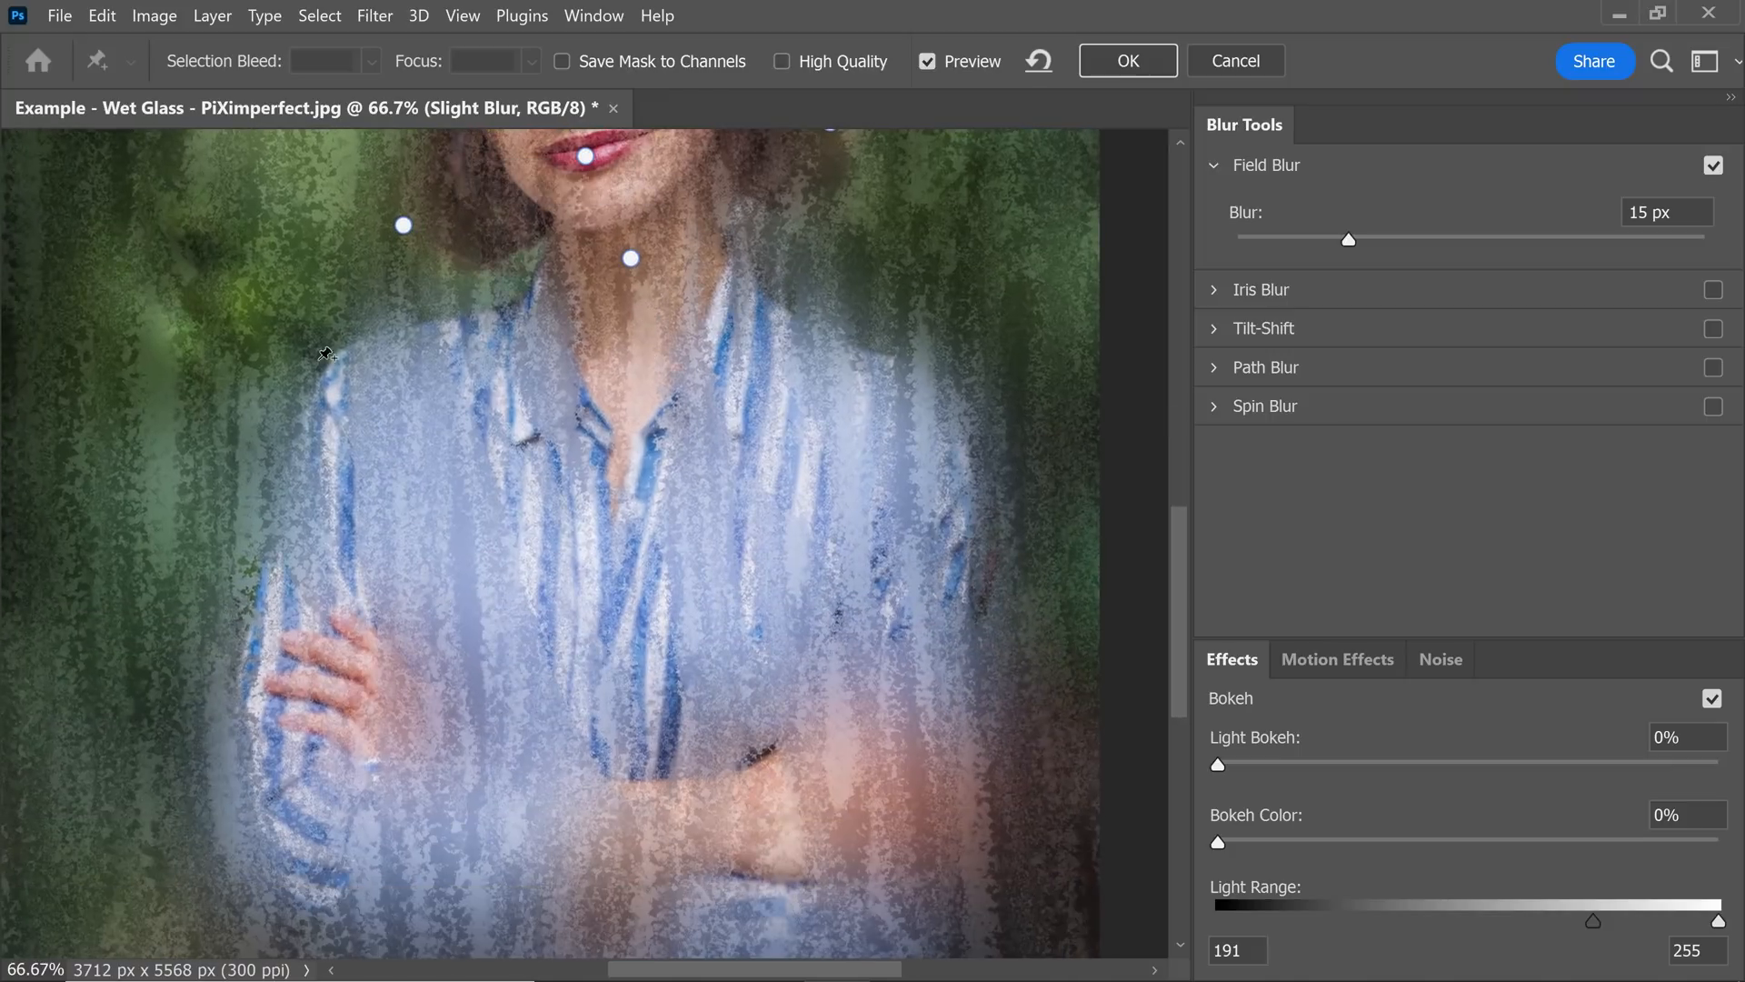
pyautogui.click(431, 464)
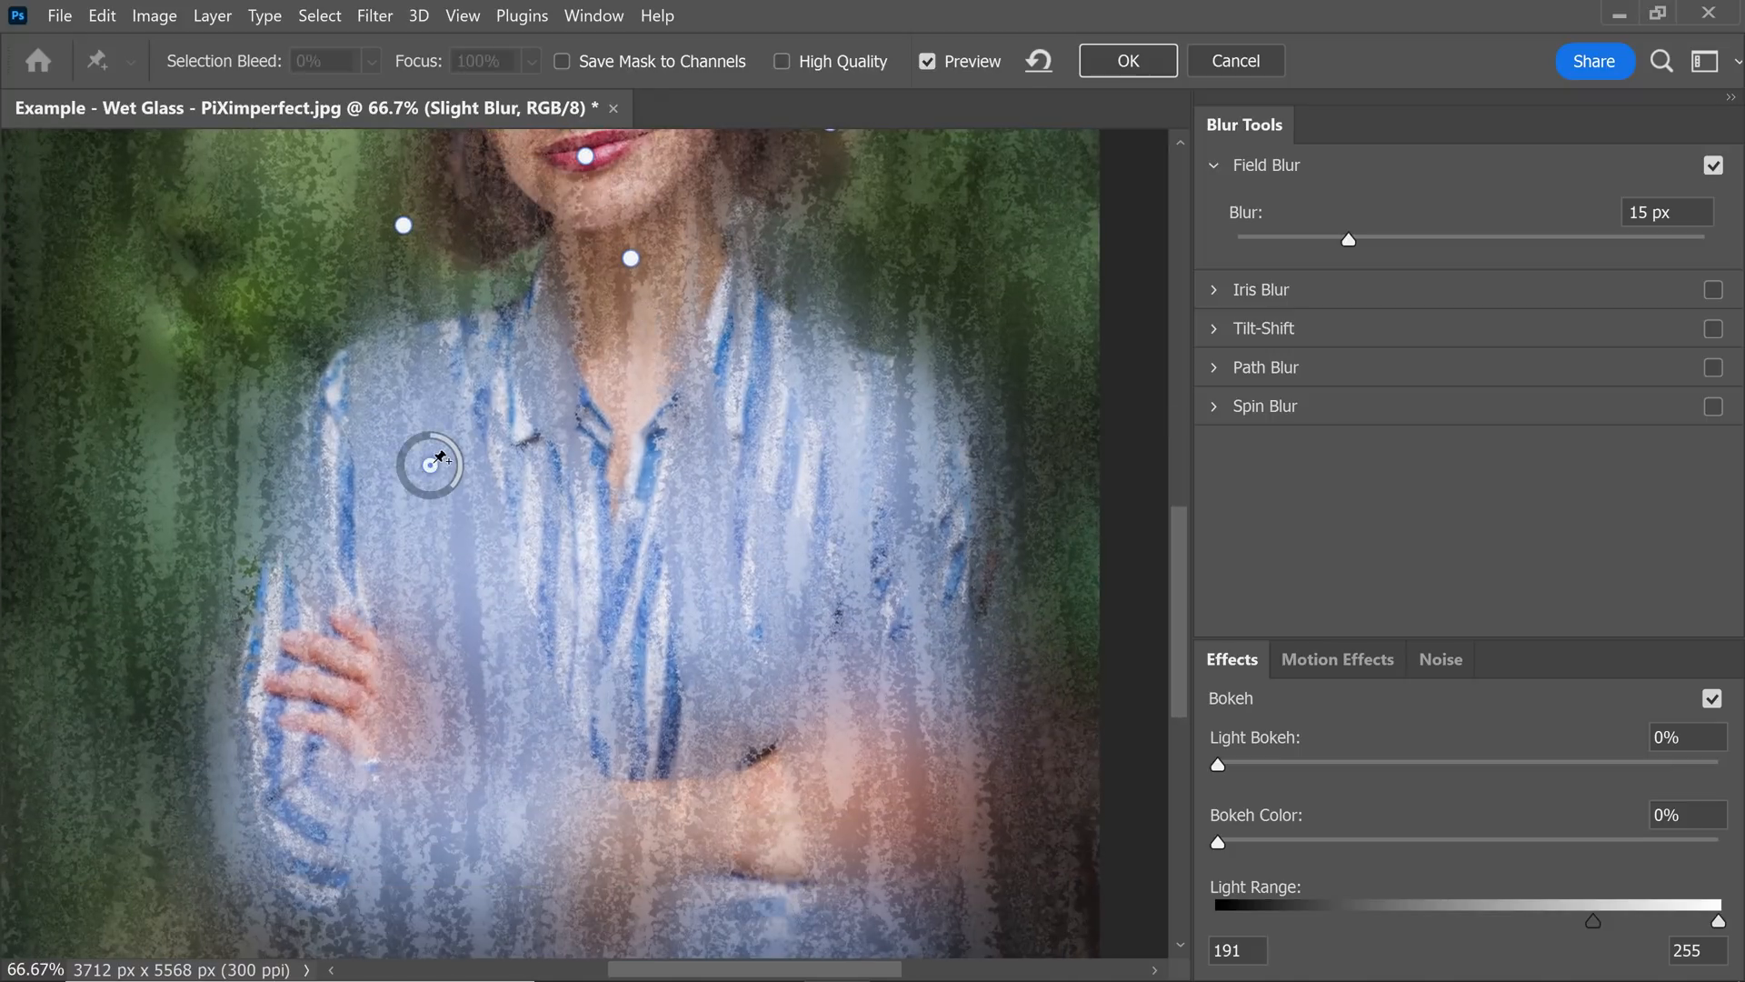
pyautogui.click(295, 343)
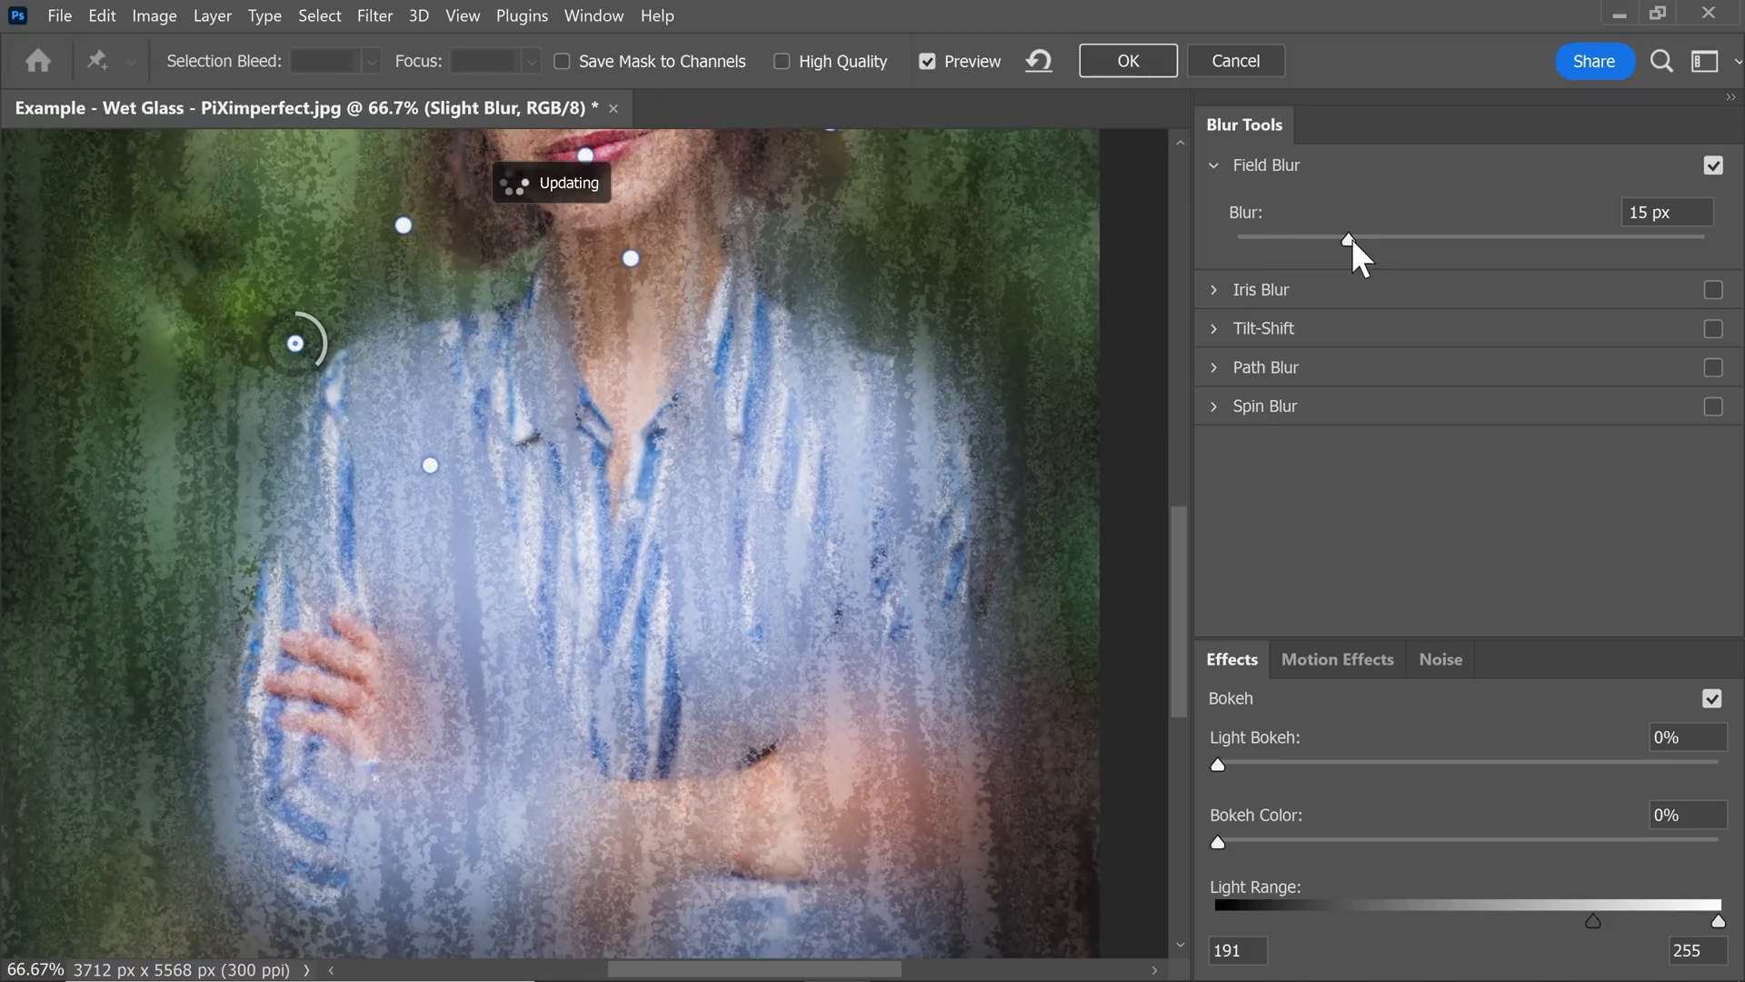
pyautogui.moveTo(1351, 238); pyautogui.dragTo(1382, 240)
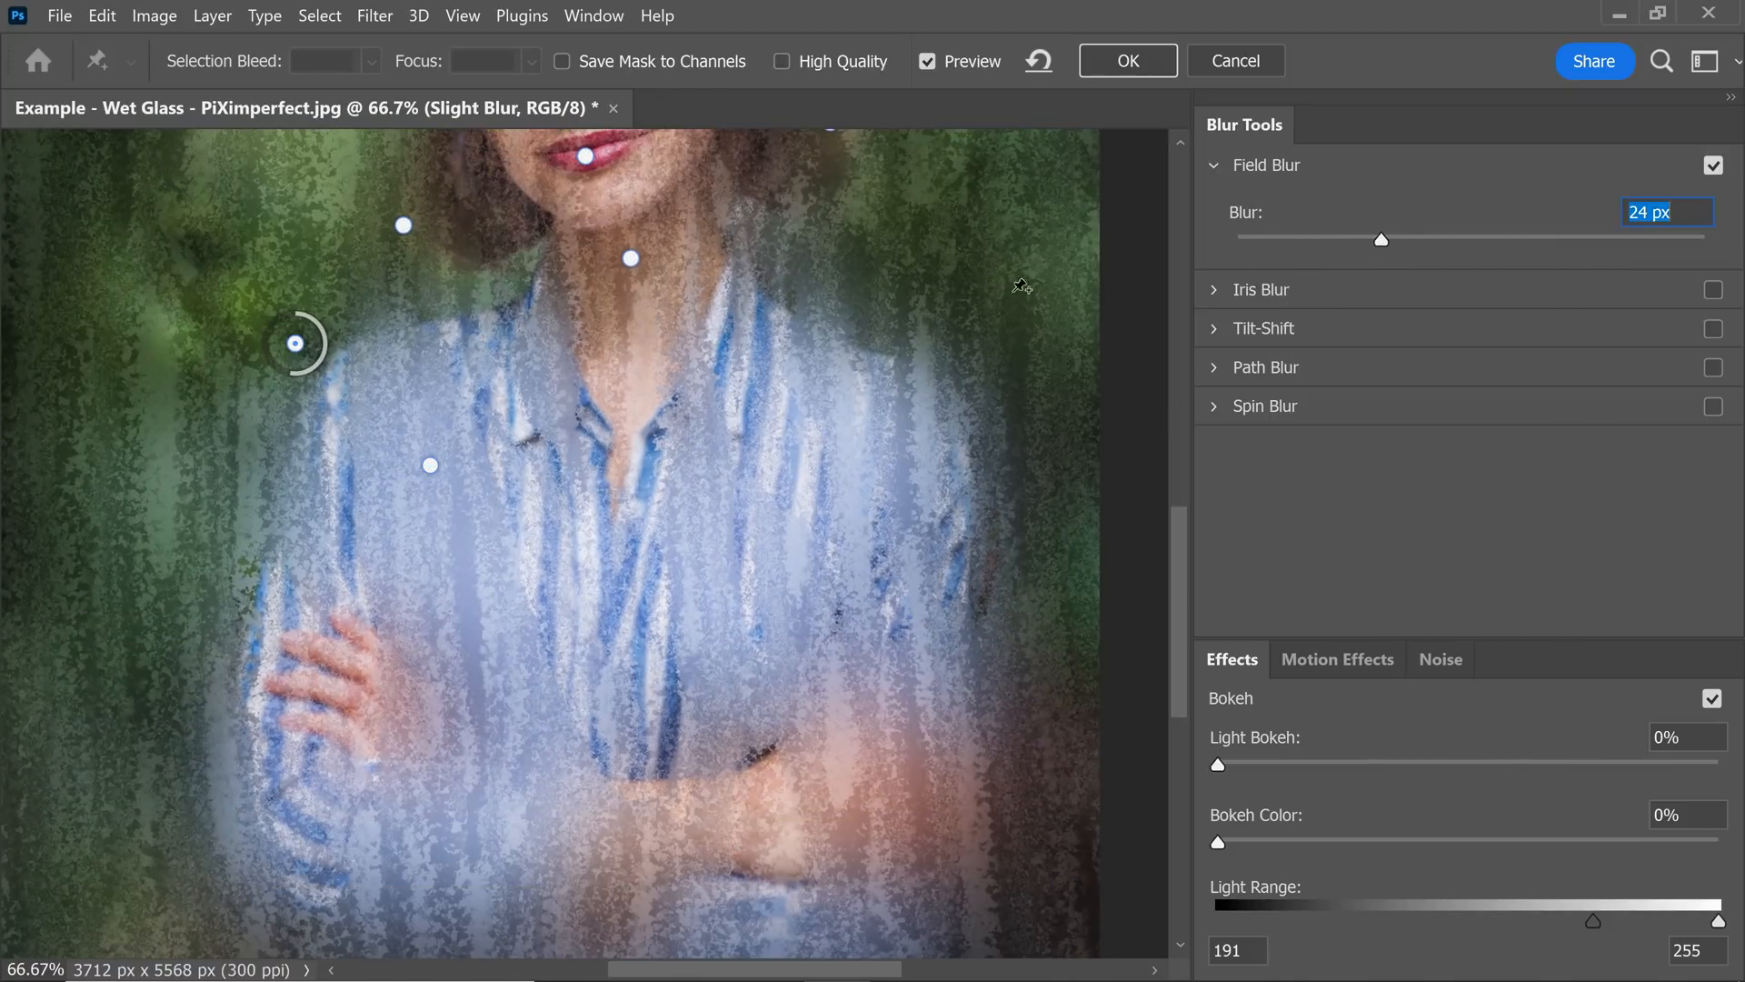
# Add a 15 px pin on the shirt's other shoulder and a 32 px pin just outside it, and apply the Field Blur.
pyautogui.click(842, 465)
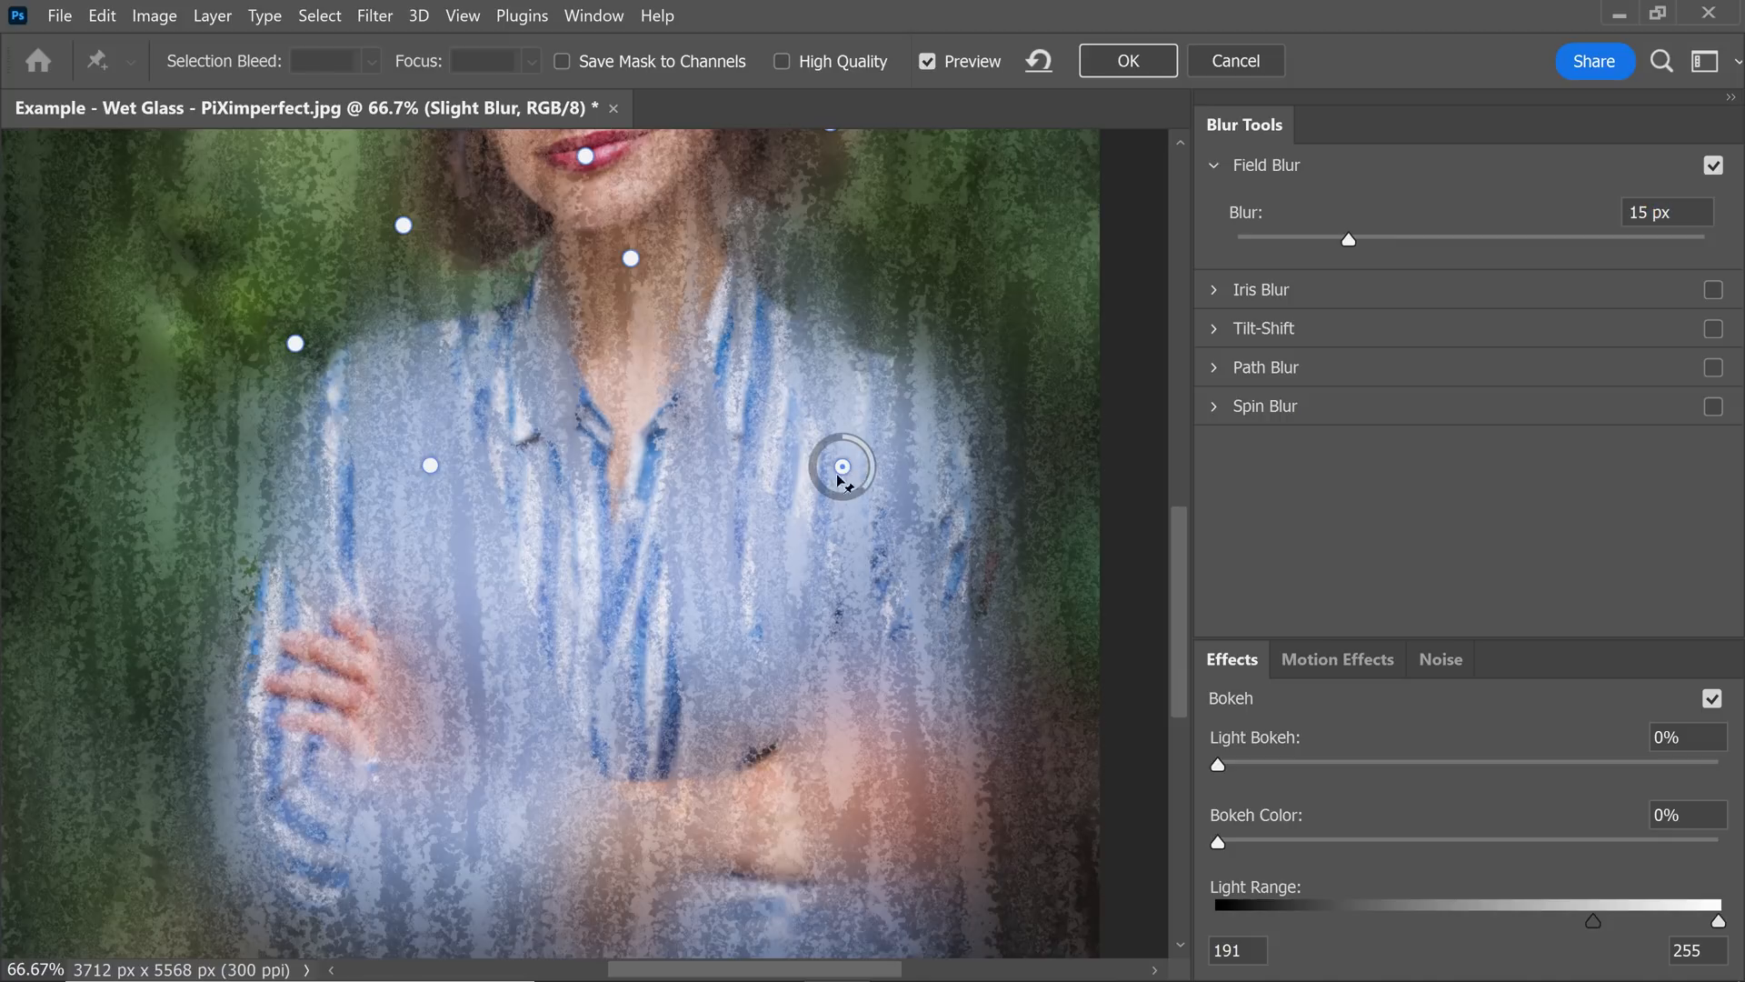
pyautogui.click(987, 359)
pyautogui.moveTo(1350, 239); pyautogui.dragTo(1414, 240)
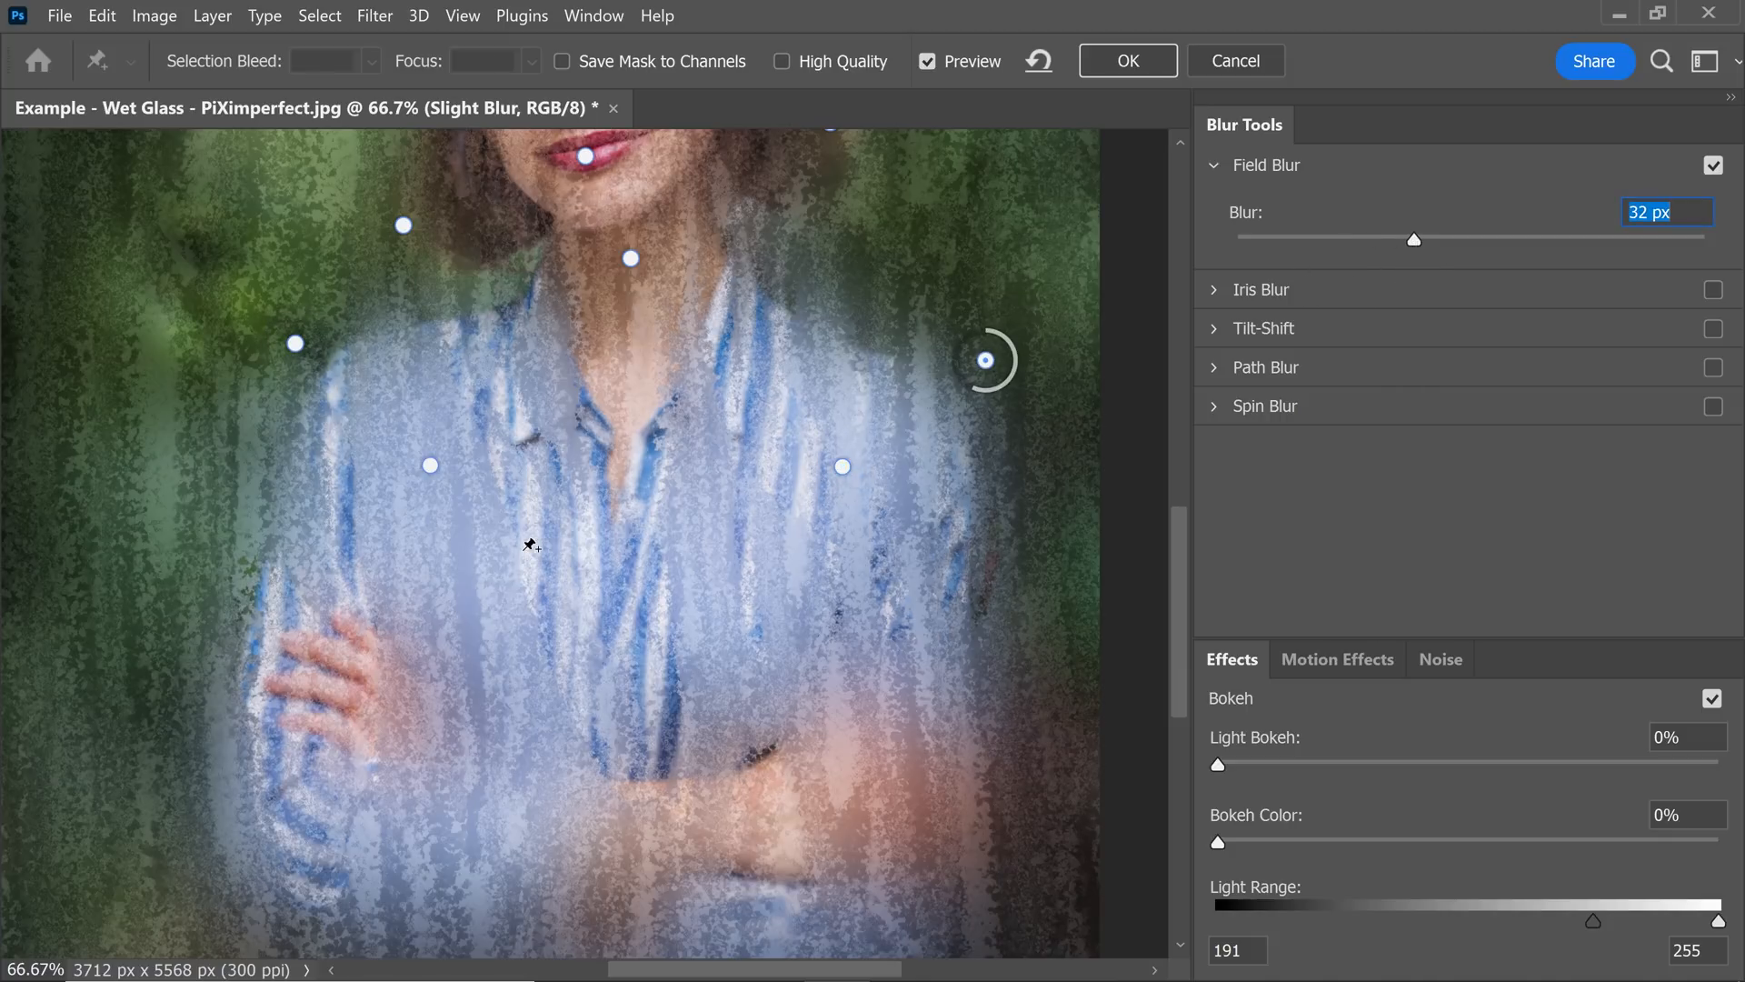
pyautogui.click(1128, 61)
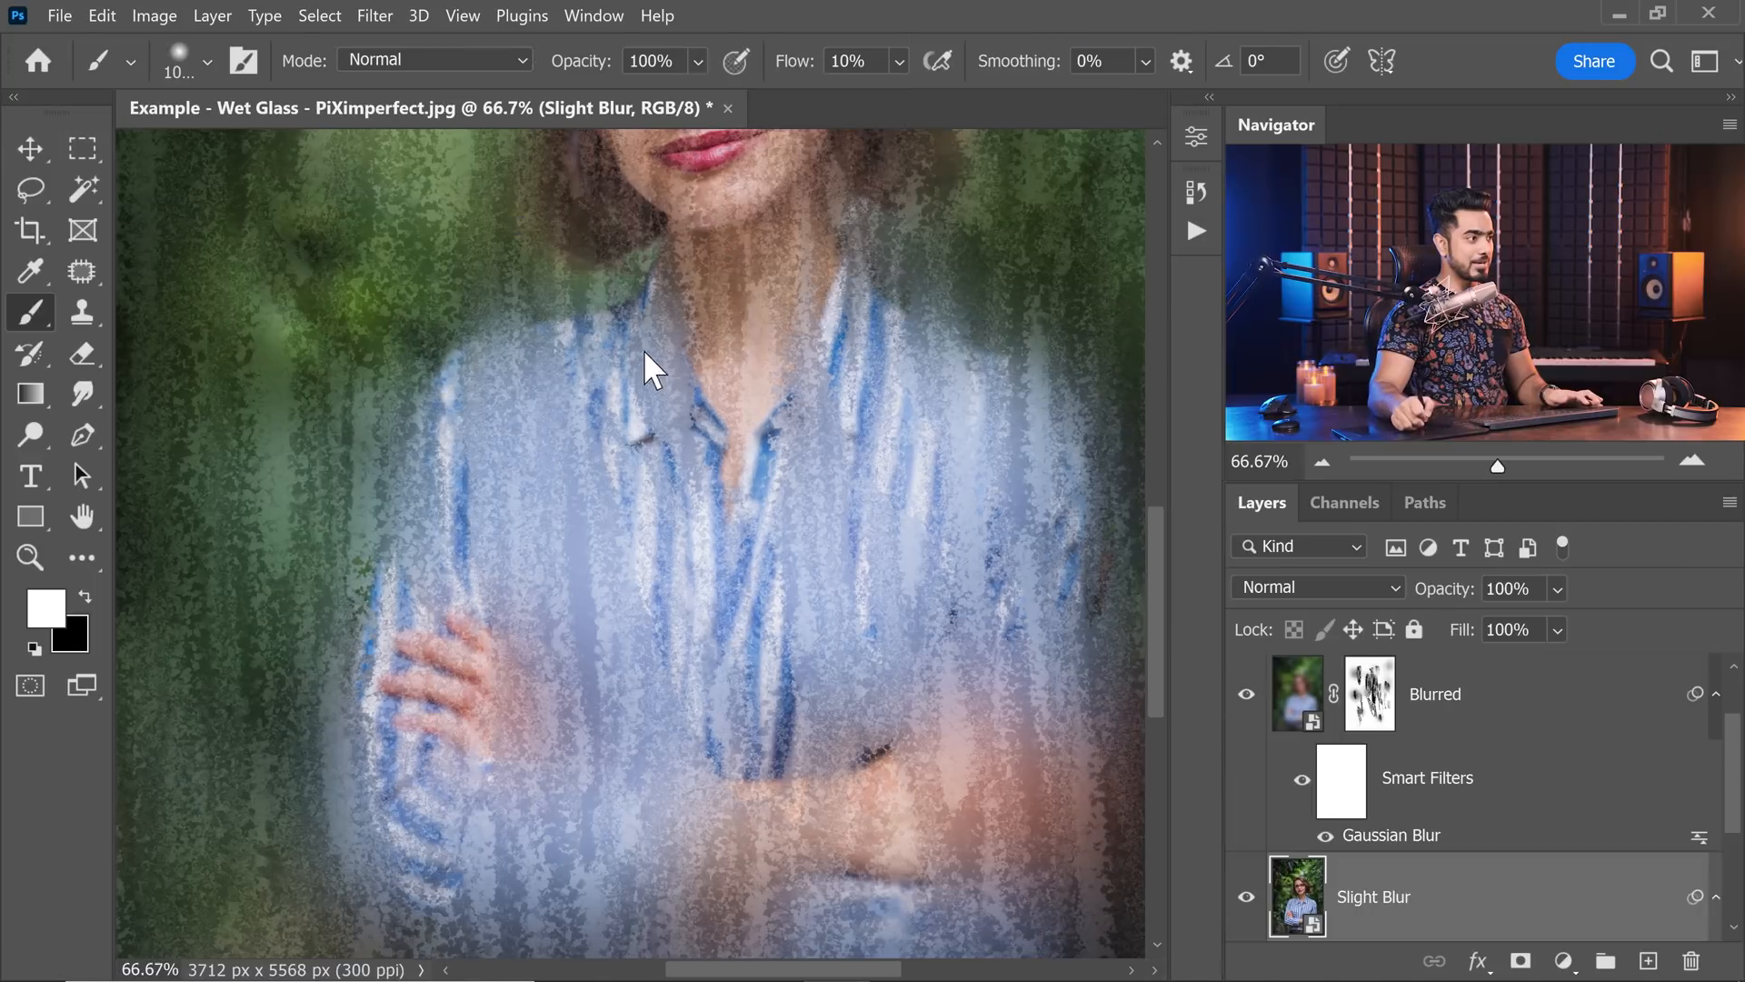
# Compare the face up close with the Slight Blur layer hidden and shown.
pyautogui.moveTo(798, 256); pyautogui.dragTo(700, 589)
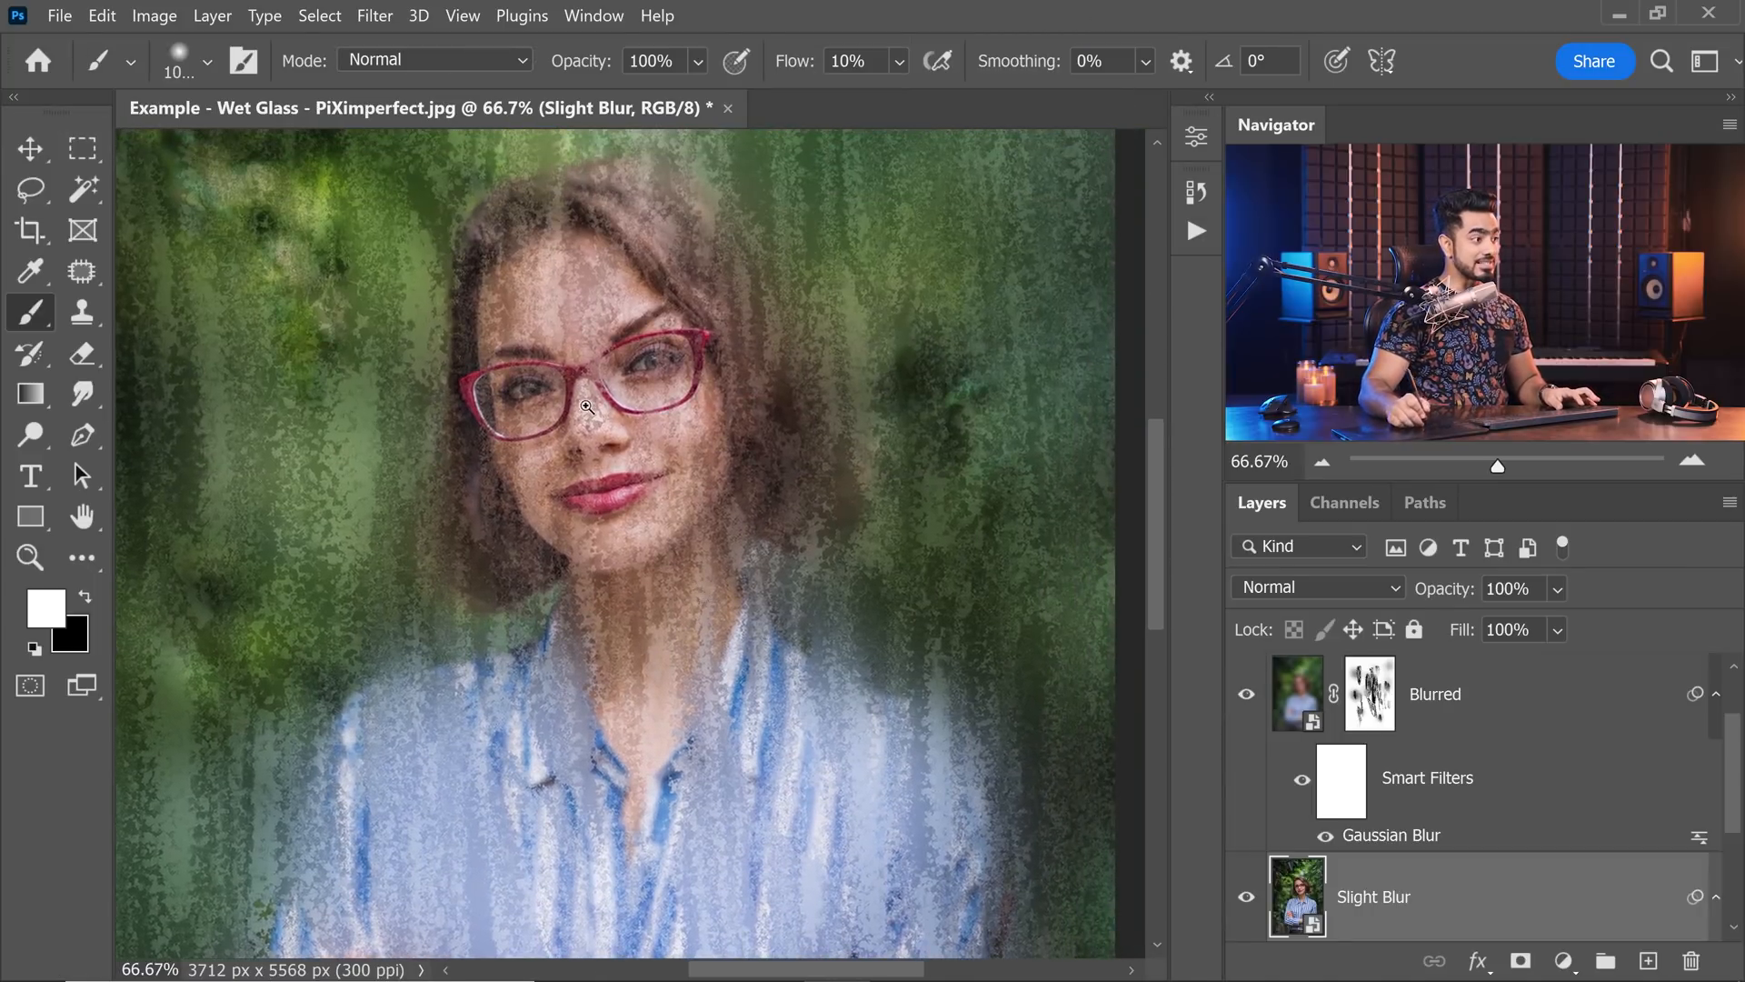
pyautogui.moveTo(602, 413); pyautogui.dragTo(663, 409)
pyautogui.moveTo(816, 491); pyautogui.dragTo(809, 532)
pyautogui.click(1247, 896)
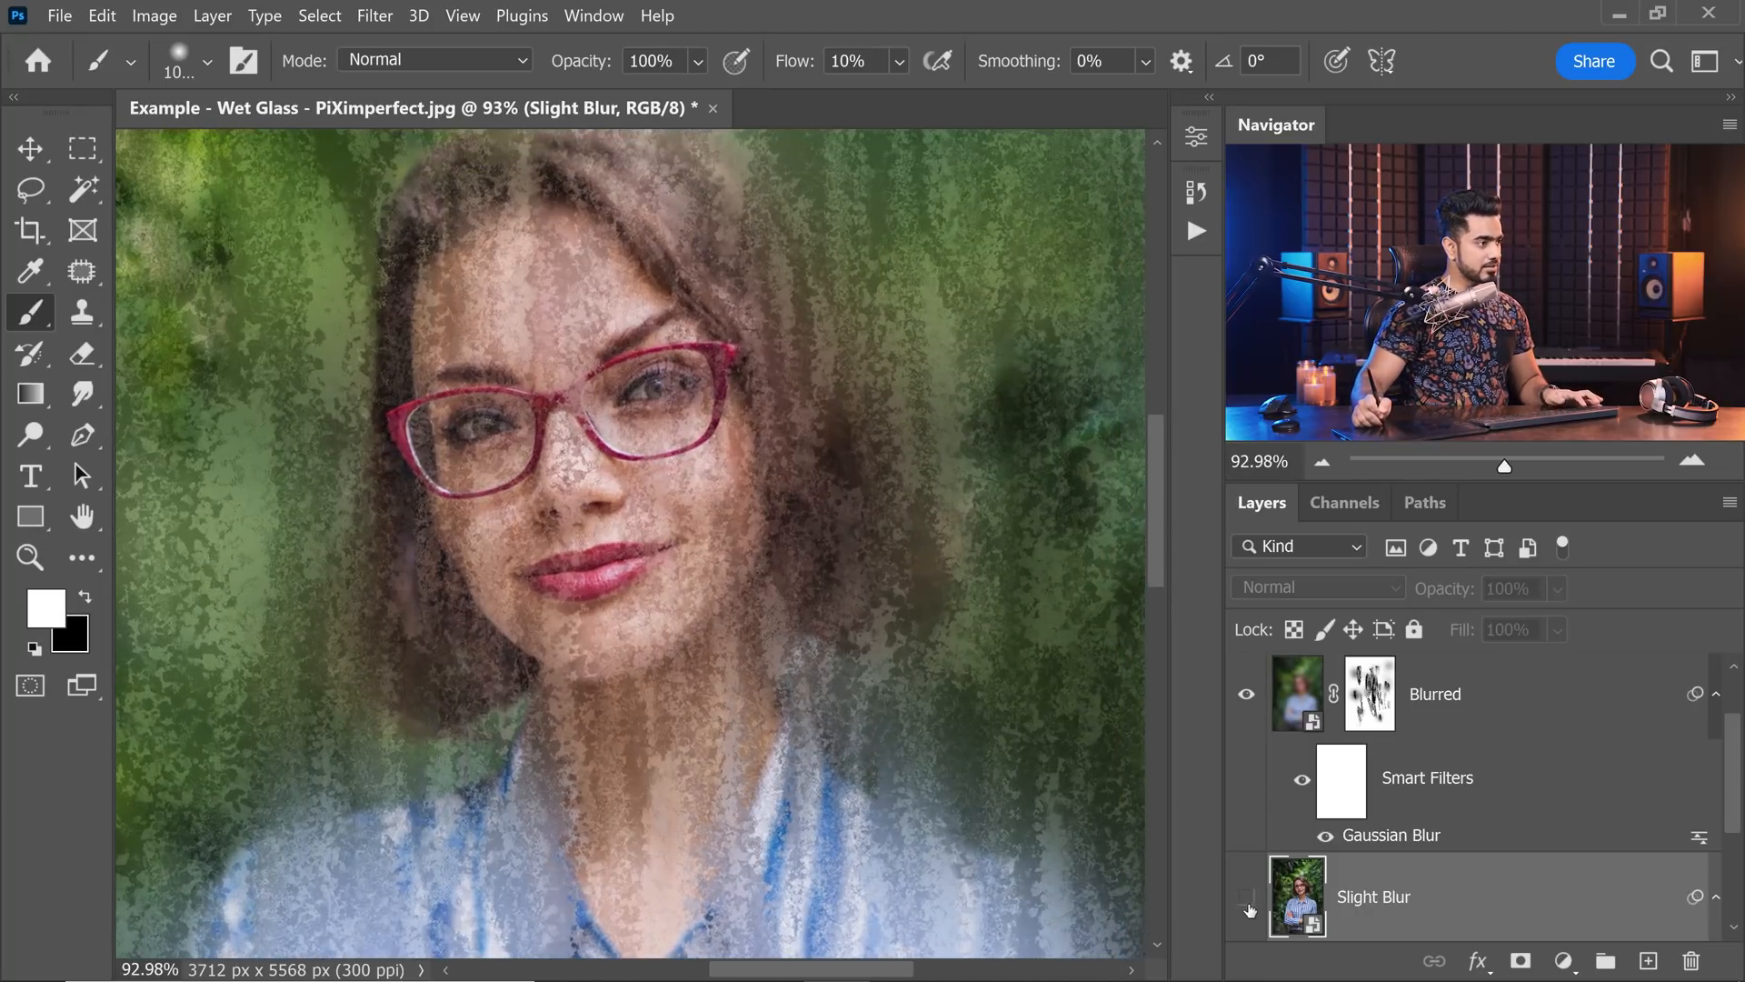
pyautogui.moveTo(662, 388); pyautogui.dragTo(704, 388)
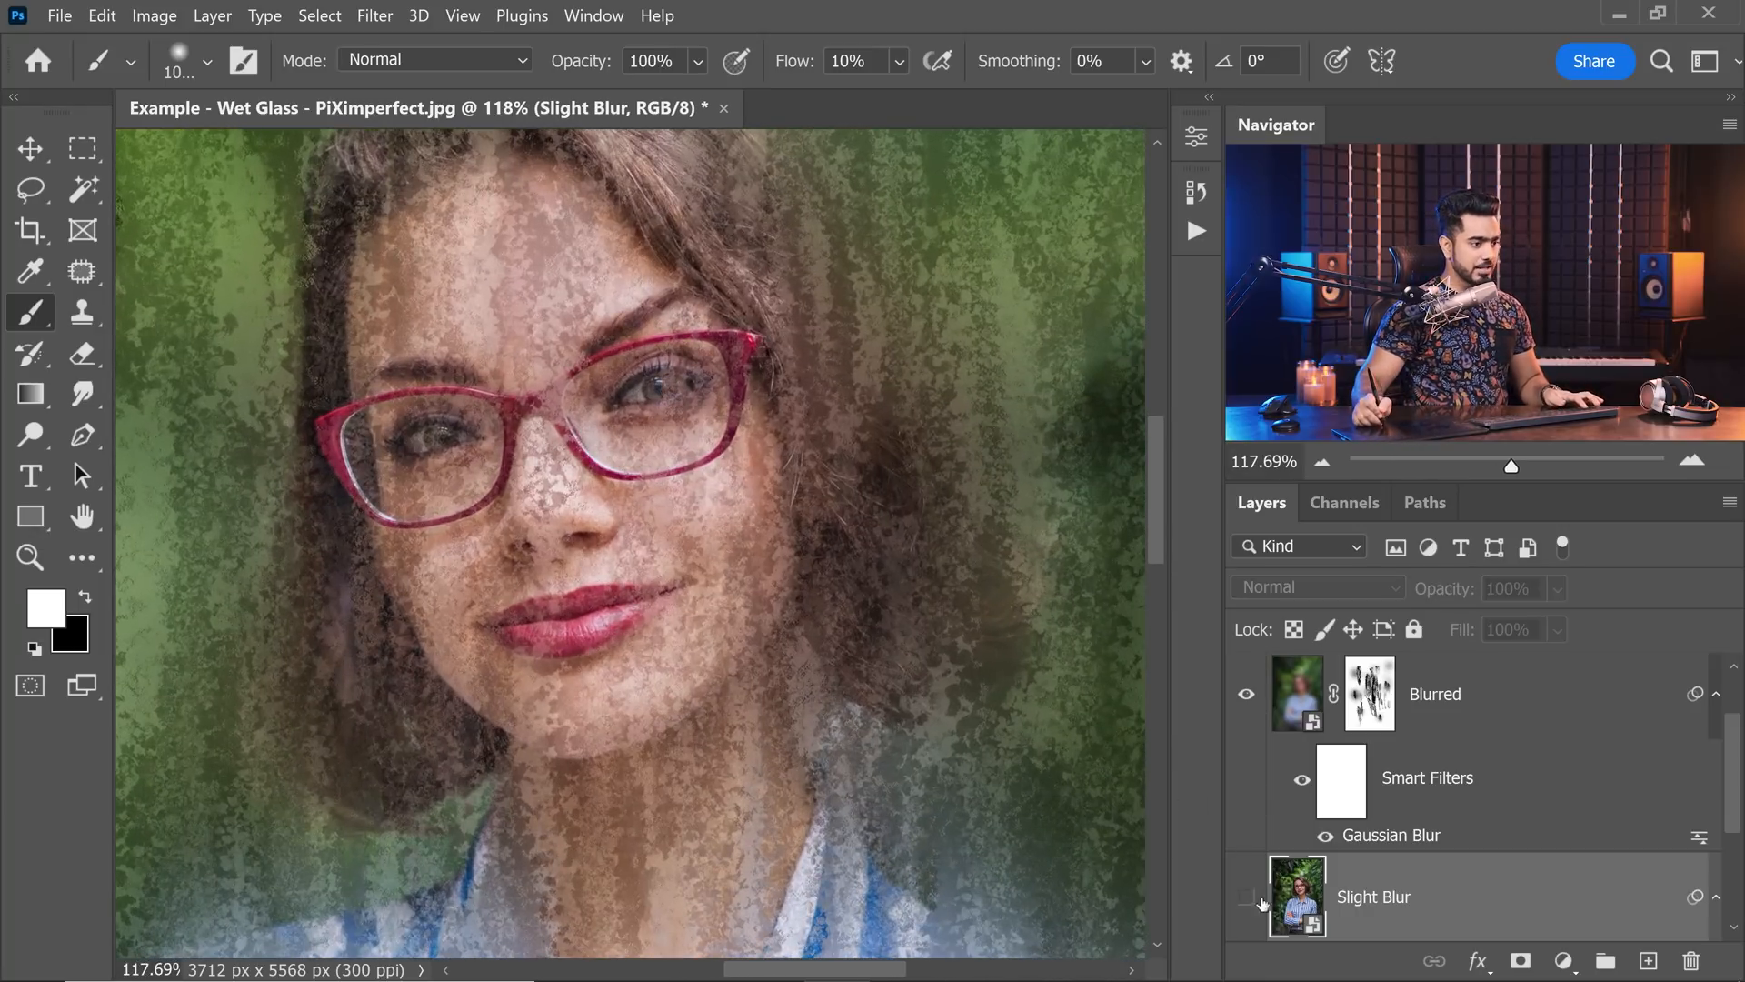
pyautogui.click(1254, 901)
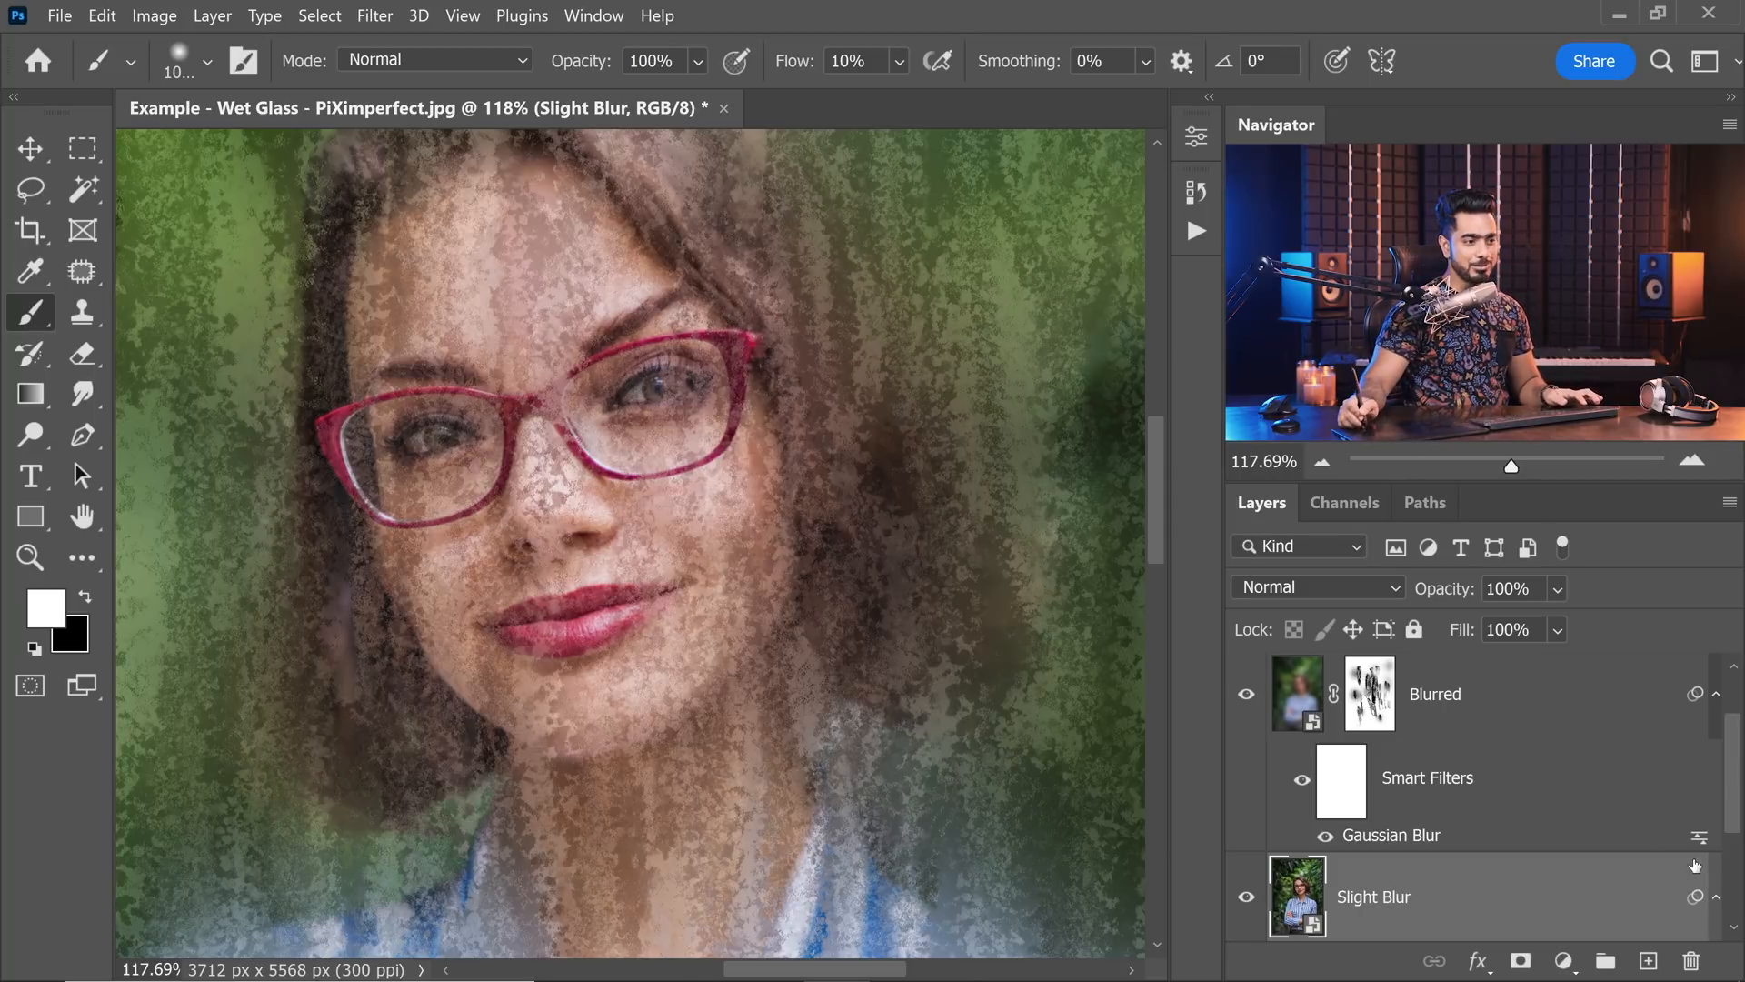
# Reopen the Slight Blur layer's Blur Gallery filter, slightly raise the blur on the eye at the photo's right, check the other facial pins and apply.
pyautogui.scroll(-2, 1392, 888)
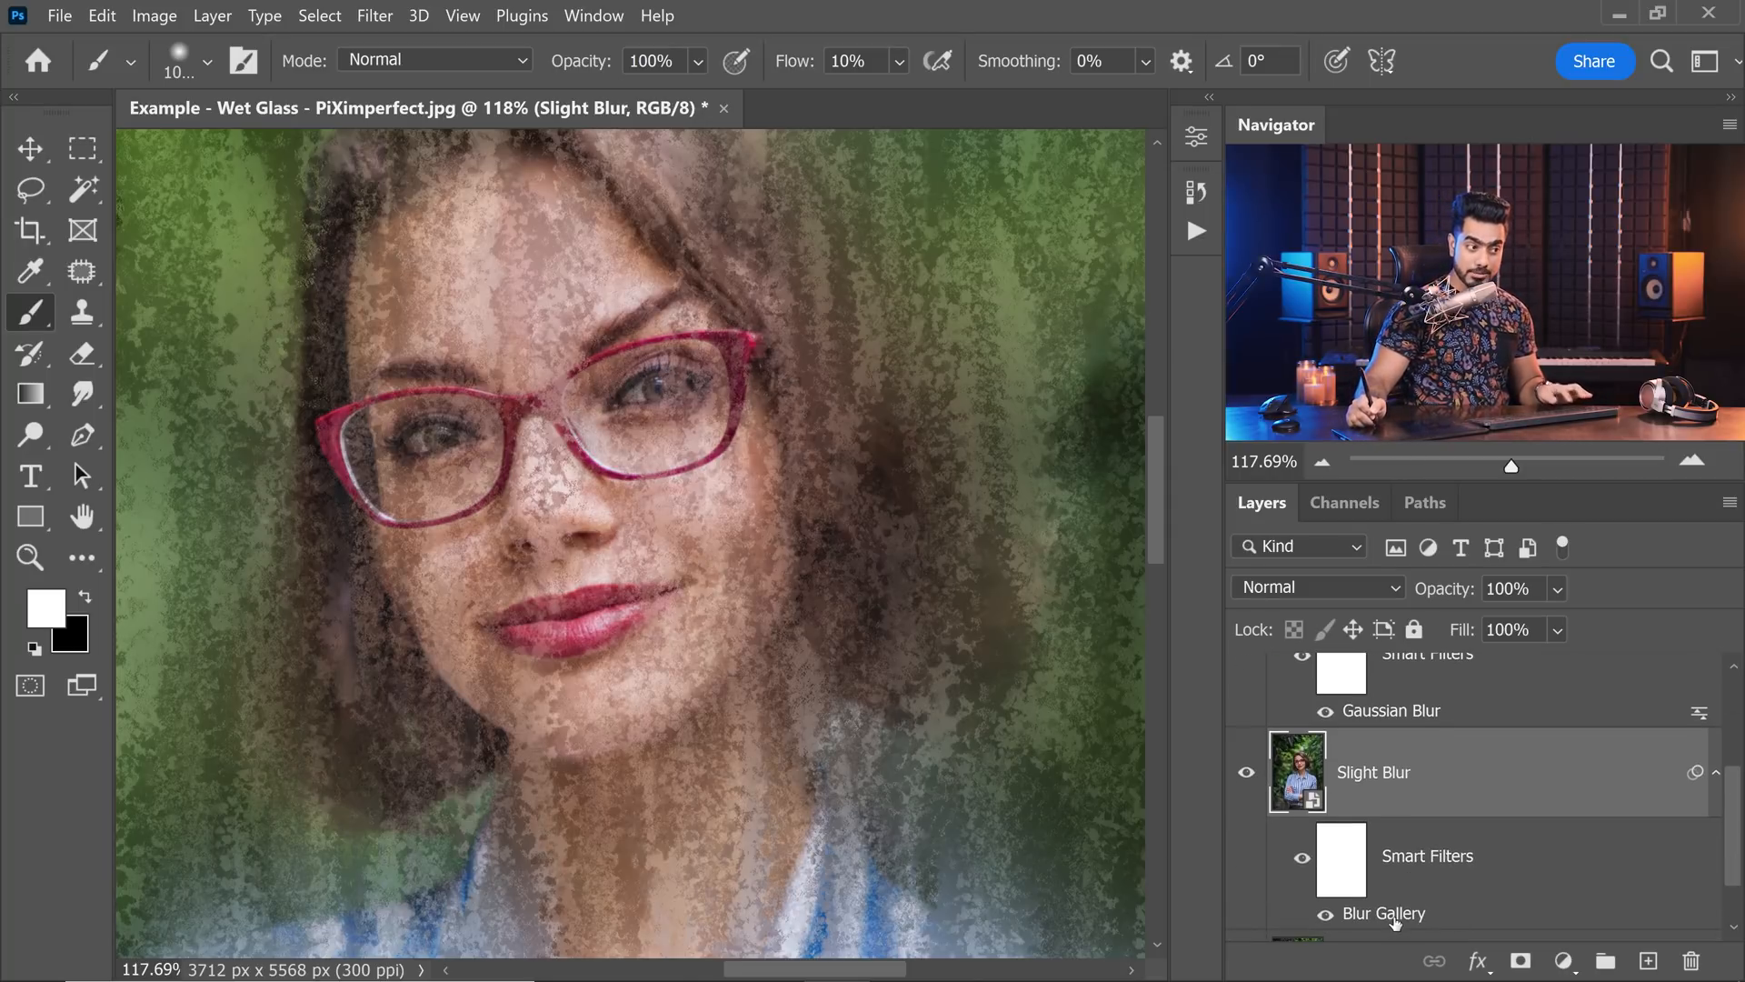
pyautogui.doubleClick(1393, 922)
pyautogui.click(537, 388)
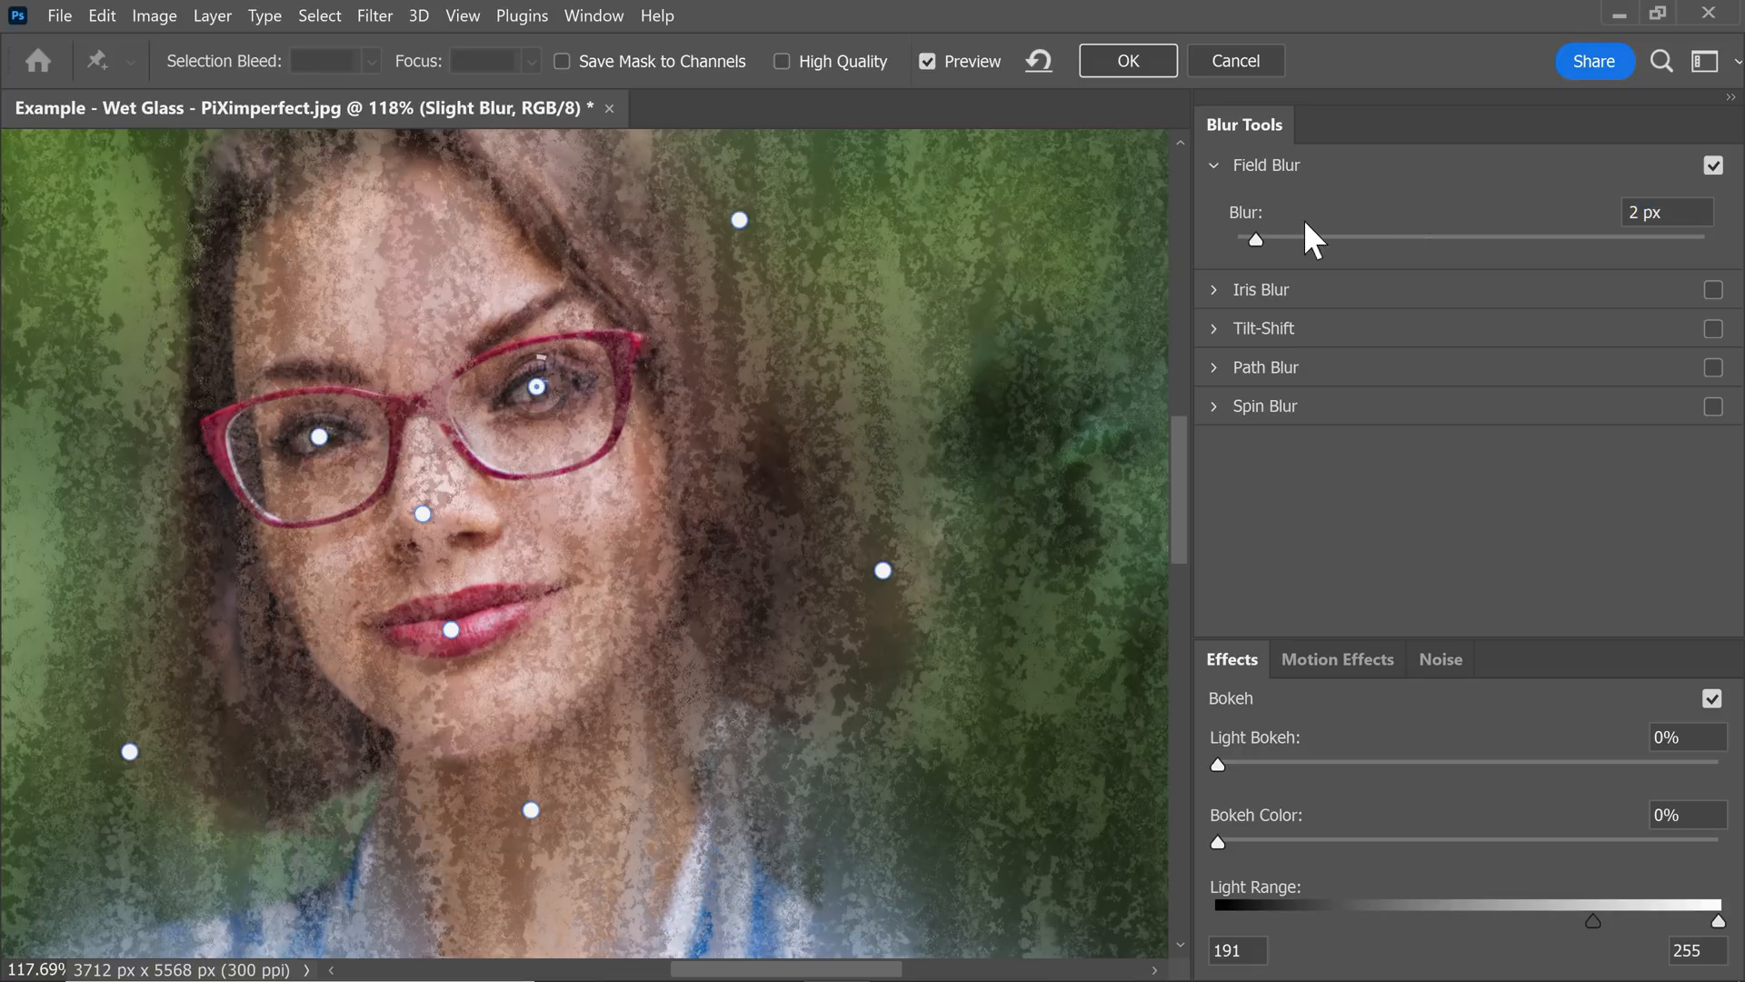
pyautogui.moveTo(1256, 239); pyautogui.dragTo(1270, 239)
pyautogui.click(319, 437)
pyautogui.click(451, 630)
pyautogui.click(1128, 60)
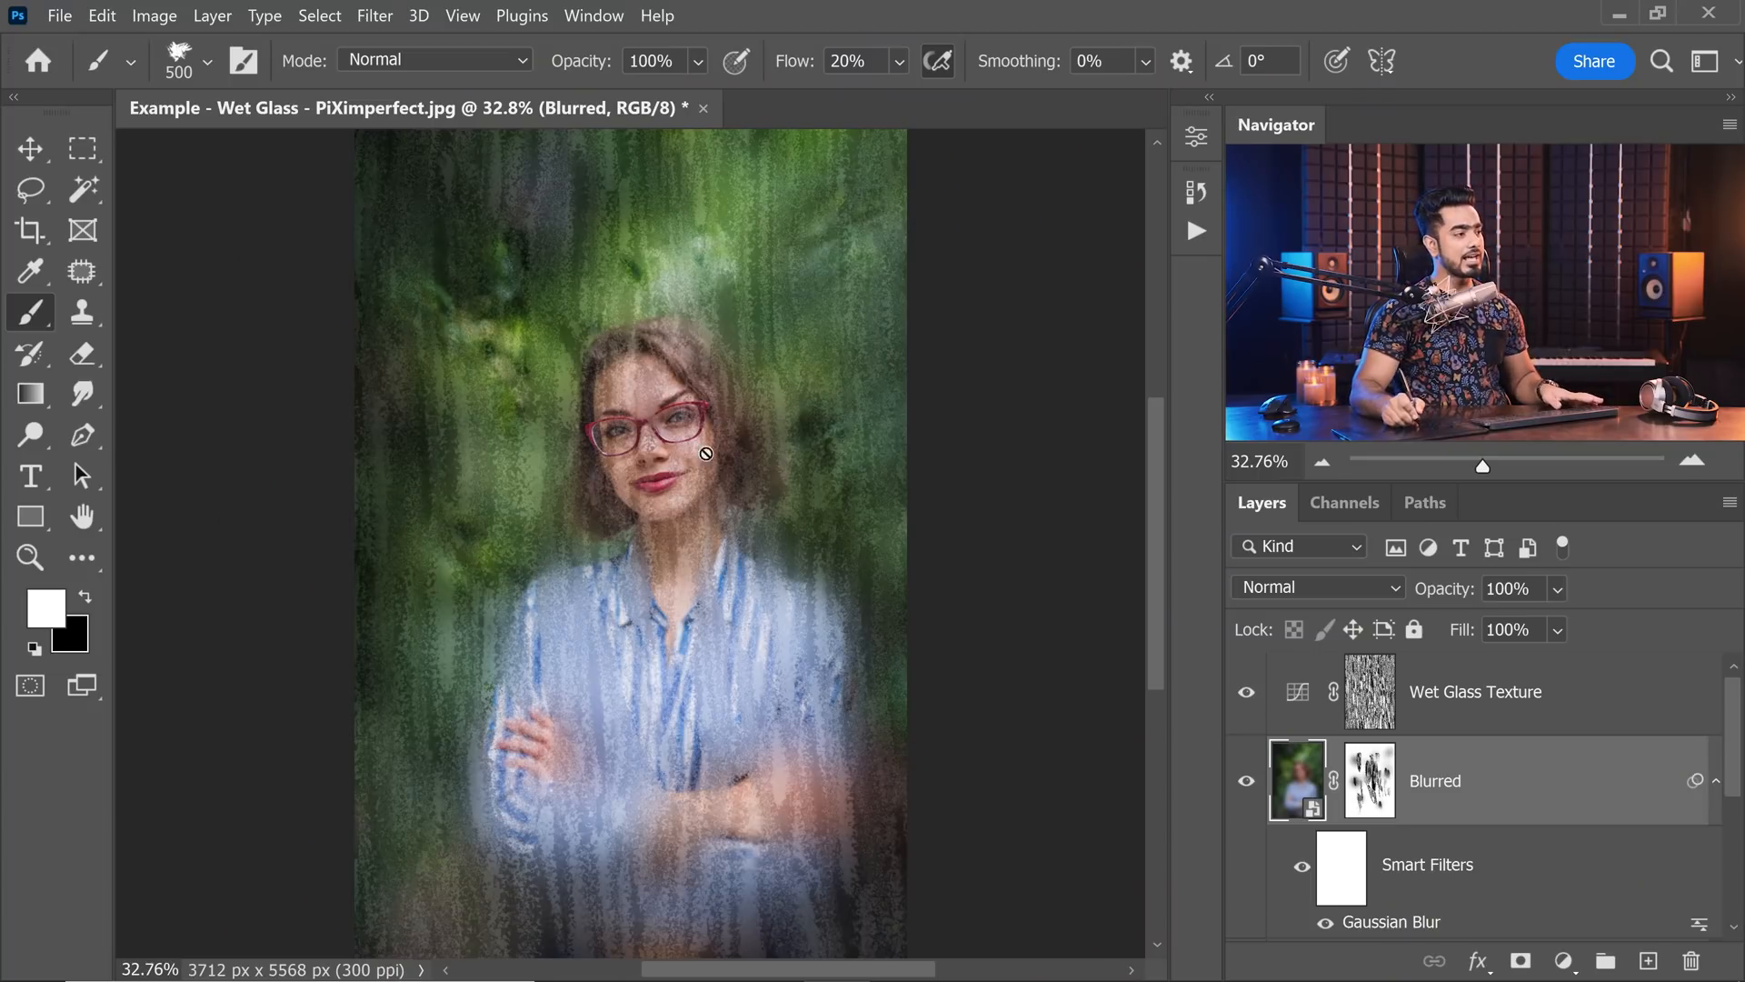
# Target the Blurred layer's mask with black and choose the KYLE Ultimate Charcoal Pencil brush, enlarged to 150 px.
pyautogui.moveTo(648, 449); pyautogui.dragTo(696, 455)
pyautogui.moveTo(696, 455); pyautogui.dragTo(665, 468)
pyautogui.click(1371, 805)
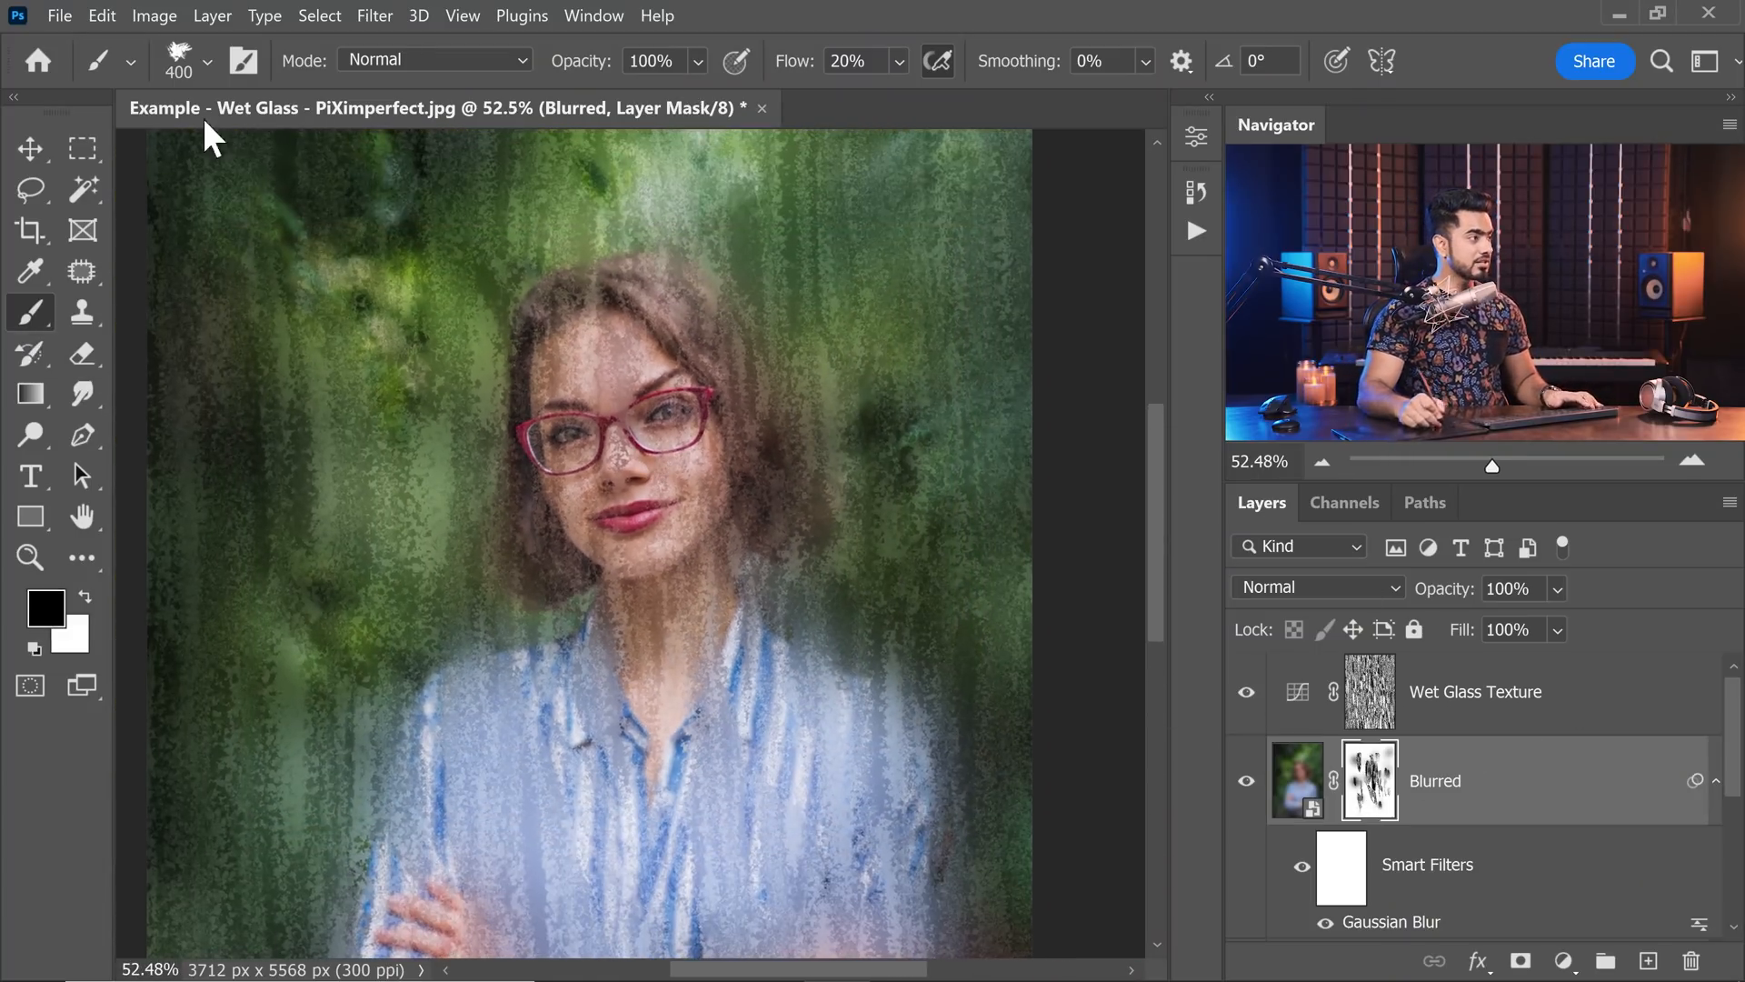
pyautogui.click(182, 68)
pyautogui.click(248, 787)
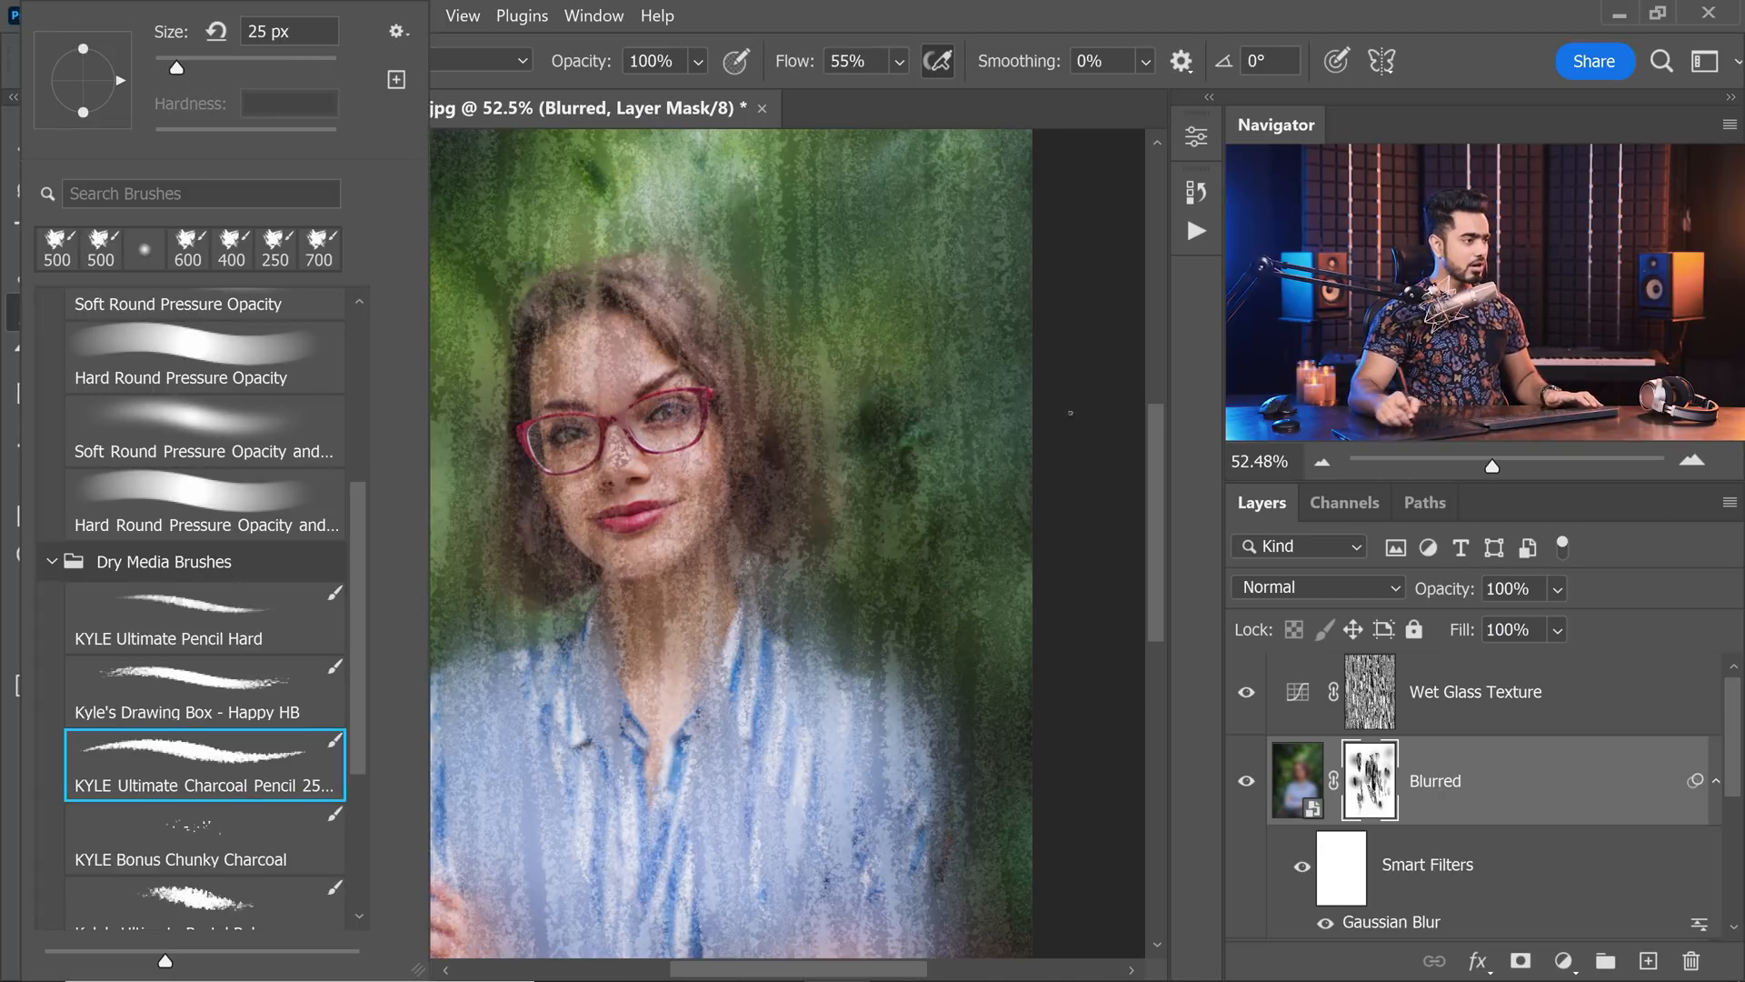
pyautogui.click(1154, 453)
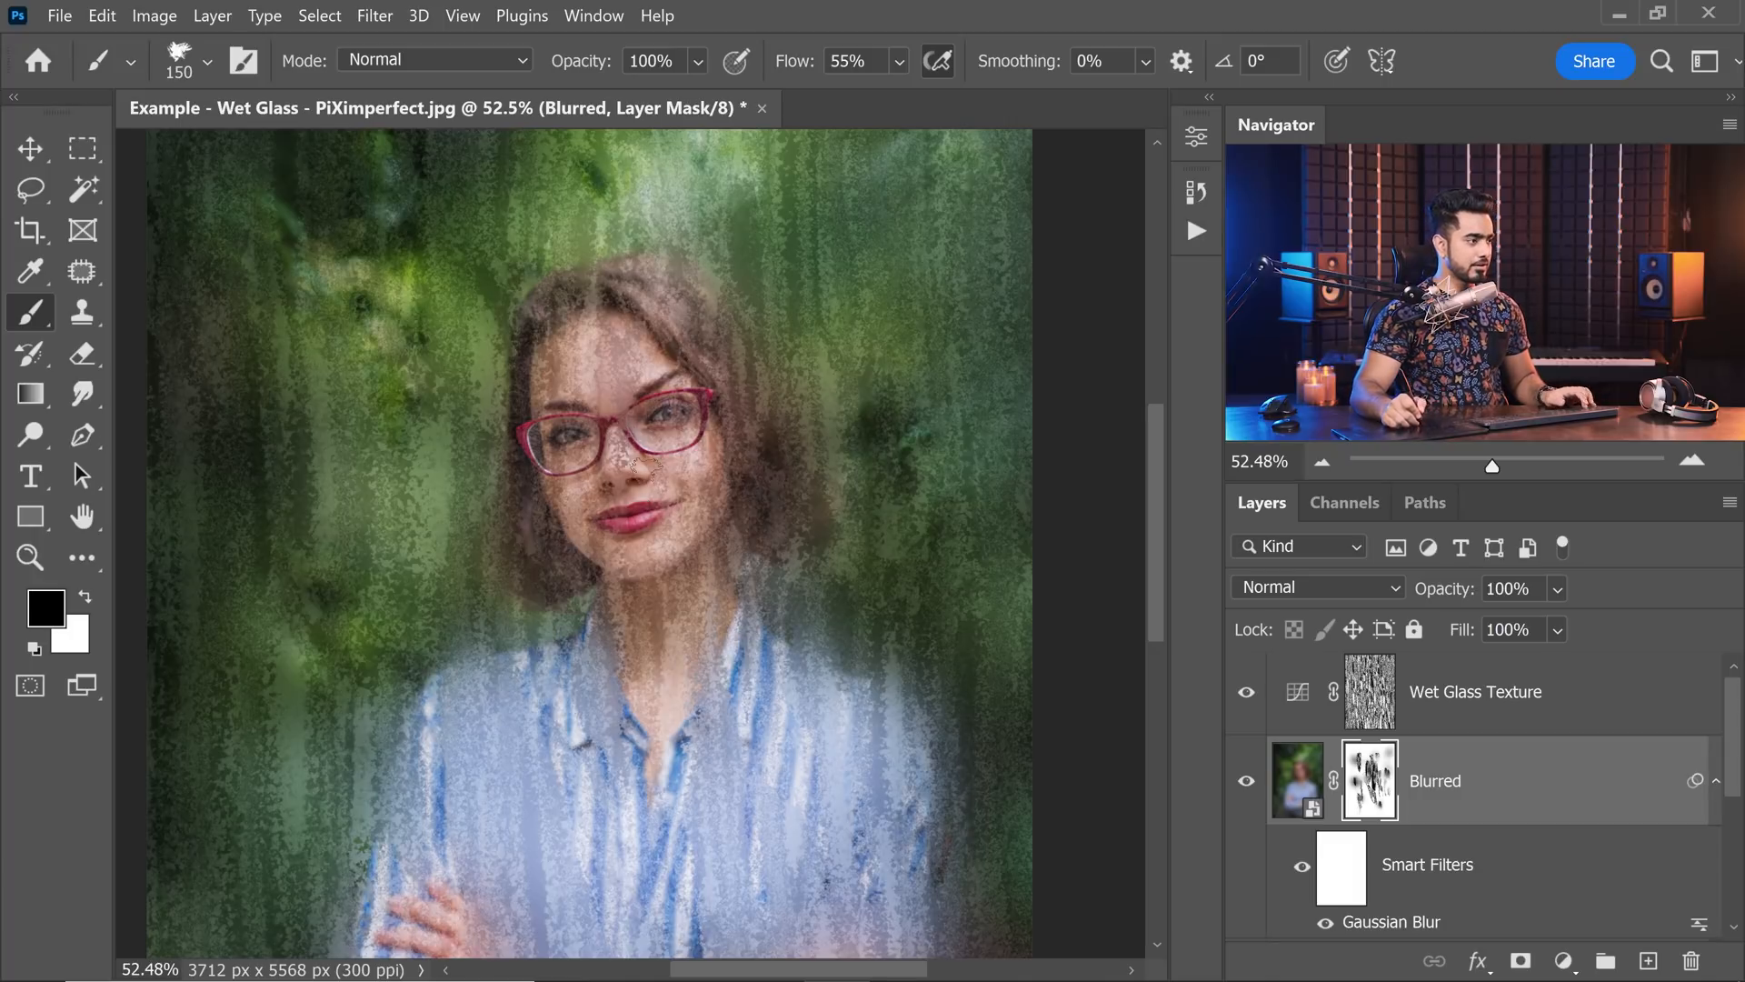
pyautogui.press('Return')
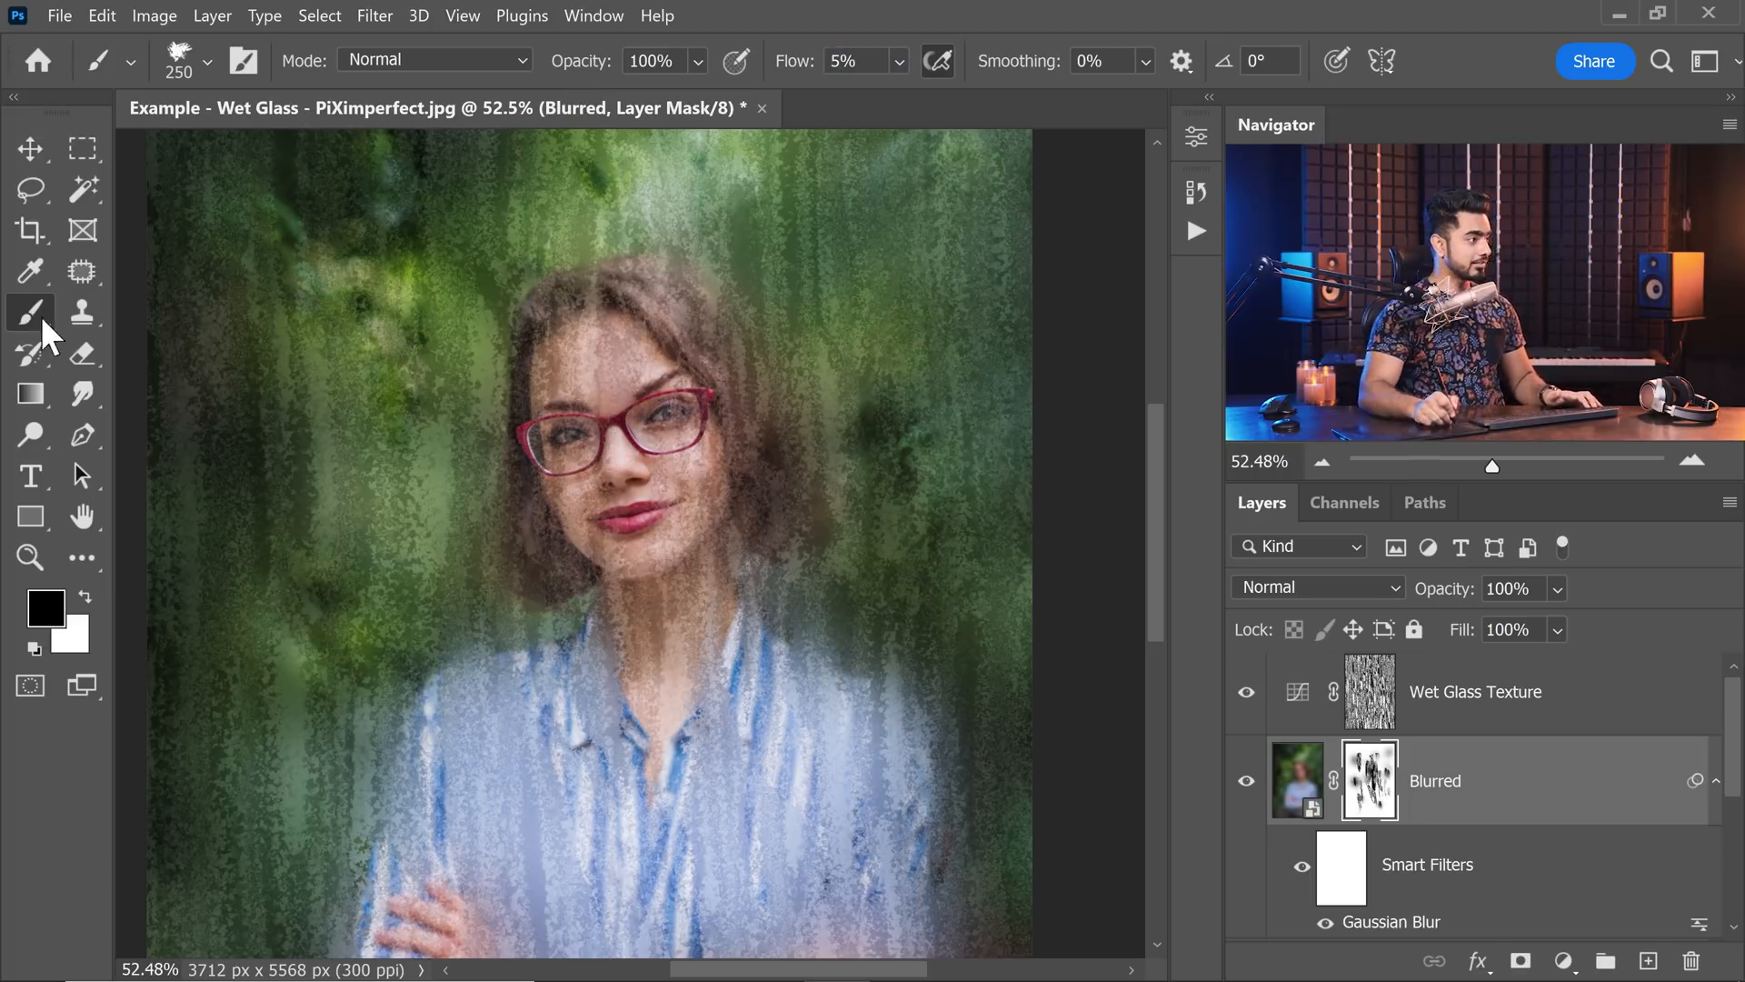
# Switch to the Soft Round brush, enlarge it to 900 px and make white the foreground colour.
pyautogui.click(179, 61)
pyautogui.moveTo(356, 509); pyautogui.dragTo(324, 270)
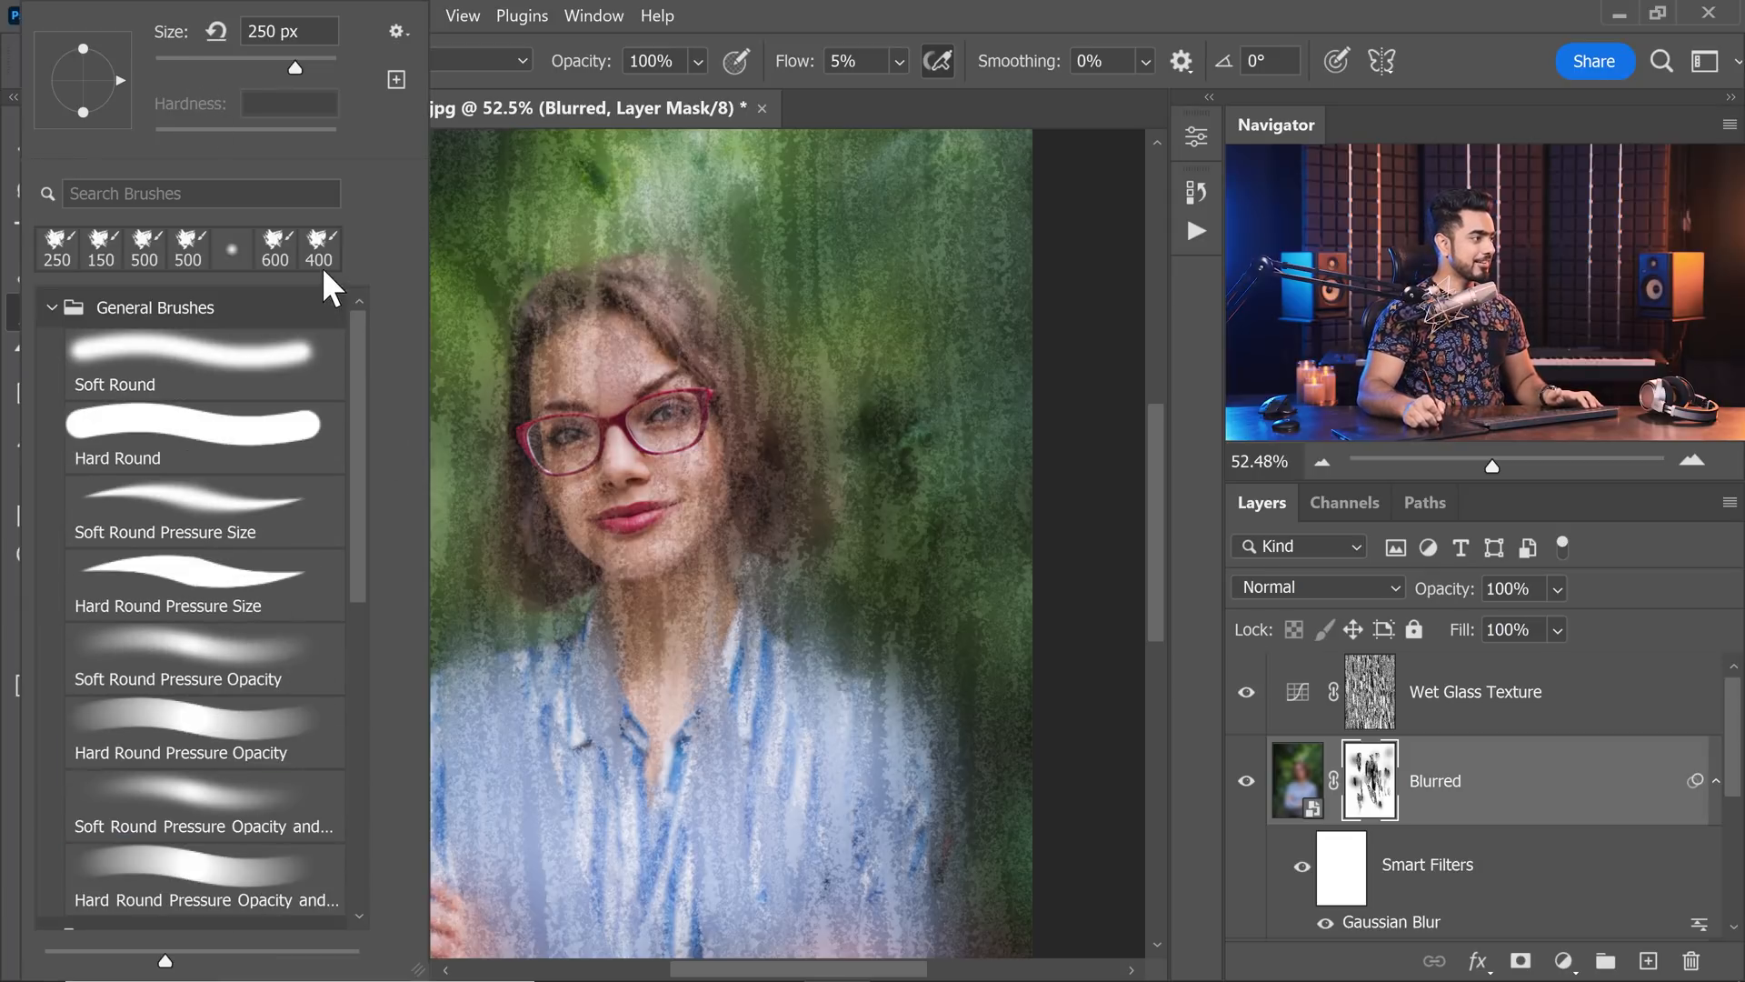
pyautogui.click(218, 366)
pyautogui.press('Return')
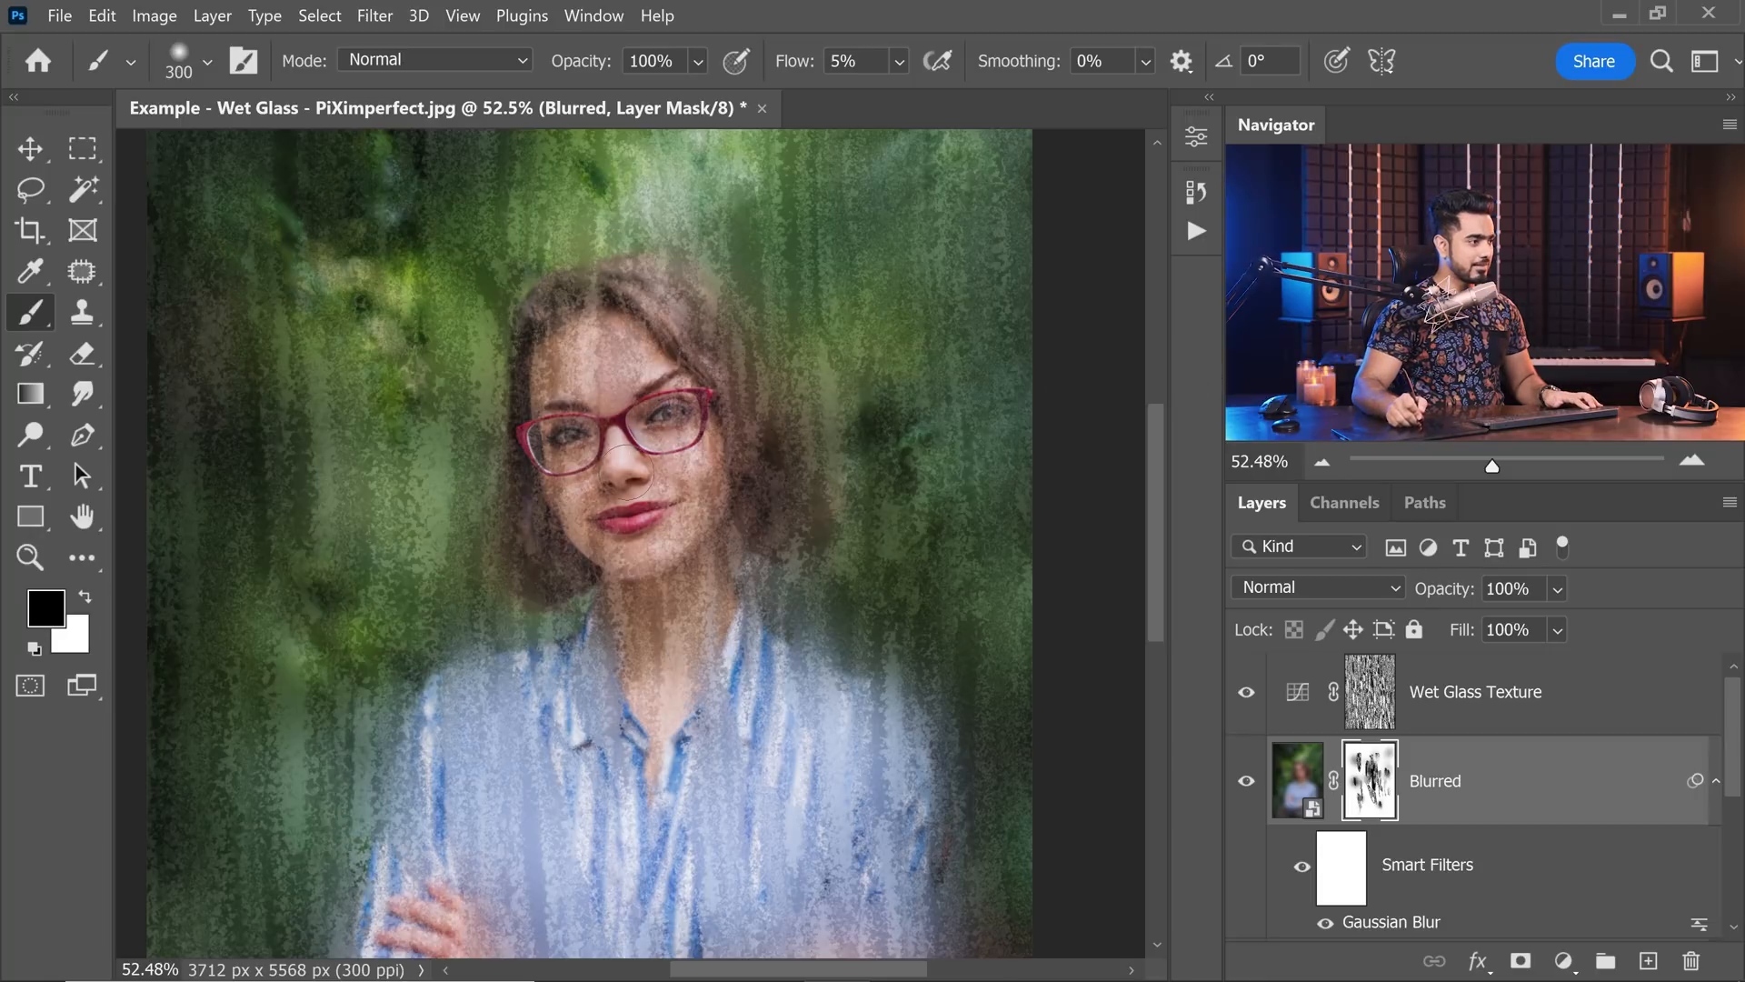
pyautogui.press(']')
pyautogui.press(']')
pyautogui.press(']')
pyautogui.press(']')
pyautogui.press(']')
pyautogui.press(']')
pyautogui.press('x')
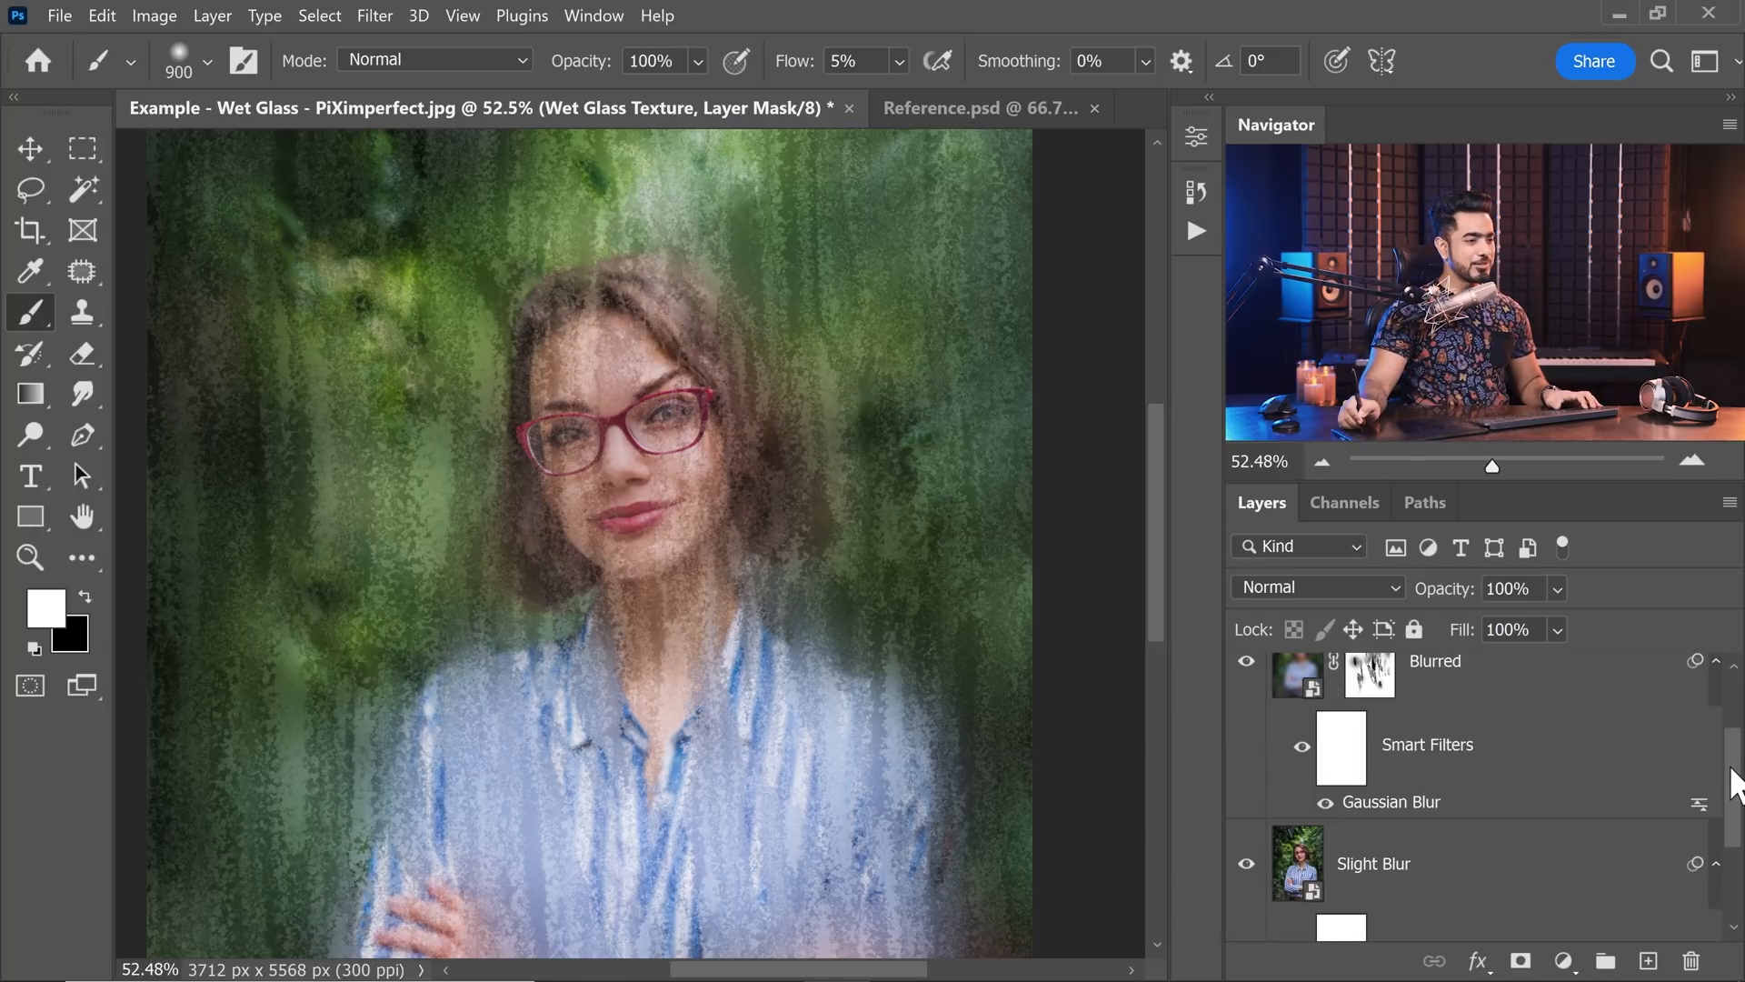
# Paint black over the face and neck on the Wet Glass Texture mask with a soft brush of about 1100 px at 5% flow.
pyautogui.scroll(2, 1727, 723)
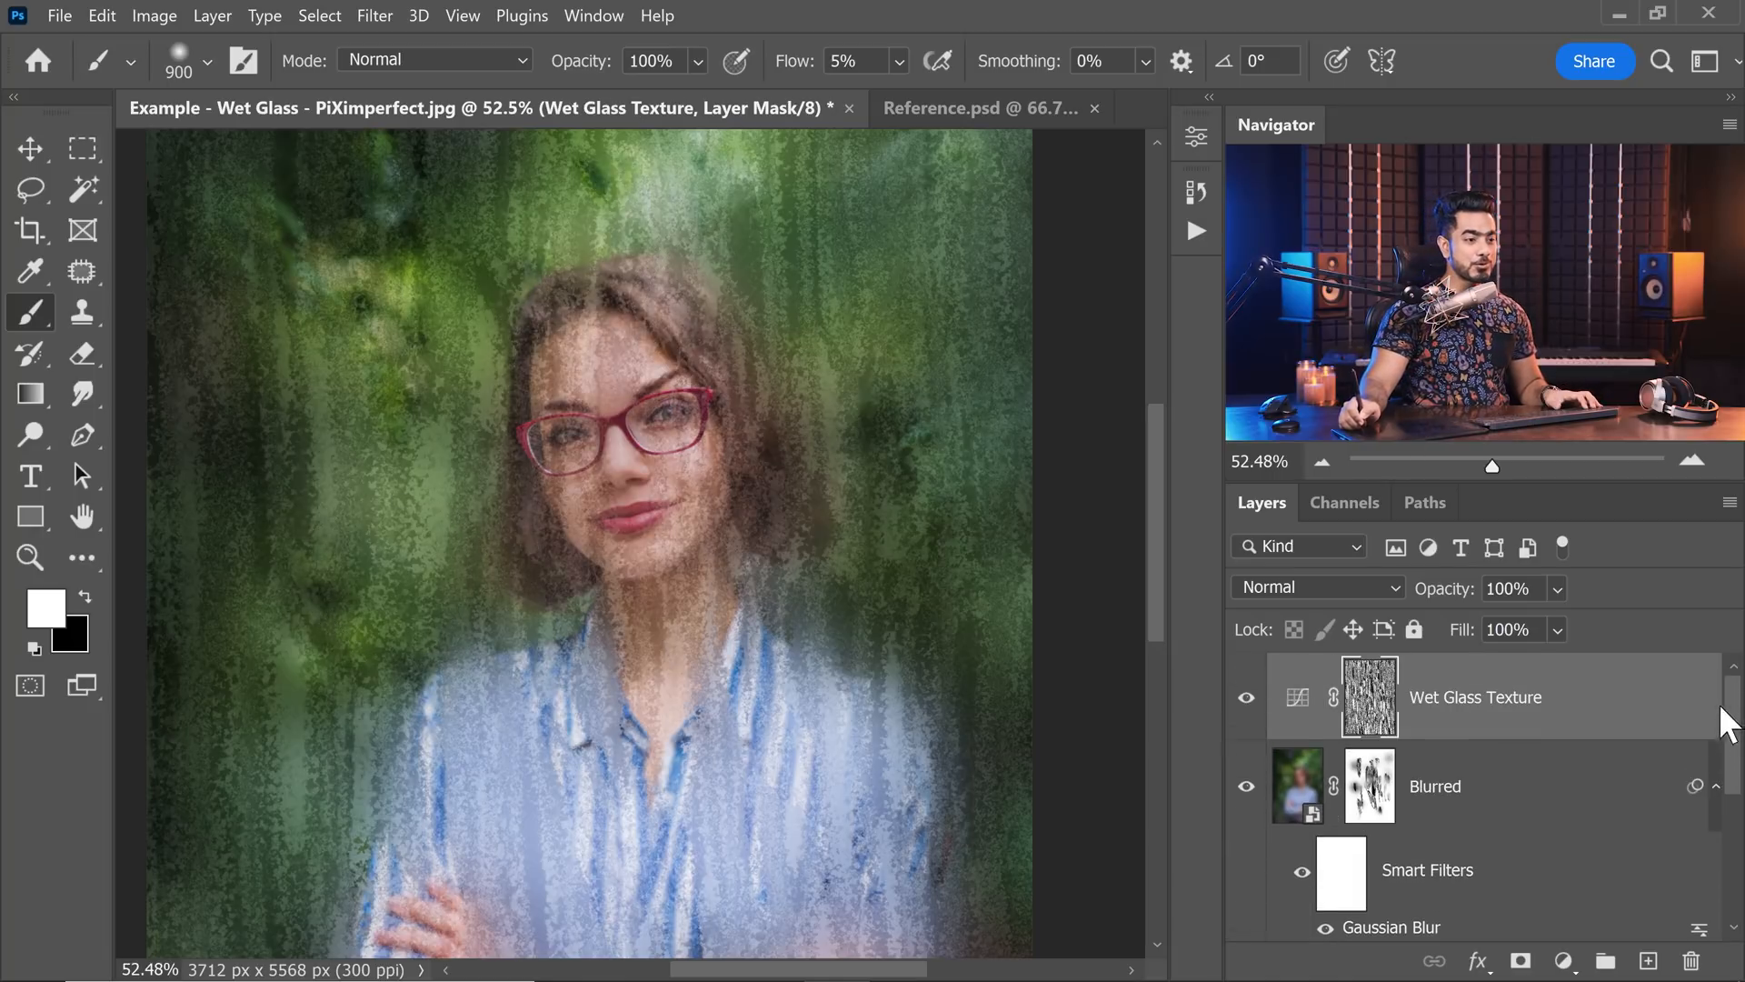
pyautogui.press('x')
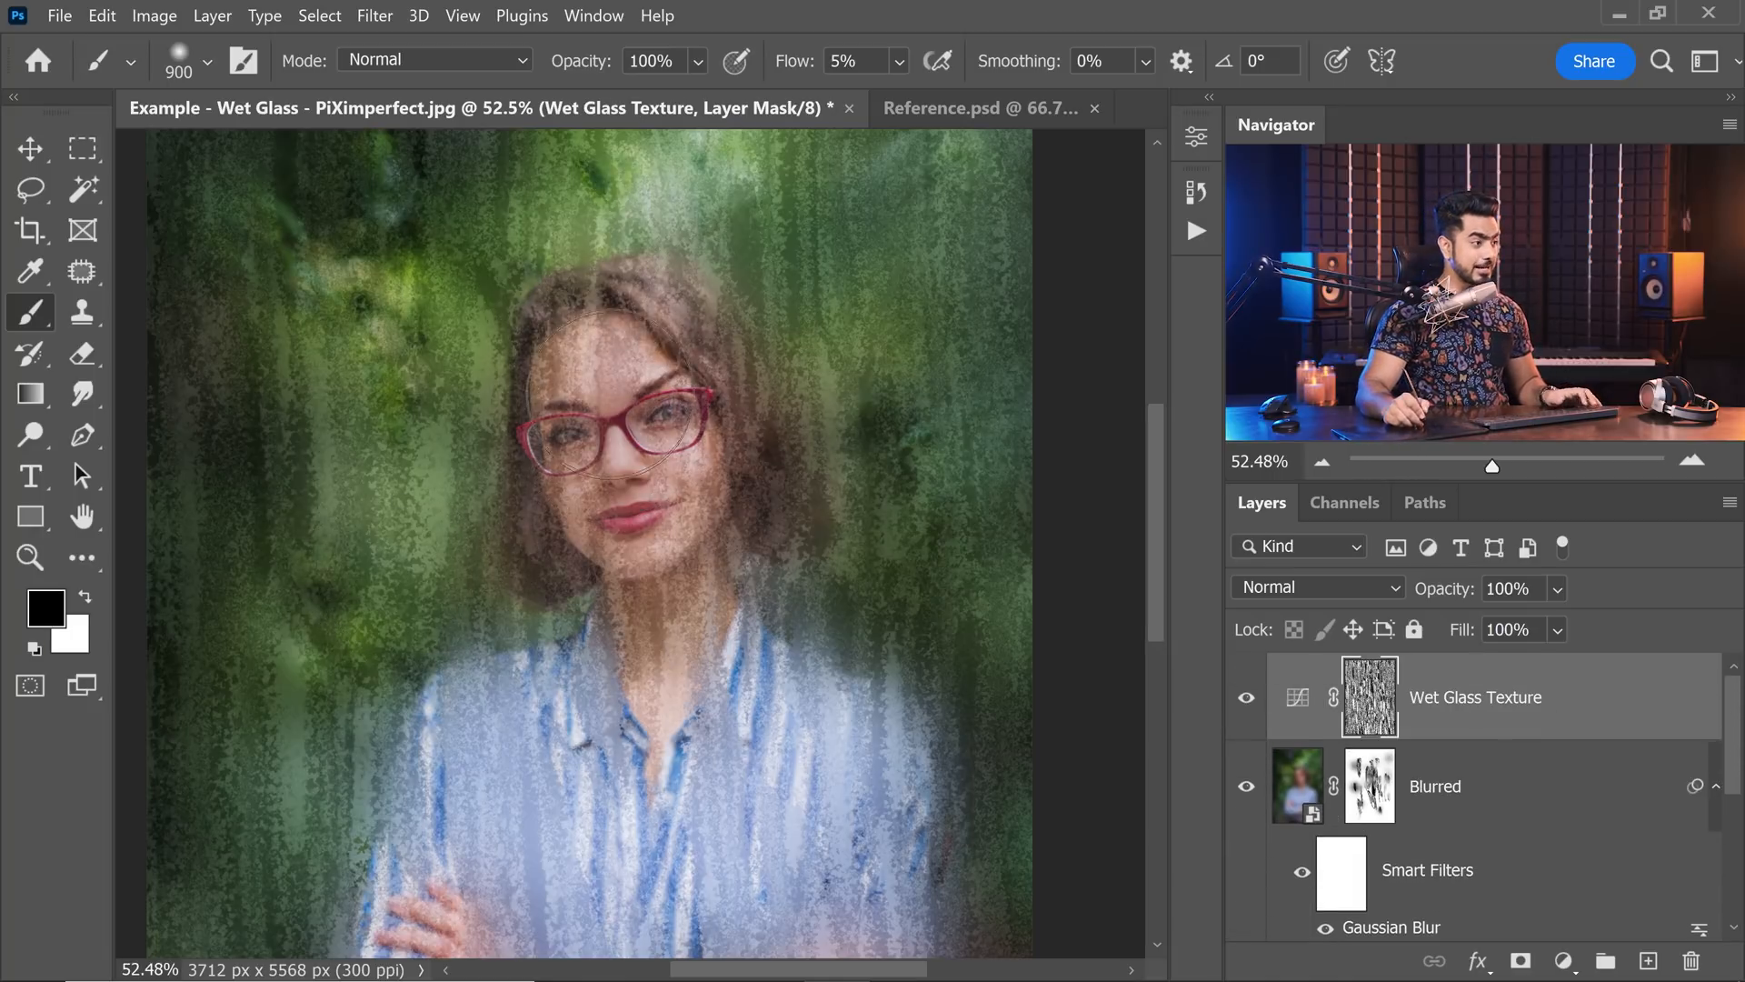
pyautogui.press(']')
pyautogui.press(']')
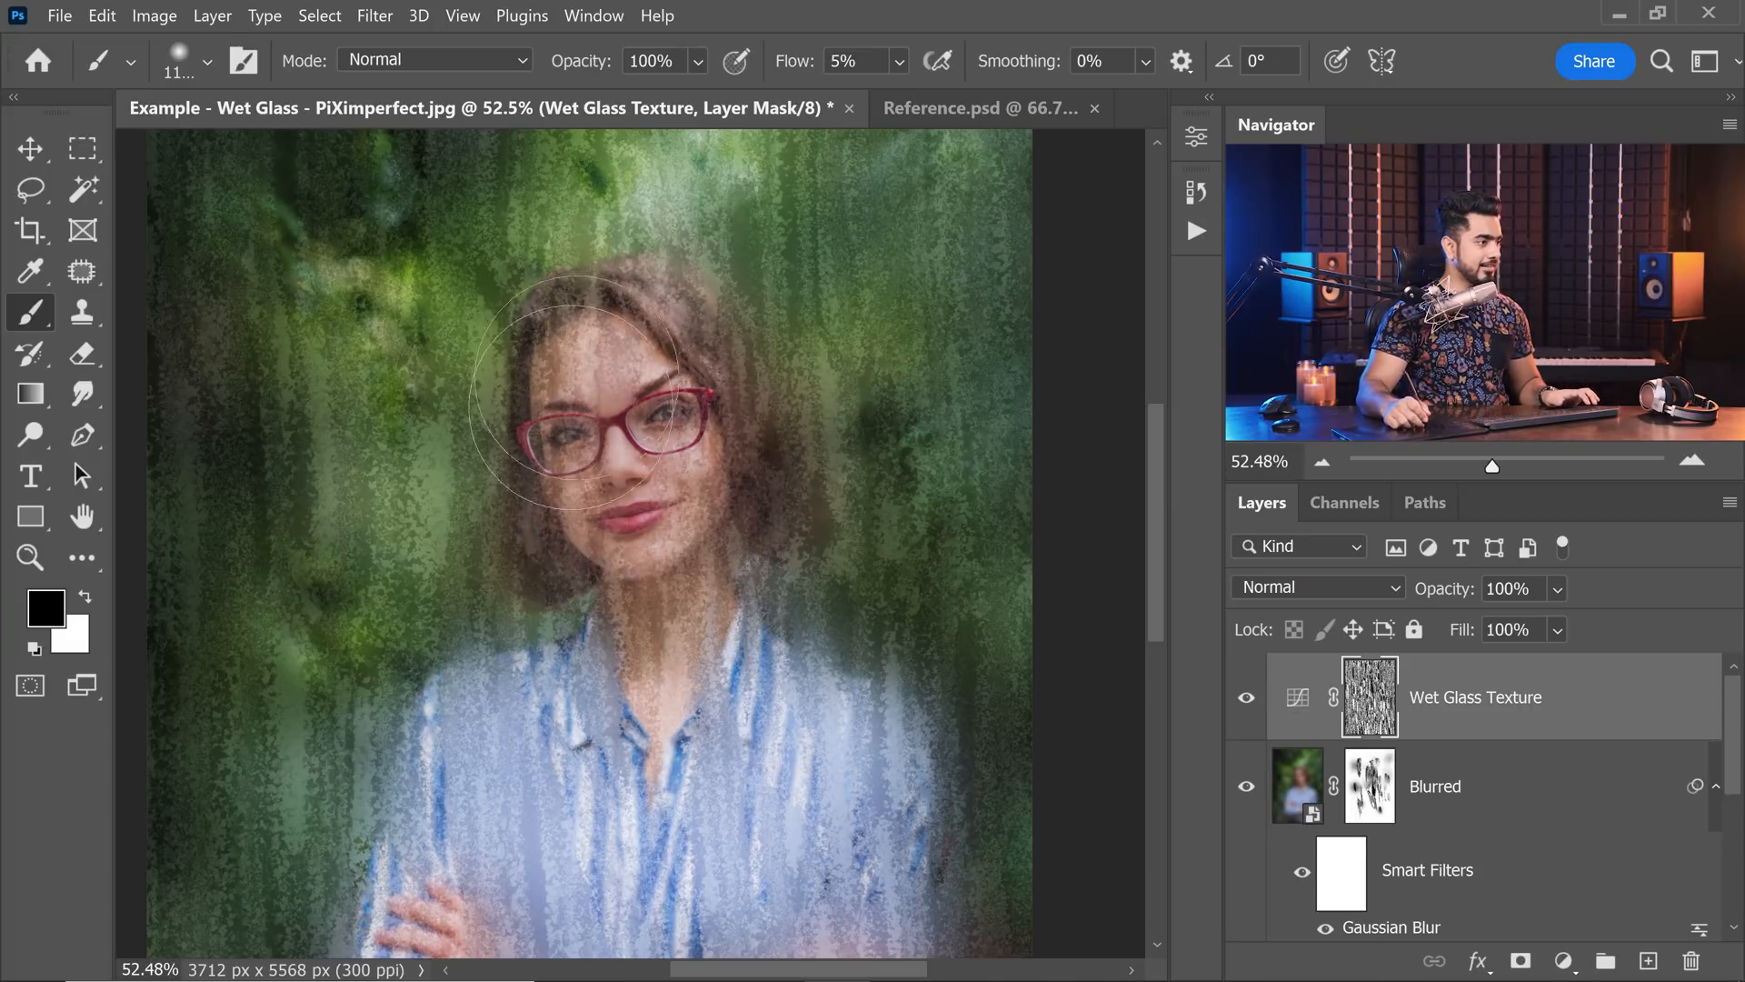
pyautogui.moveTo(616, 672)
pyautogui.mouseDown()
pyautogui.moveTo(670, 568)
pyautogui.moveTo(658, 595)
pyautogui.mouseUp()
pyautogui.moveTo(693, 534); pyautogui.dragTo(664, 565)
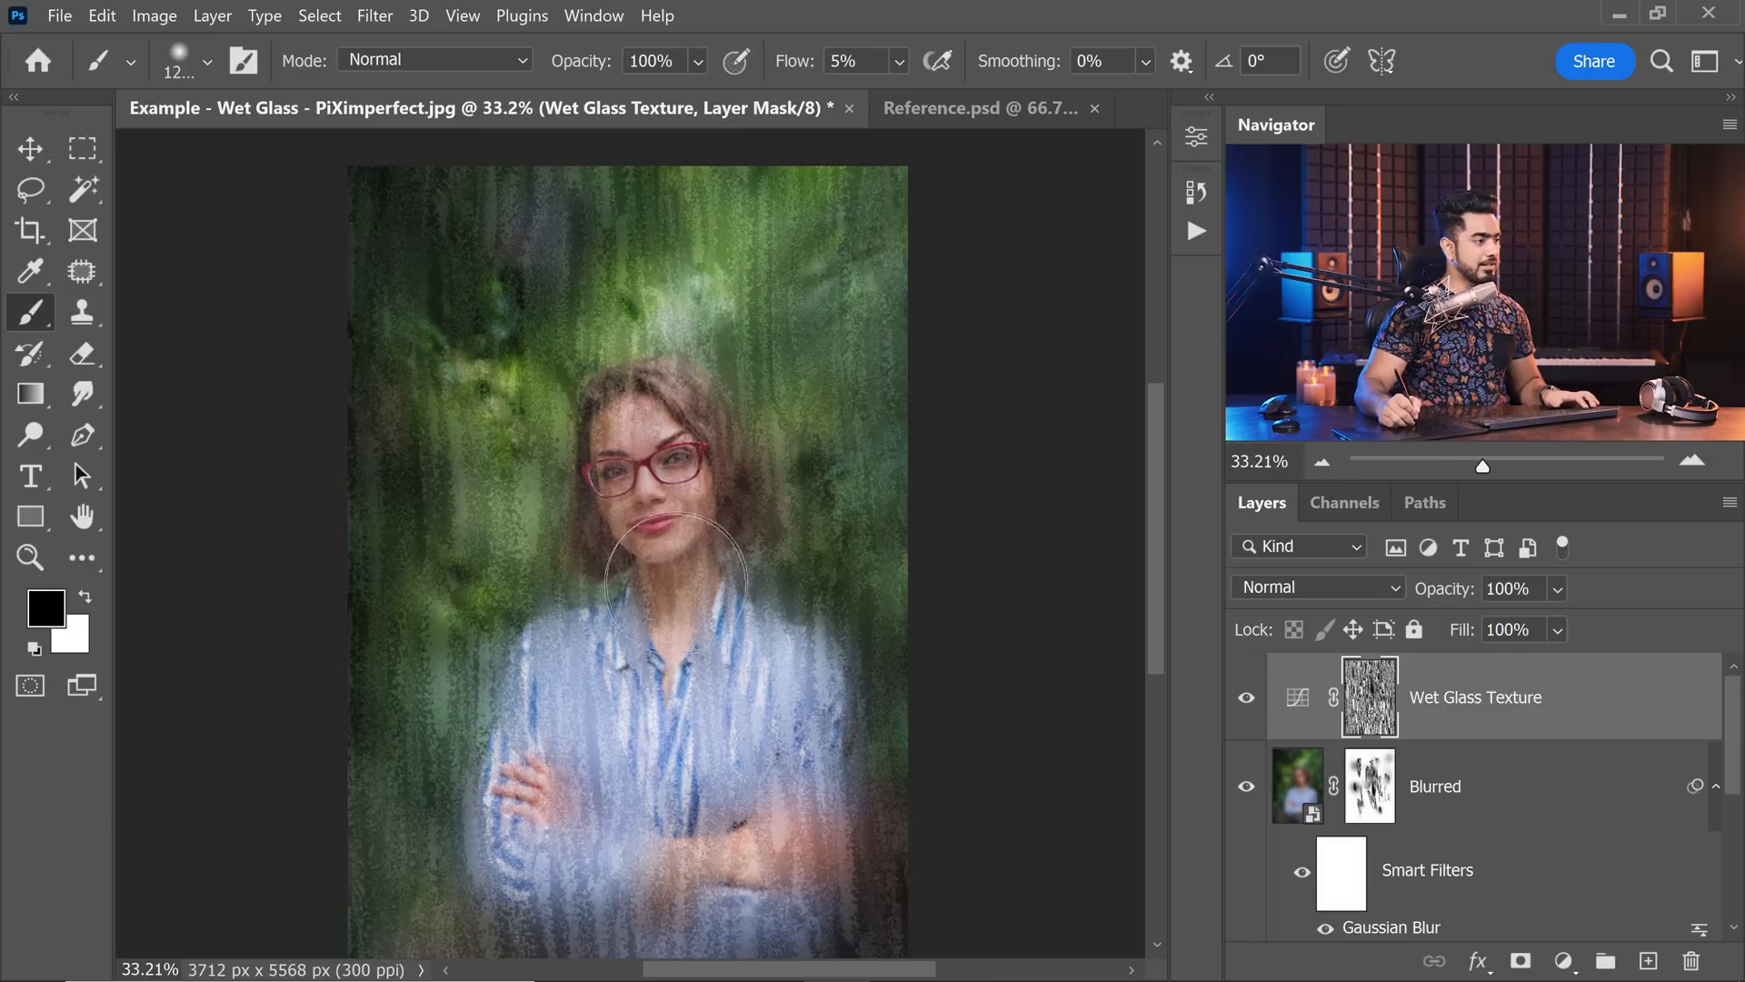
# Continue fading the texture around the face, hair and upper shirt with large, soft black strokes on the Wet Glass Texture mask.
pyautogui.press(']')
pyautogui.press(']')
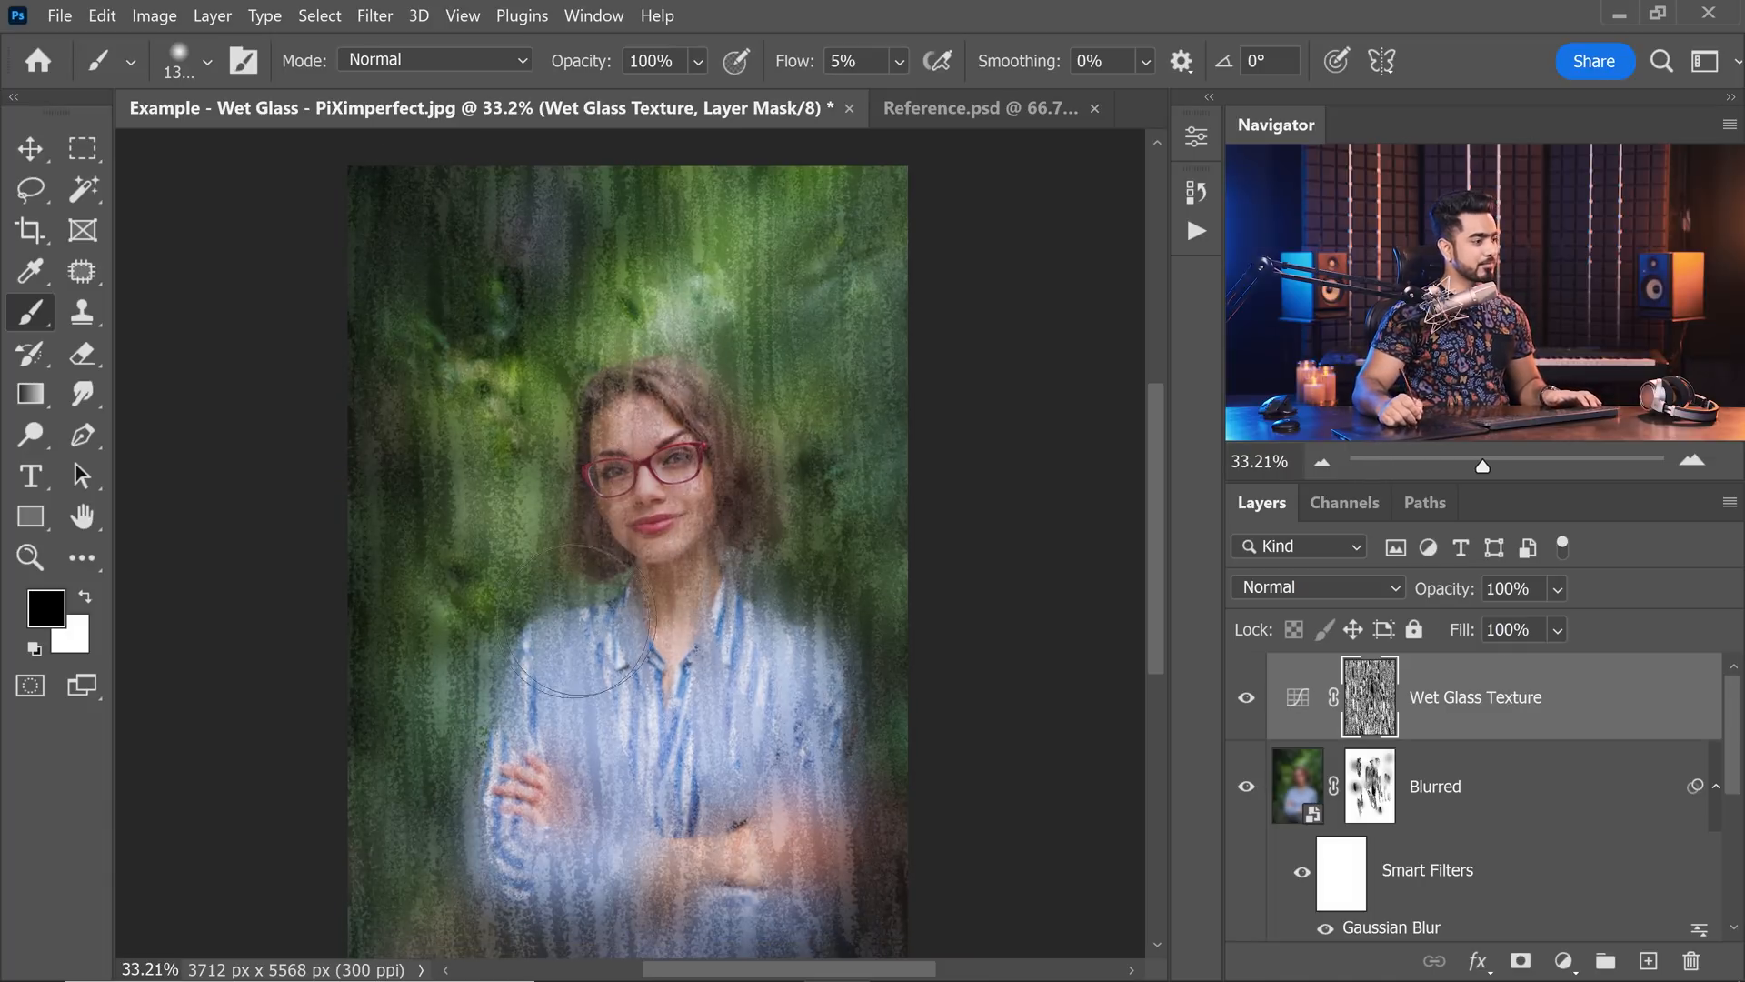
pyautogui.scroll(2, 672, 464)
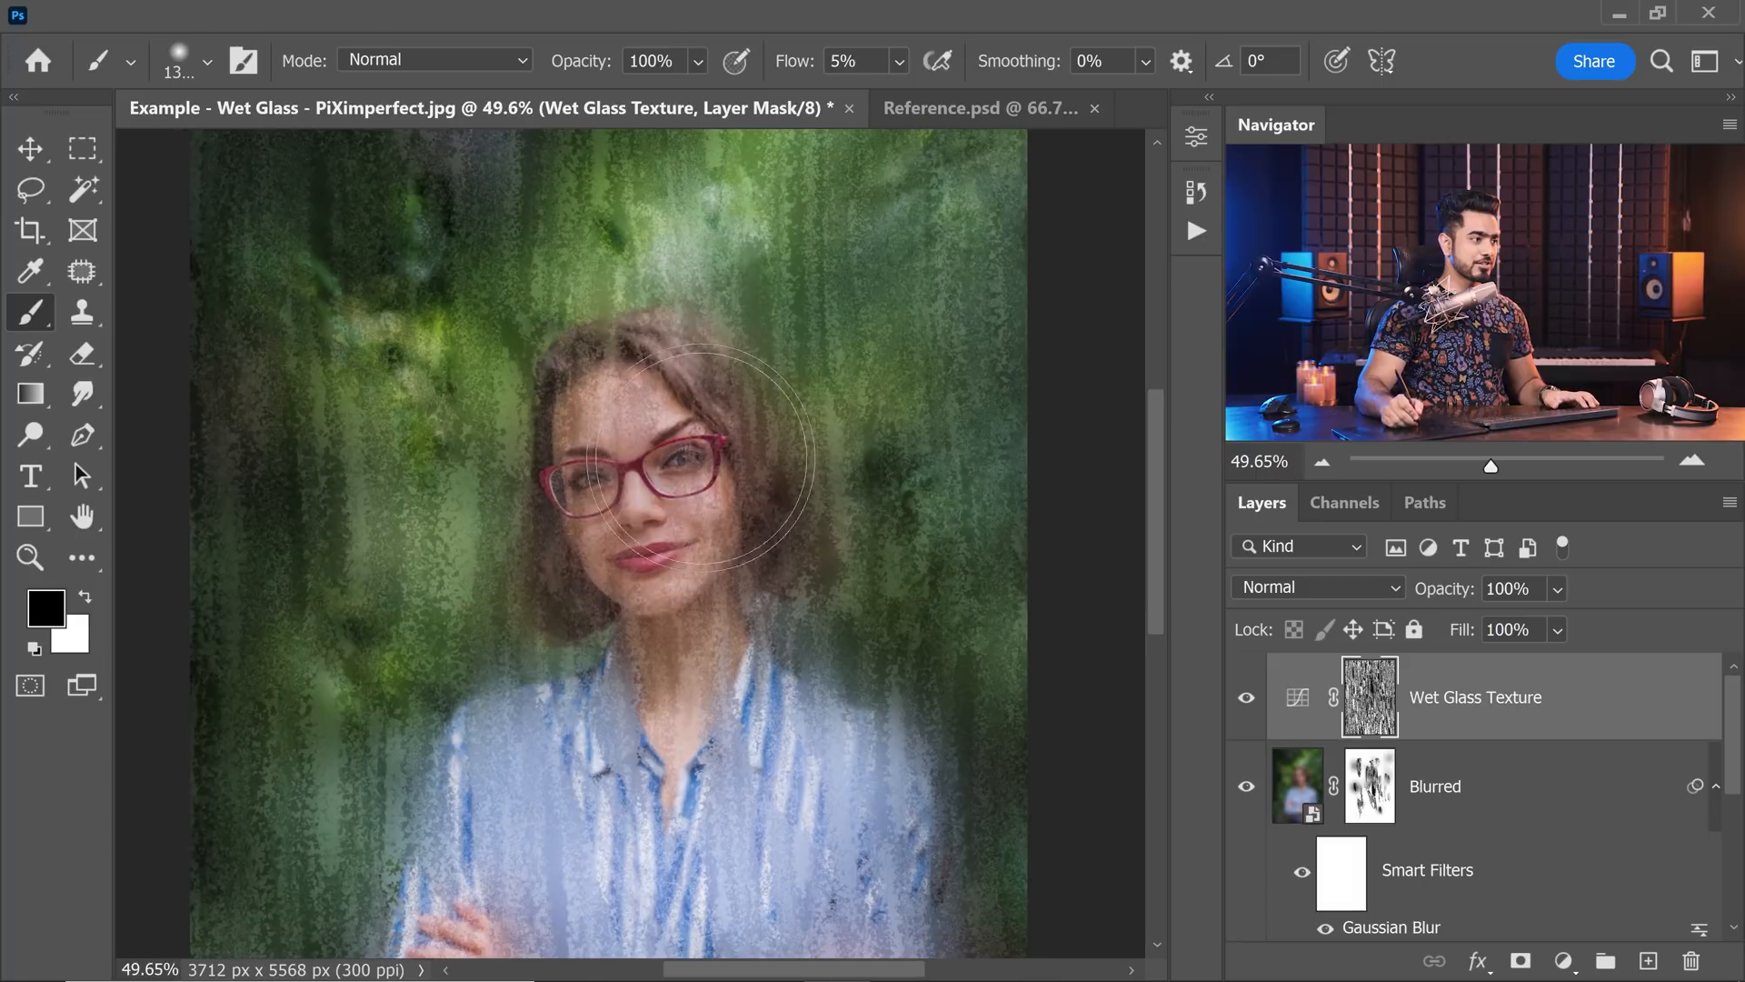
pyautogui.press('[')
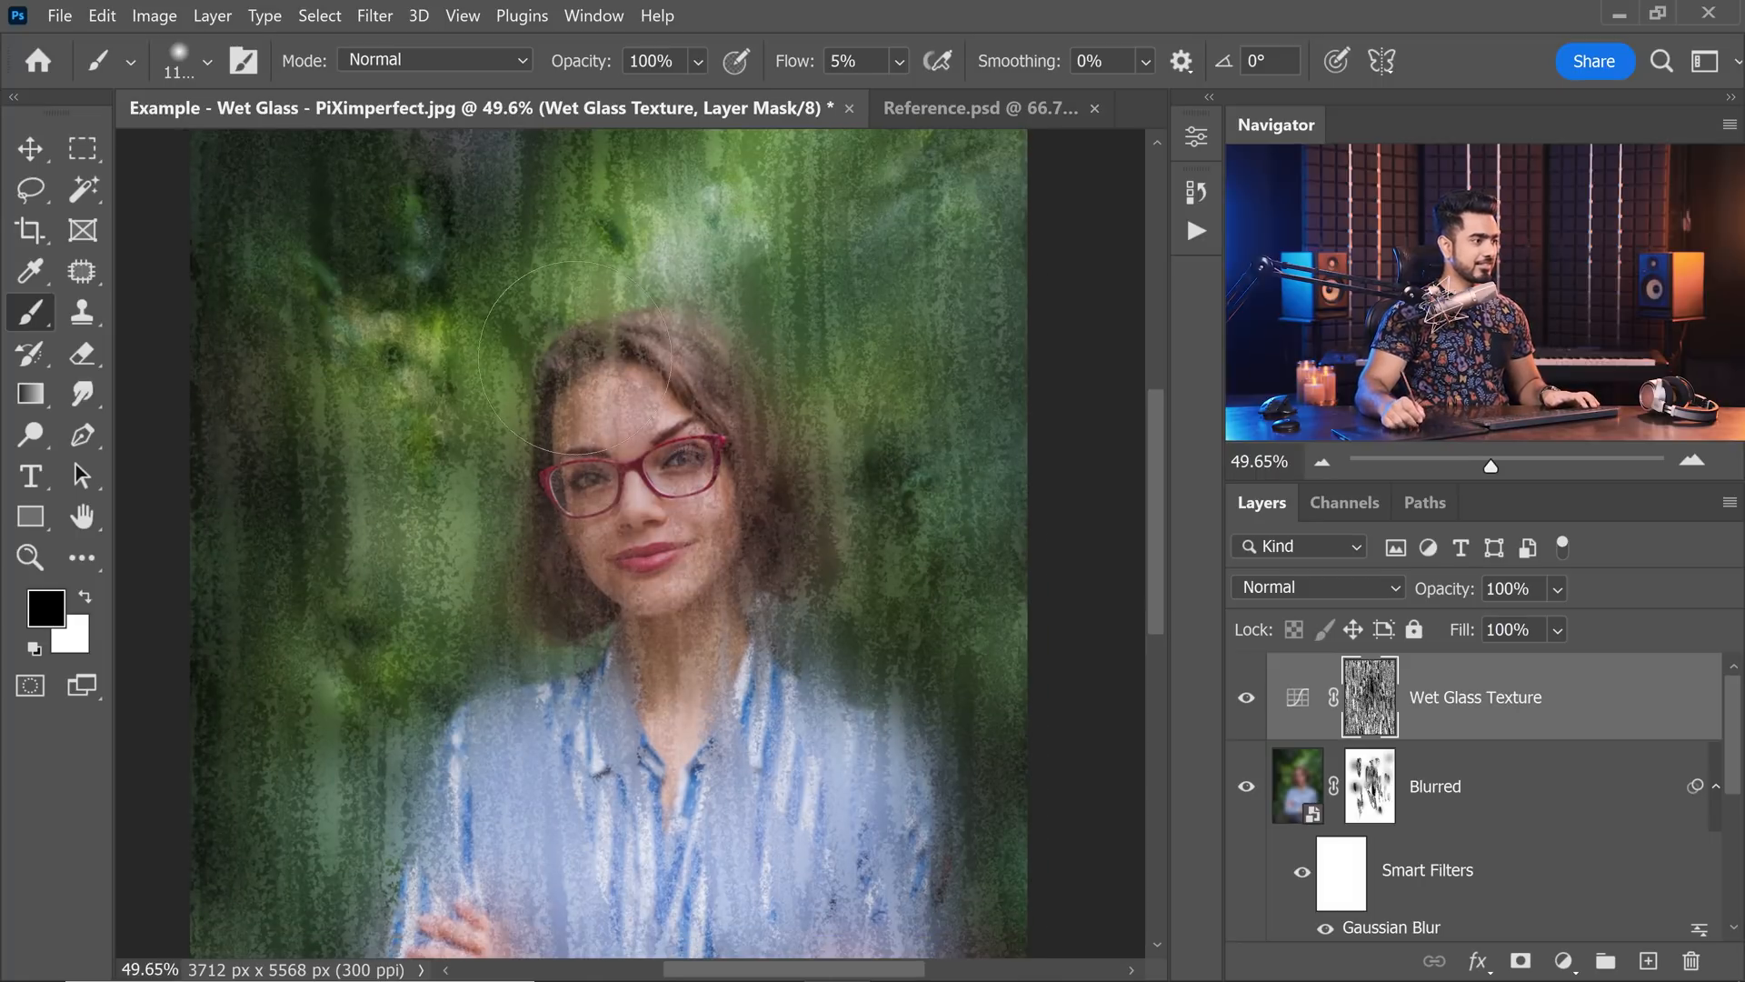
pyautogui.scroll(-2, 672, 345)
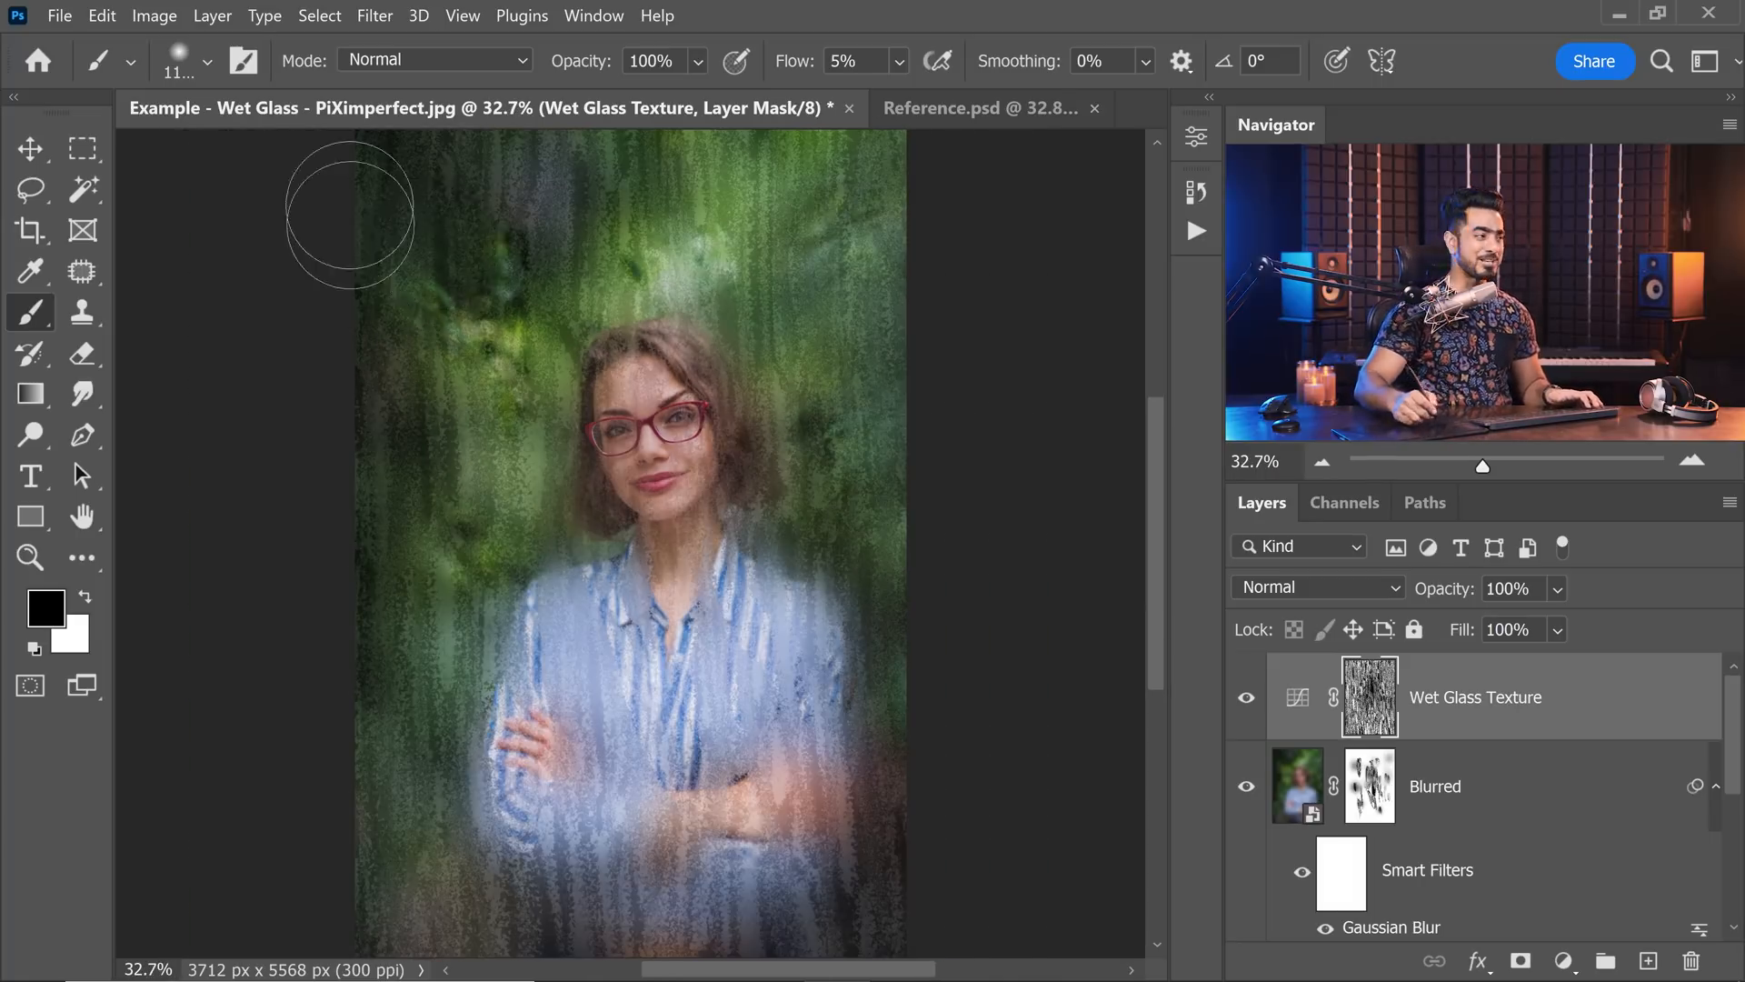
# Choose the KYLE Ultimate Charcoal Pencil from the Dry Media Brushes and set its painting mode to Difference.
pyautogui.click(182, 63)
pyautogui.click(52, 307)
pyautogui.click(77, 347)
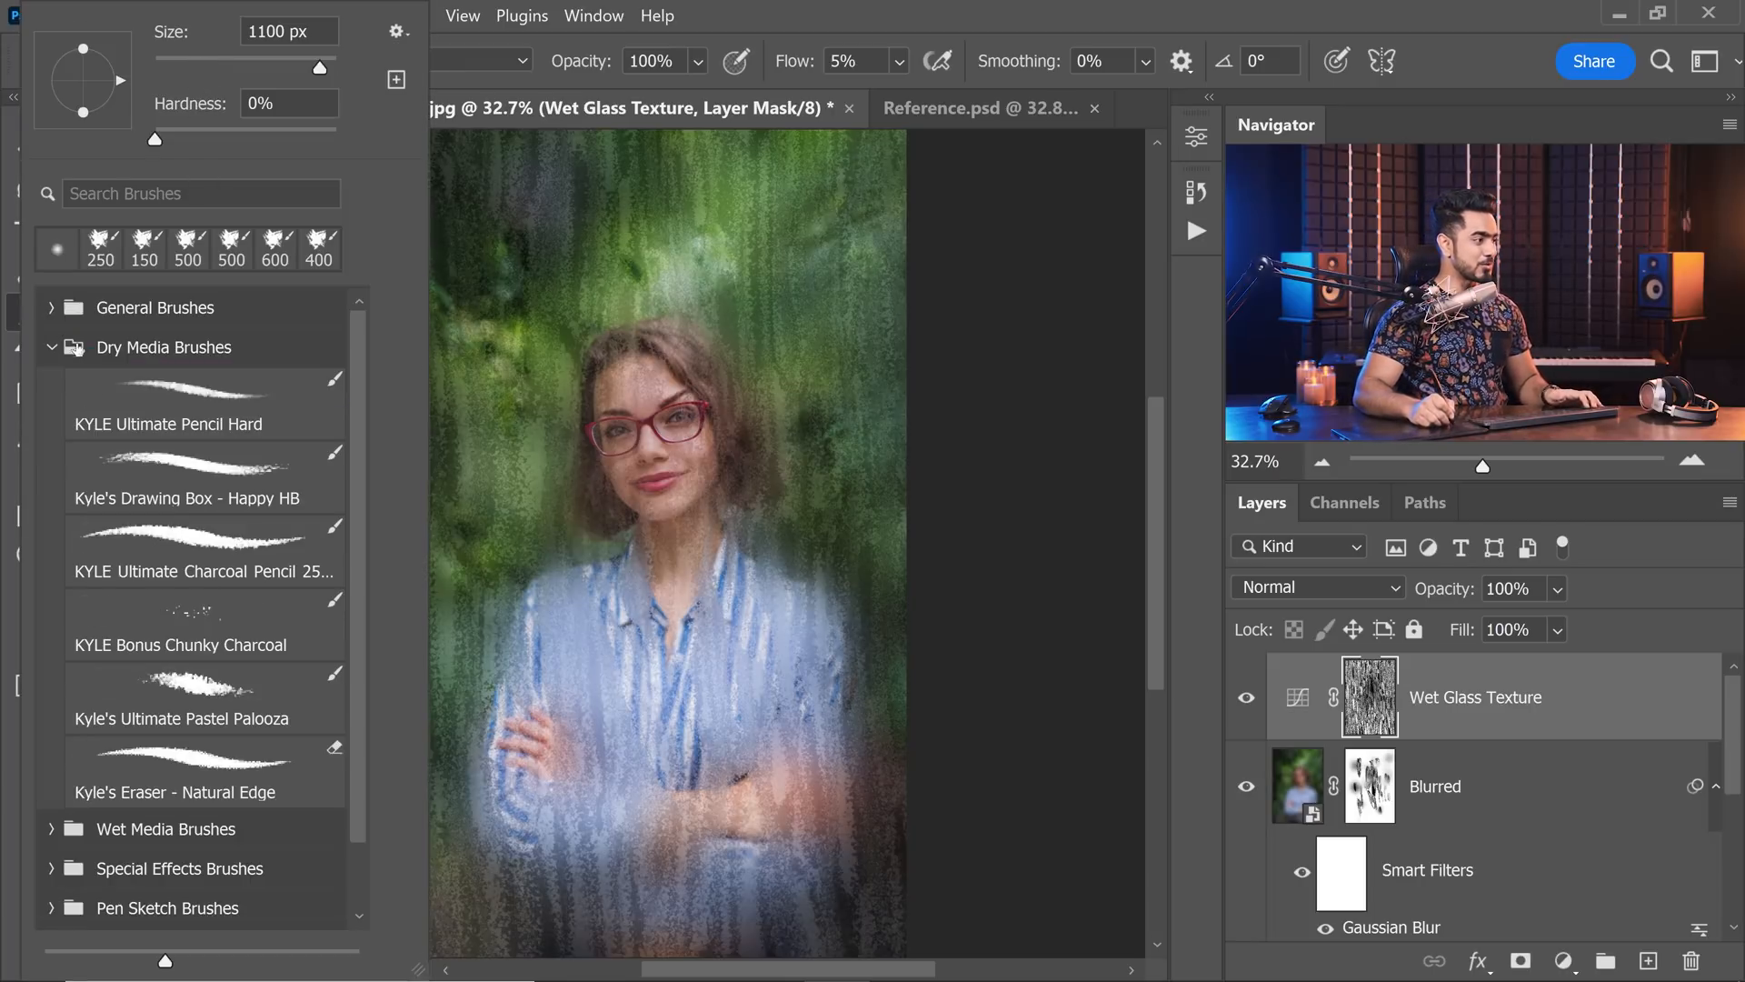
pyautogui.click(196, 542)
pyautogui.press('Return')
pyautogui.click(431, 58)
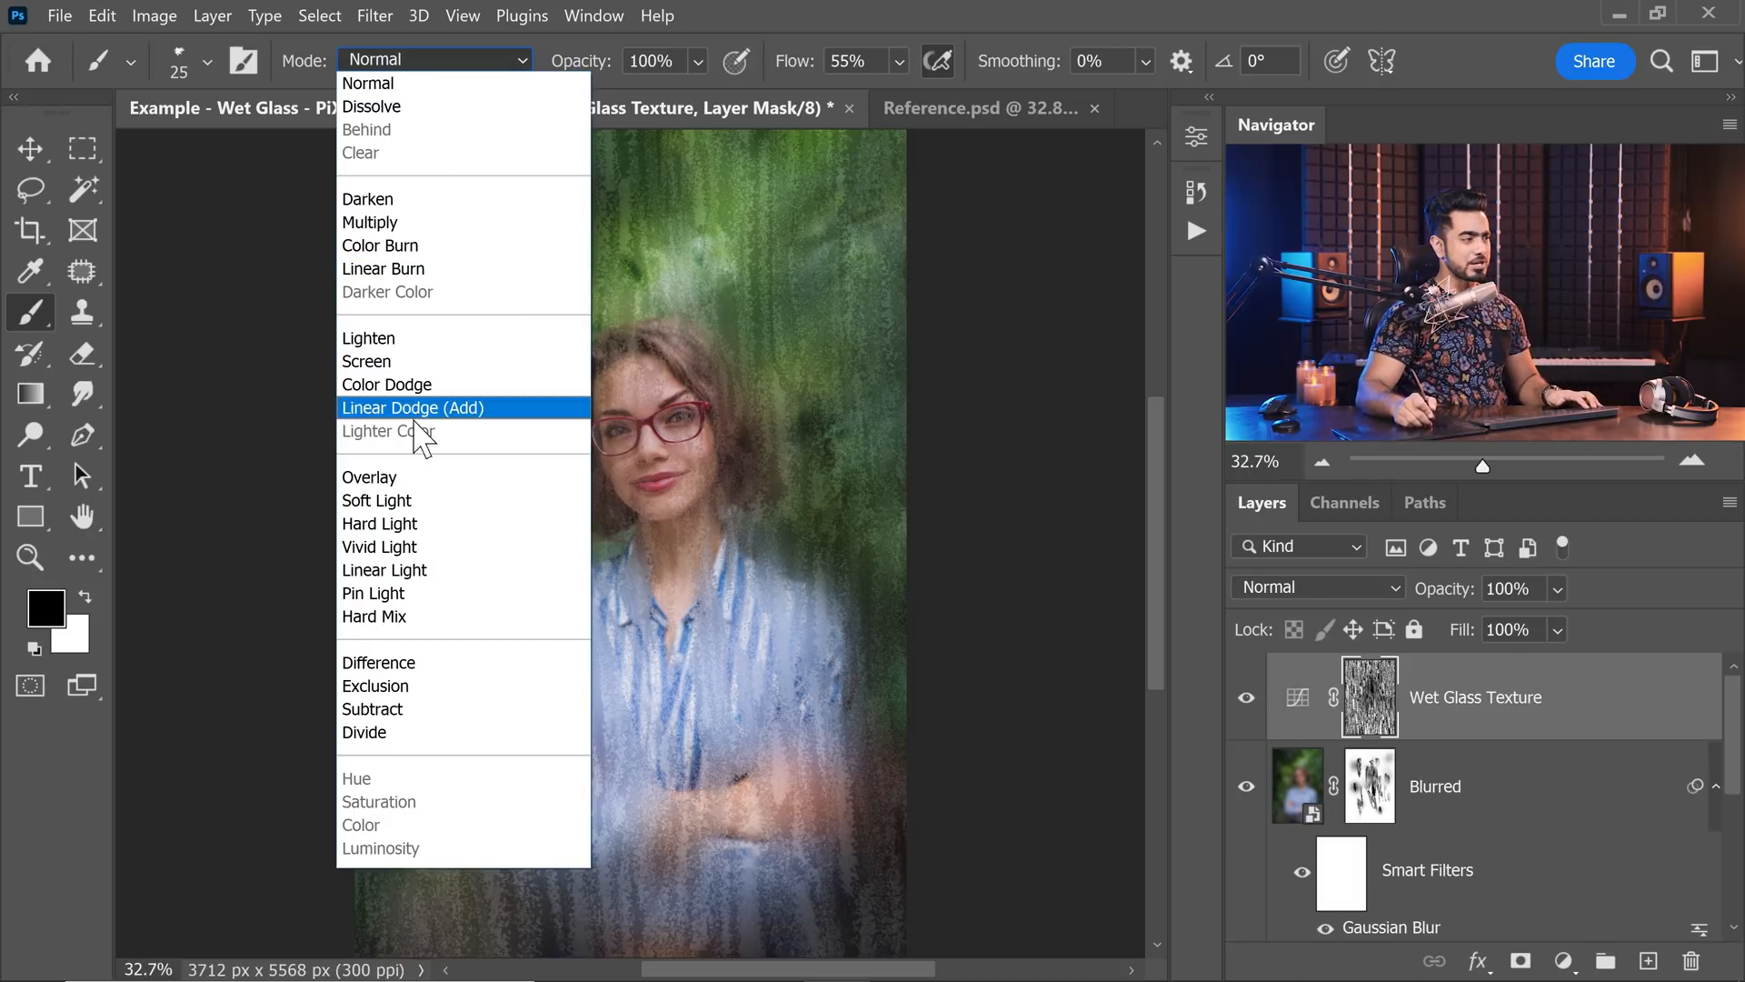
pyautogui.click(398, 663)
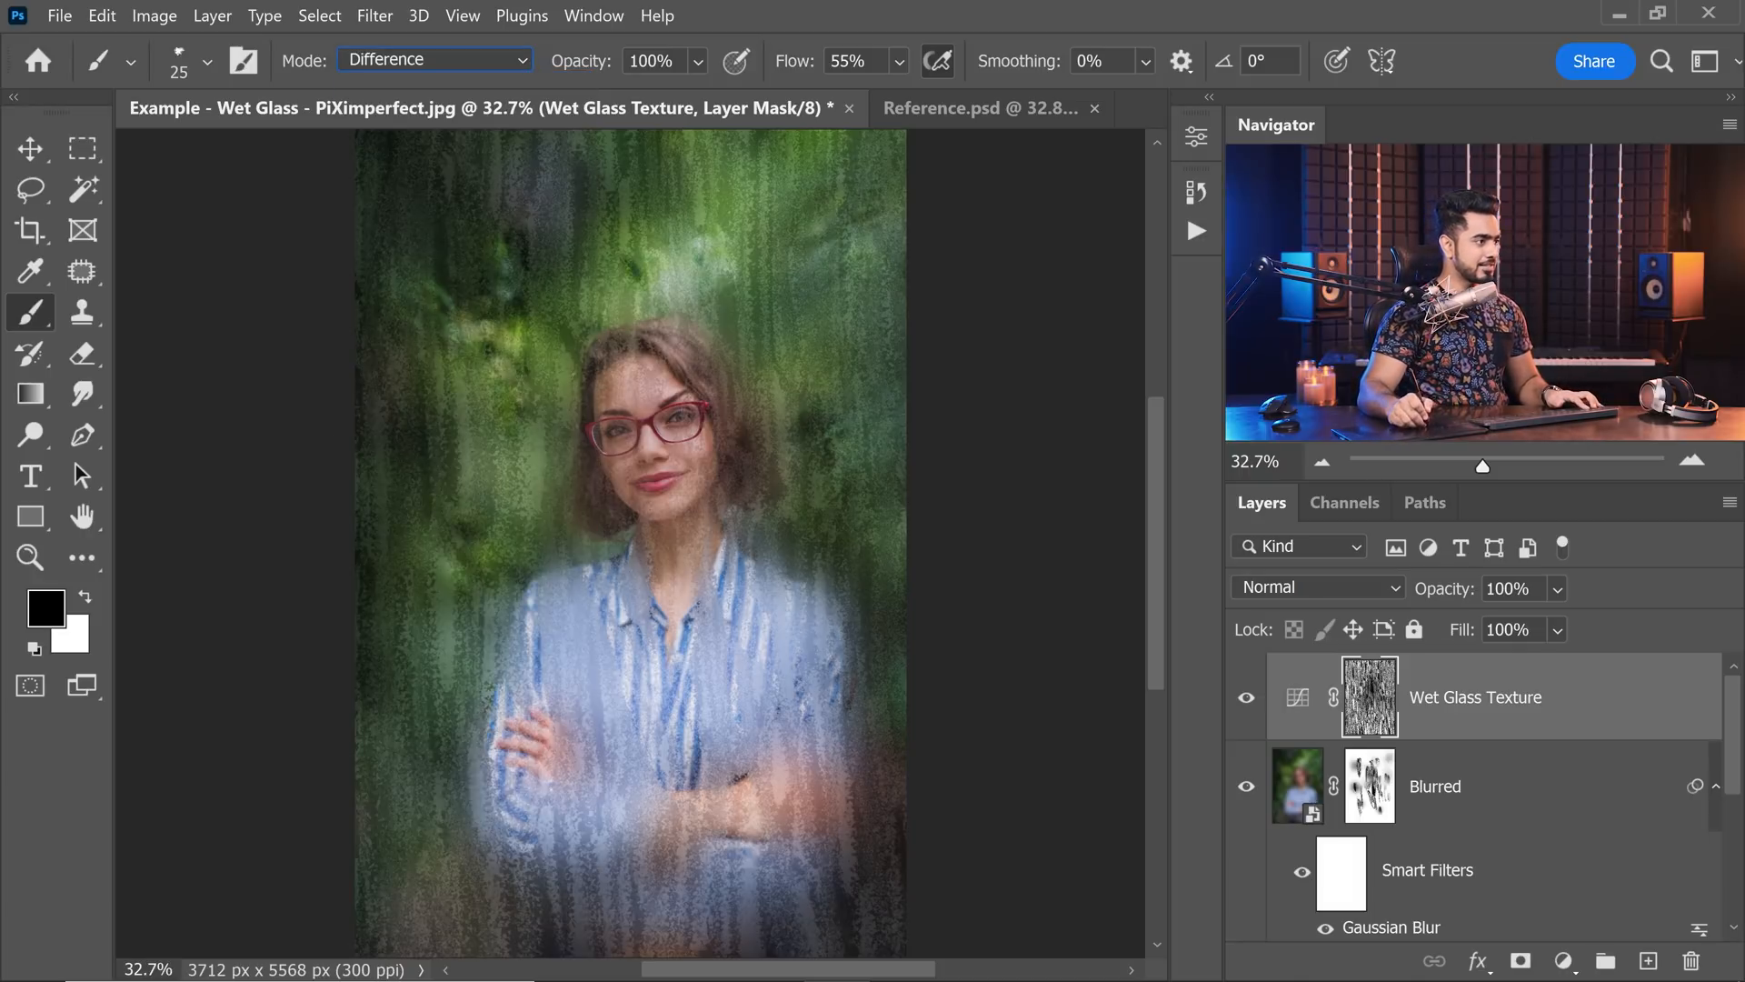
# Make white the foreground colour and enlarge the charcoal pencil brush to 800 px.
pyautogui.press('x')
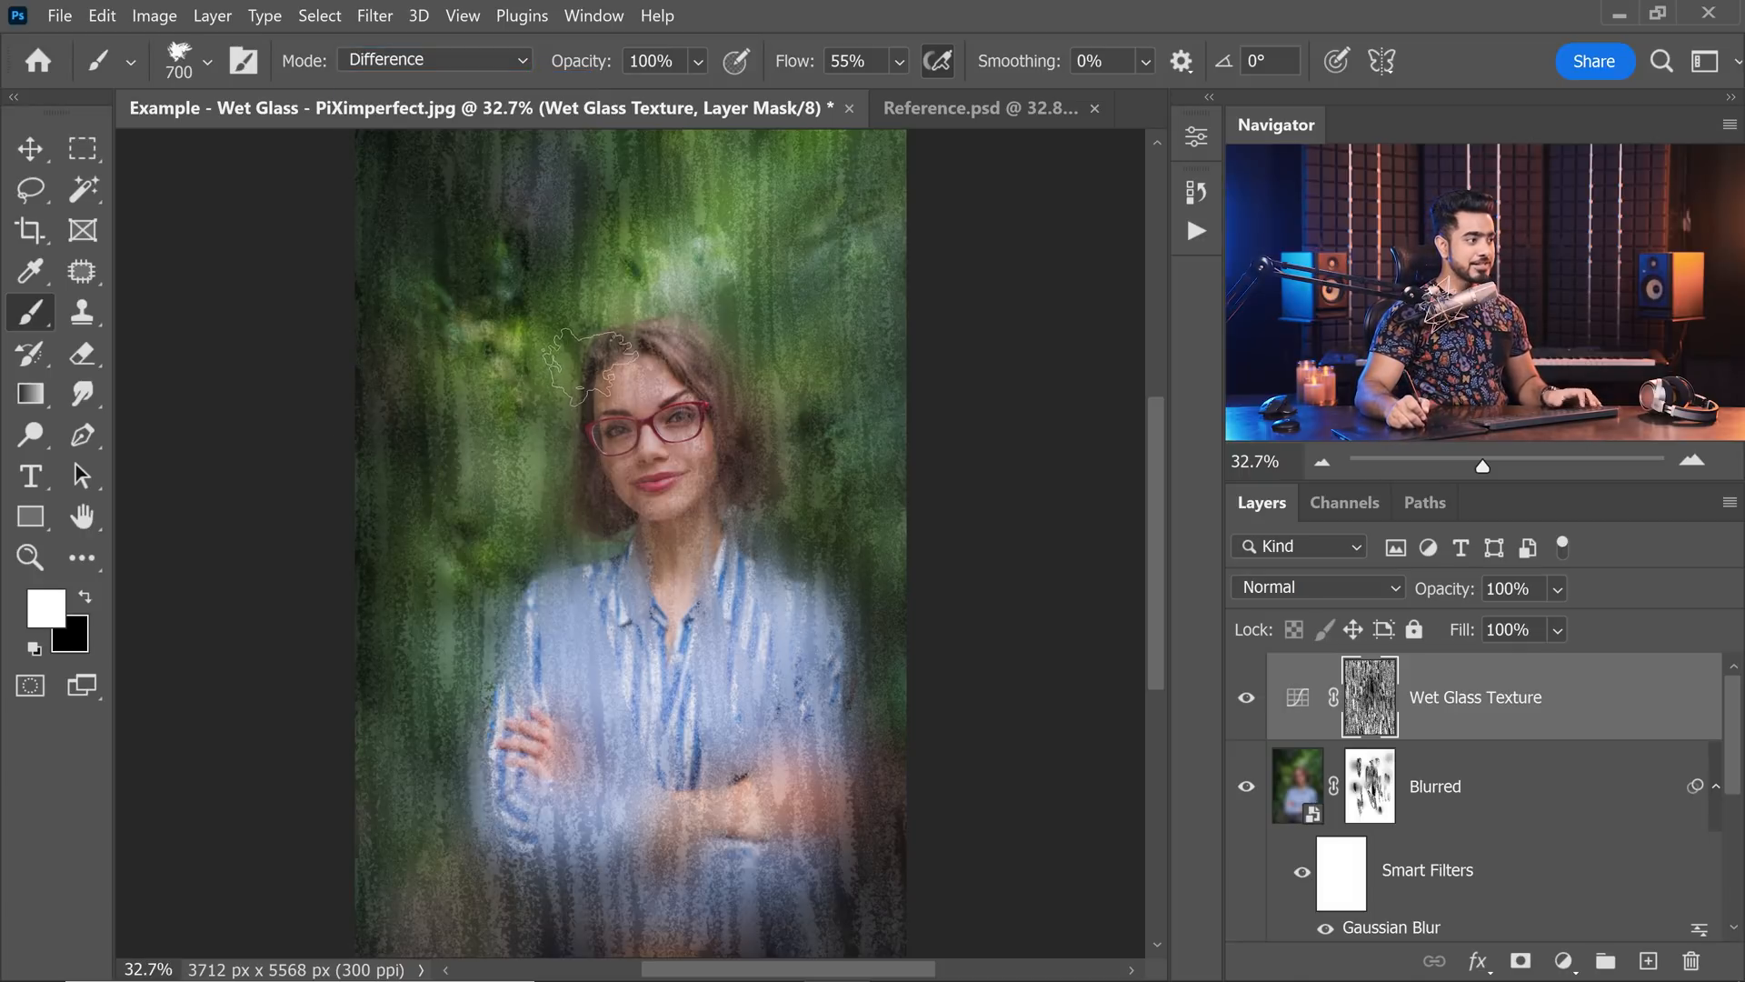
pyautogui.press(']')
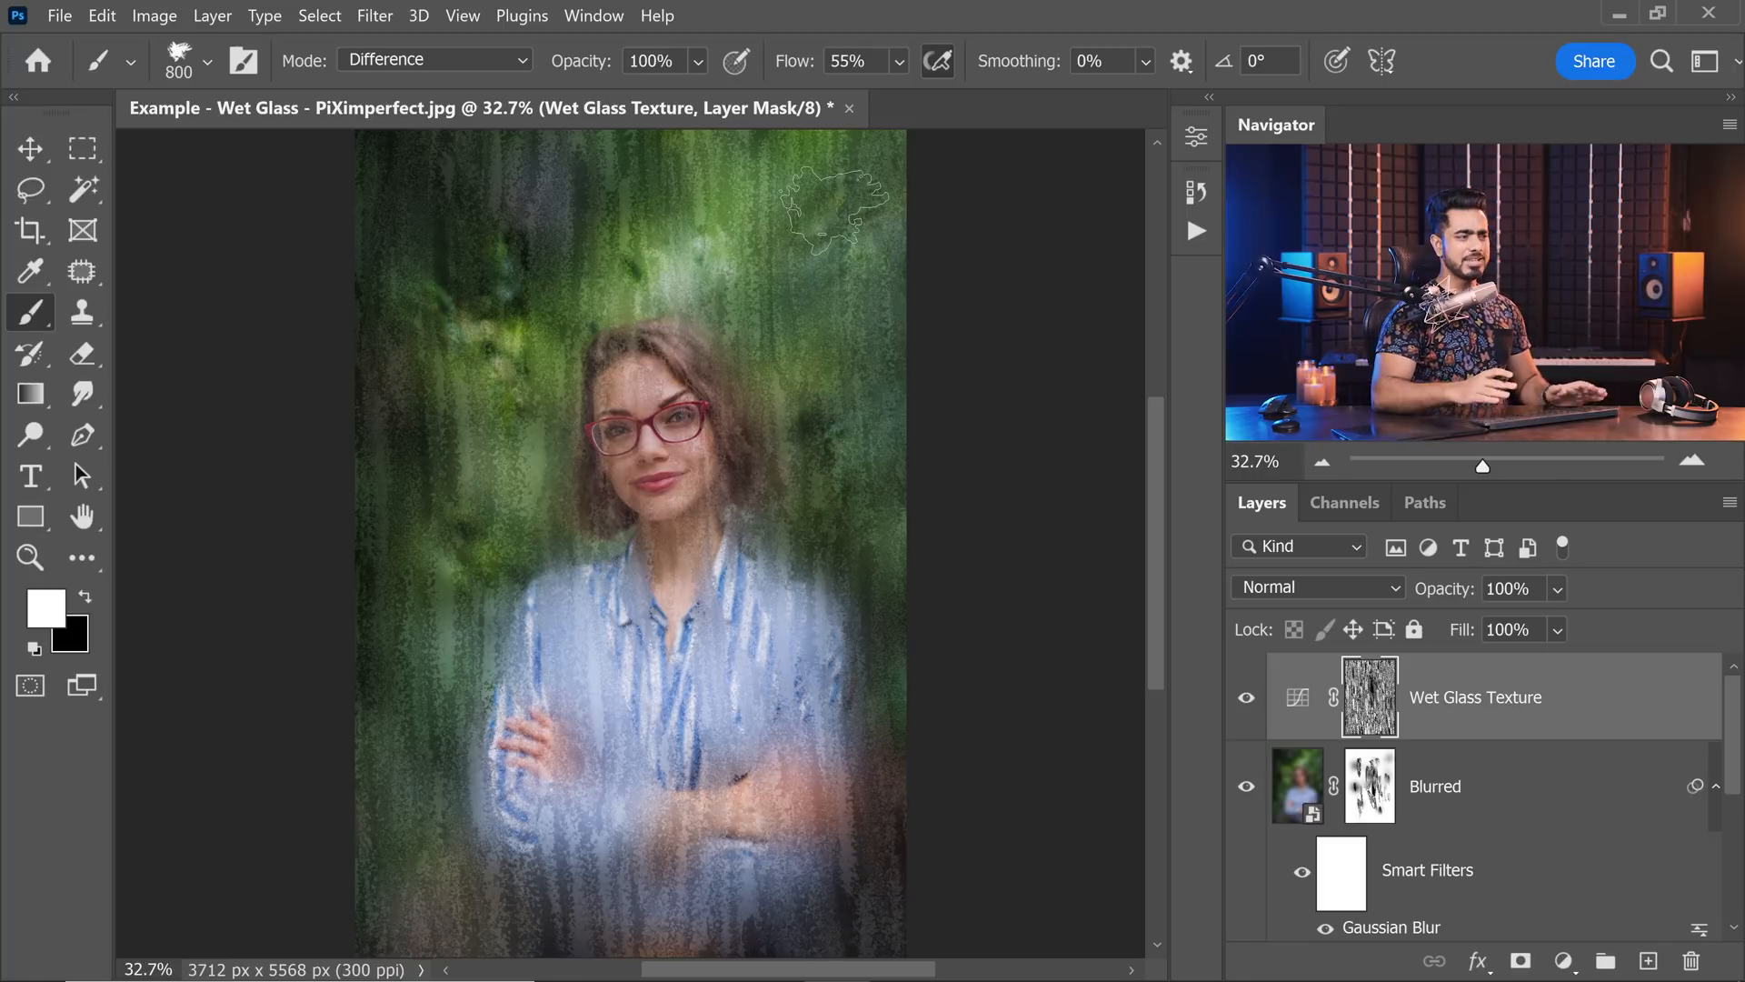
# Add a Curves adjustment layer above Wet Glass Texture and pull its white point inward to brighten the highlights.
pyautogui.click(1563, 961)
pyautogui.click(1590, 623)
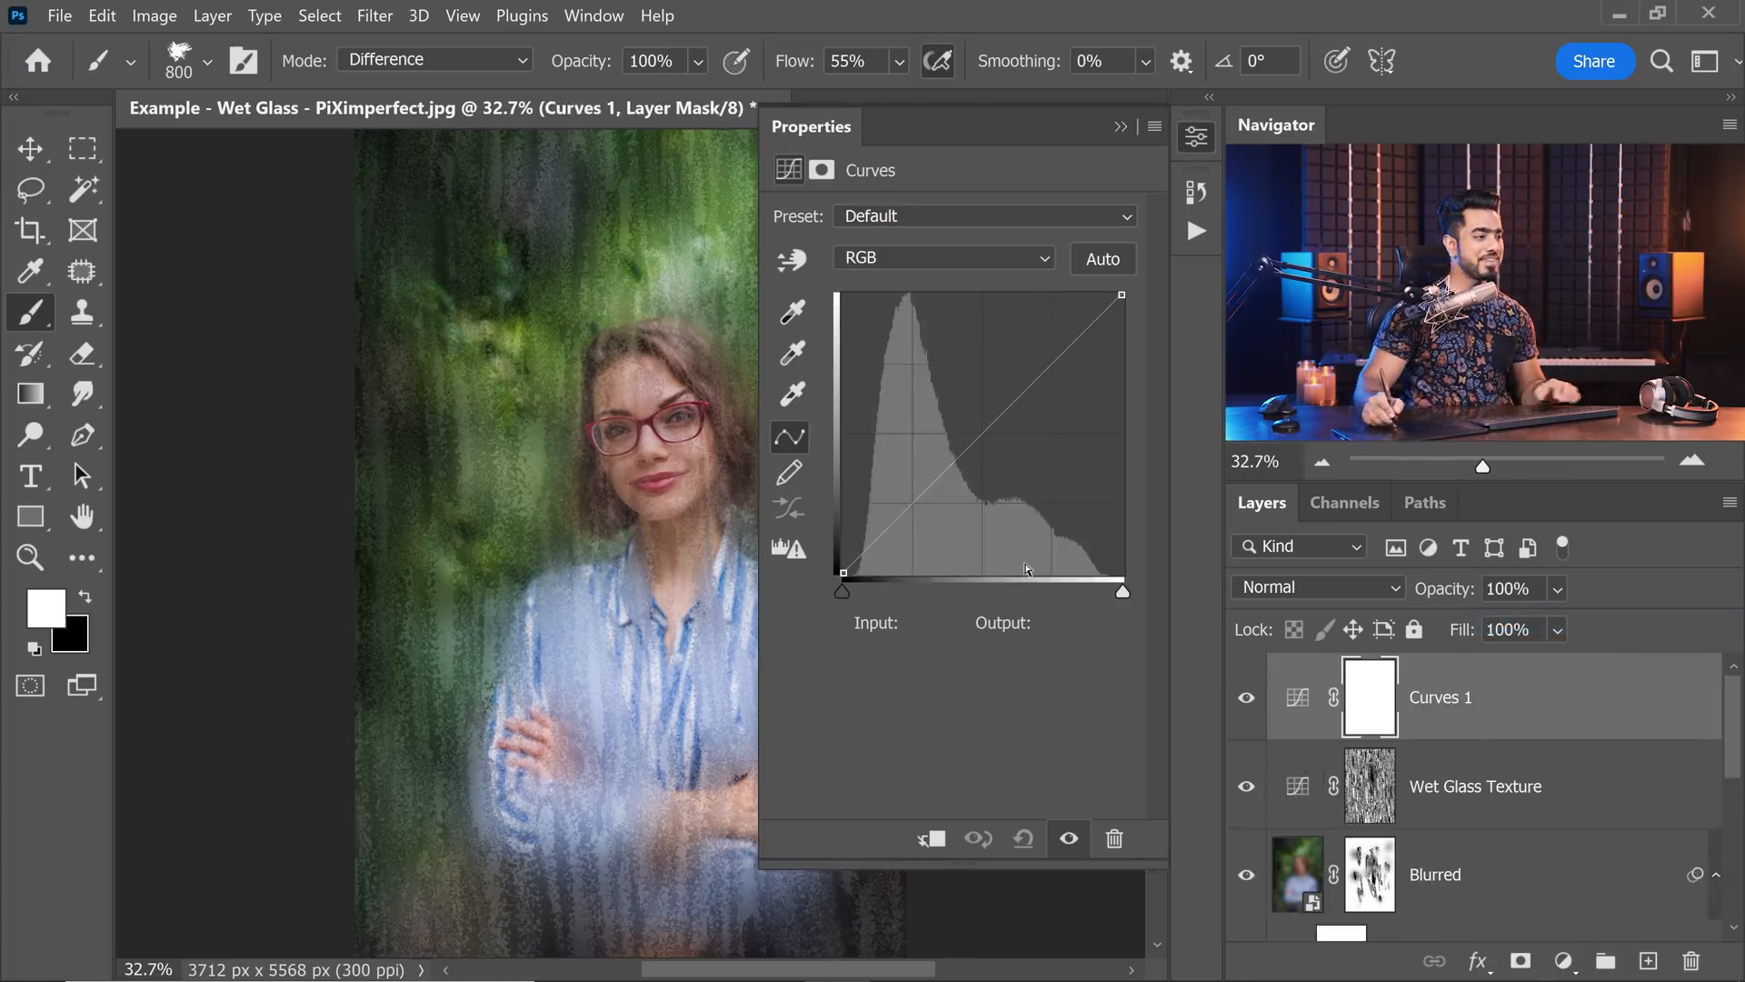
pyautogui.moveTo(664, 536); pyautogui.dragTo(476, 535)
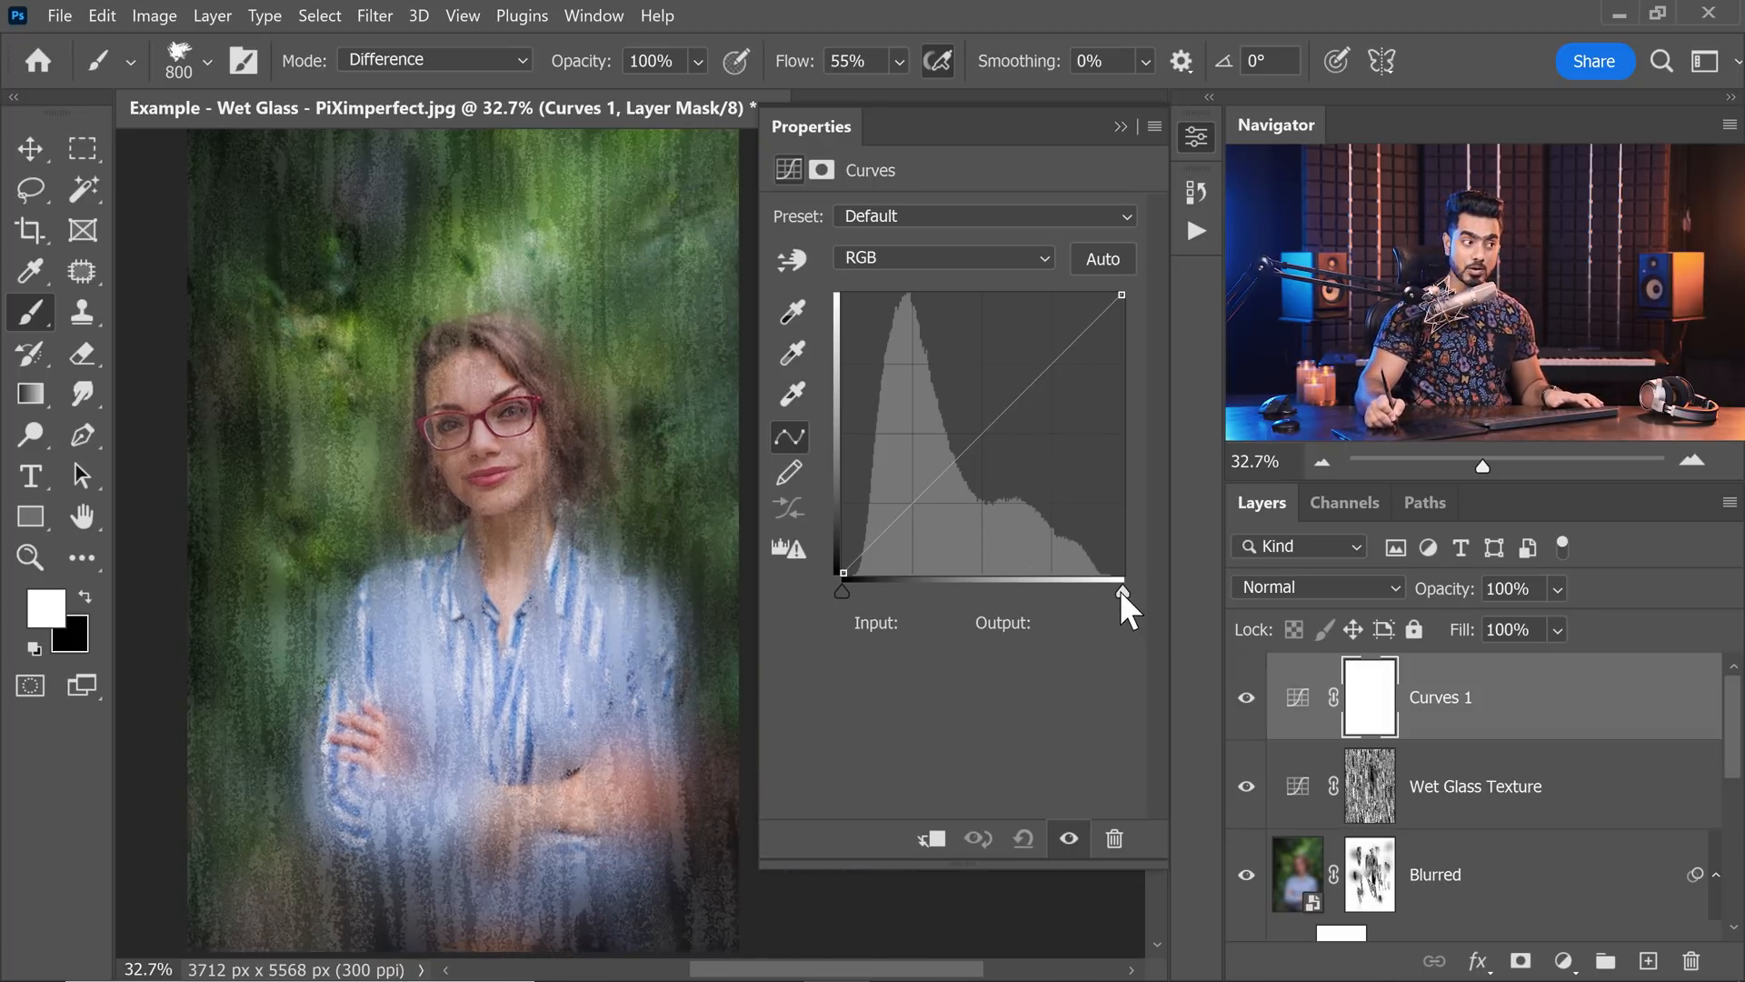
pyautogui.moveTo(1120, 591); pyautogui.dragTo(1049, 593)
pyautogui.click(1120, 126)
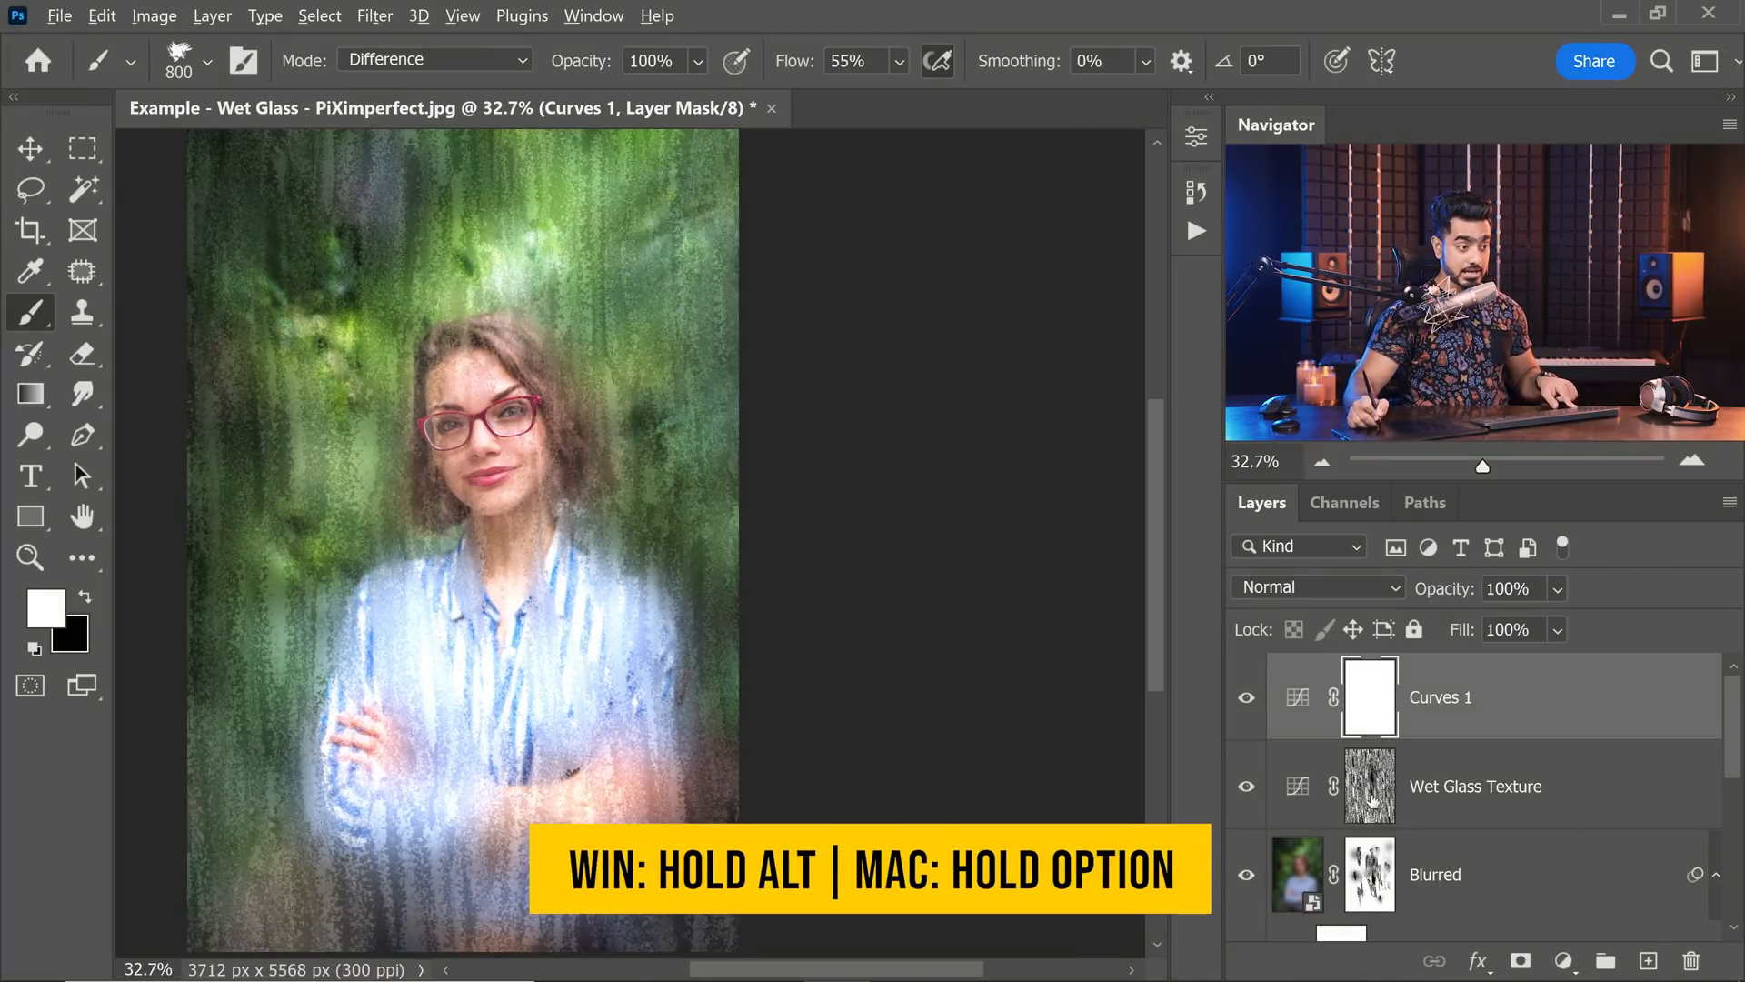
# Replace the Curves 1 mask with a copy of the Wet Glass Texture mask.
pyautogui.moveTo(1370, 791); pyautogui.dragTo(1376, 707)
pyautogui.click(936, 438)
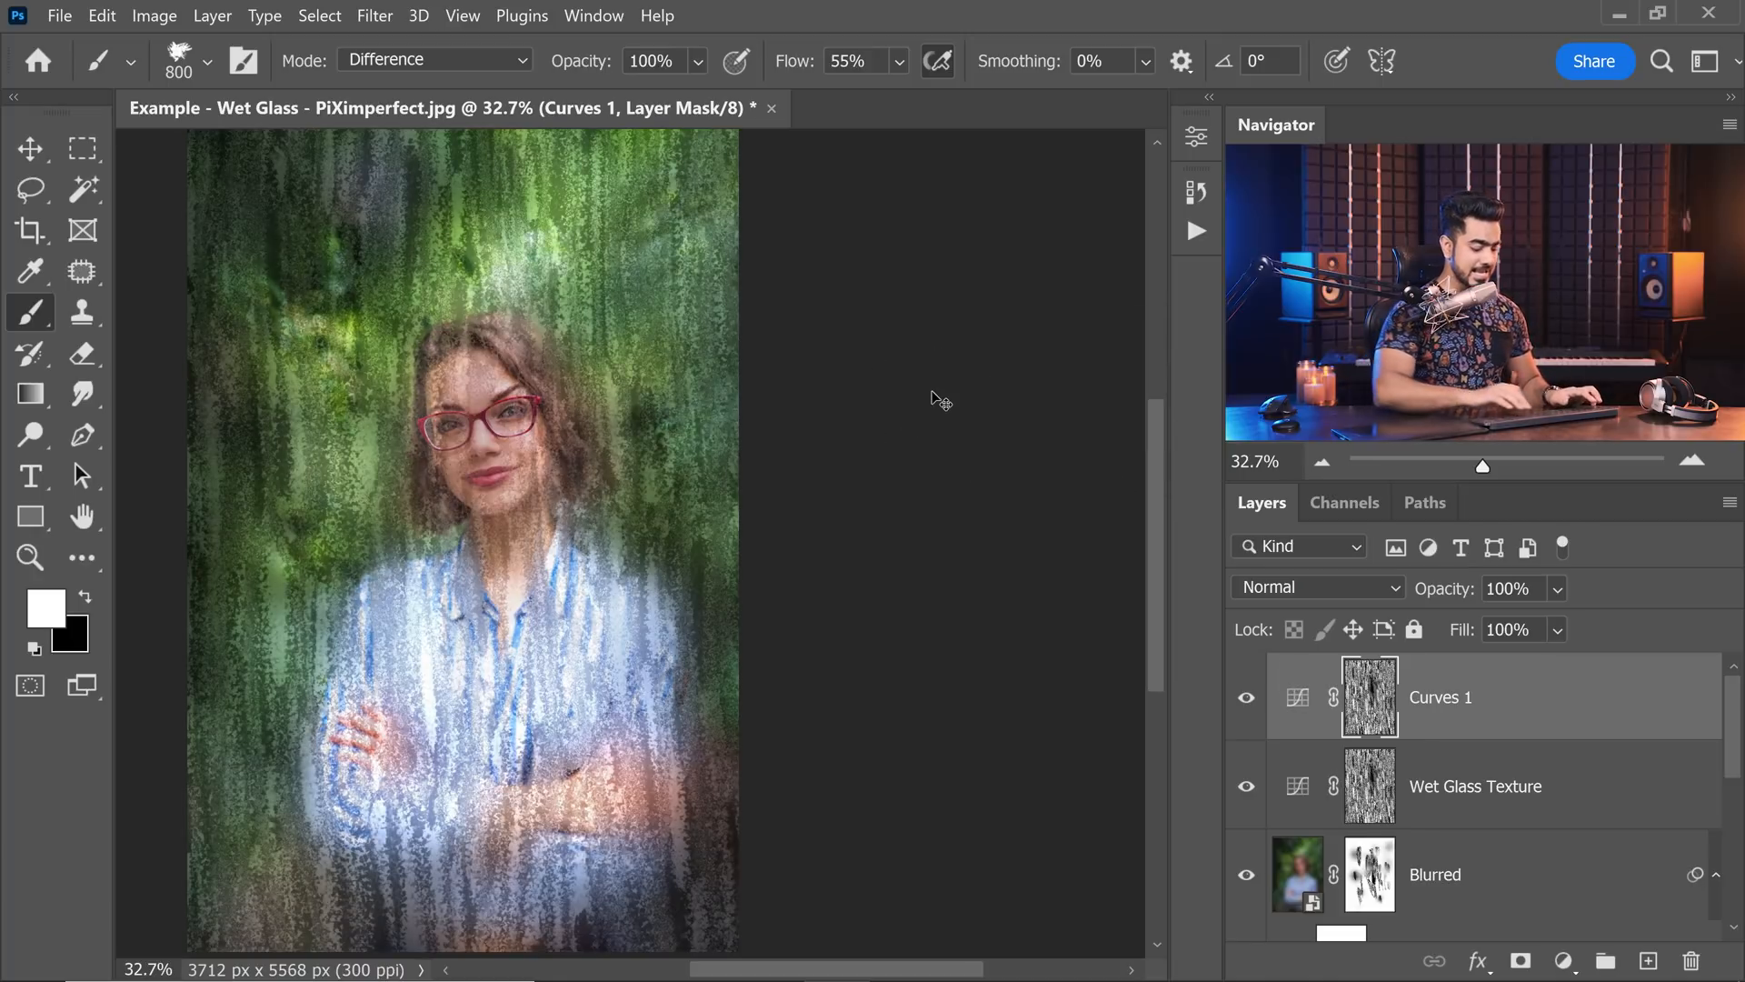
pyautogui.hotkey('ctrl', '0')
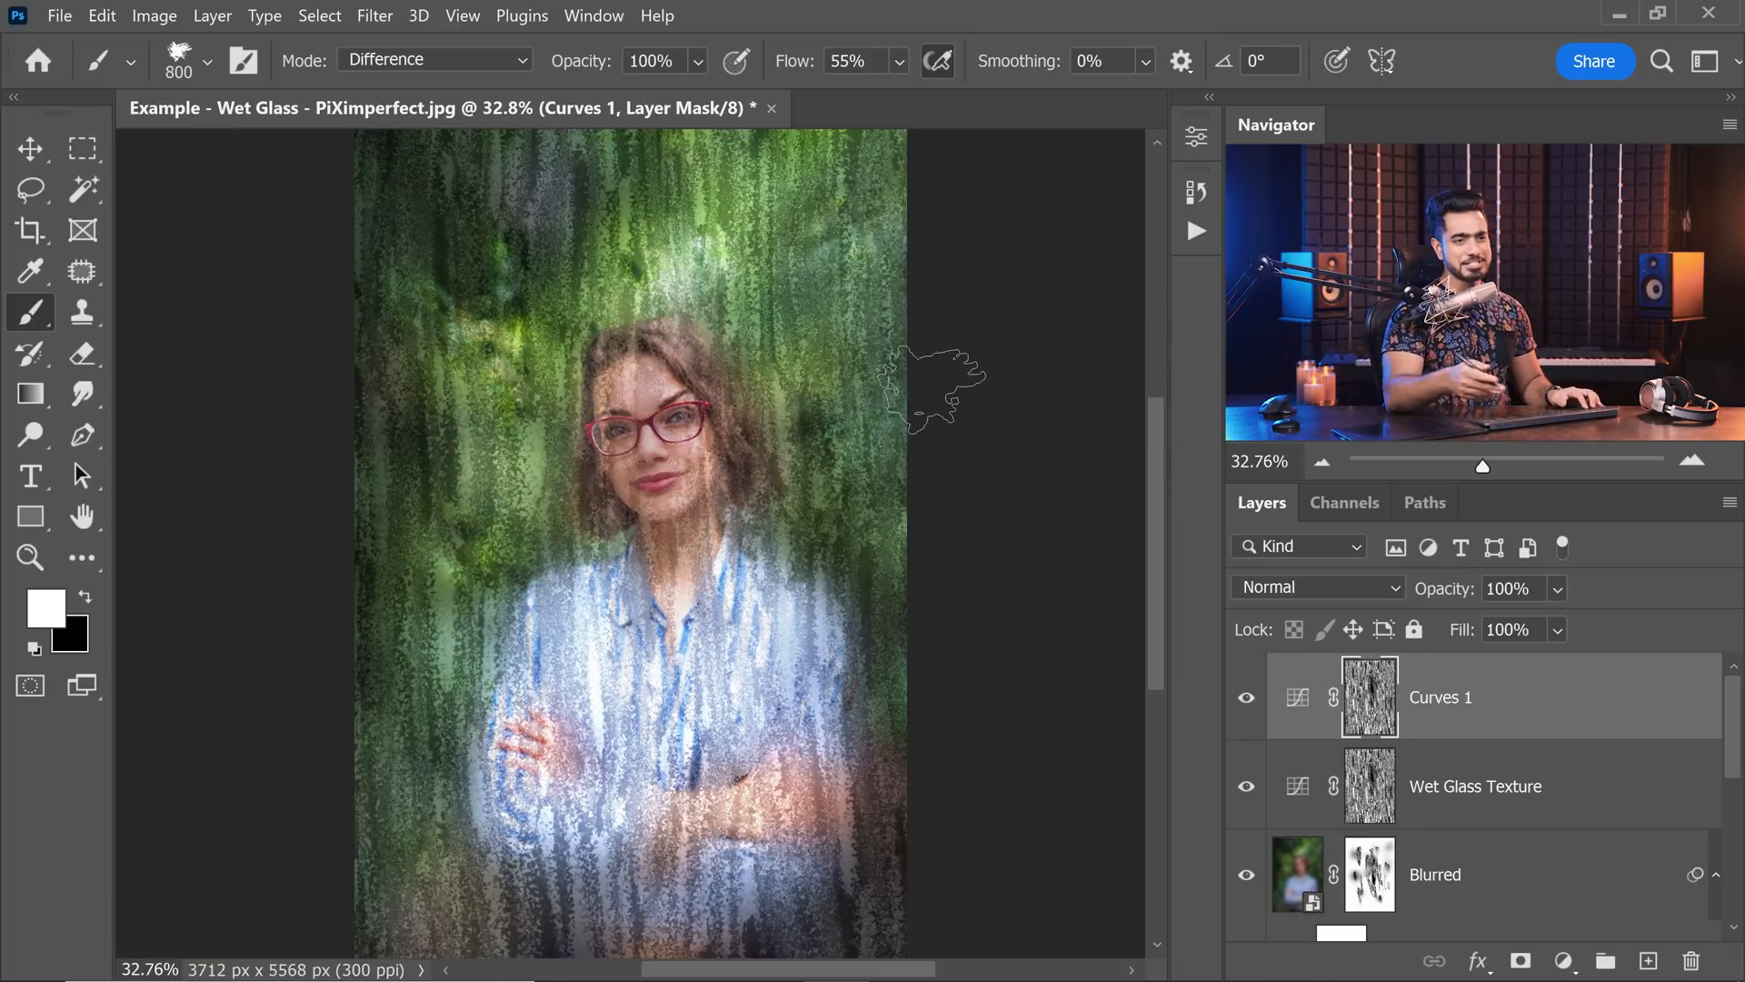
# Set the density of the Curves 1 layer mask to 20%.
pyautogui.doubleClick(1377, 702)
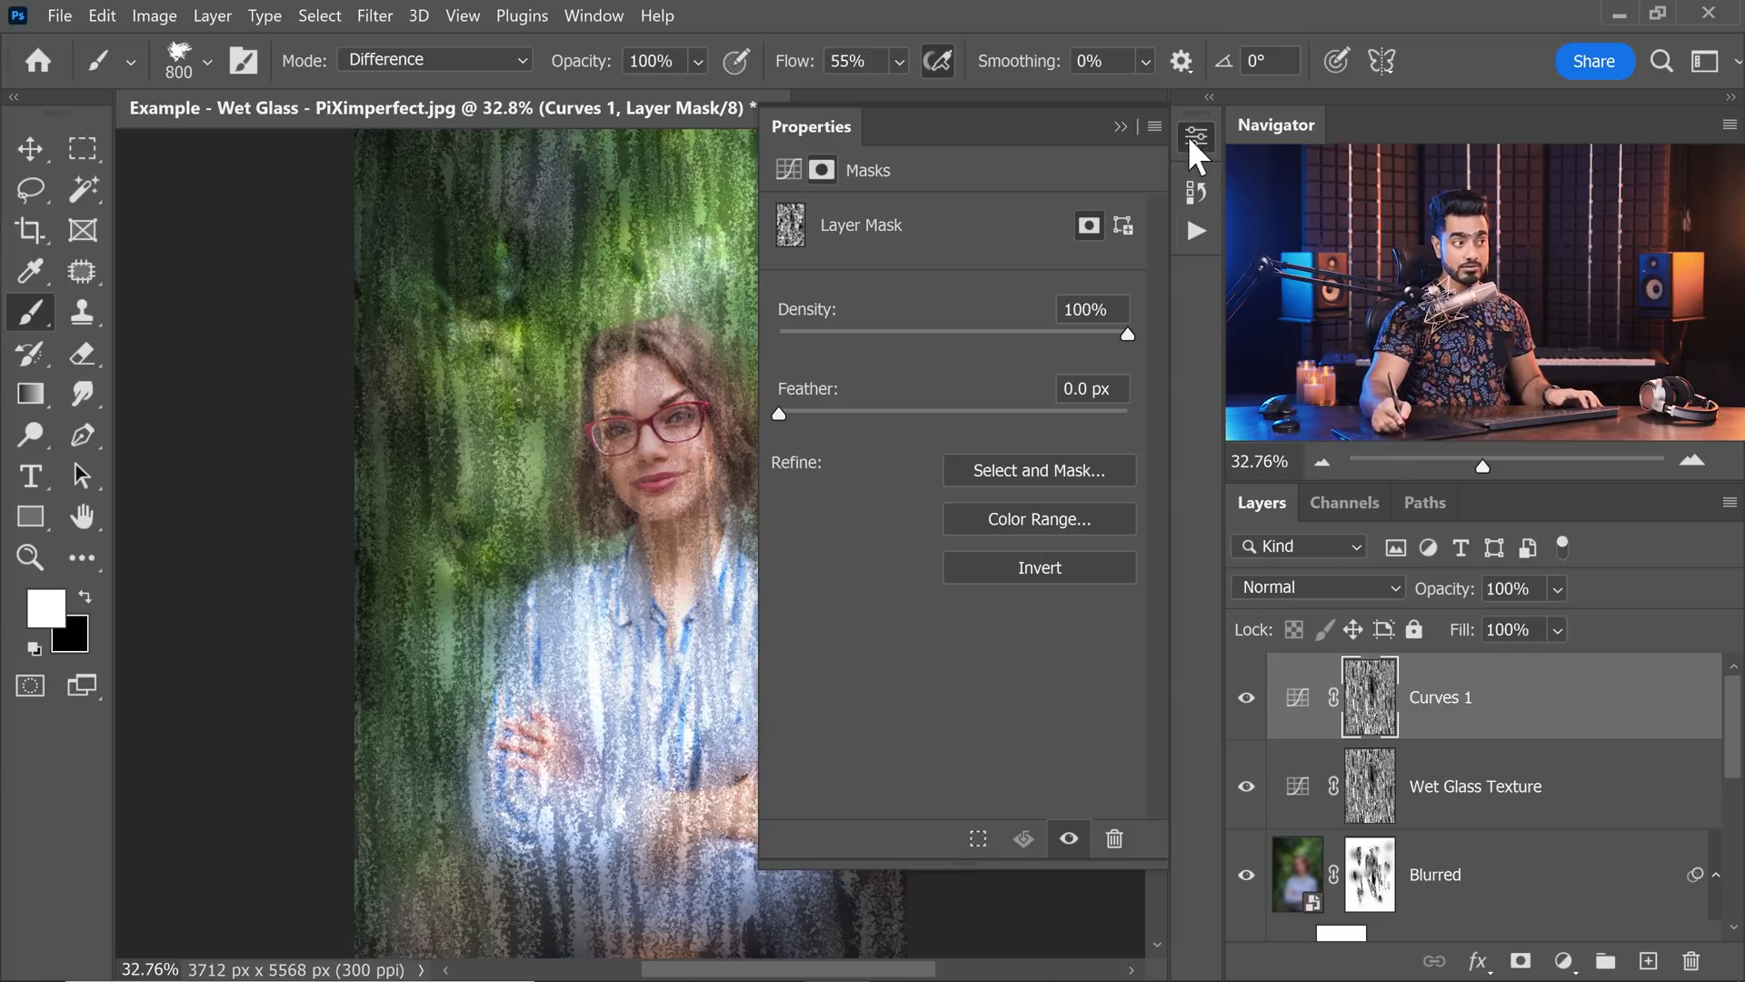
pyautogui.click(600, 15)
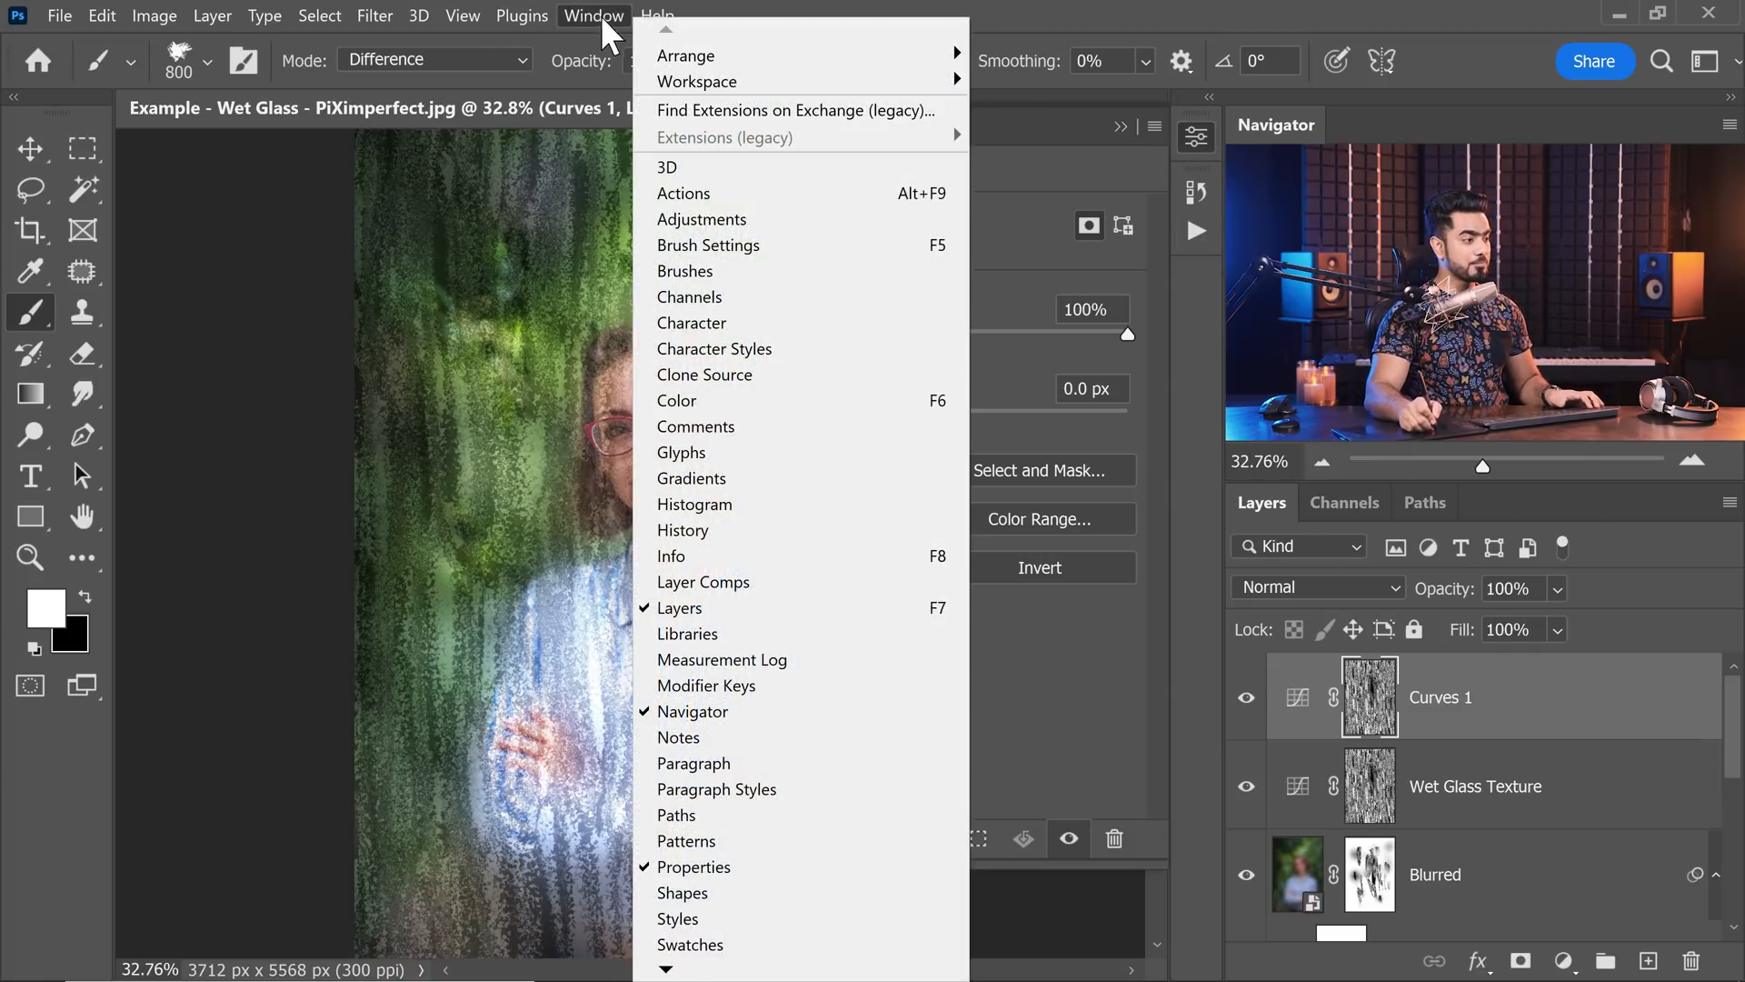
pyautogui.click(1080, 664)
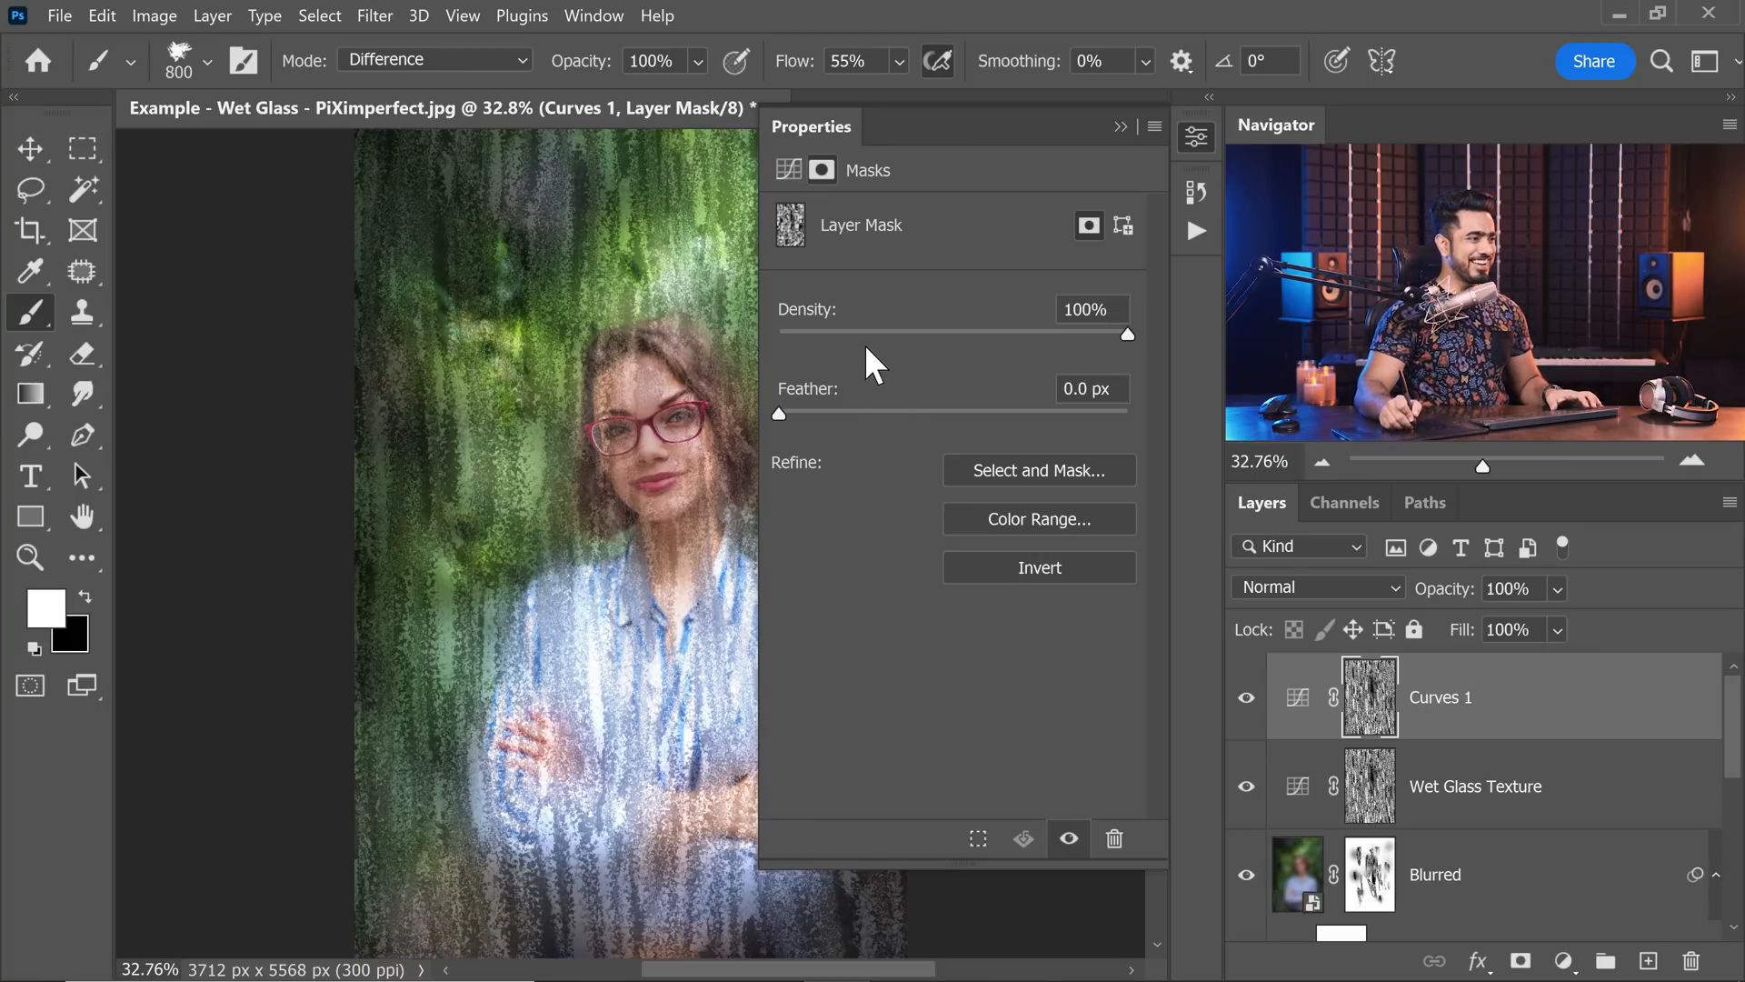
pyautogui.moveTo(819, 334); pyautogui.dragTo(840, 336)
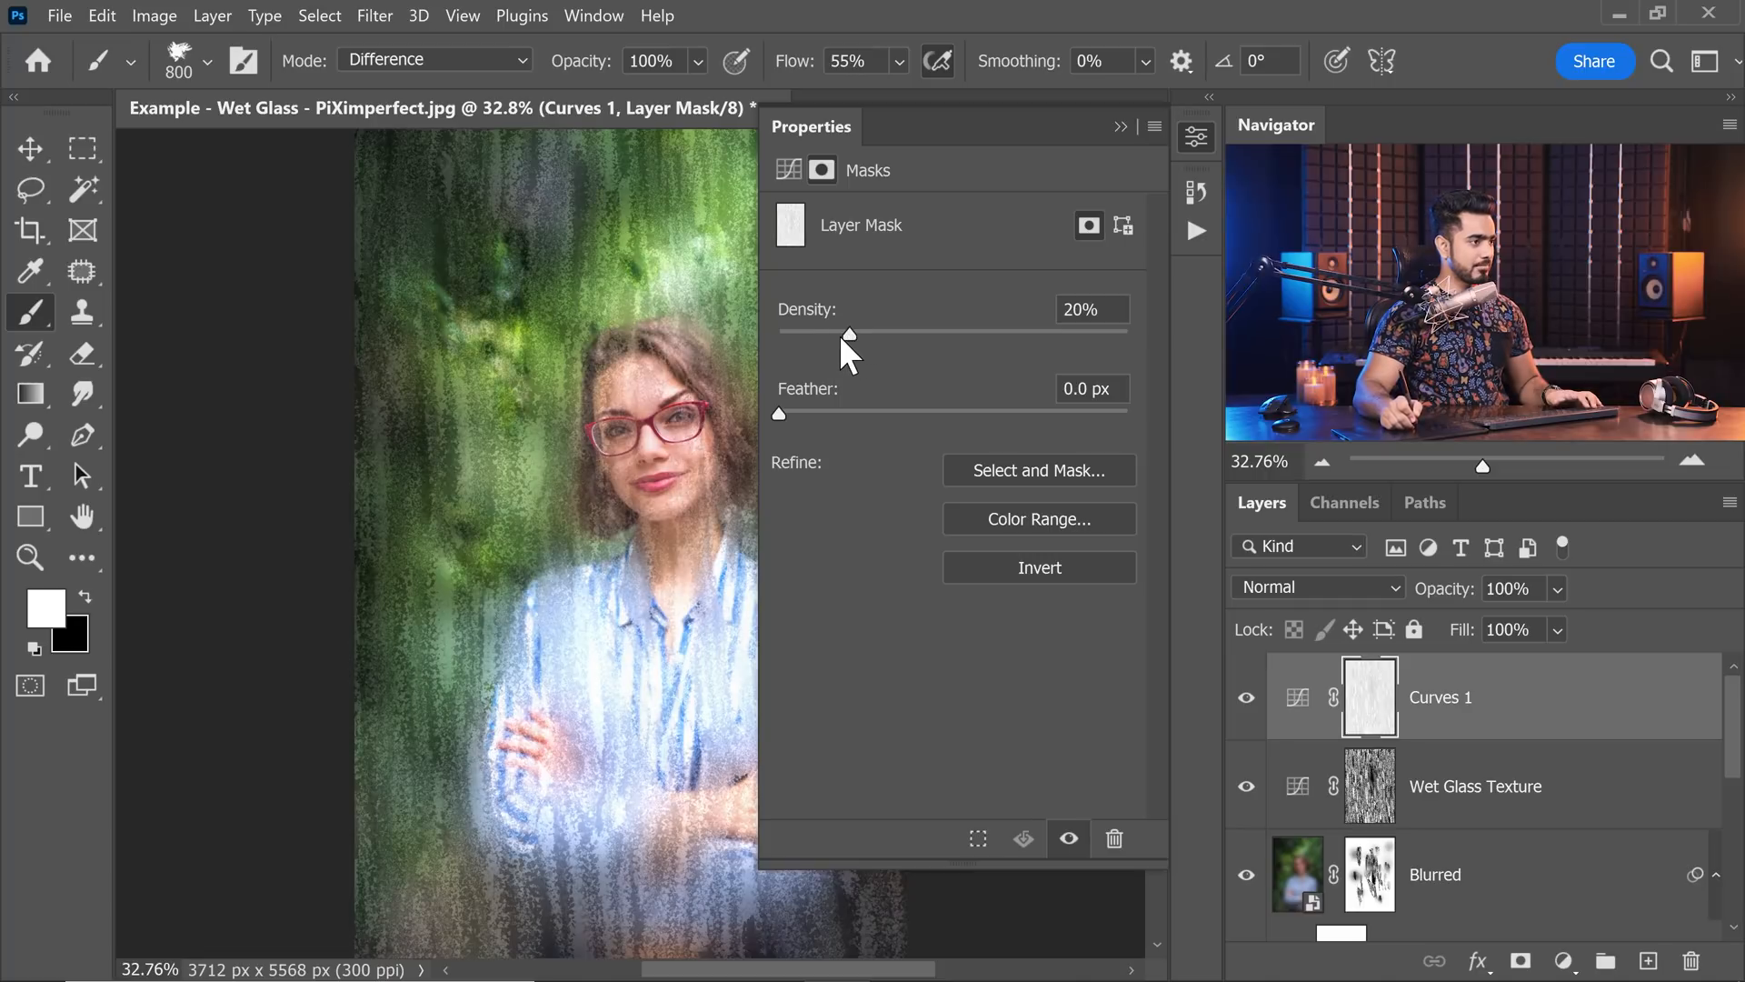
pyautogui.click(1122, 128)
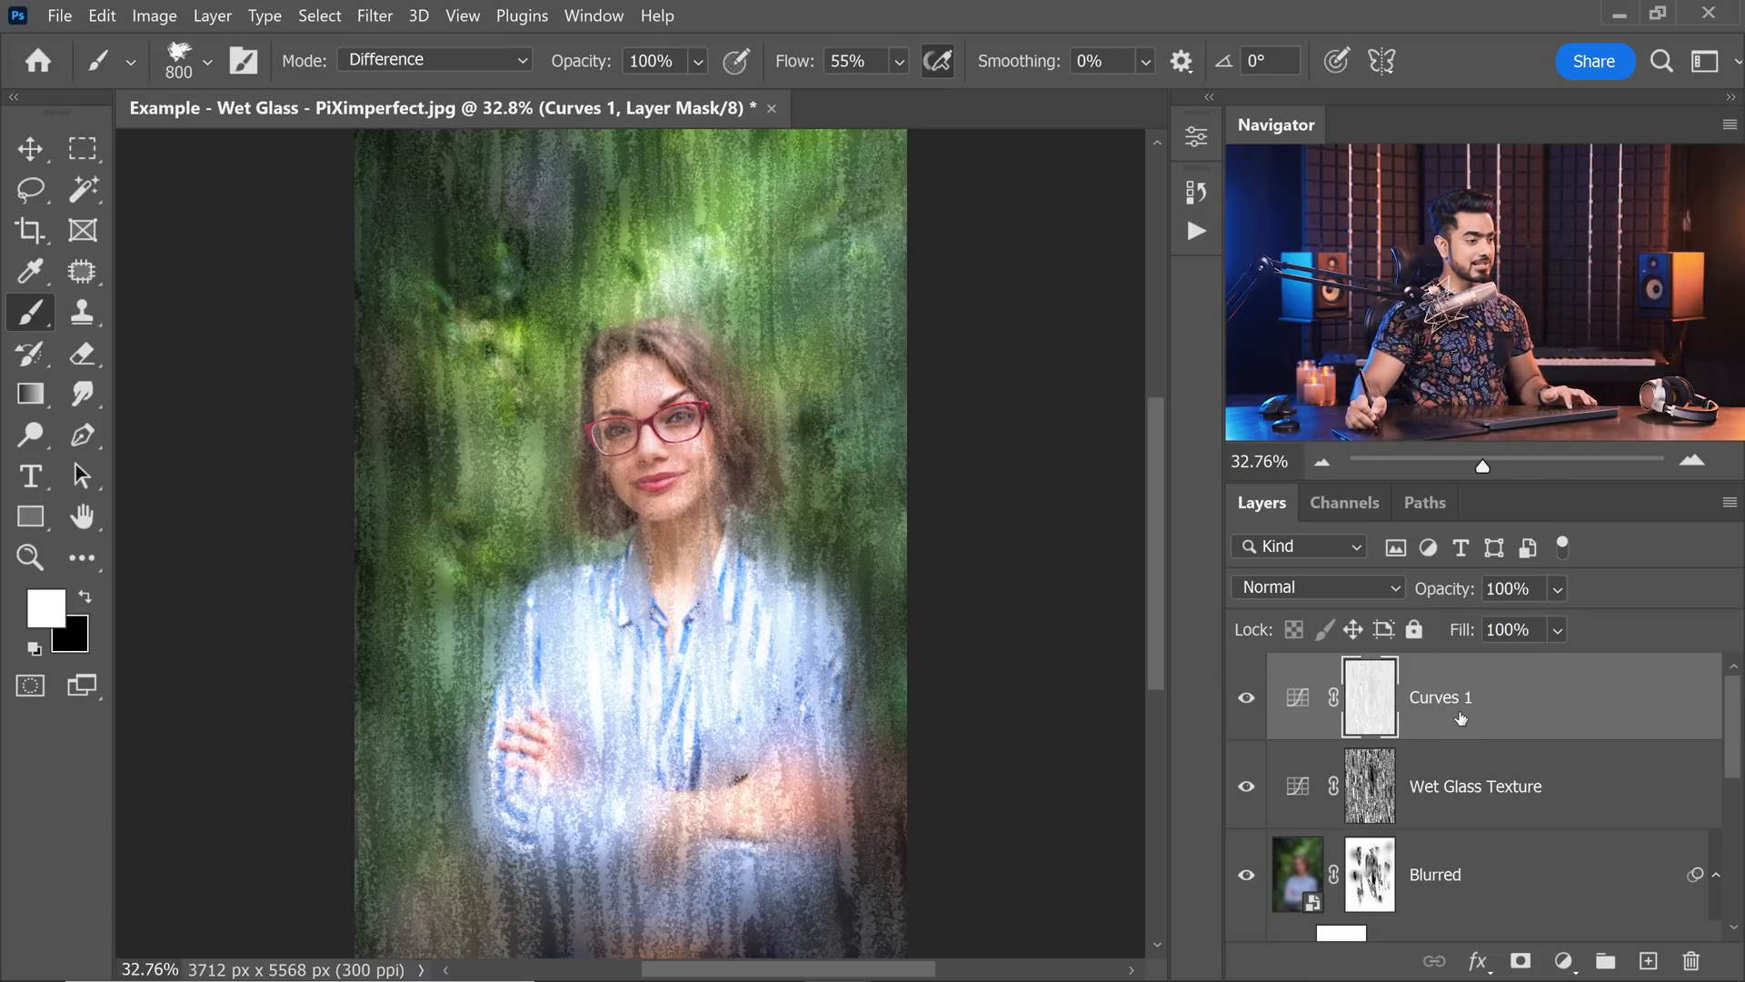
# Put Curves 1 in a group named Highlighting and give the group a black mask.
pyautogui.hotkey('ctrl', 'g')
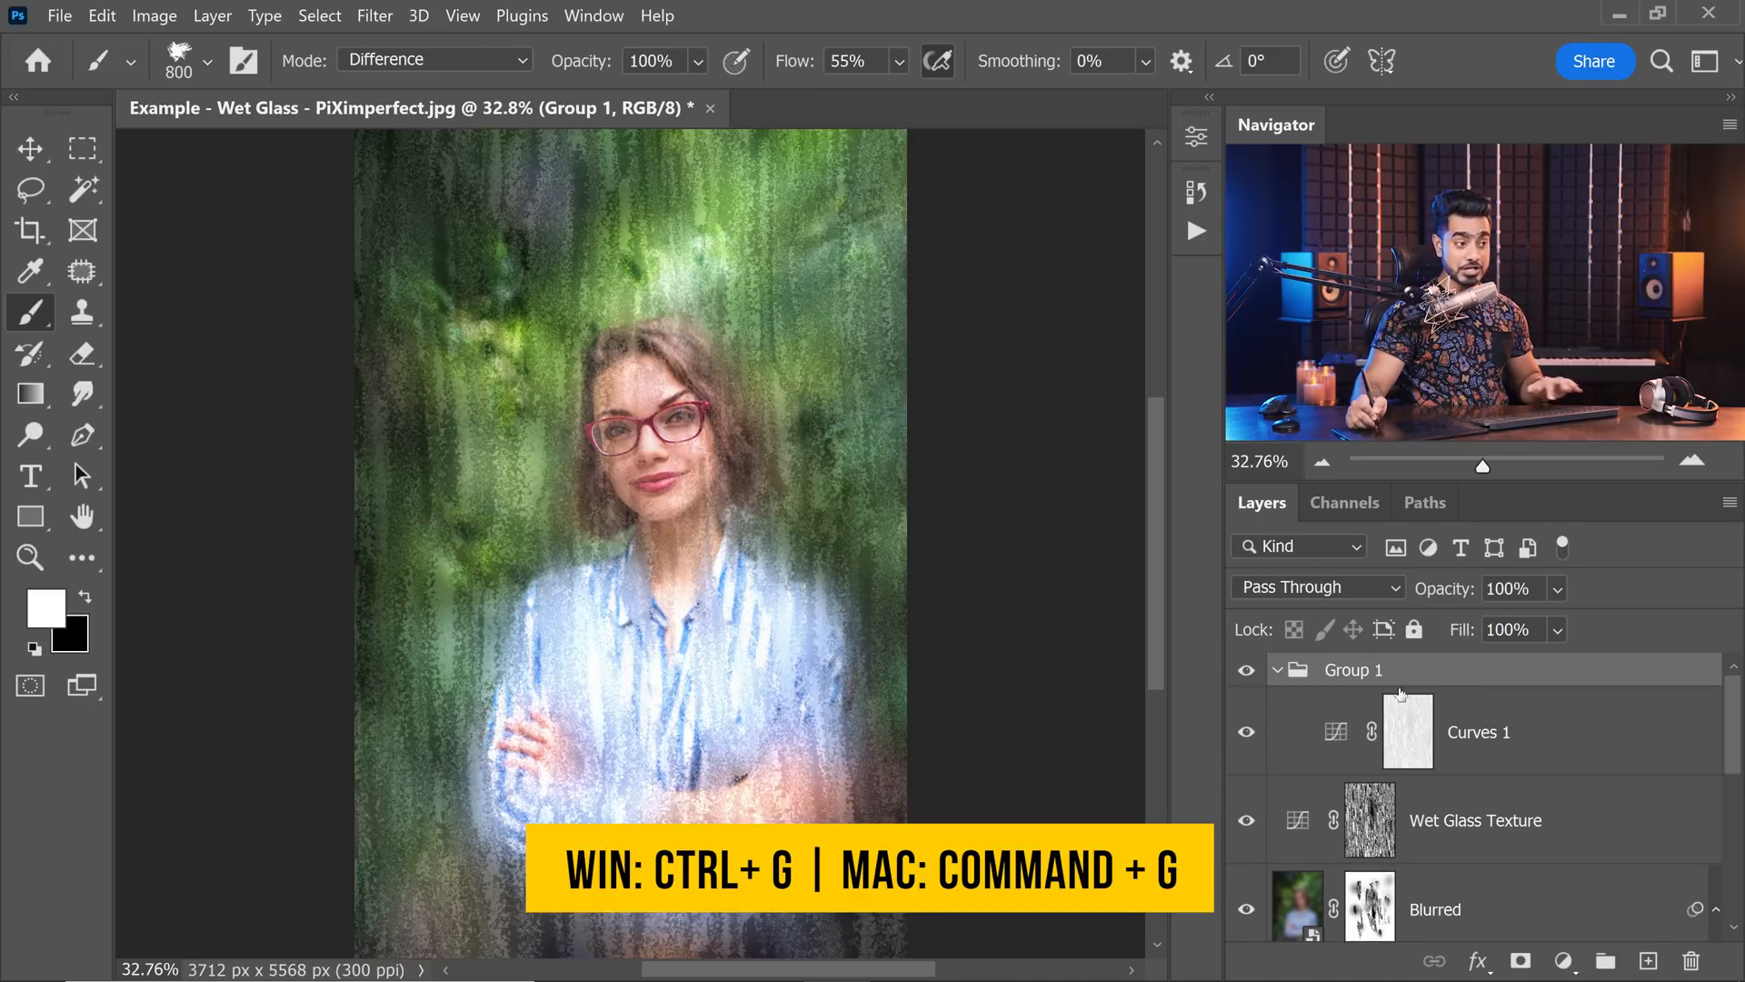
pyautogui.doubleClick(1355, 670)
pyautogui.write('Highlighting')
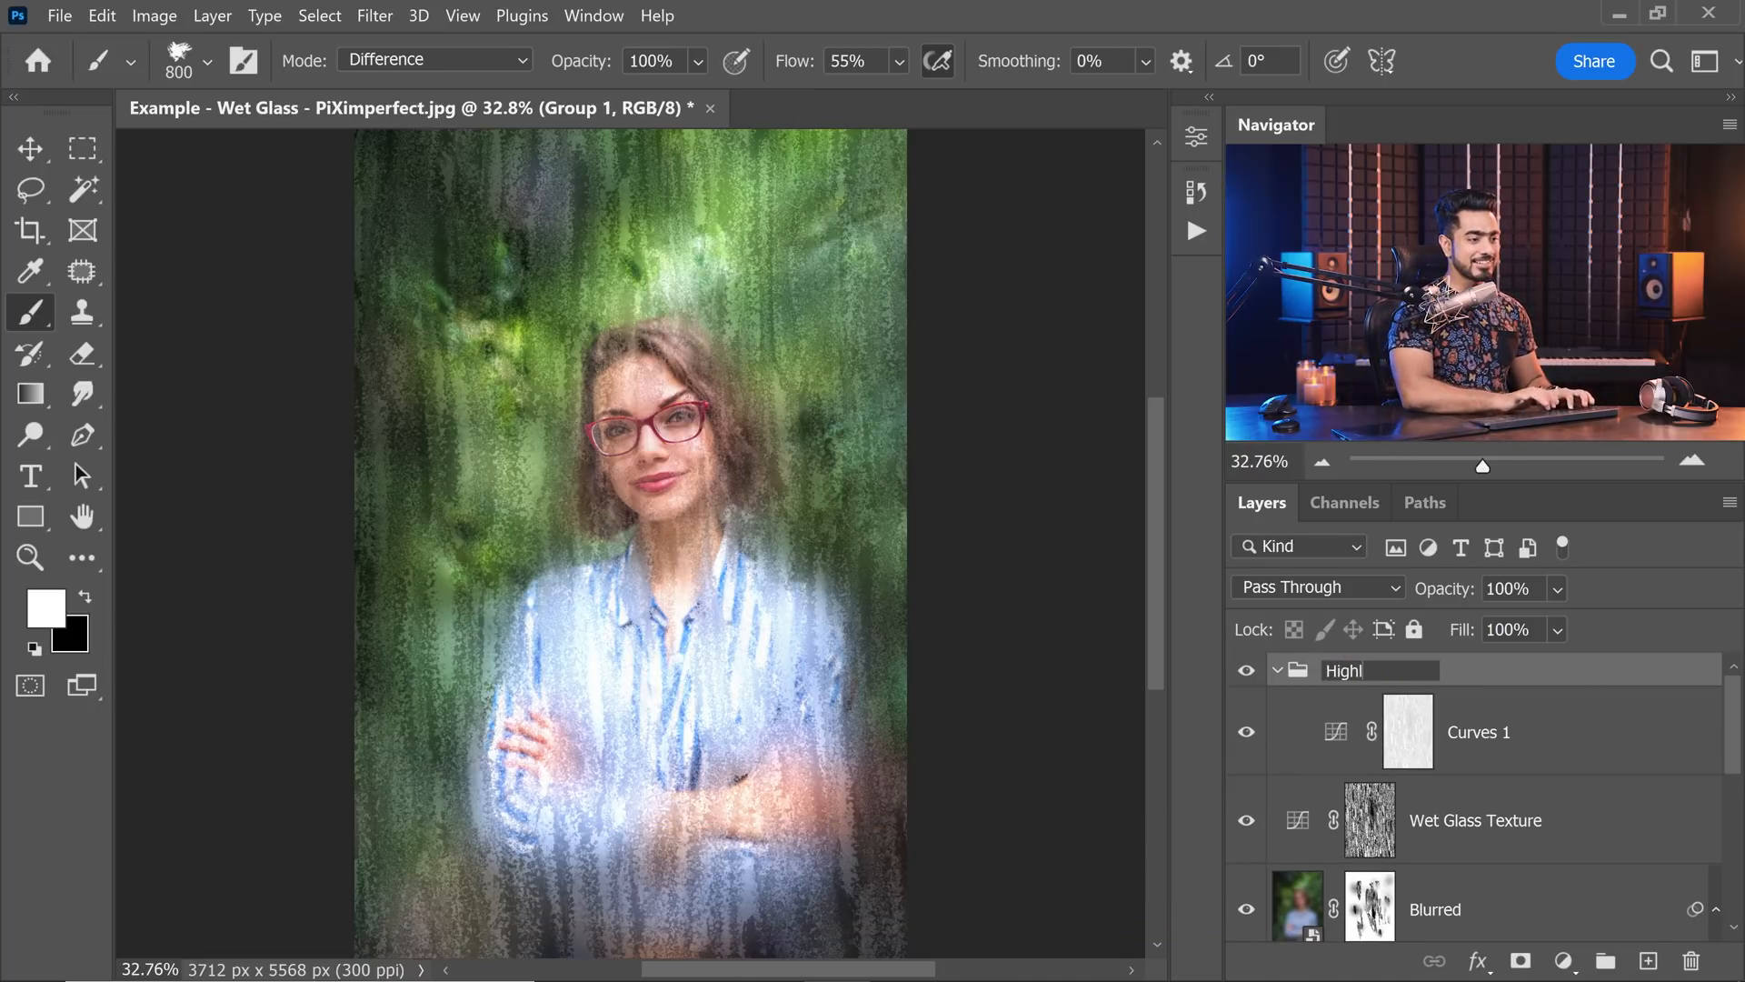
pyautogui.press('Return')
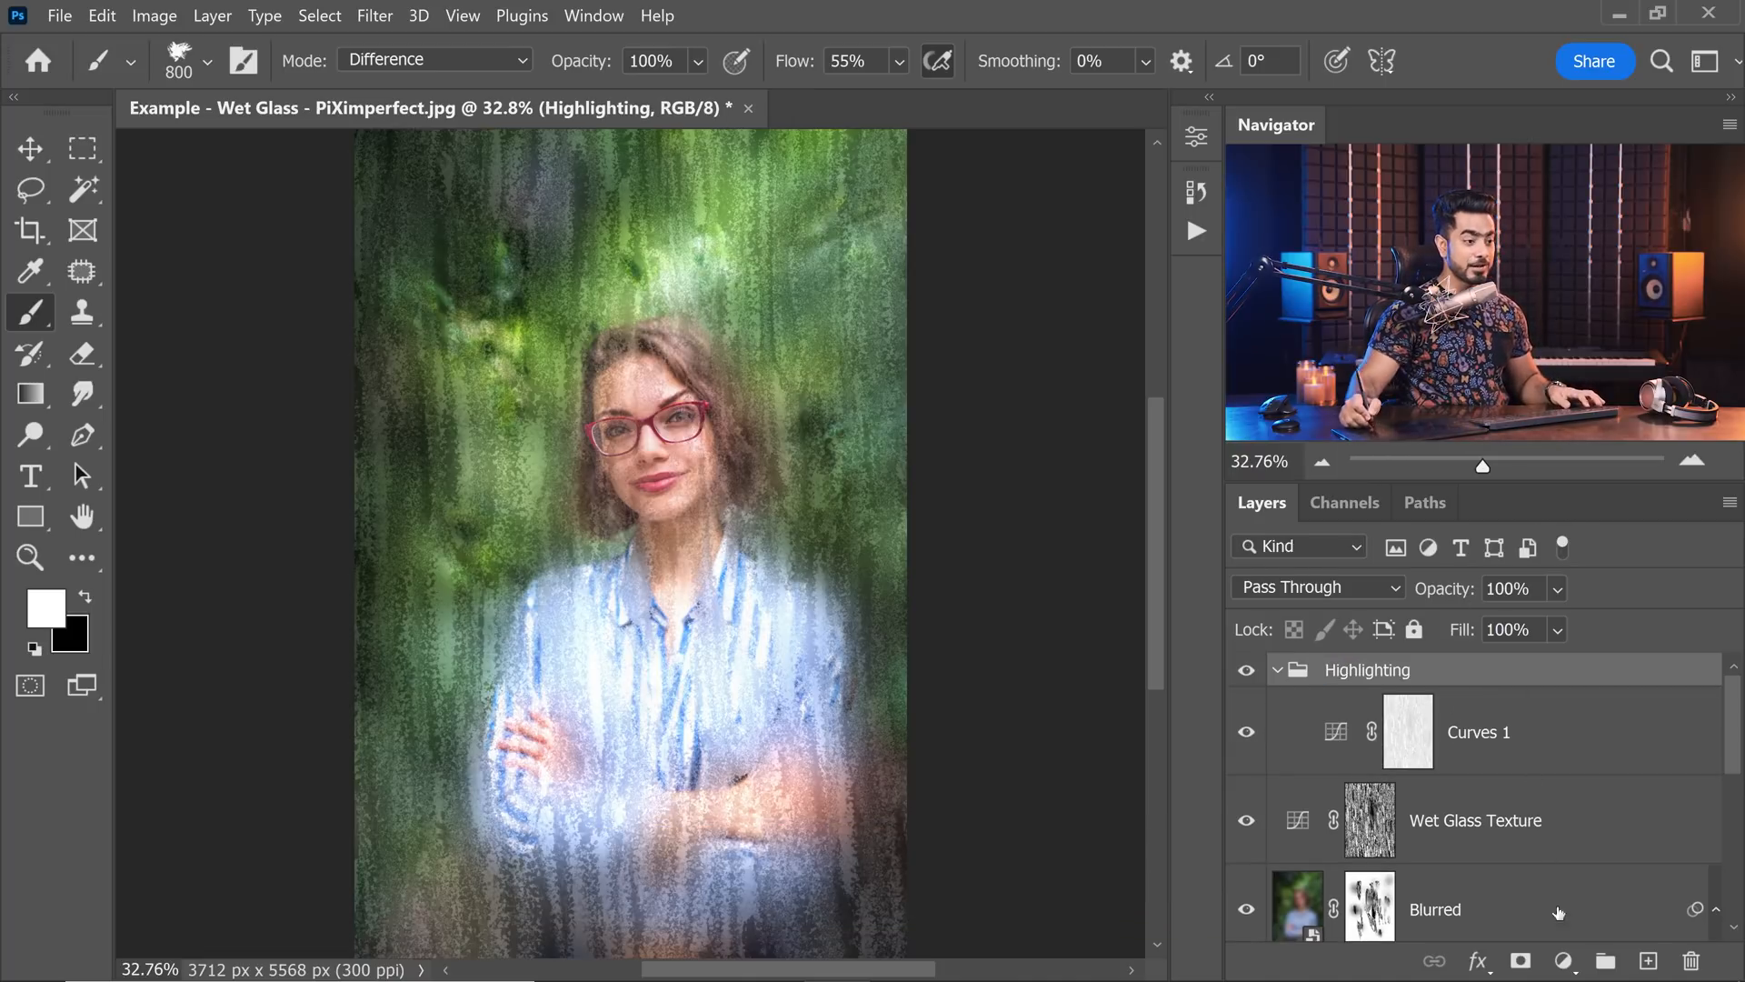
pyautogui.keyDown('alt'); pyautogui.click(1522, 961); pyautogui.keyUp('alt')
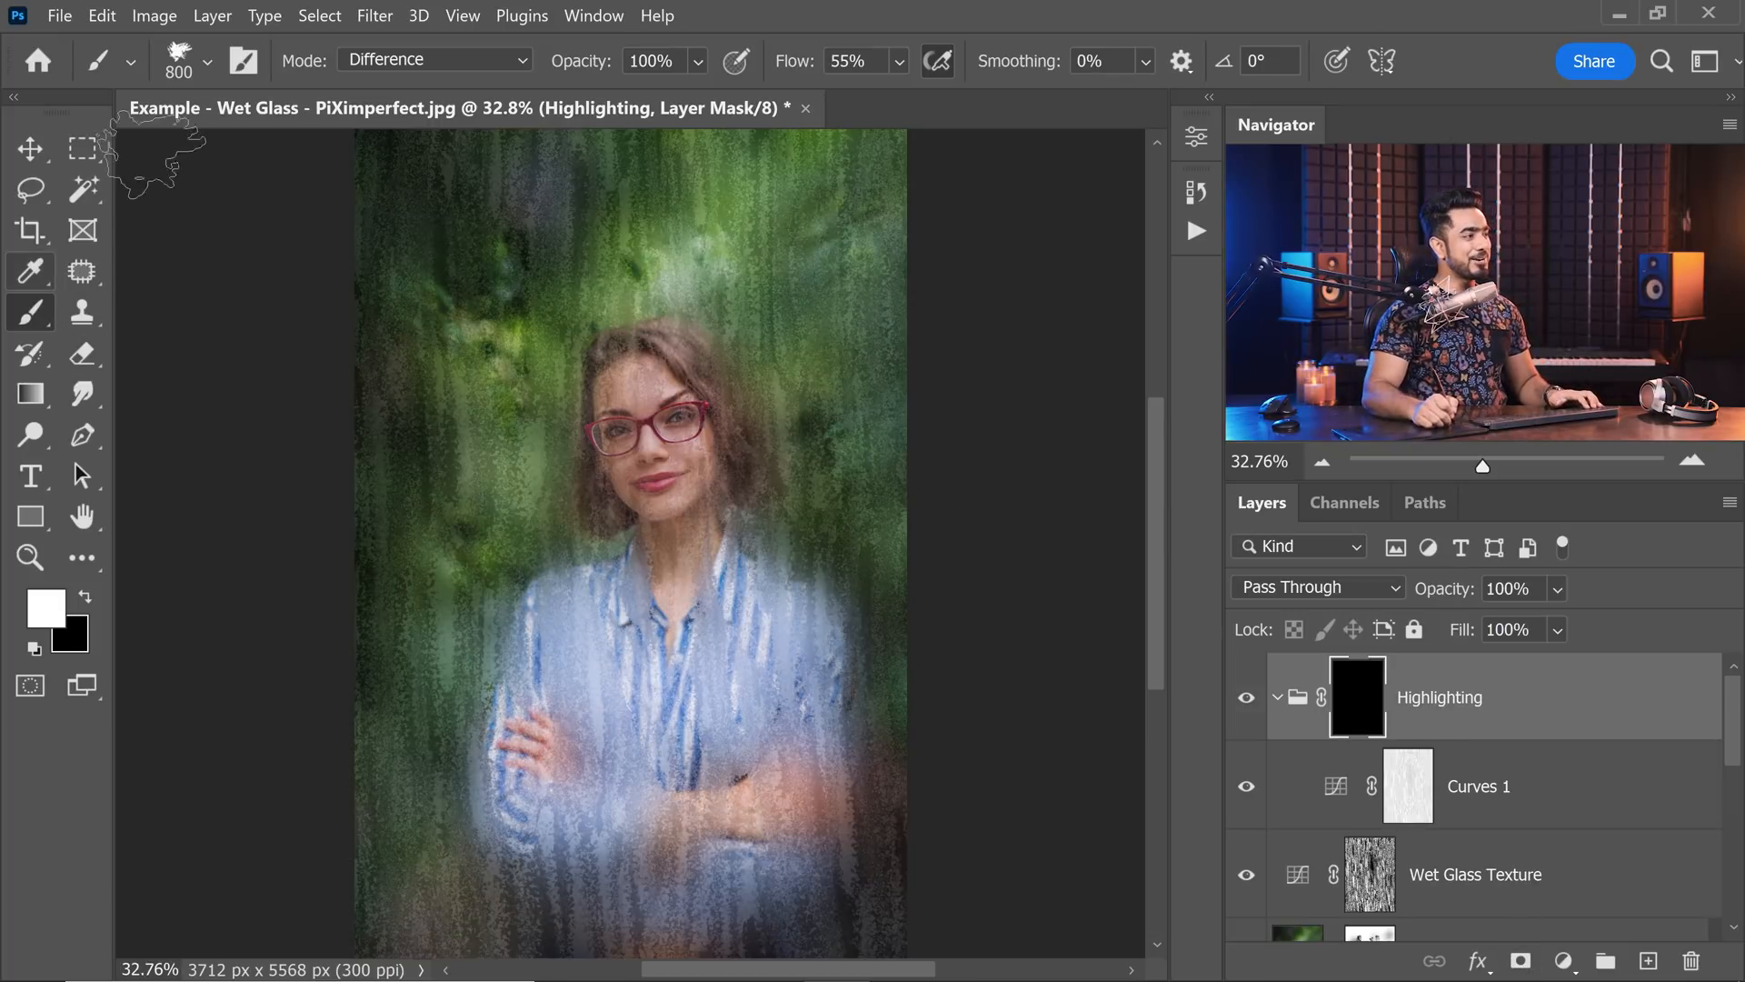
# Switch to the Soft Round brush with Normal mode and 100% flow.
pyautogui.click(207, 61)
pyautogui.click(52, 309)
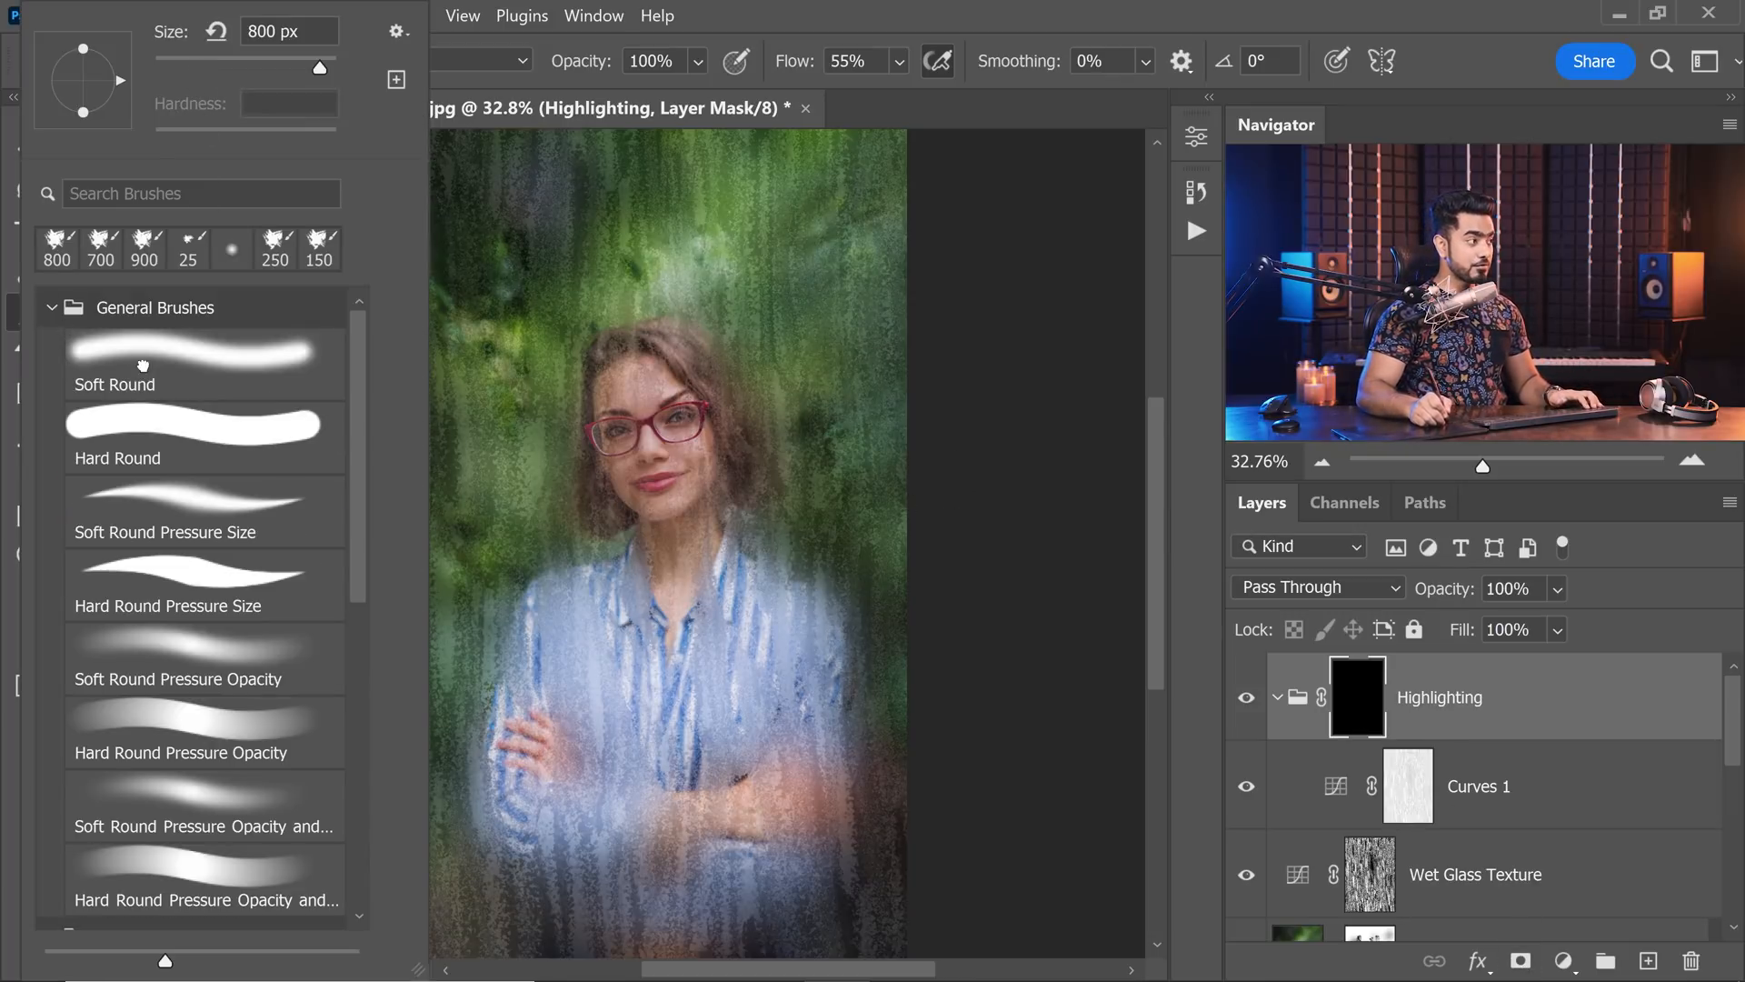
pyautogui.click(181, 368)
pyautogui.click(435, 59)
pyautogui.click(445, 84)
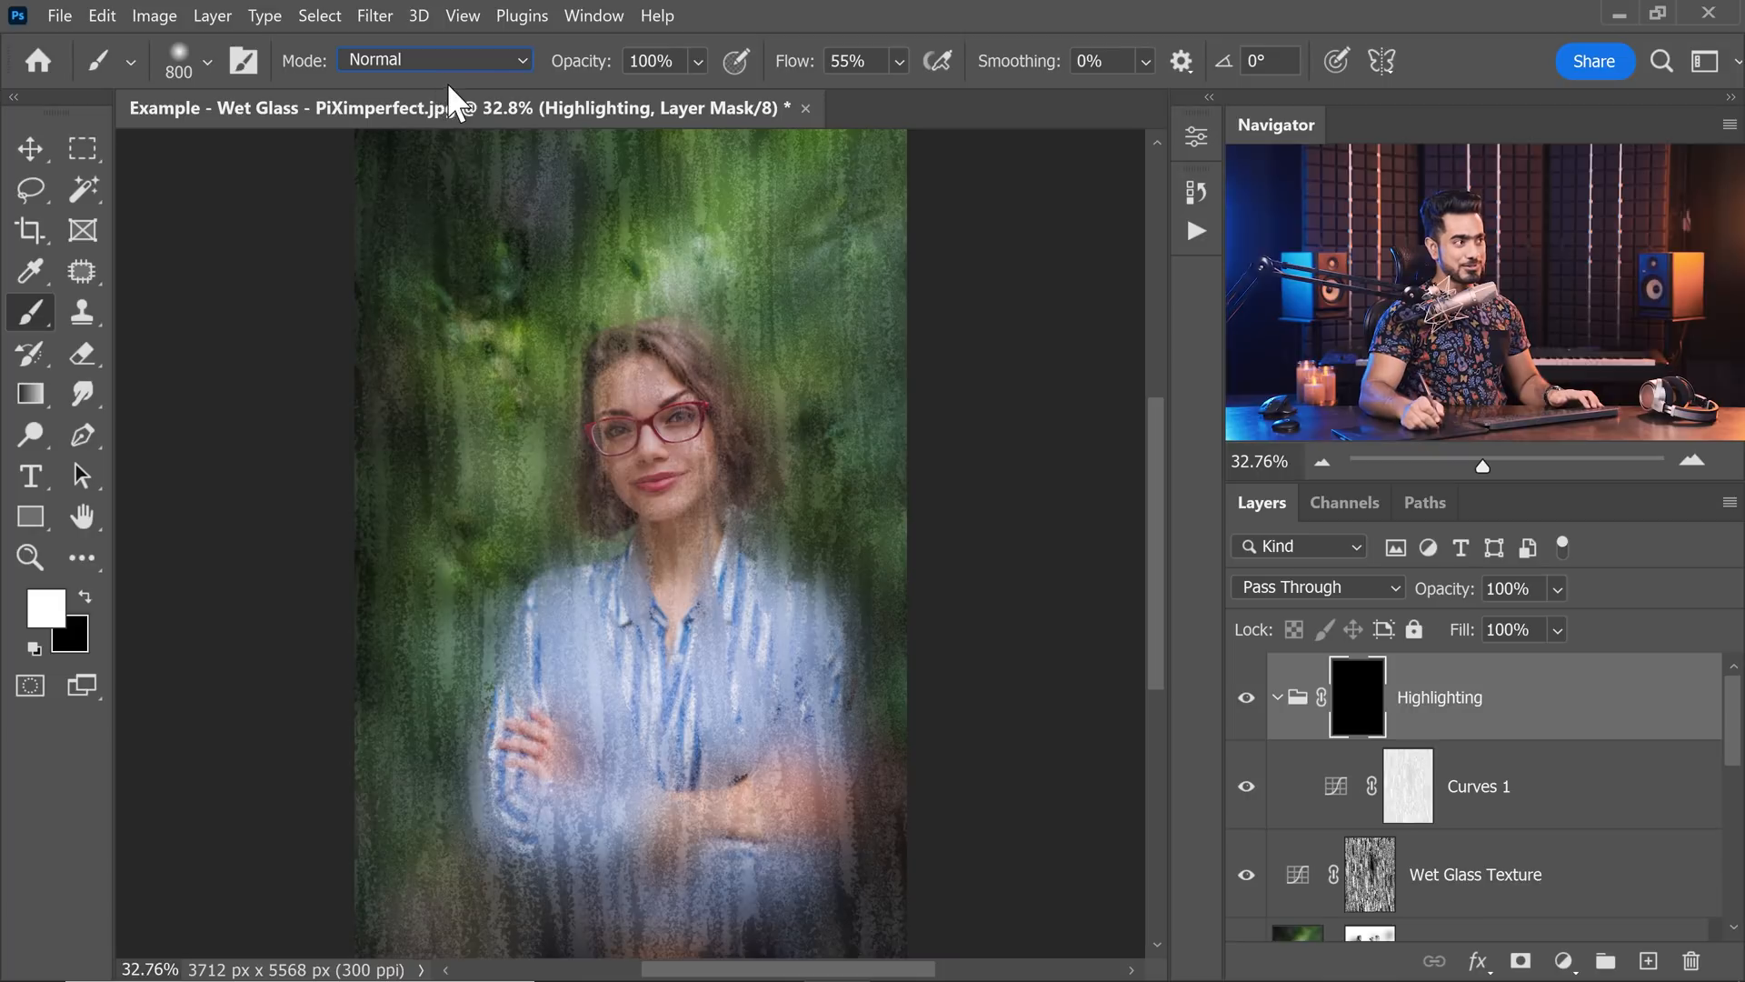
pyautogui.moveTo(806, 73)
pyautogui.mouseDown()
pyautogui.moveTo(883, 61)
pyautogui.moveTo(813, 66)
pyautogui.mouseUp()
# Greatly enlarge the soft brush and dab white on the Highlighting mask at the photo's upper-right edge.
pyautogui.scroll(-3, 793, 316)
pyautogui.moveTo(794, 315); pyautogui.dragTo(746, 378)
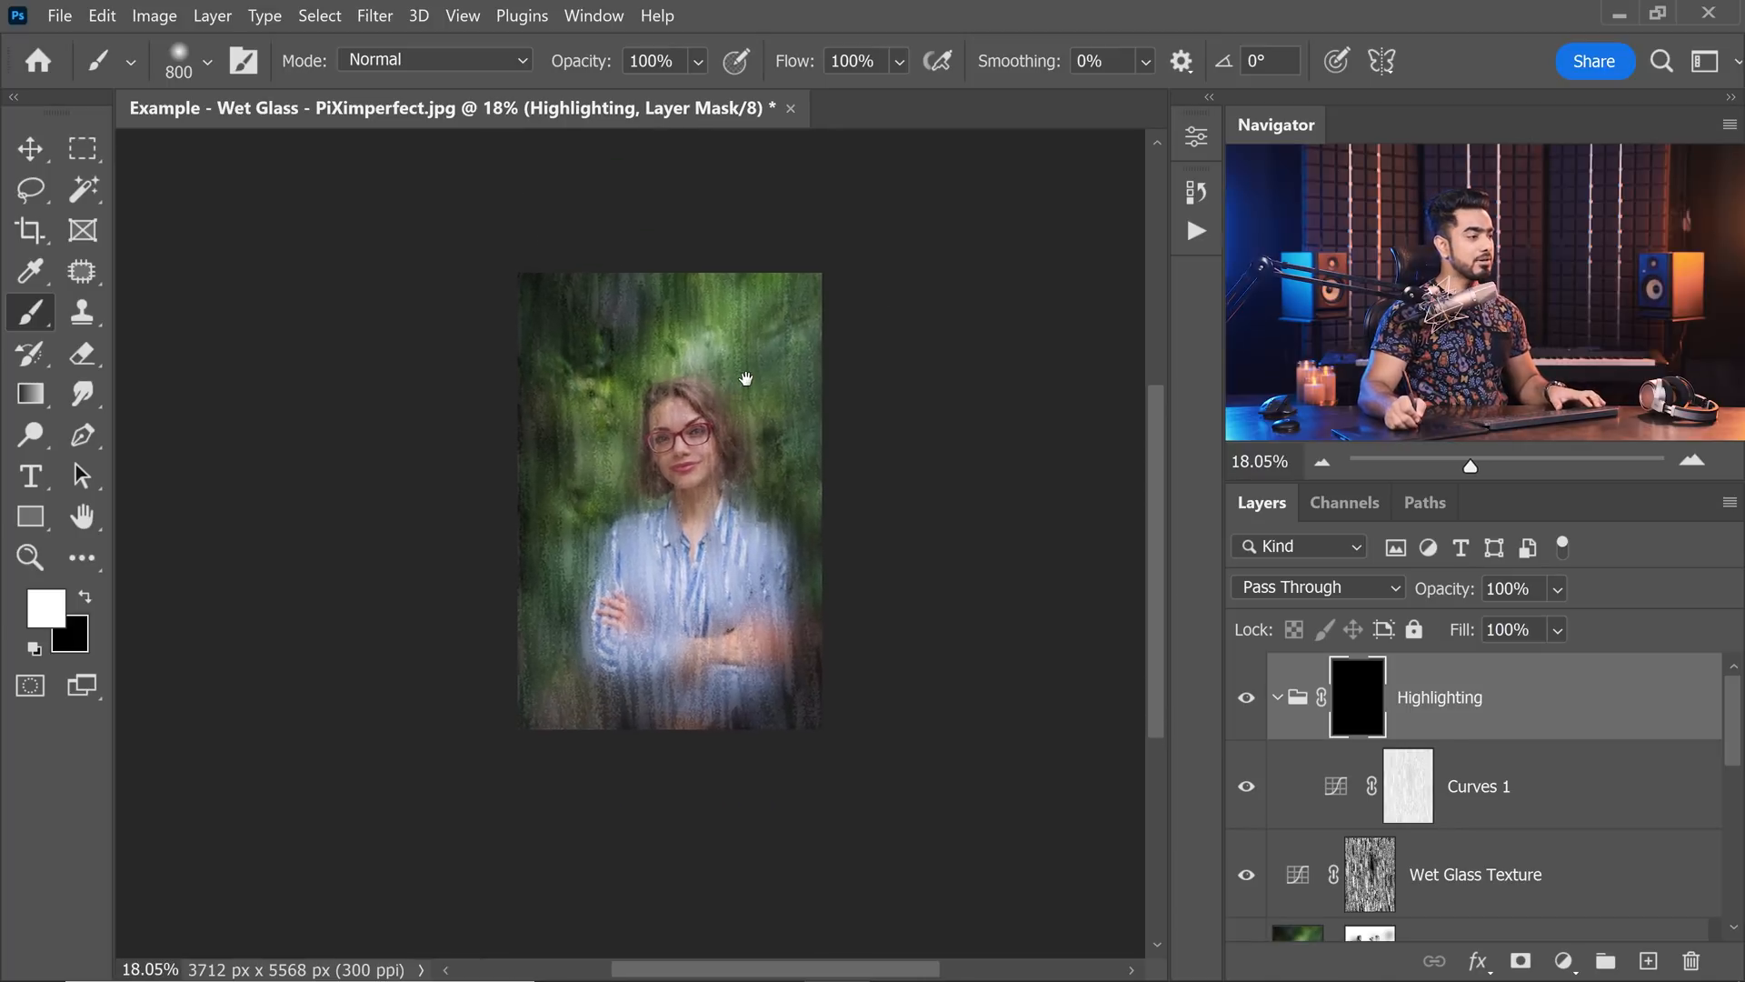
pyautogui.press(']')
pyautogui.press(']')
pyautogui.press(']')
pyautogui.press(']')
pyautogui.press(']')
pyautogui.press(']')
pyautogui.press(']')
pyautogui.press(']')
pyautogui.press(']')
pyautogui.press(']')
pyautogui.press(']')
pyautogui.press(']')
pyautogui.press(']')
pyautogui.press(']')
pyautogui.press(']')
pyautogui.press(']')
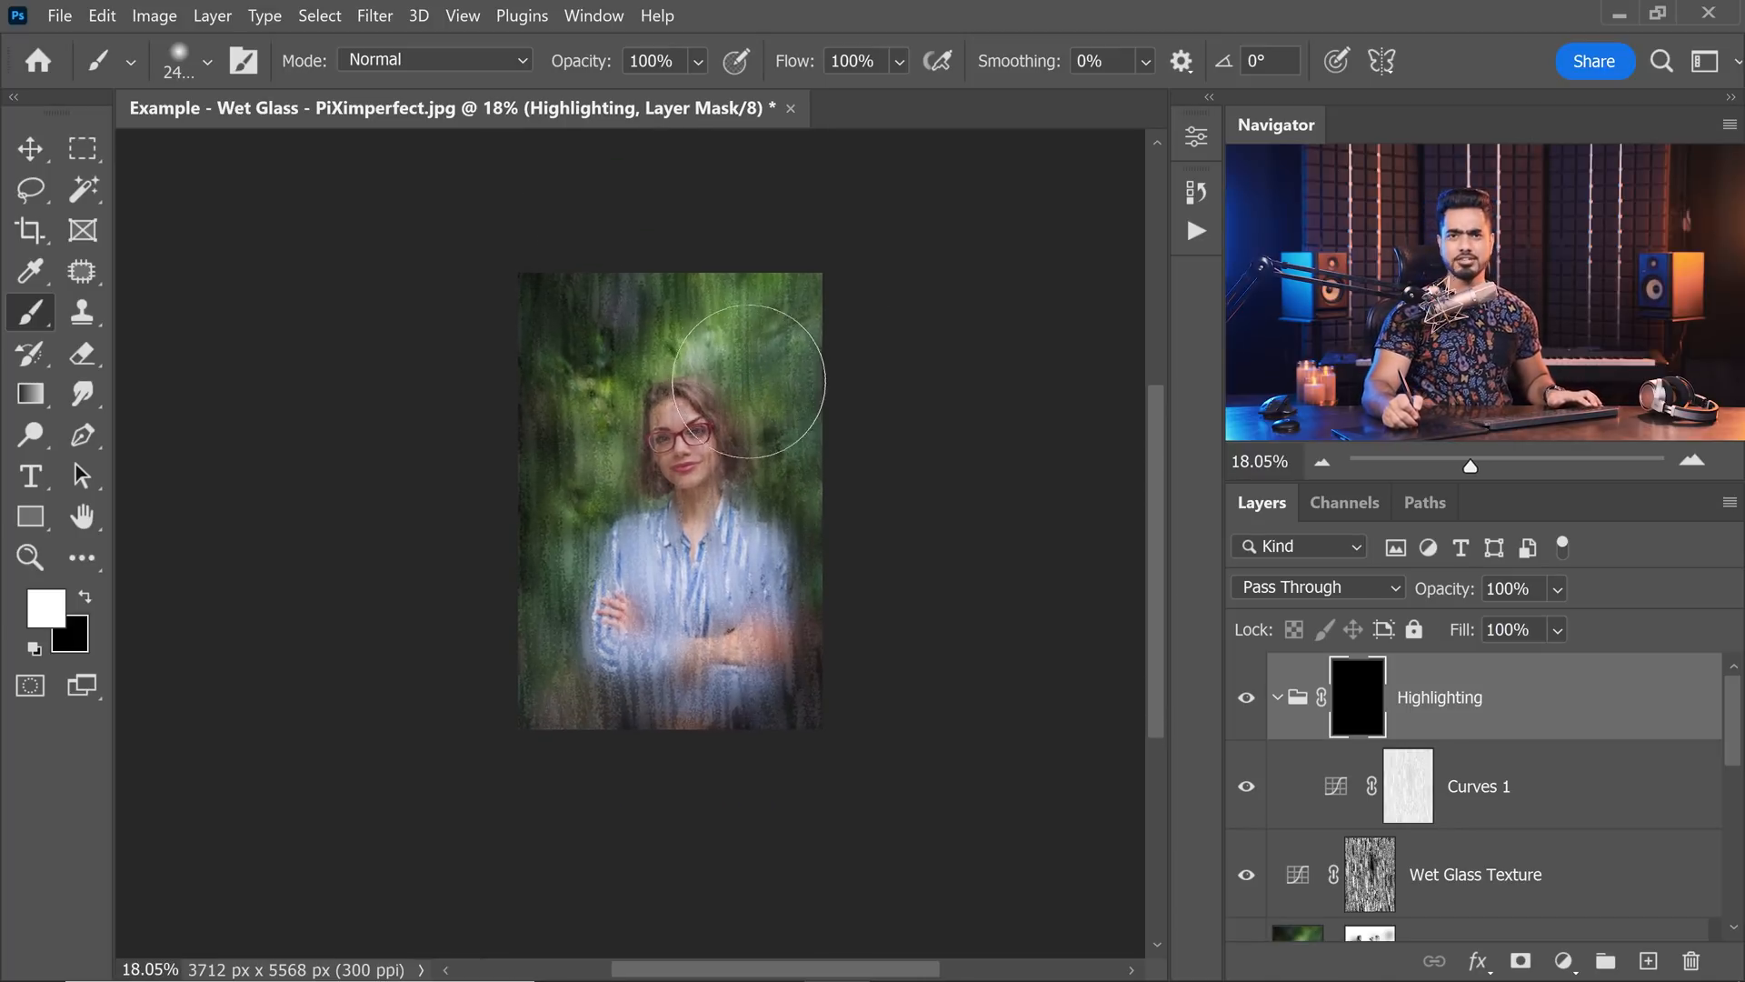
pyautogui.press(']')
pyautogui.press(']')
pyautogui.press(']')
pyautogui.press(']')
pyautogui.press(']')
pyautogui.press(']')
pyautogui.press(']')
pyautogui.press(']')
pyautogui.press(']')
pyautogui.press(']')
pyautogui.press(']')
pyautogui.click(850, 380)
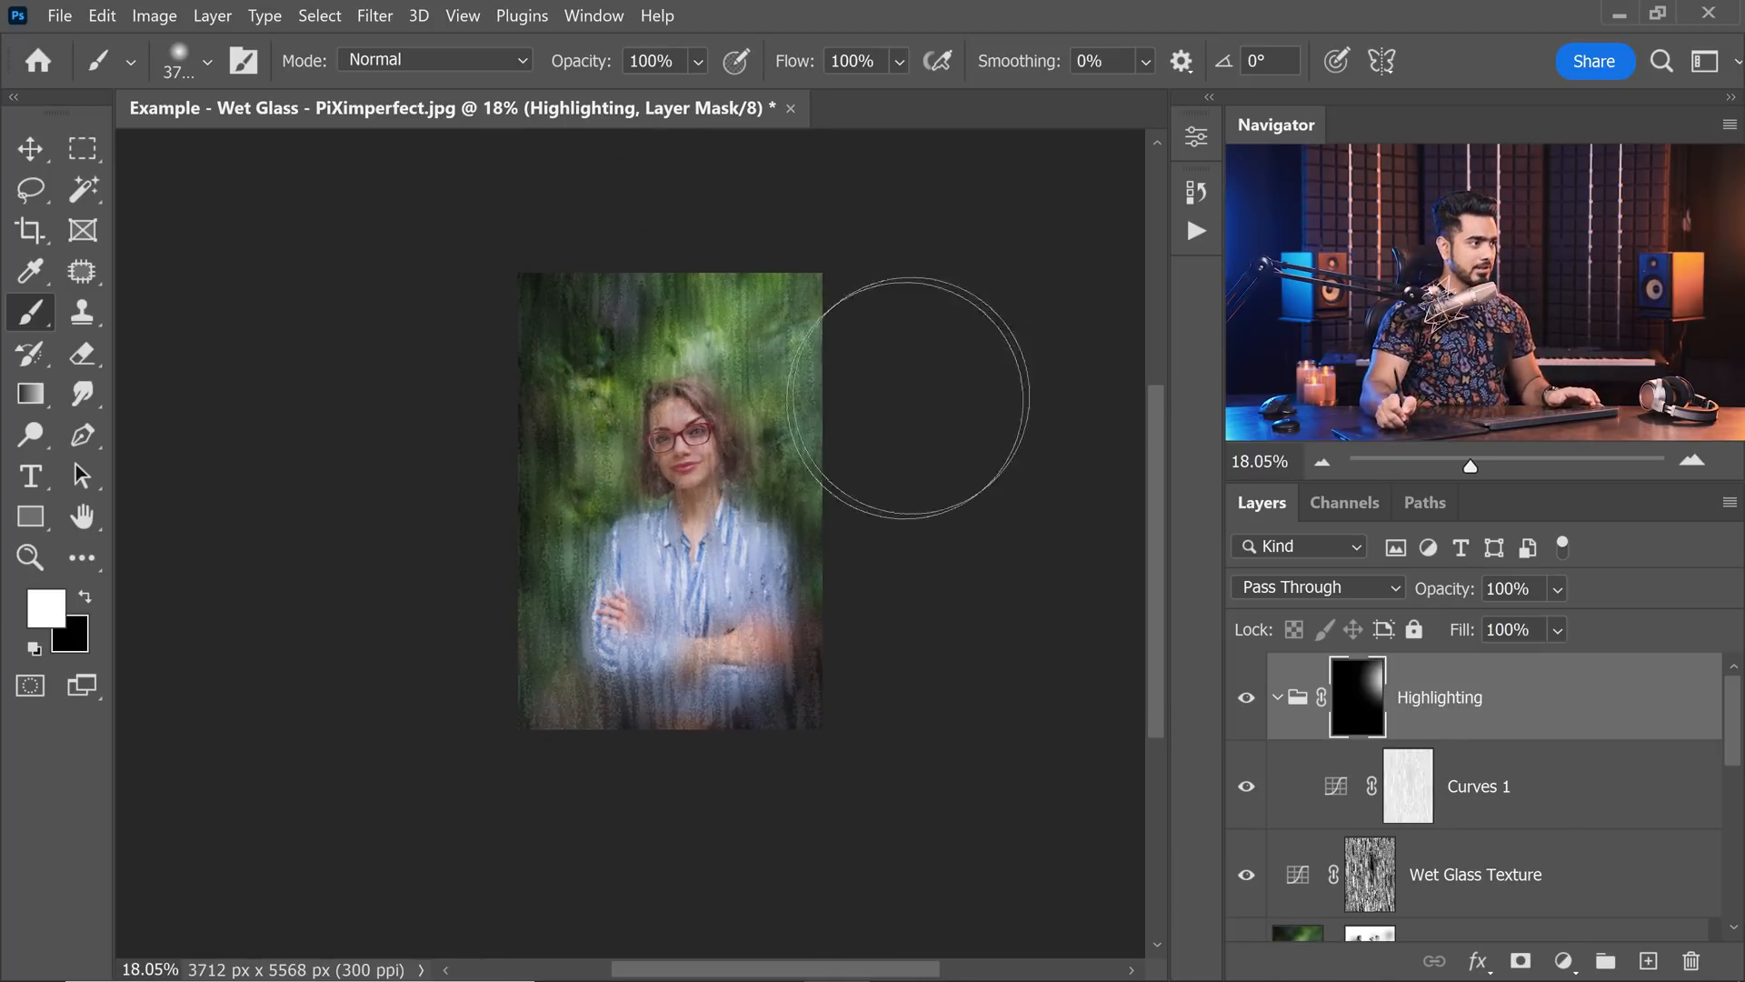
# Reduce the brush to 3300 px and reveal the highlighting at the photo's lower-left edge and lower-right corner, redoing a misplaced dab.
pyautogui.press('[')
pyautogui.press('[')
pyautogui.press('[')
pyautogui.click(557, 596)
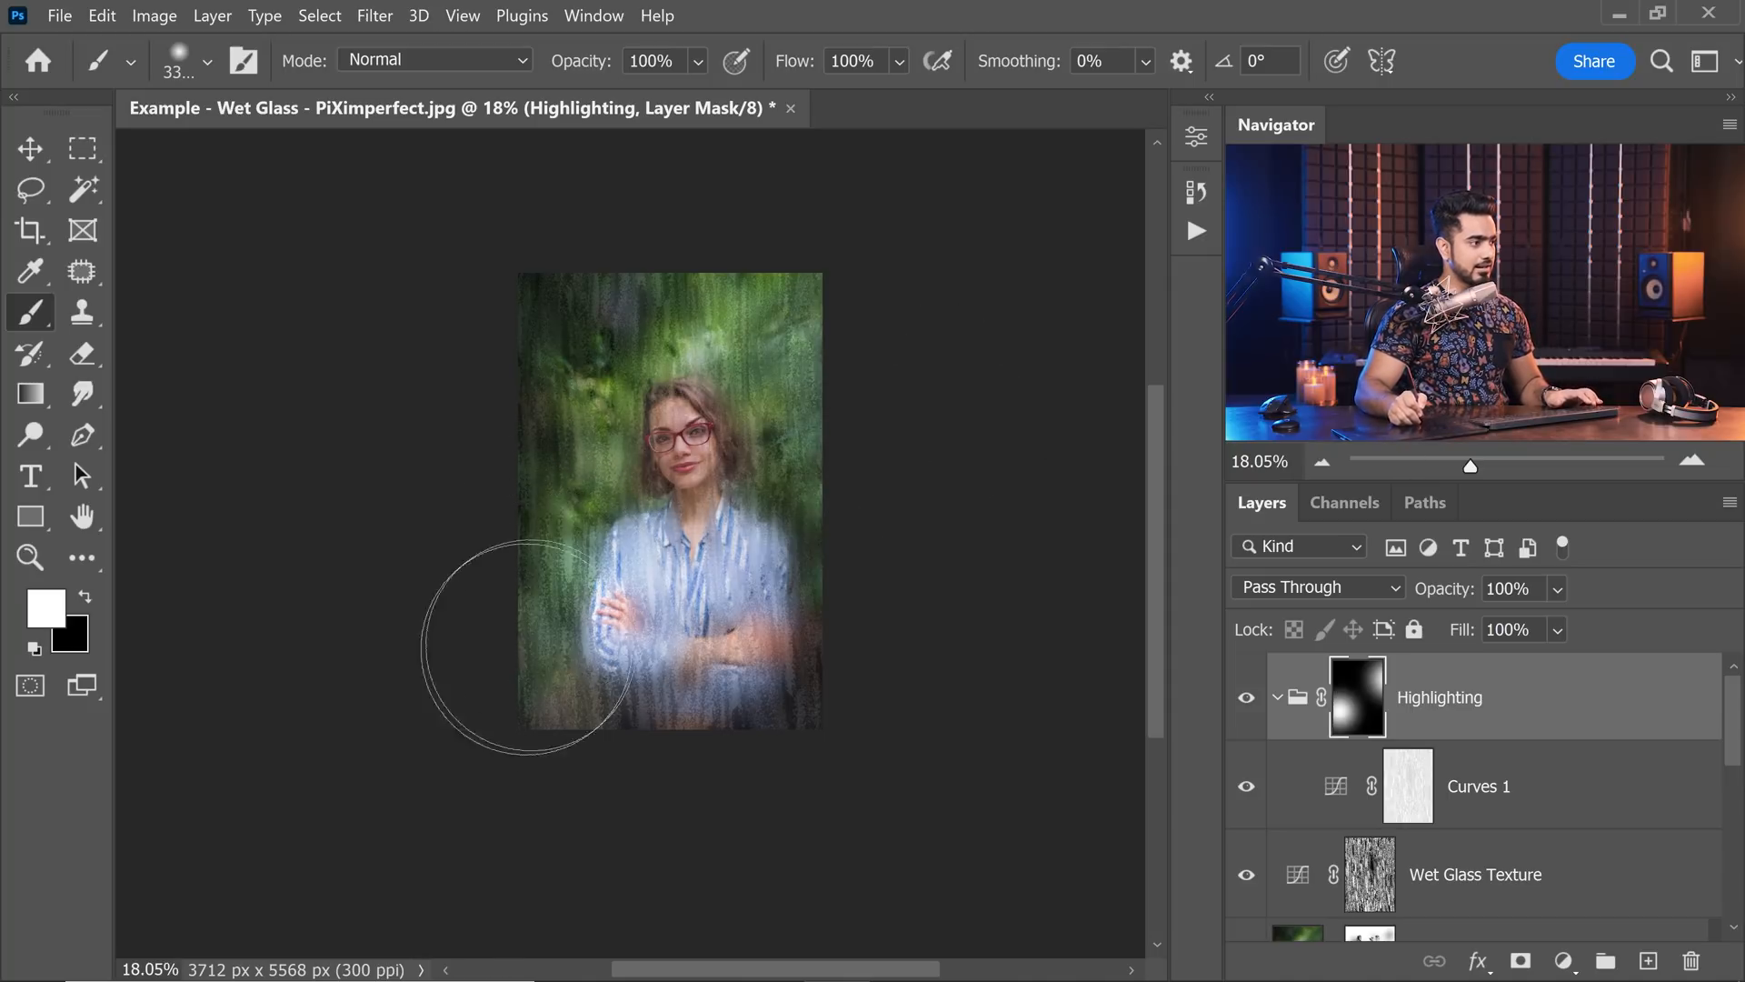
pyautogui.hotkey('ctrl', 'z')
pyautogui.click(502, 603)
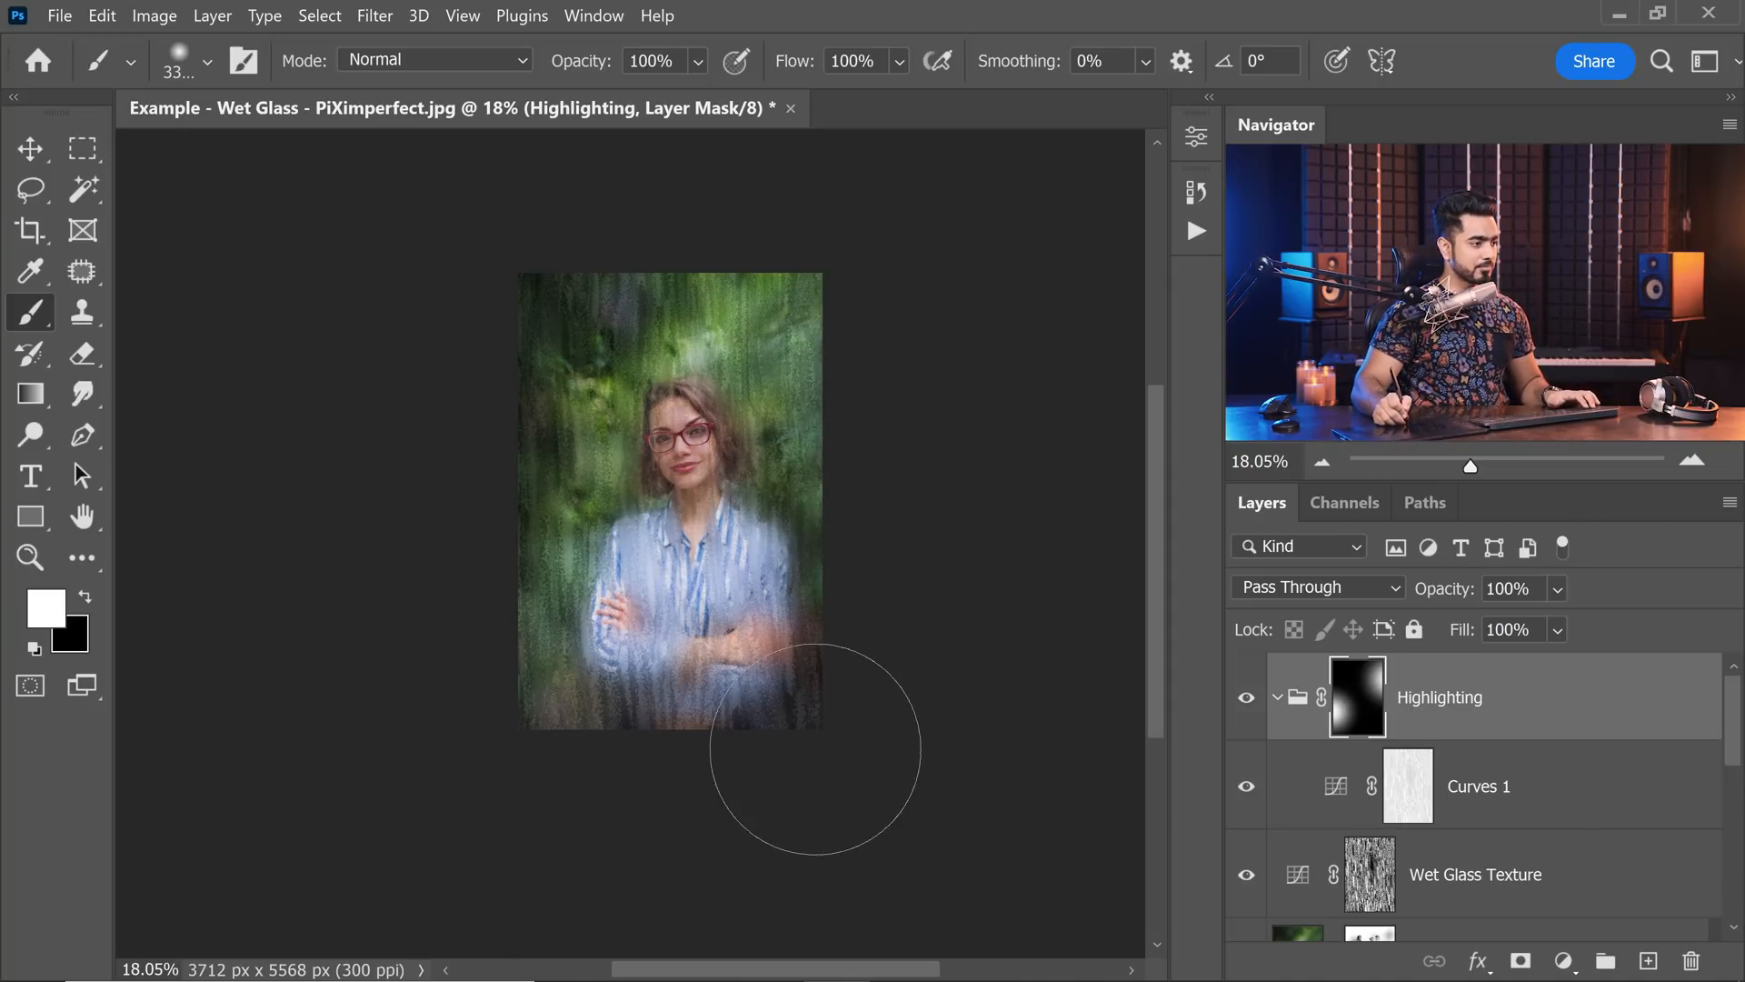
pyautogui.click(810, 754)
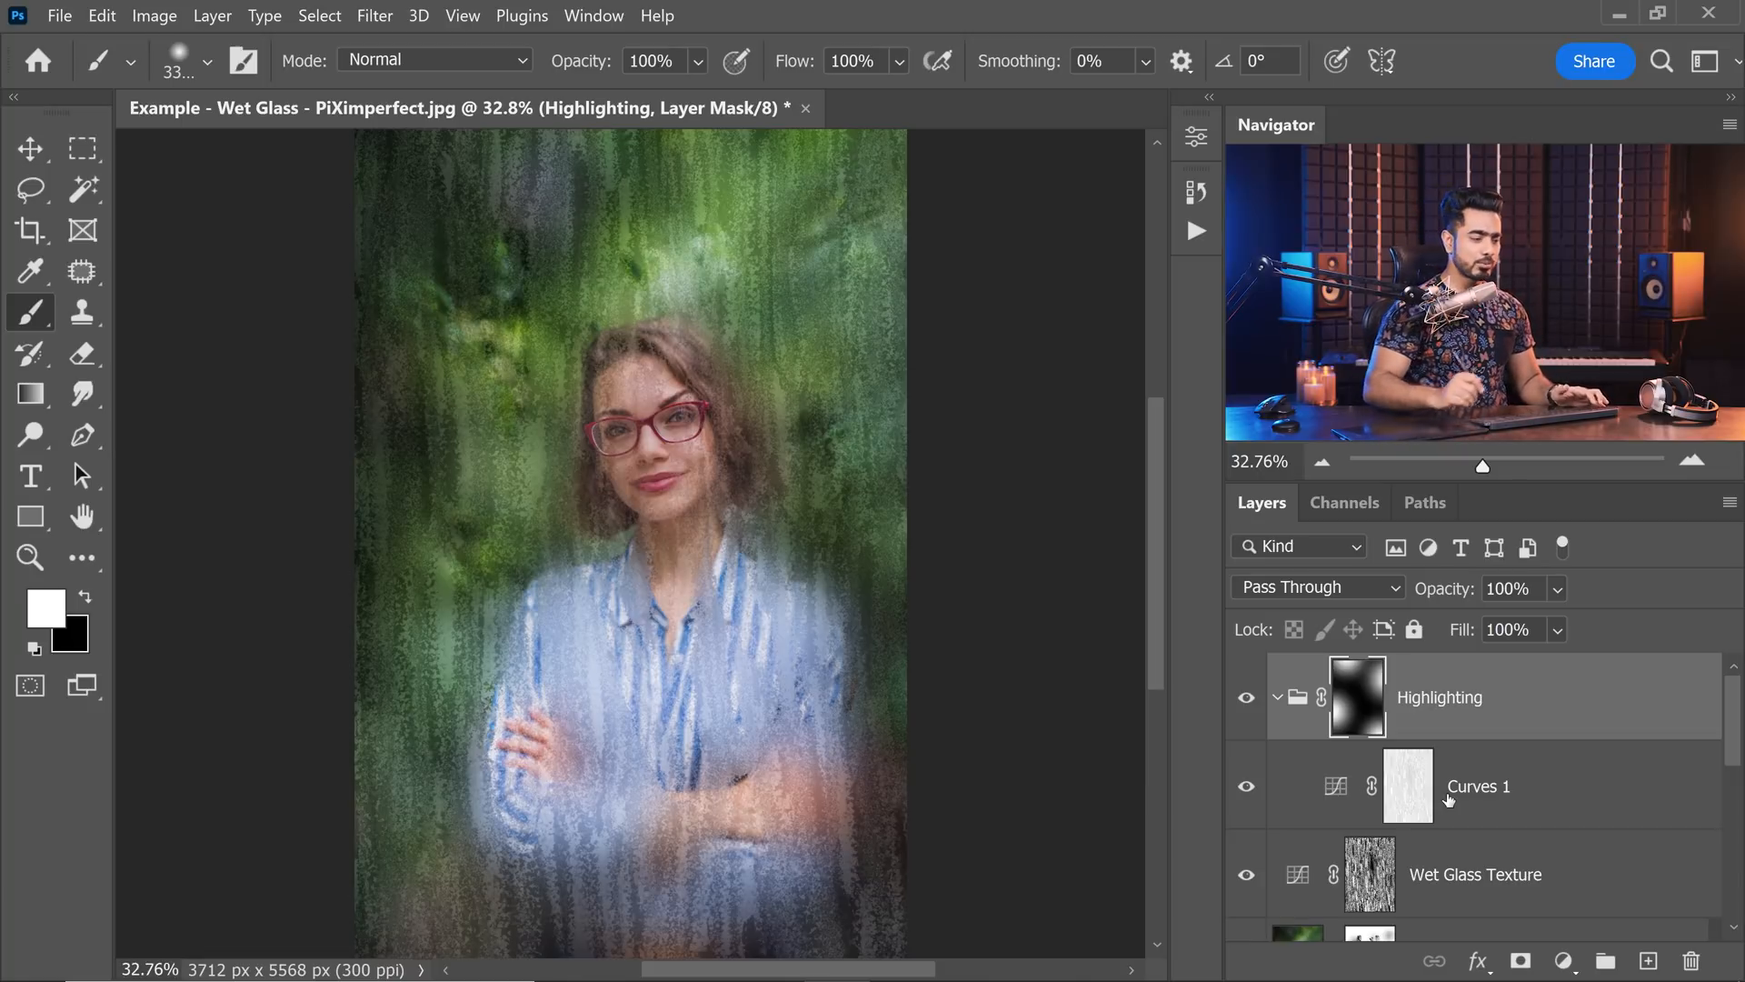
# Add a Color Lookup adjustment layer on top using the Crisp_Winter.look 3D LUT.
pyautogui.click(1570, 962)
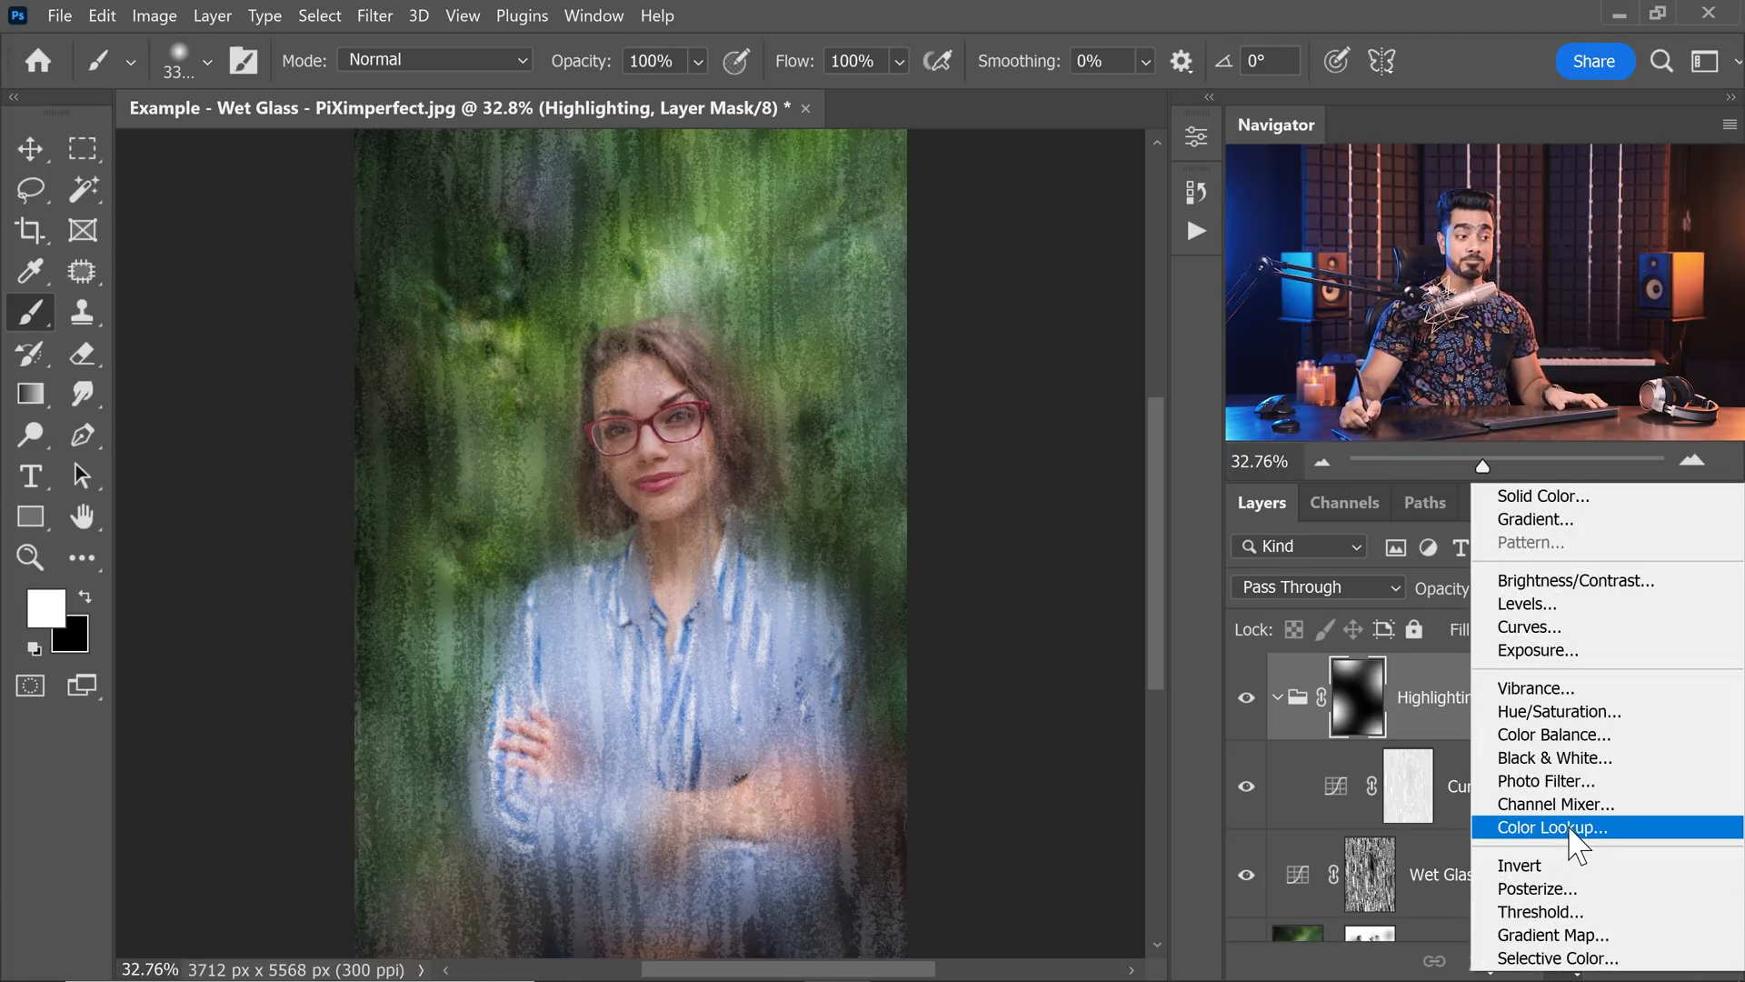
pyautogui.click(1563, 828)
pyautogui.moveTo(1545, 809); pyautogui.dragTo(1479, 687)
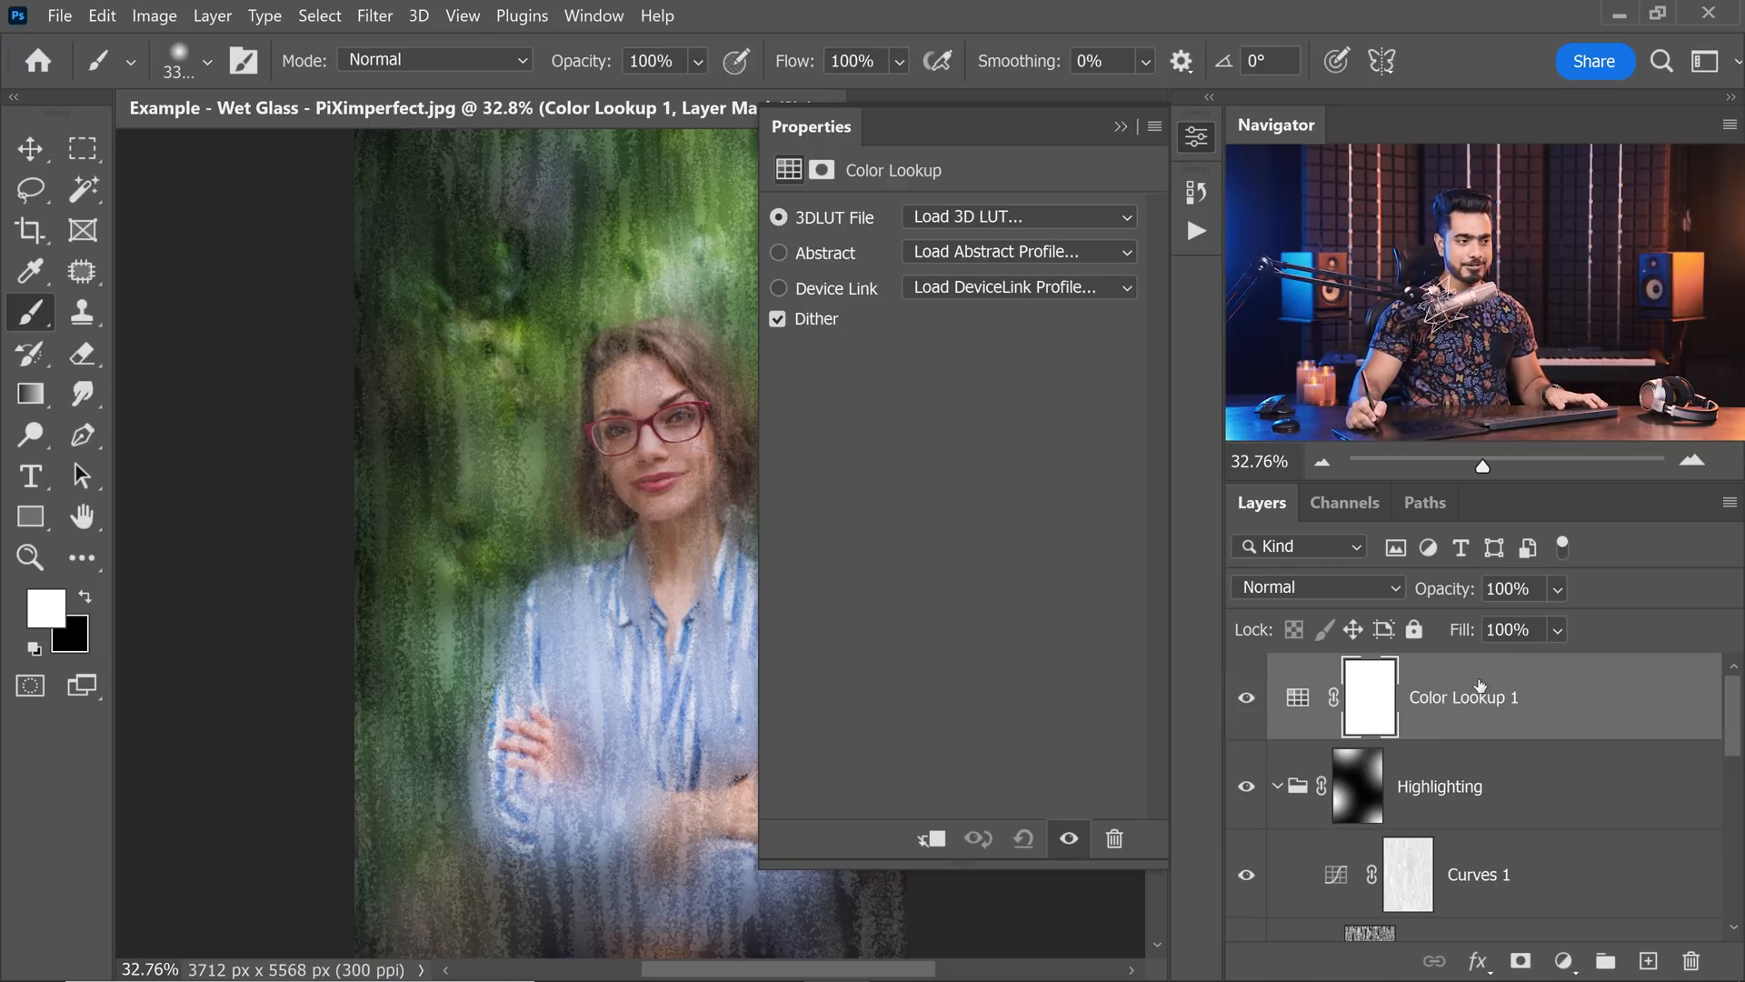
pyautogui.click(937, 207)
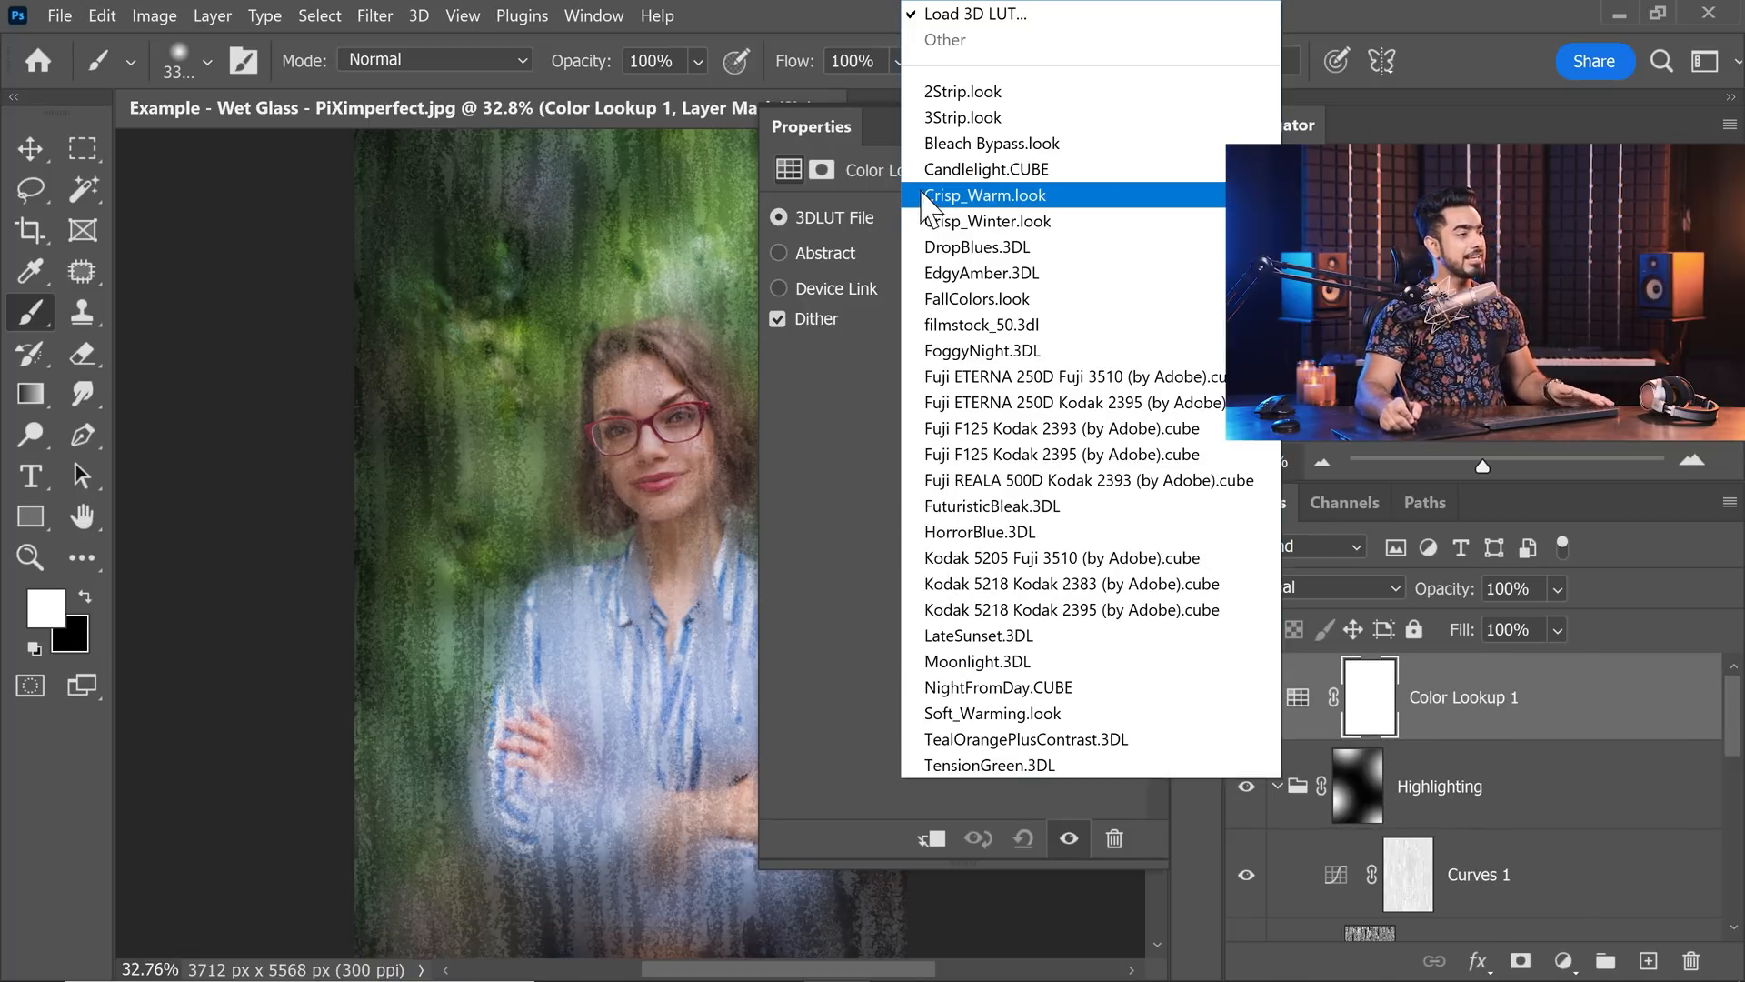
pyautogui.click(991, 221)
pyautogui.click(1120, 144)
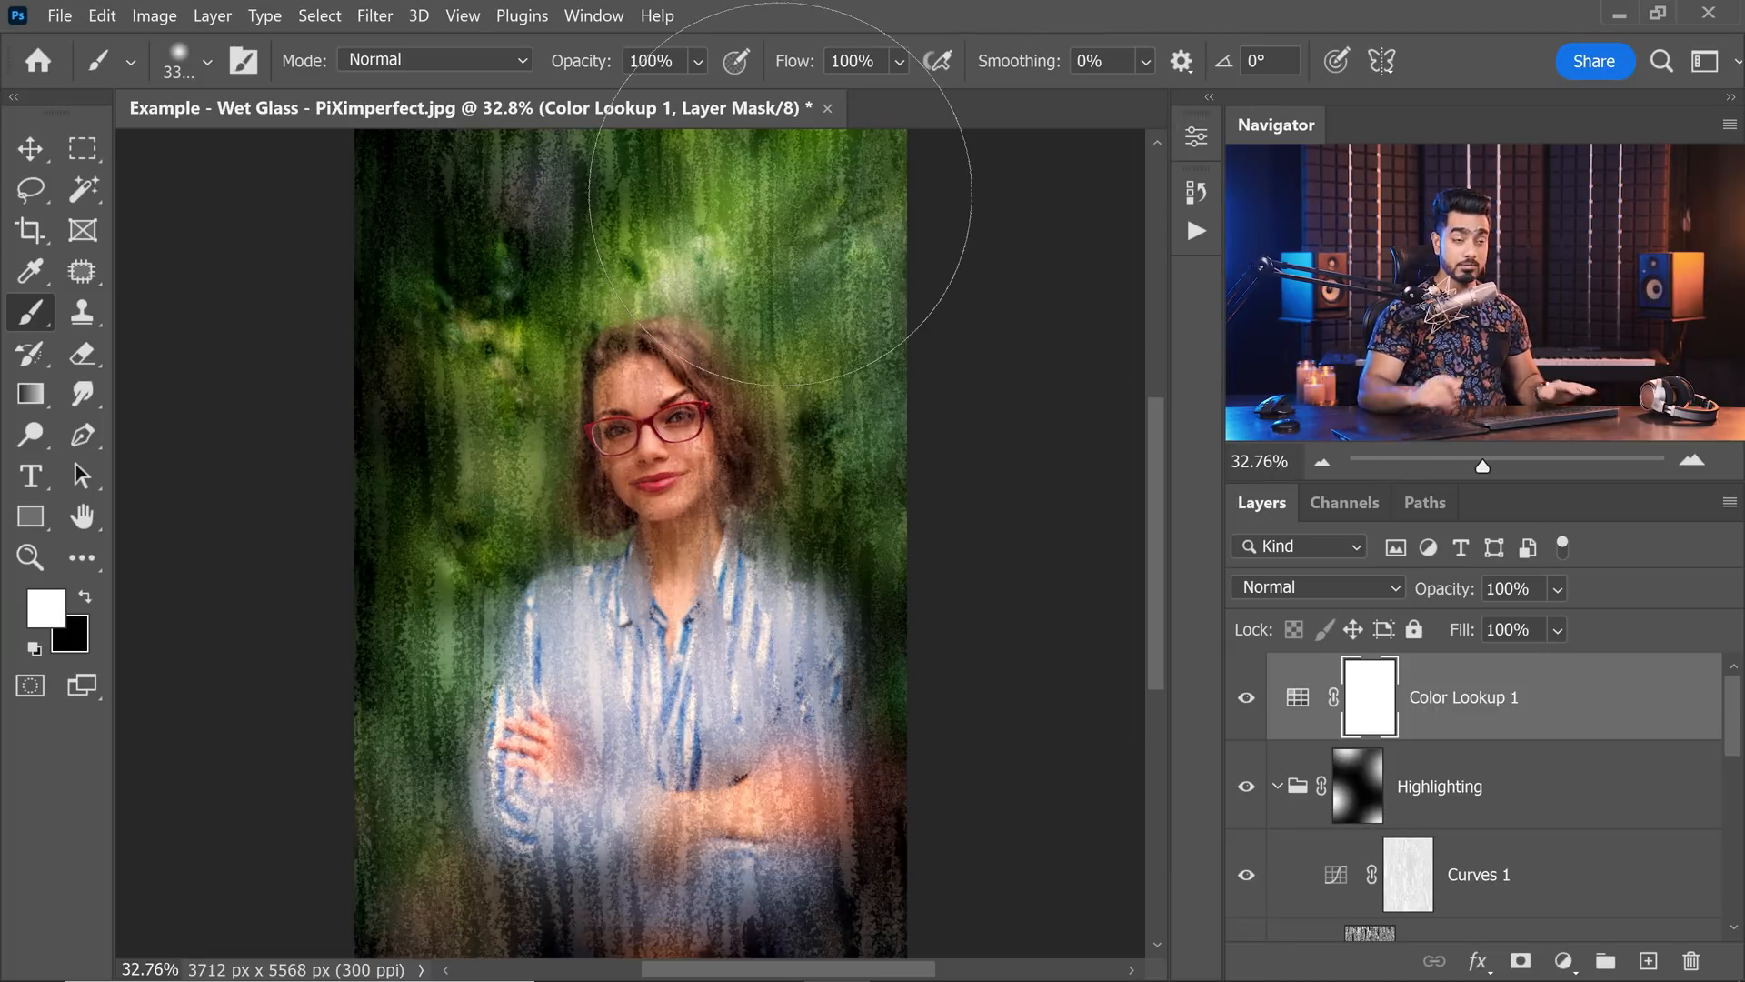
# Split the underlying-layer black Blend If value of Color Lookup 1 to 0 / 255 and lower the layer's opacity to 72%.
pyautogui.doubleClick(1665, 715)
pyautogui.moveTo(980, 145); pyautogui.dragTo(1314, 168)
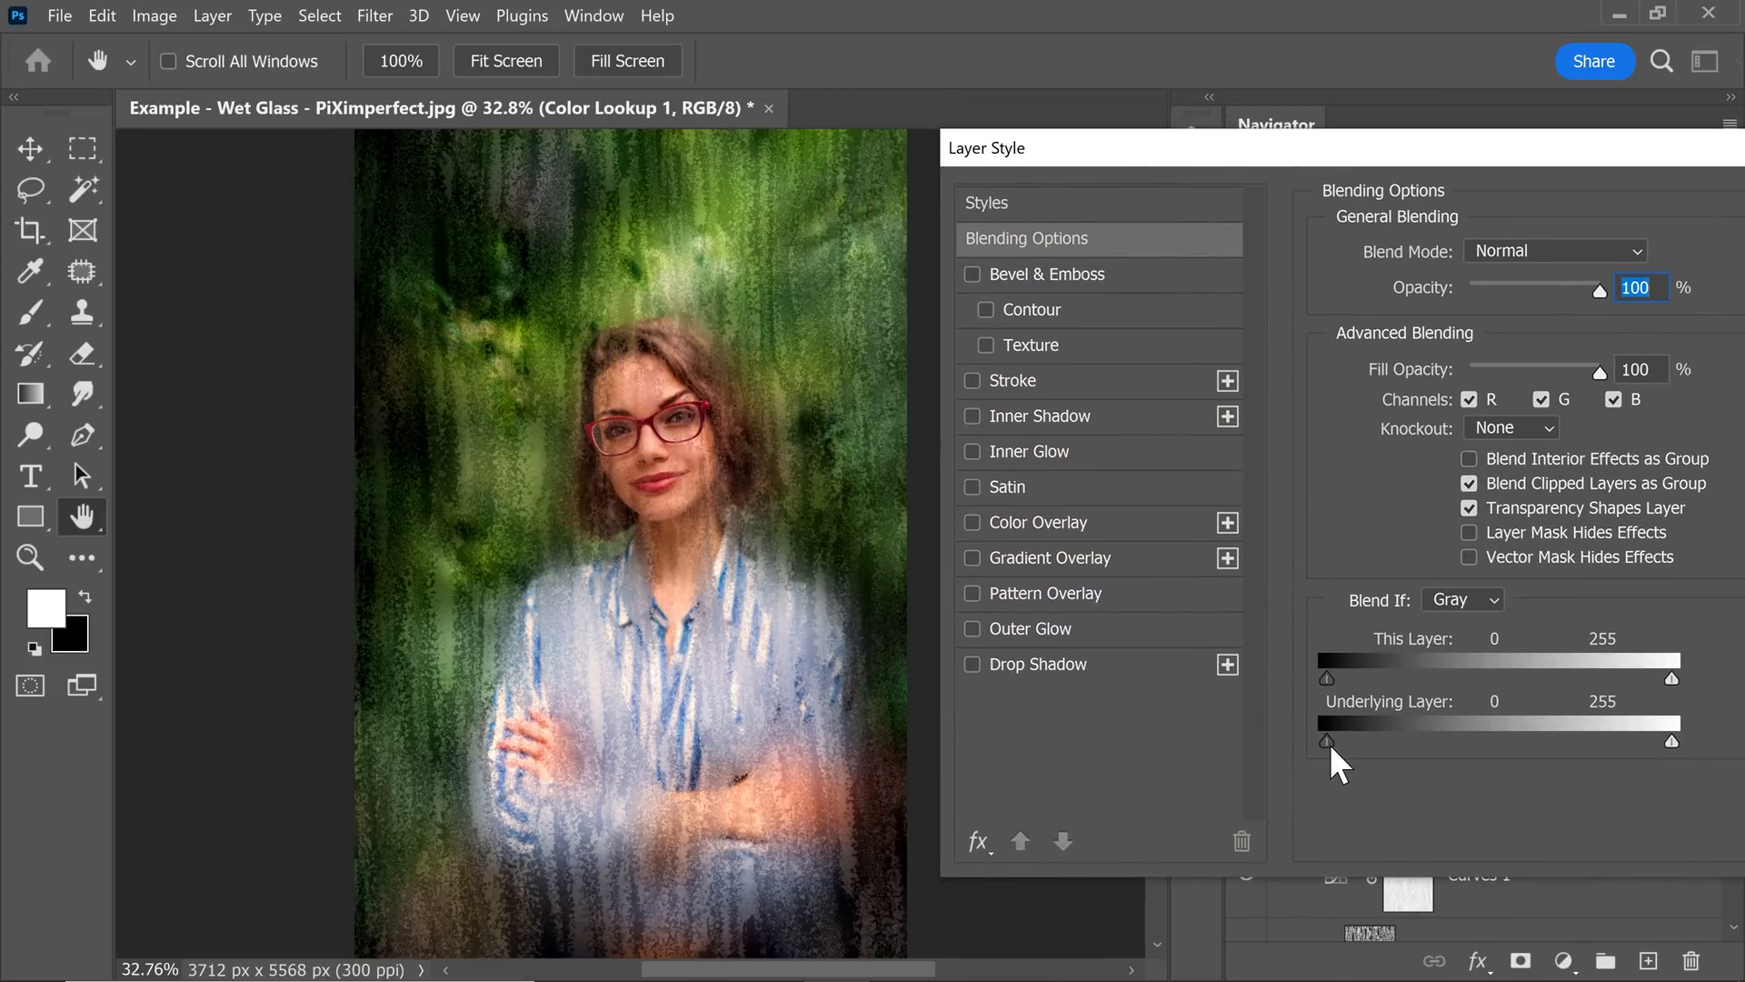
pyautogui.moveTo(1329, 743)
pyautogui.mouseDown()
pyautogui.moveTo(1453, 736)
pyautogui.moveTo(1399, 758)
pyautogui.moveTo(1415, 747)
pyautogui.moveTo(1305, 754)
pyautogui.mouseUp()
pyautogui.moveTo(1422, 741); pyautogui.dragTo(1677, 741)
pyautogui.moveTo(1474, 162); pyautogui.dragTo(981, 129)
pyautogui.click(1426, 180)
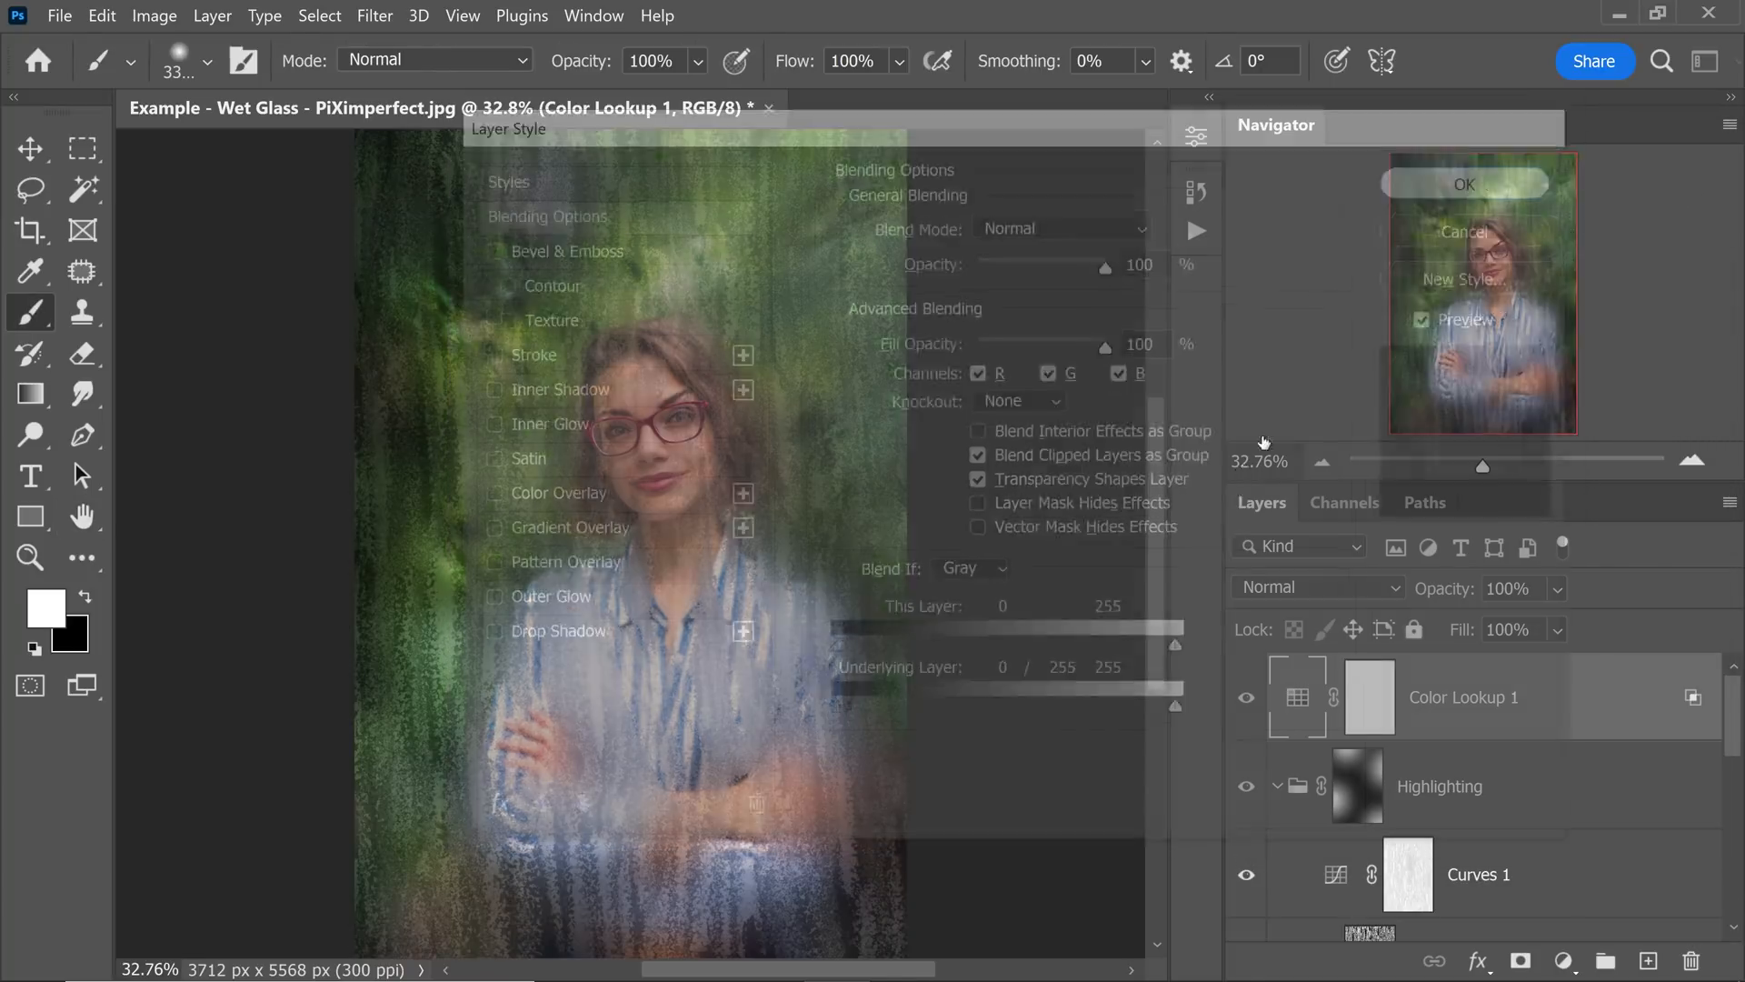
pyautogui.moveTo(1442, 596)
pyautogui.mouseDown()
pyautogui.moveTo(1388, 601)
pyautogui.moveTo(1422, 604)
pyautogui.mouseUp()
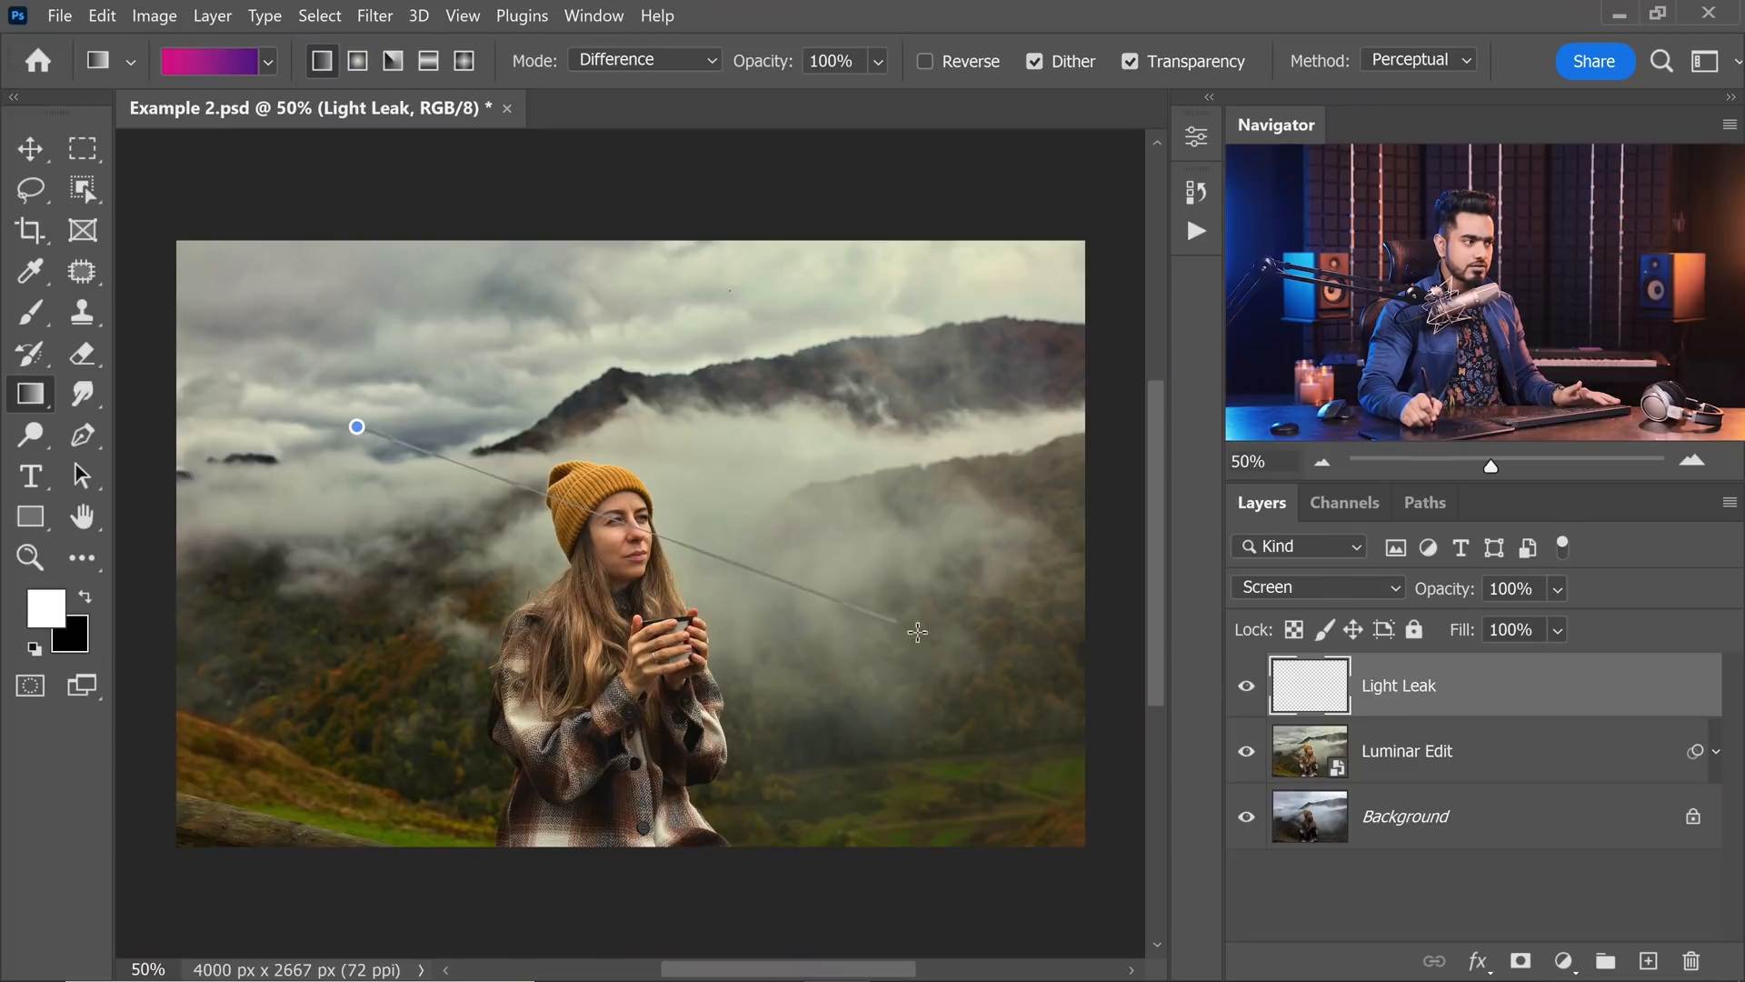
pyautogui.moveTo(917, 632); pyautogui.dragTo(1018, 689)
pyautogui.moveTo(877, 546); pyautogui.dragTo(445, 649)
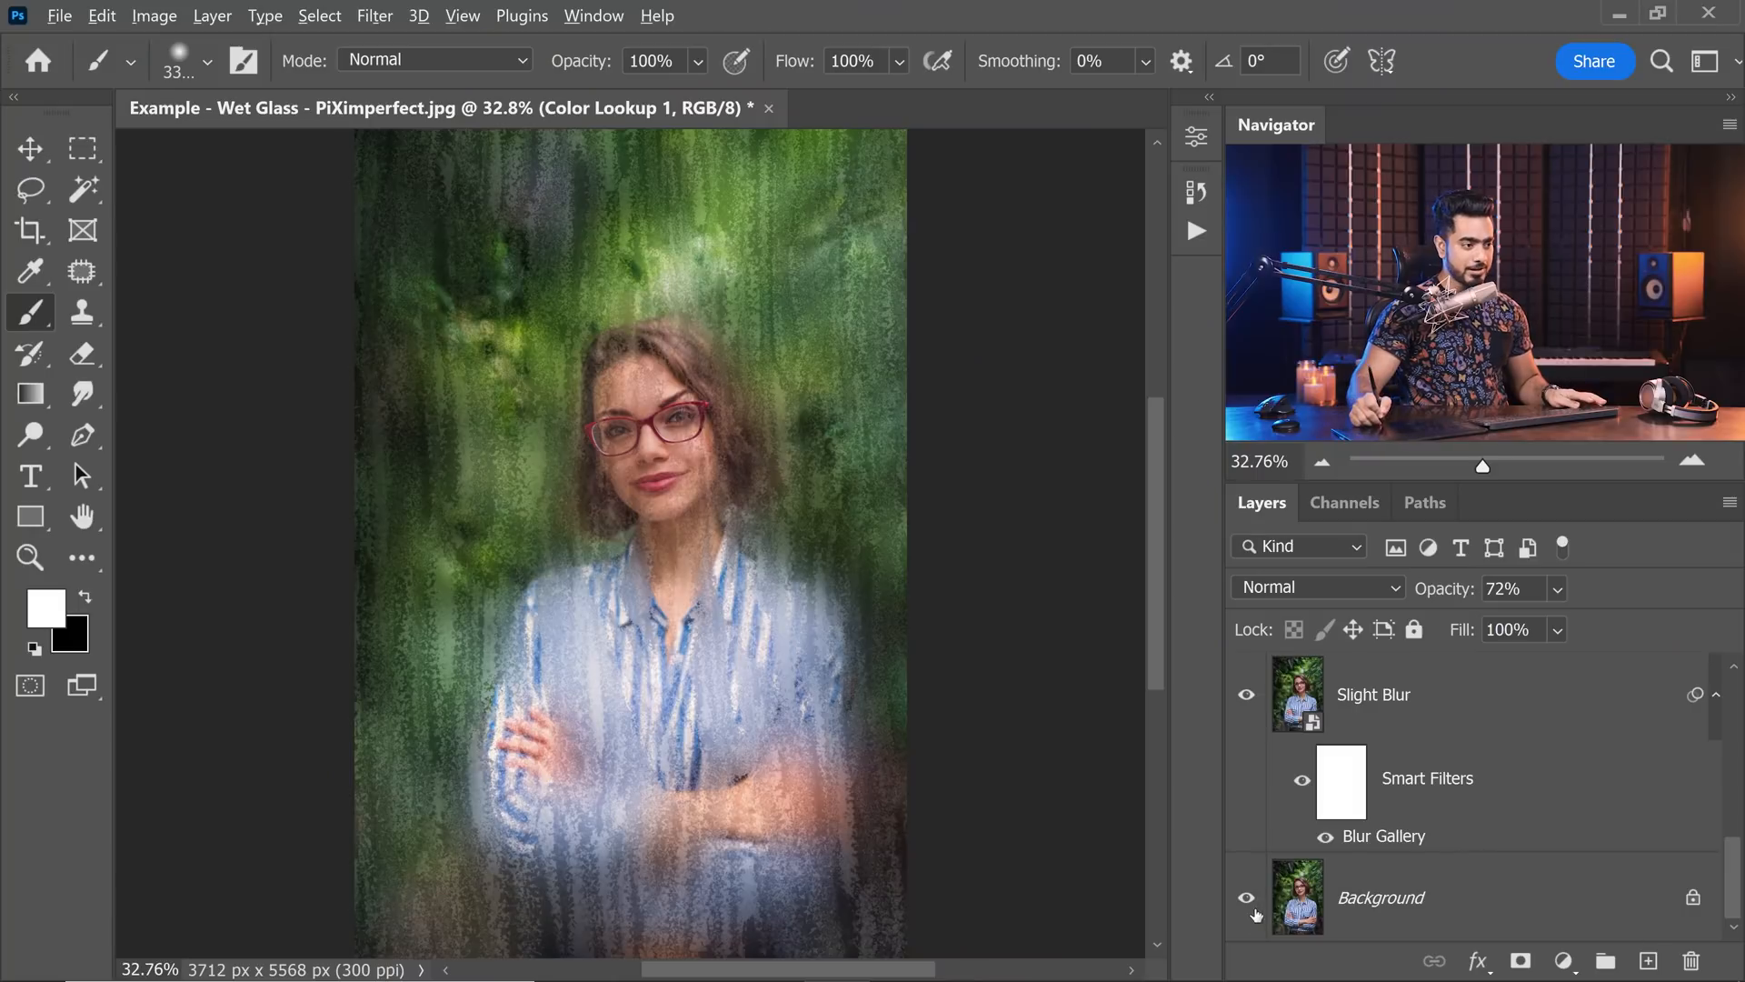
# View the original photo with only Wet Glass Texture on and its mask disabled, and inspect that layer's curve.
pyautogui.keyDown('alt'); pyautogui.click(1246, 897); pyautogui.keyUp('alt')
pyautogui.moveTo(1734, 886); pyautogui.dragTo(1727, 790)
pyautogui.click(1244, 714)
pyautogui.keyDown('shift'); pyautogui.click(1370, 708); pyautogui.keyUp('shift')
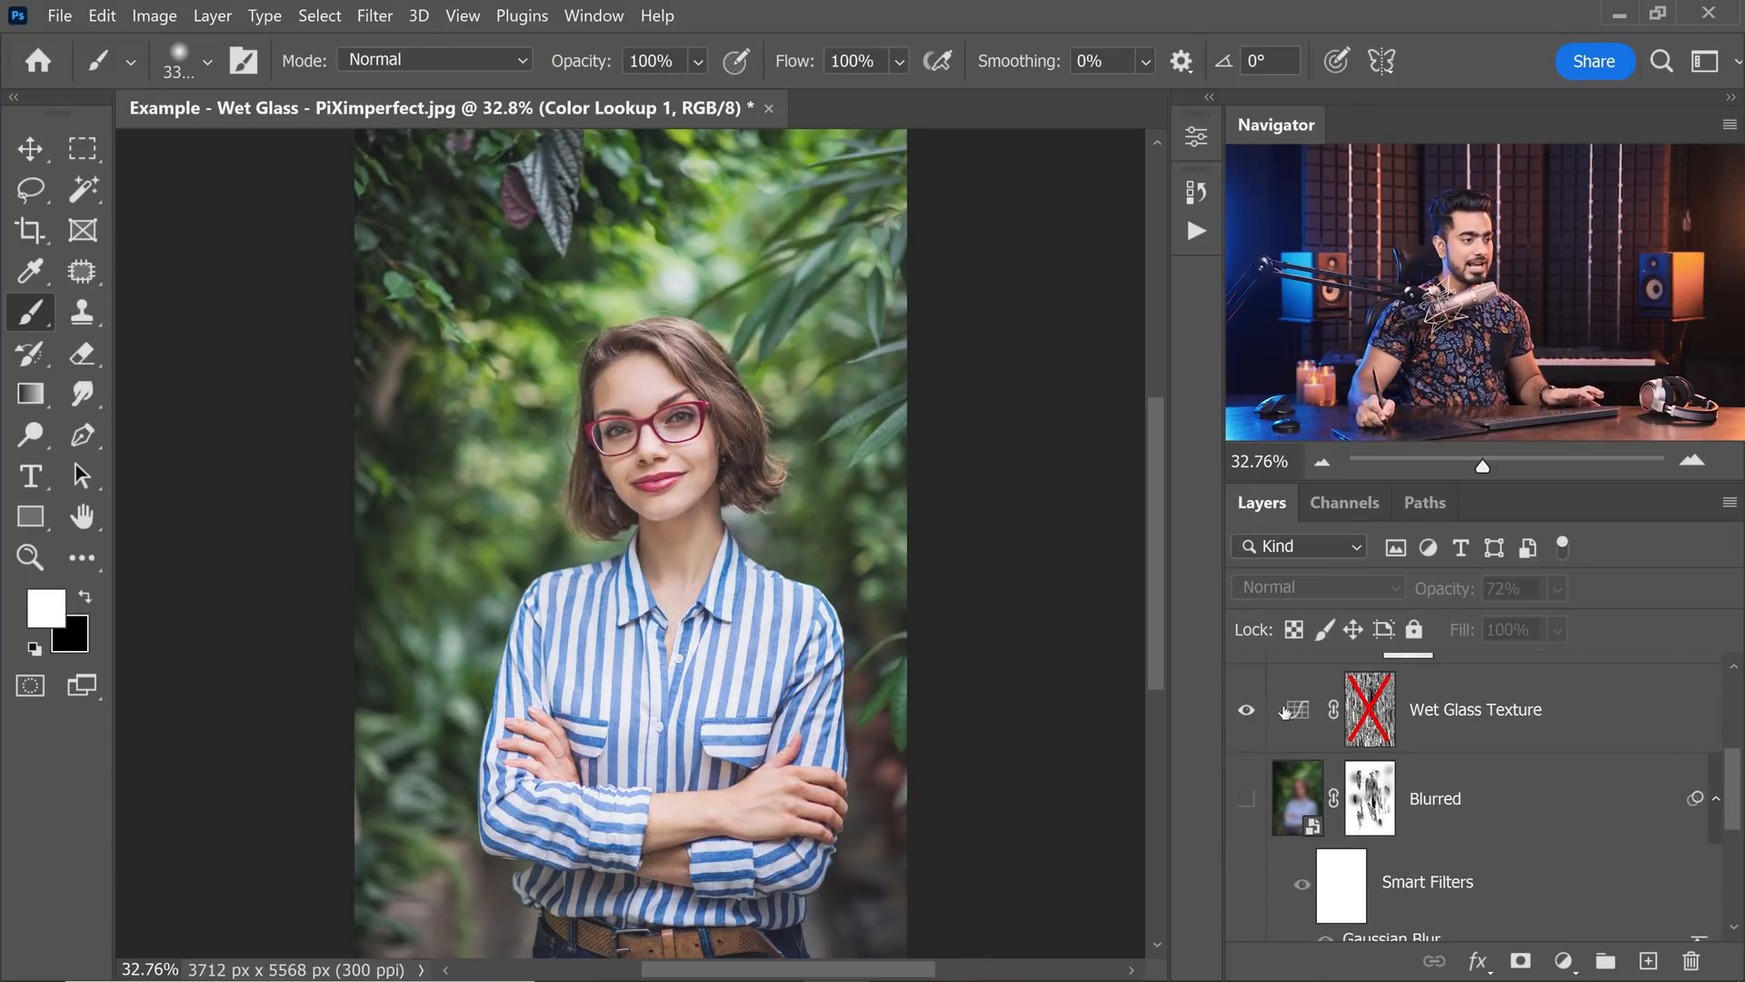
pyautogui.doubleClick(1297, 711)
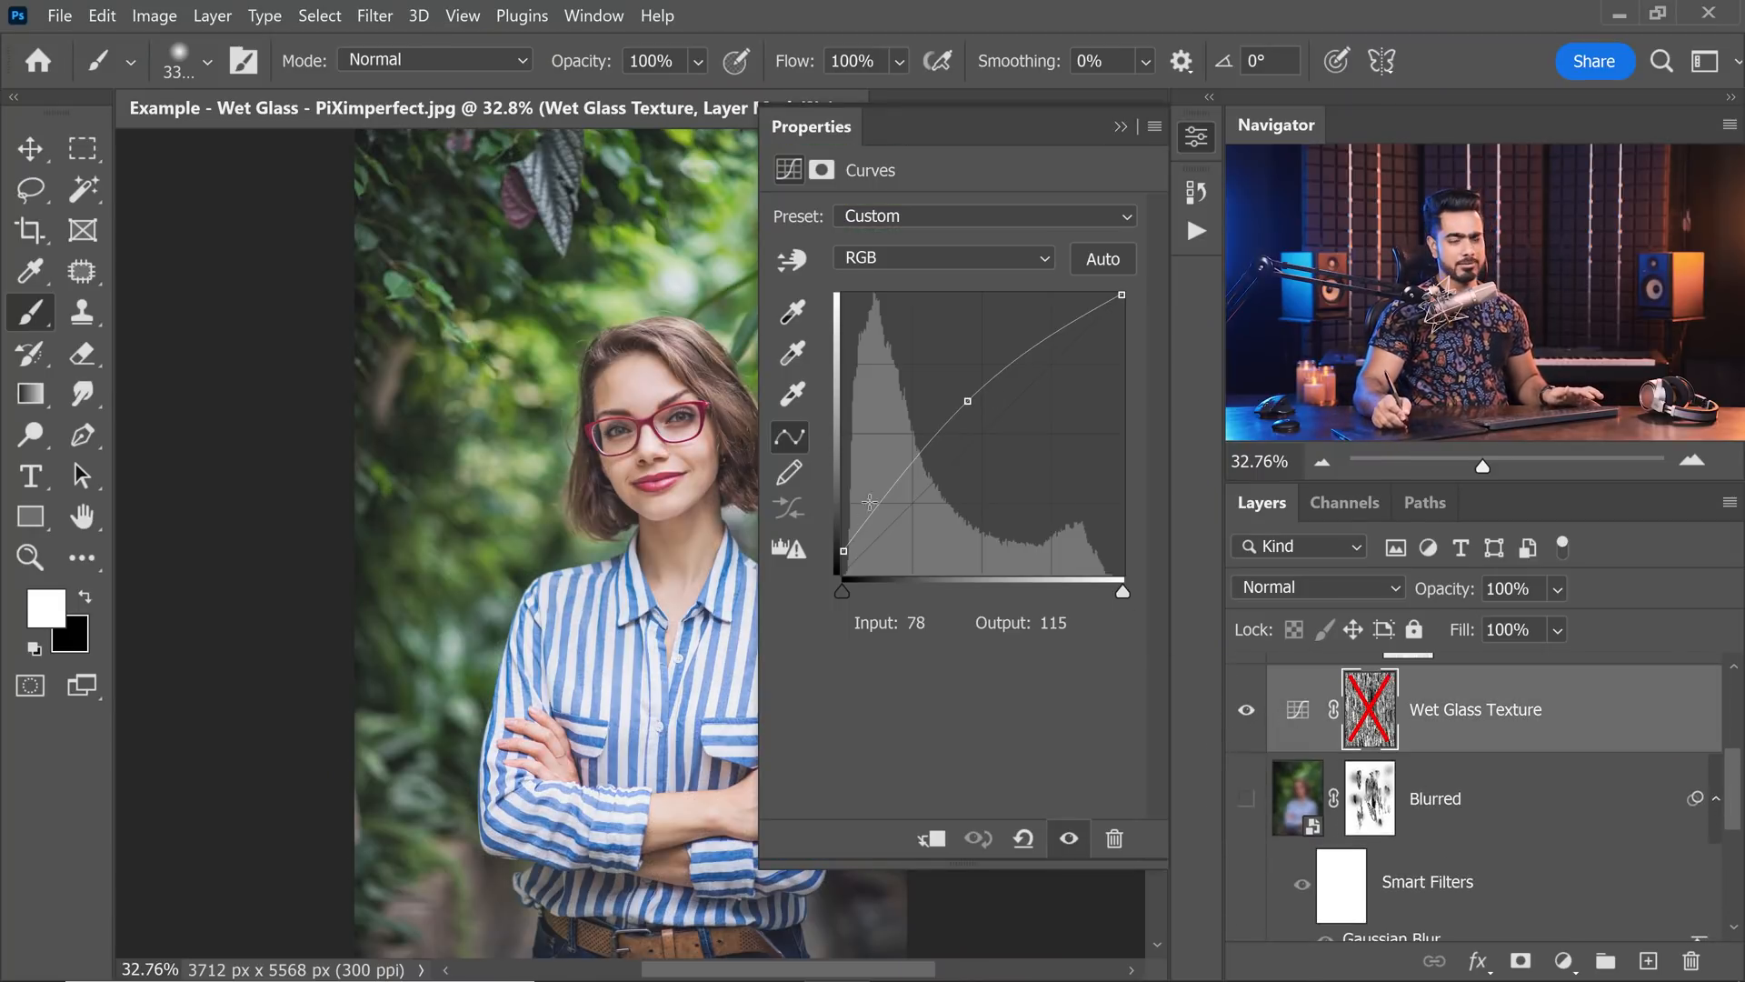
pyautogui.click(1122, 127)
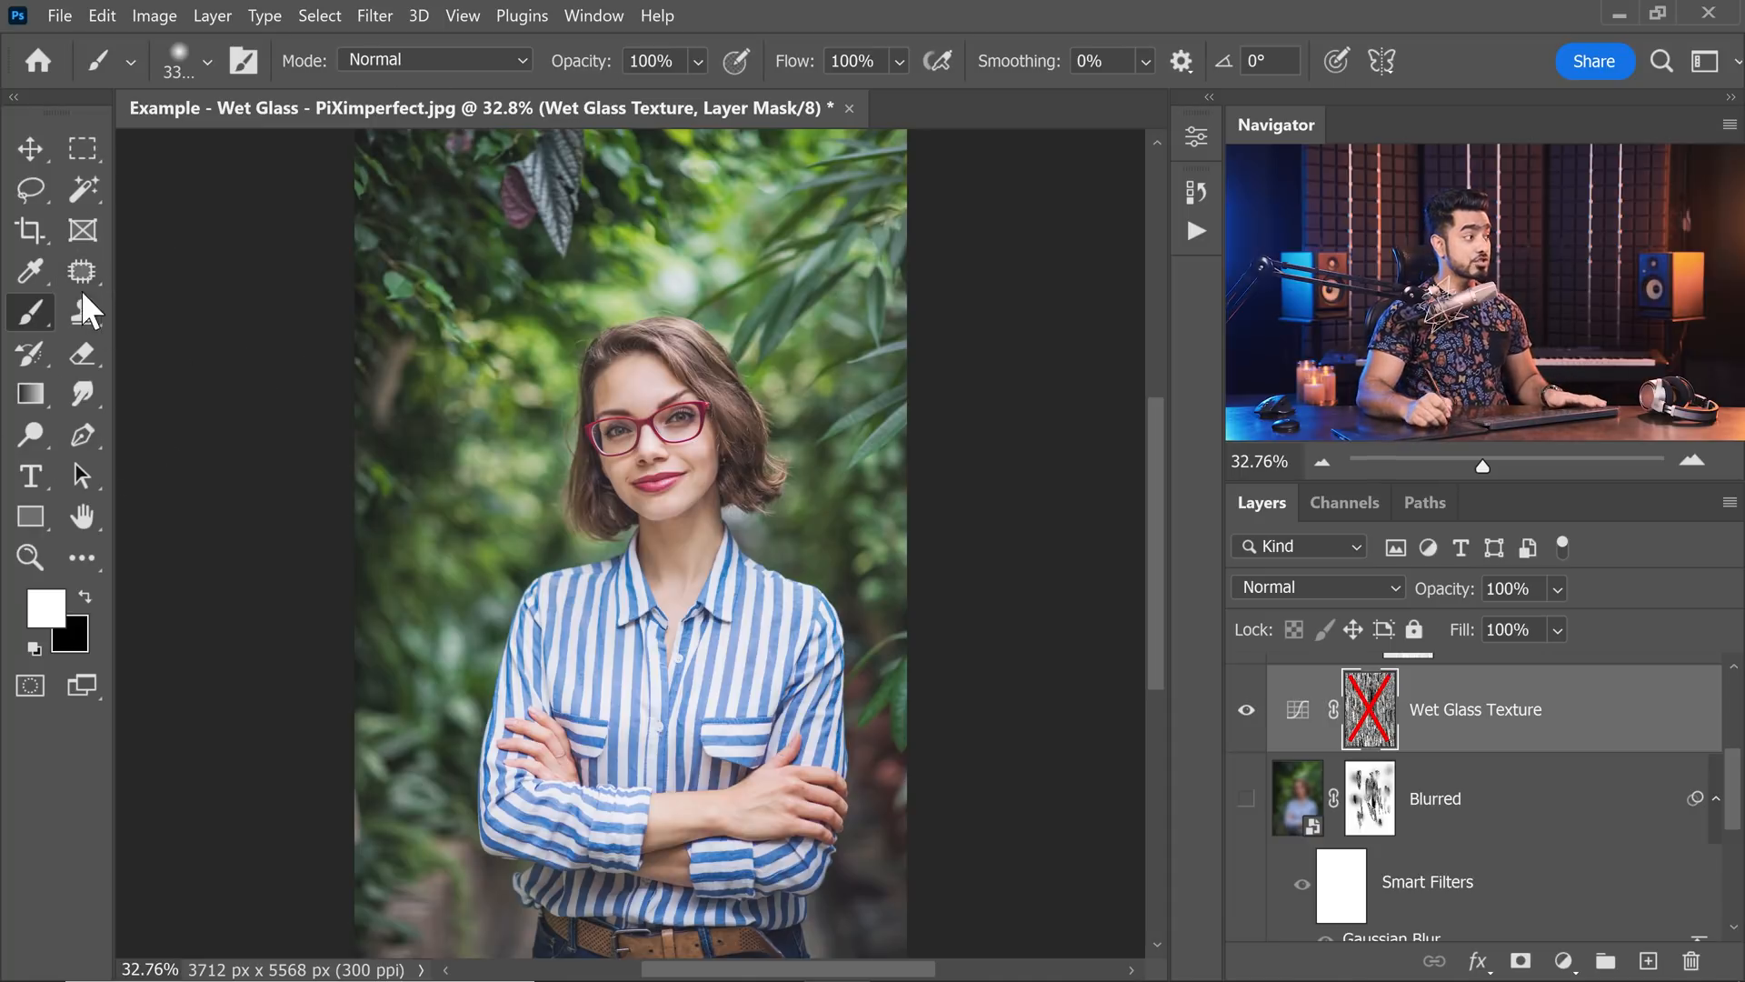
# Choose the KYLE Ultimate Charcoal Pencil from the Dry Media Brushes, set it to Difference mode and re-enable the Wet Glass Texture mask.
pyautogui.click(194, 64)
pyautogui.click(50, 308)
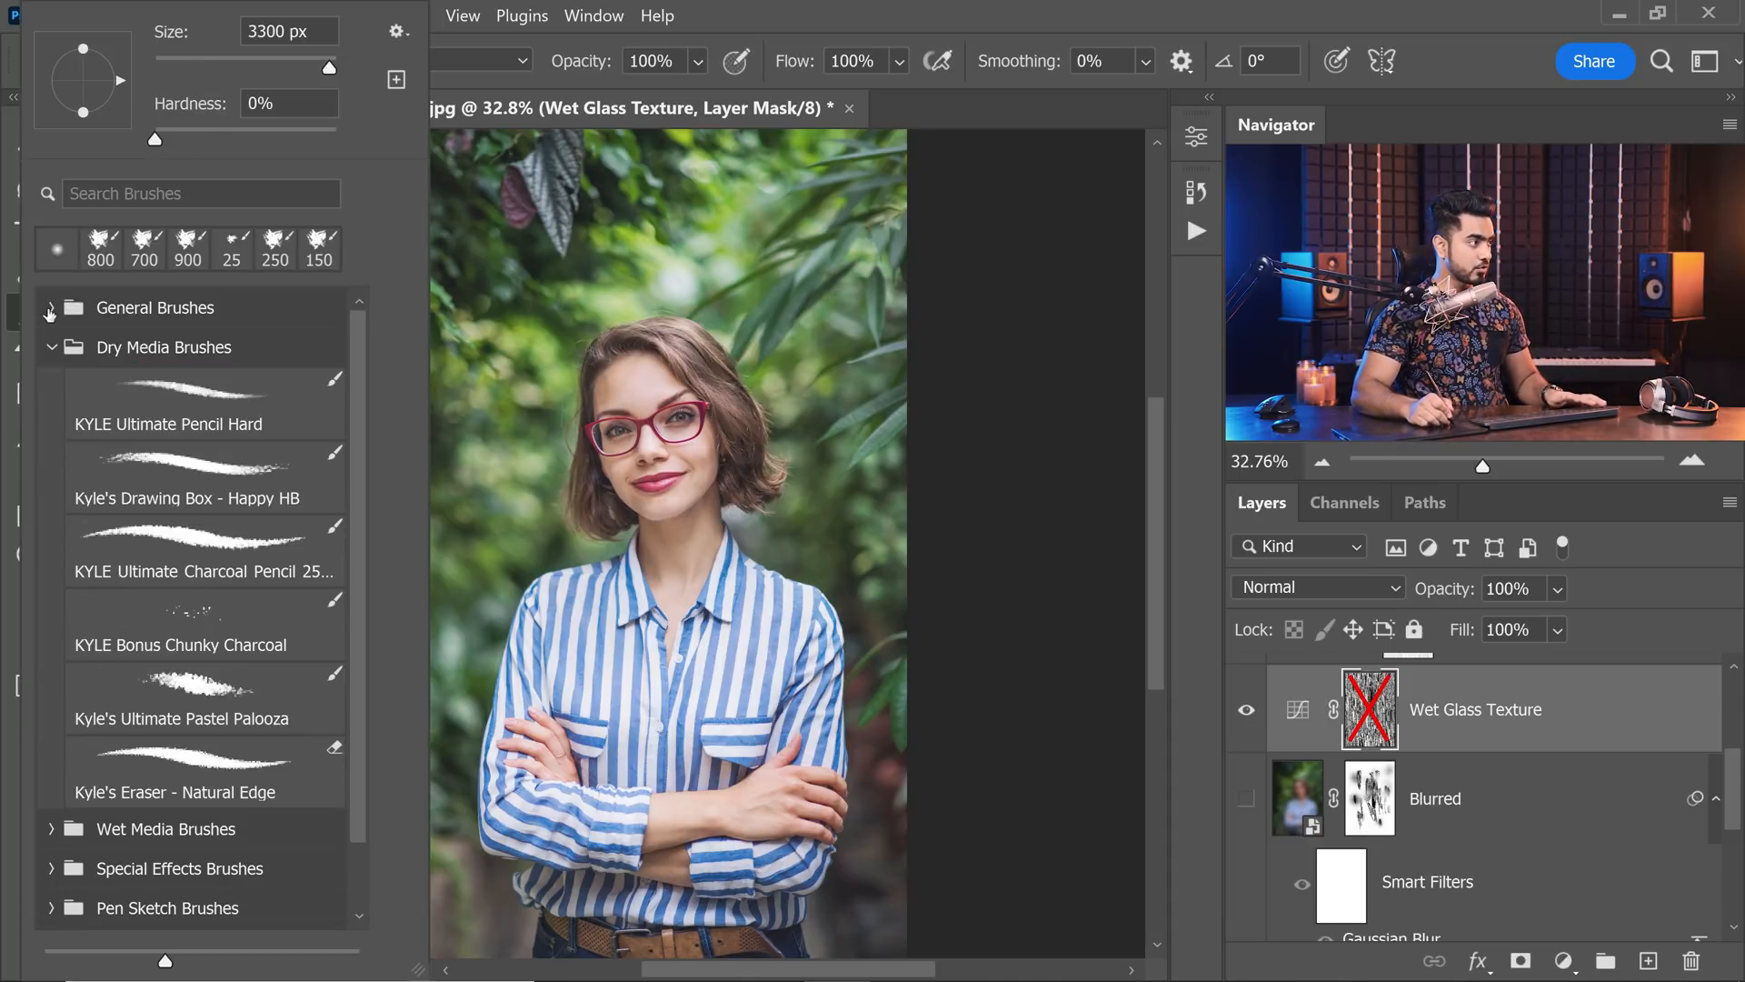
pyautogui.click(216, 559)
pyautogui.click(738, 11)
pyautogui.click(434, 60)
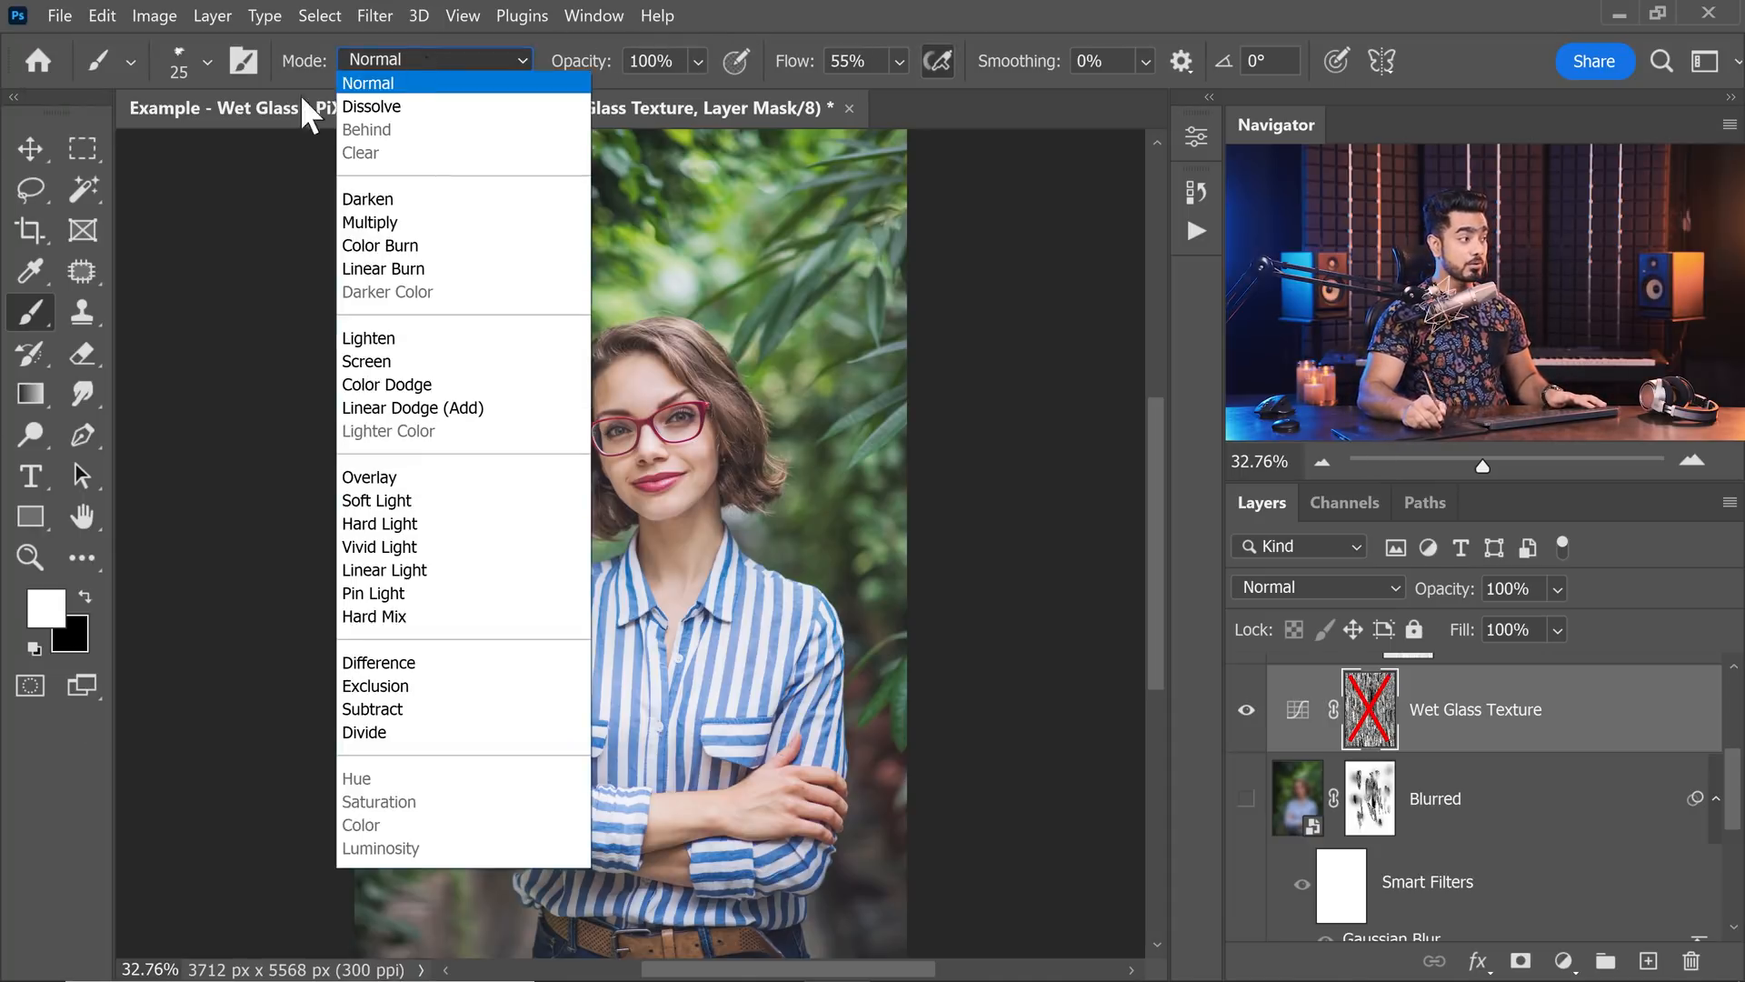
pyautogui.click(398, 665)
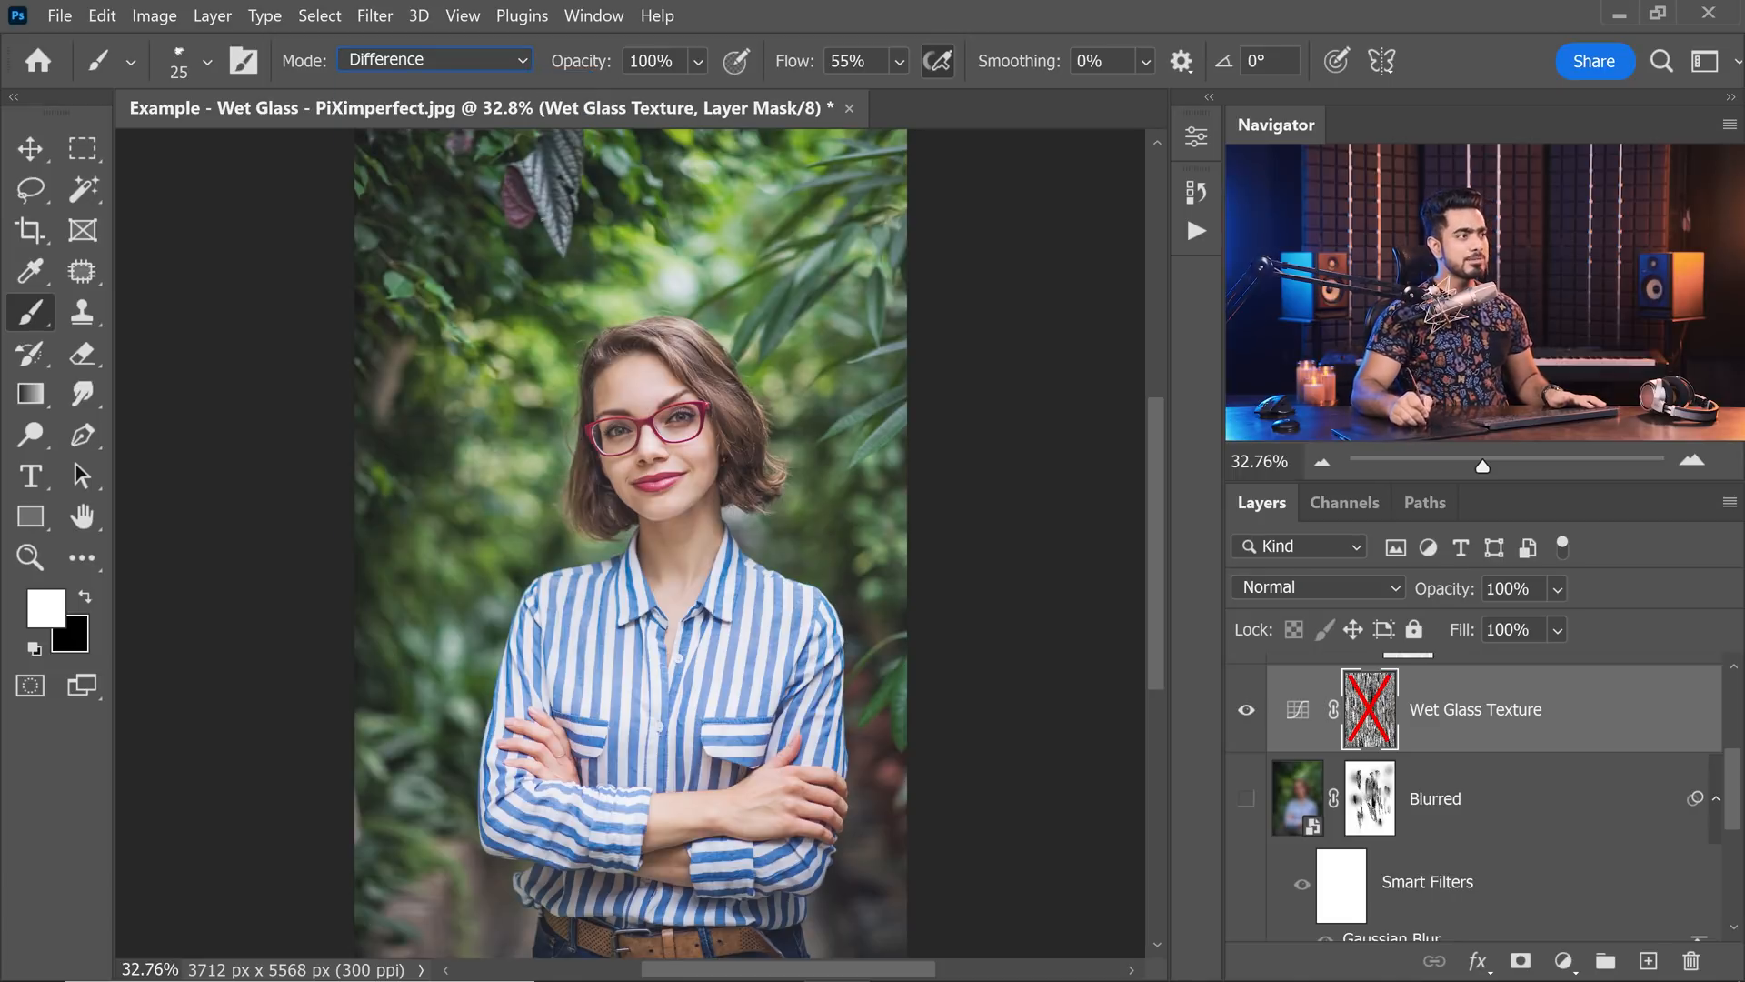
pyautogui.keyDown('shift'); pyautogui.click(1368, 728); pyautogui.keyUp('shift')
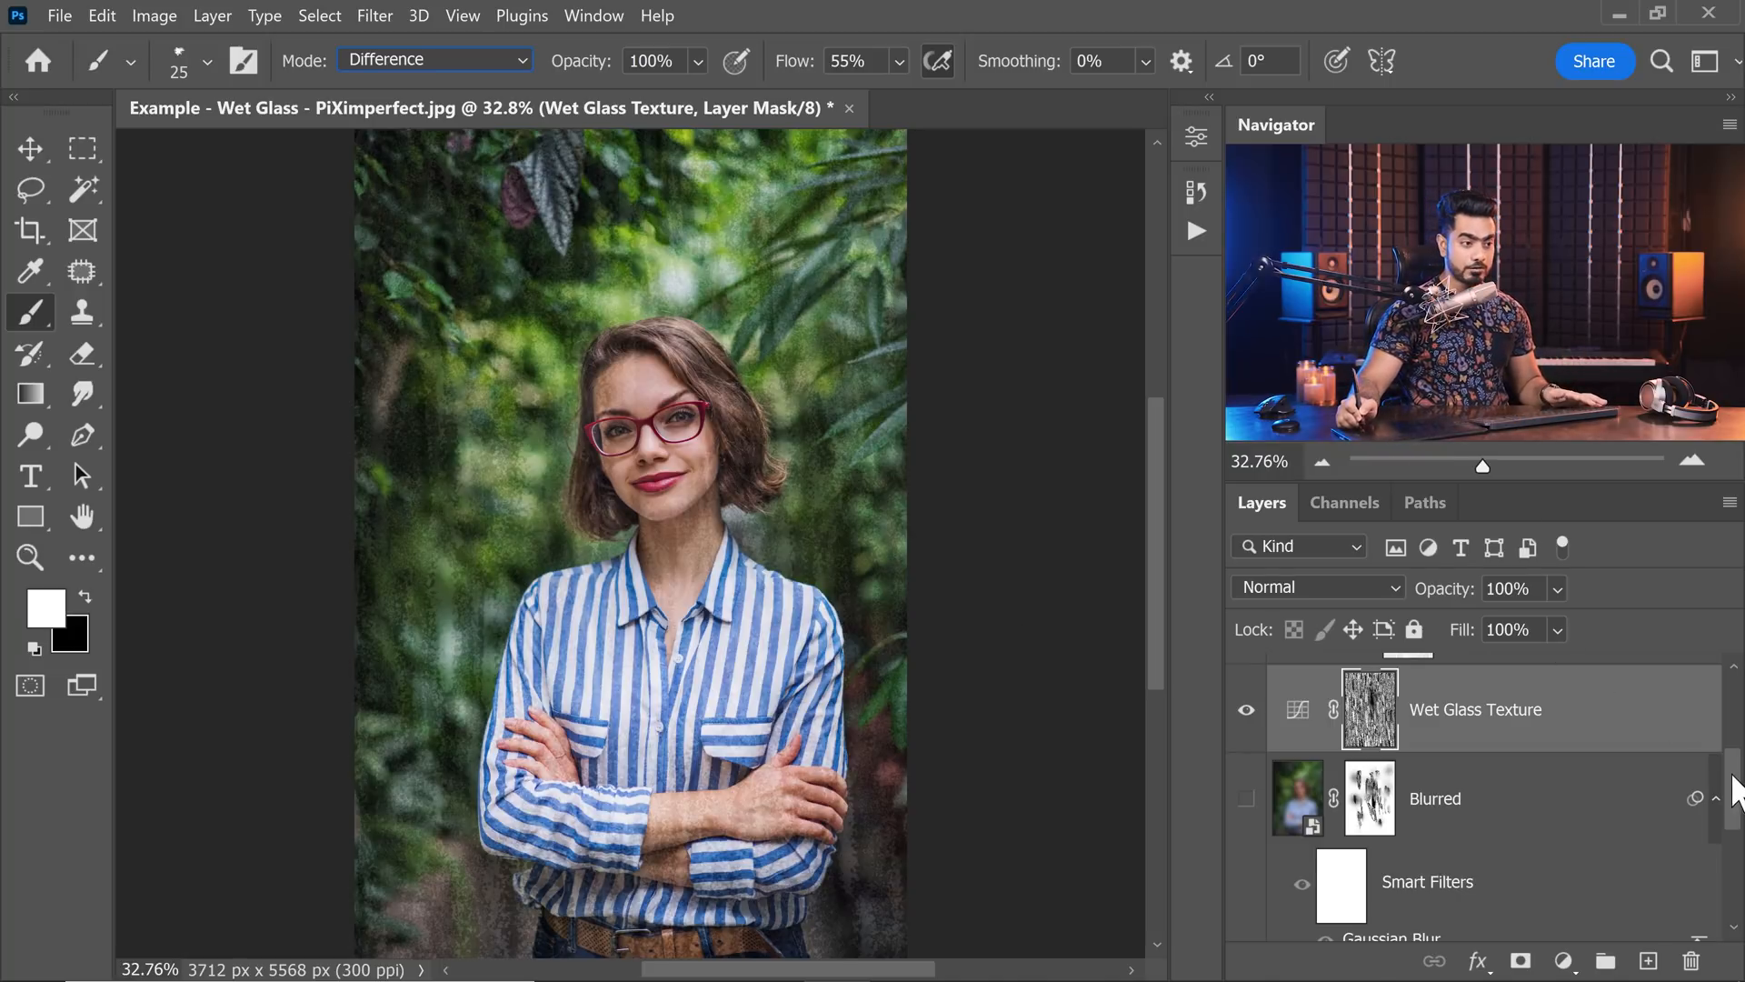
# Show the Blurred layer, compare it without and with its mask, and check the effect of Color Lookup 1.
pyautogui.moveTo(1736, 791); pyautogui.dragTo(1642, 782)
pyautogui.click(1245, 746)
pyautogui.keyDown('shift'); pyautogui.click(1381, 744); pyautogui.keyUp('shift')
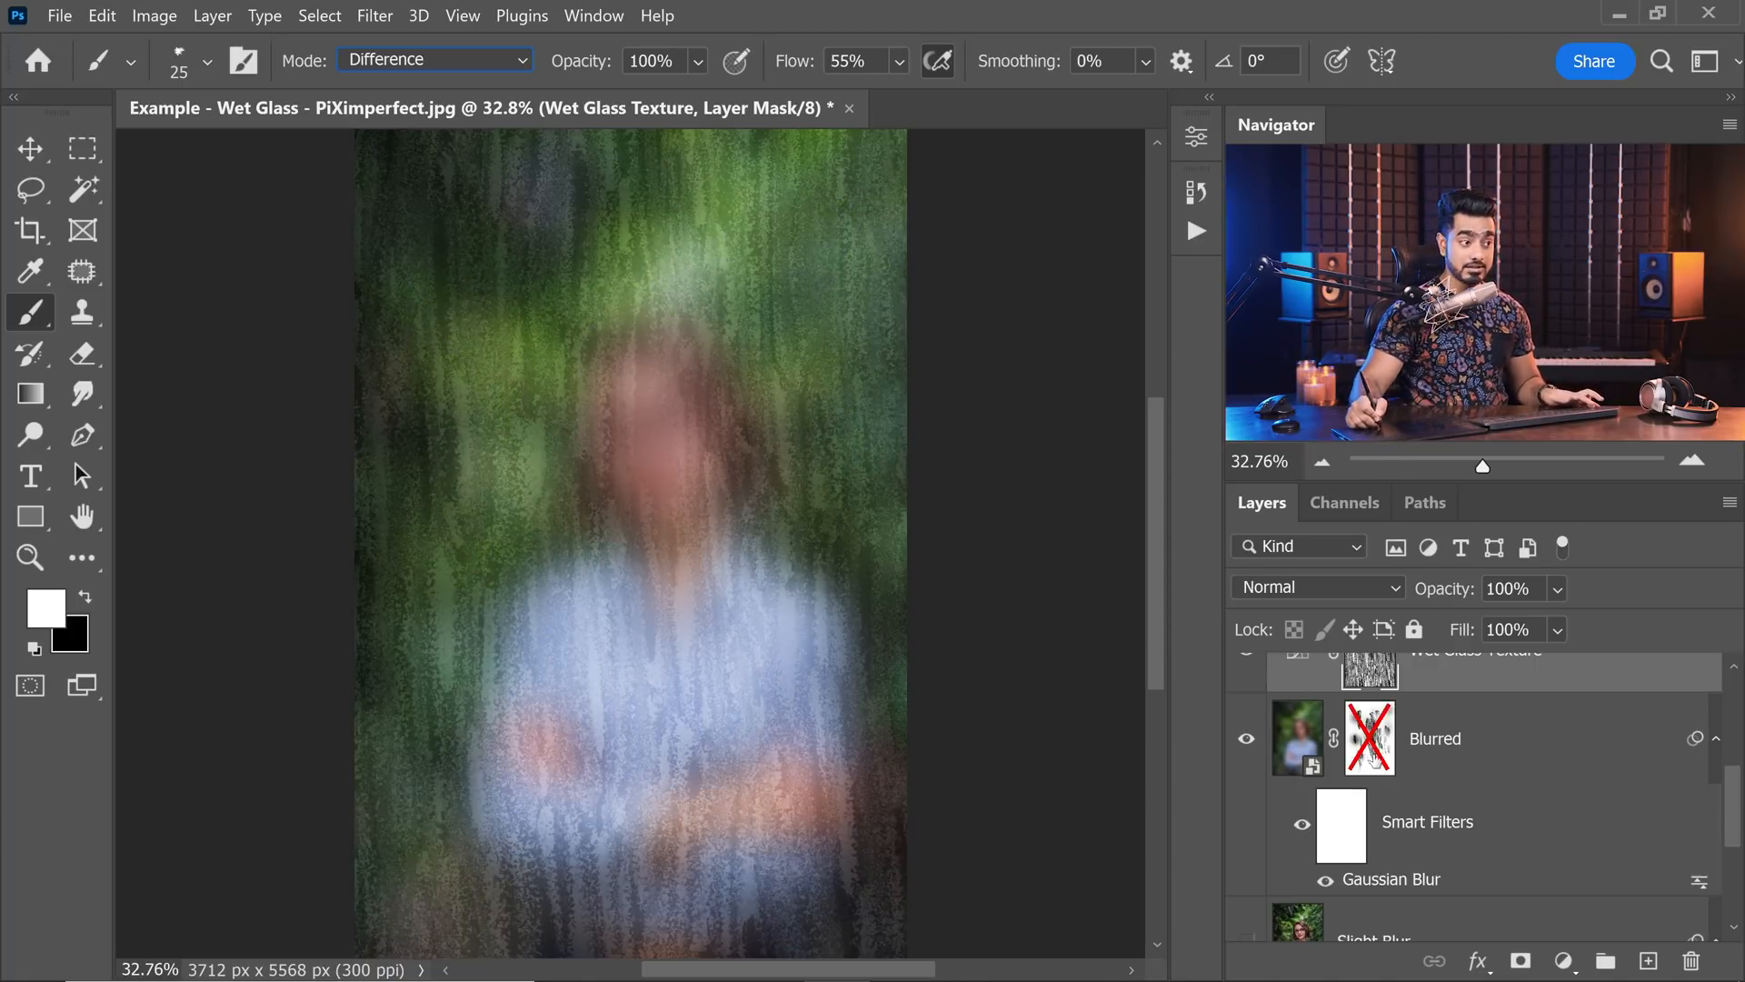
pyautogui.keyDown('shift'); pyautogui.click(1374, 763); pyautogui.keyUp('shift')
pyautogui.moveTo(1738, 807); pyautogui.dragTo(1735, 737)
pyautogui.click(1246, 700)
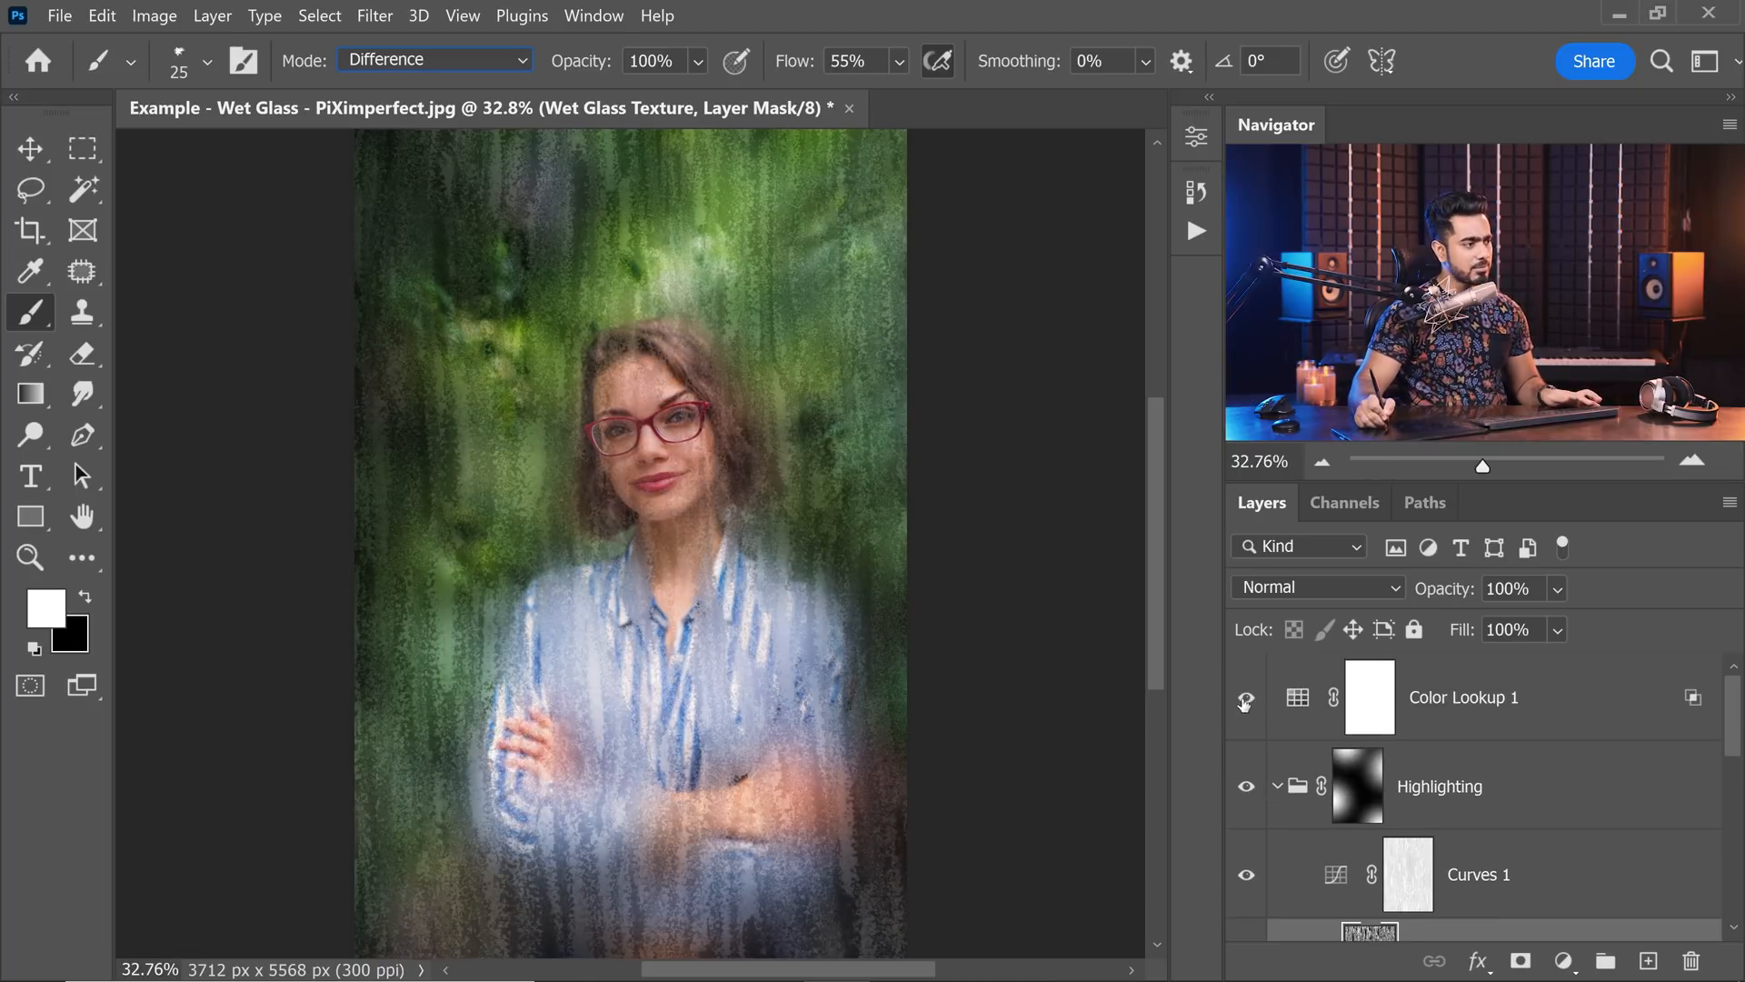